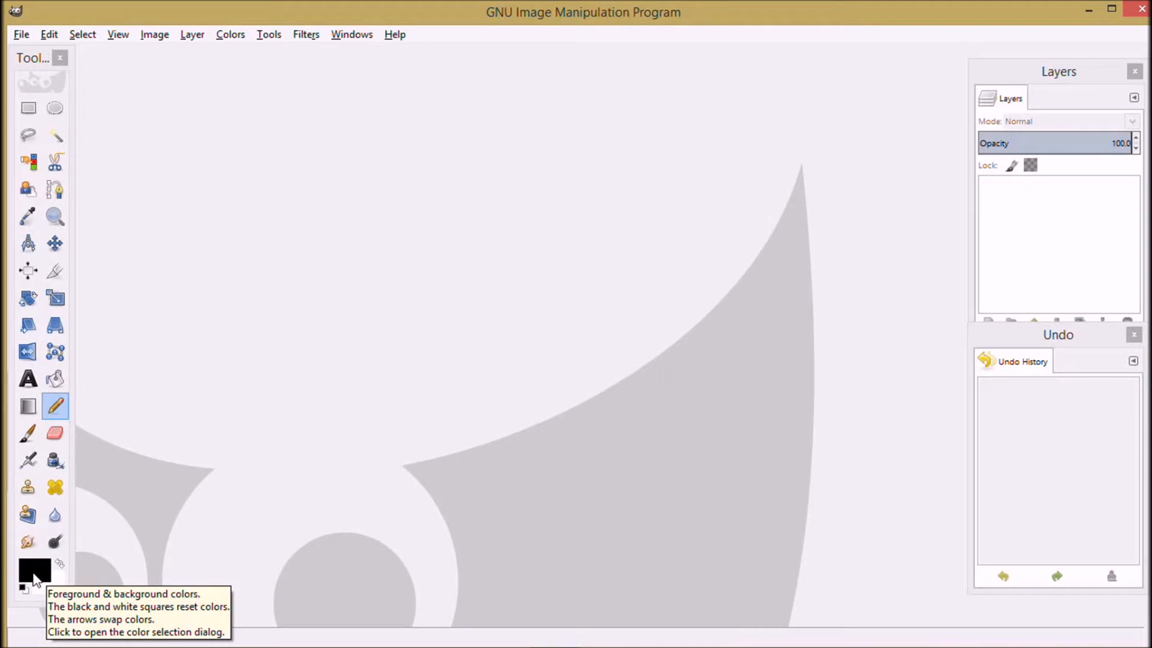
# Step: Set the foreground color to pure red with hue 0, saturation 100 and value 100
pyautogui.click(34, 579)
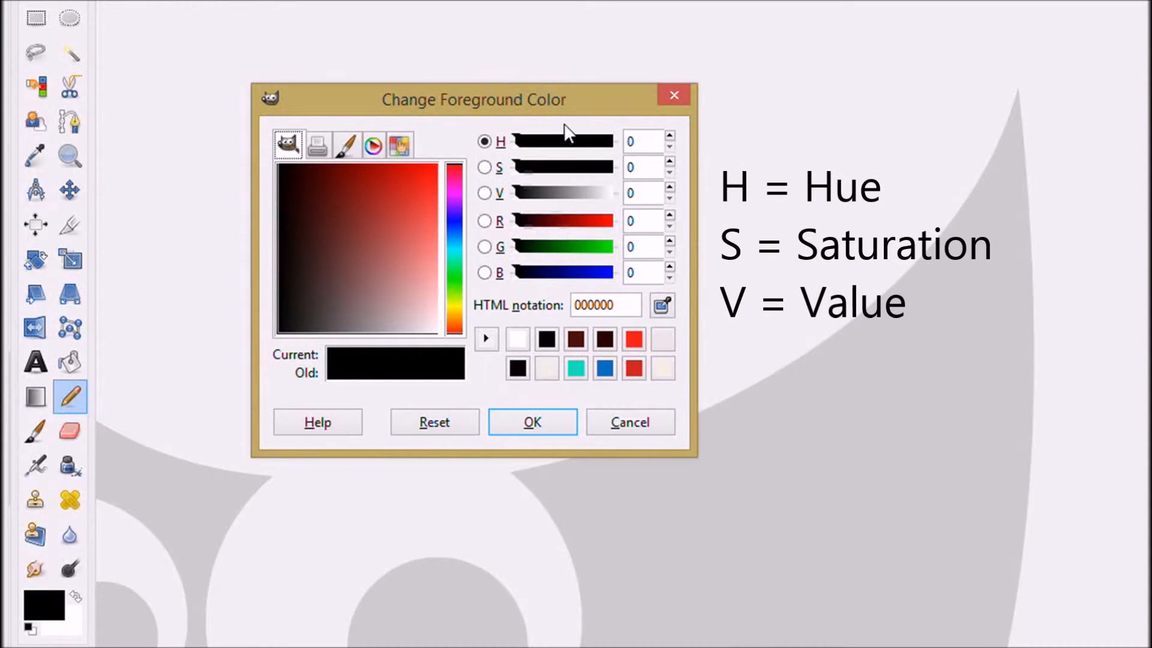
pyautogui.doubleClick(631, 192)
pyautogui.write('100')
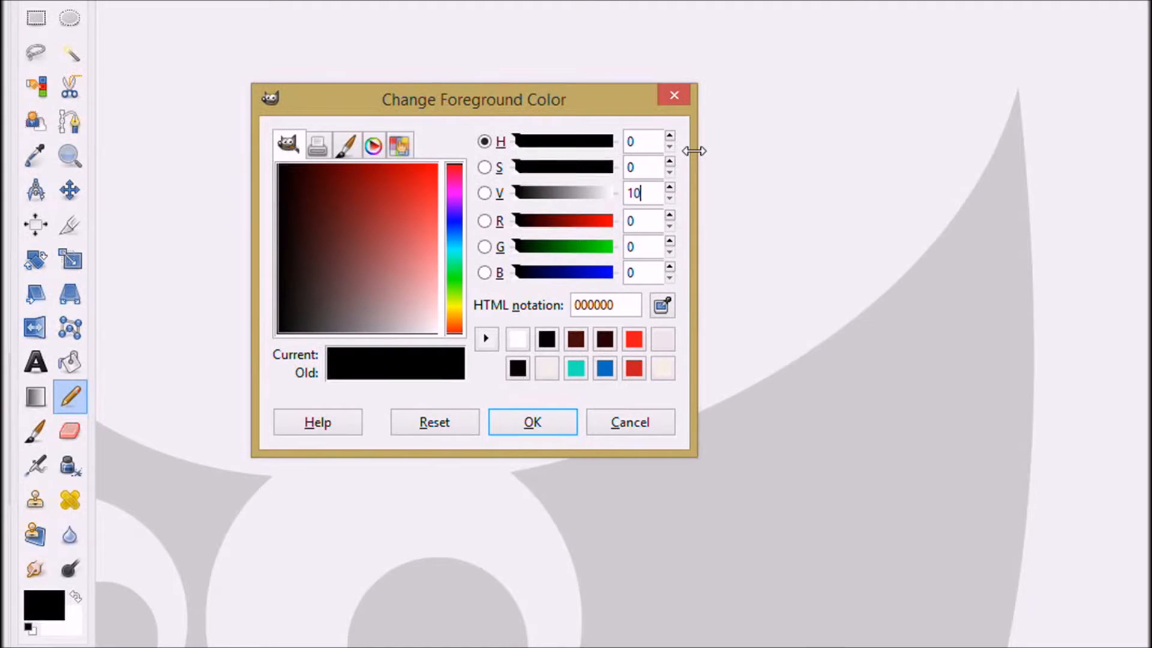
pyautogui.click(658, 169)
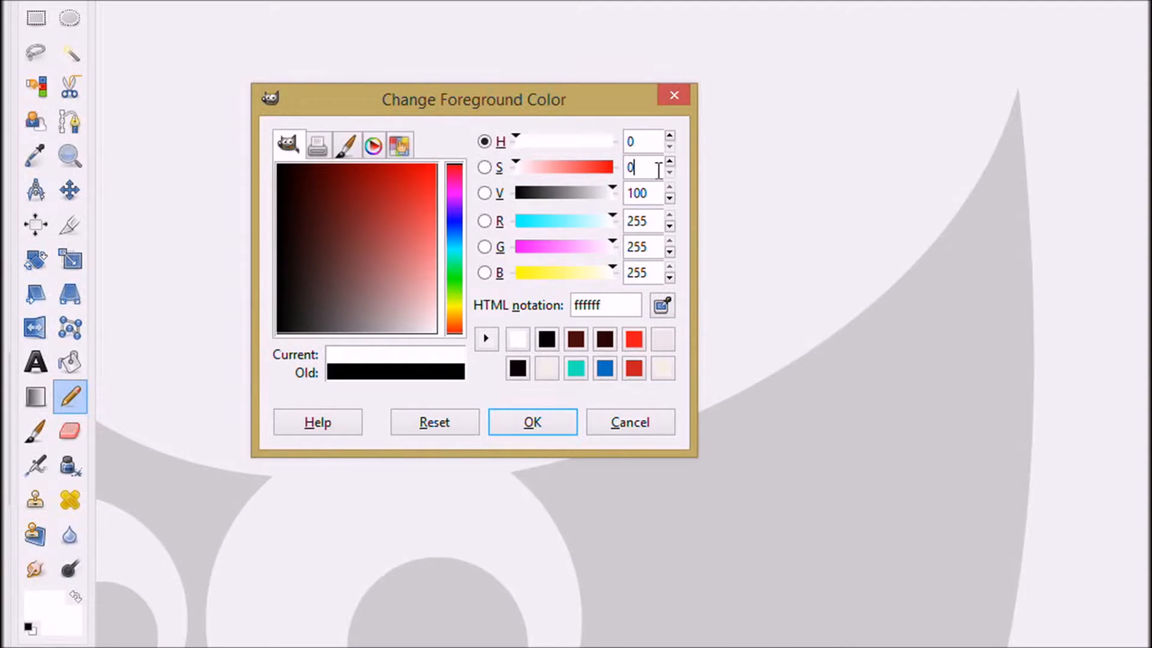
pyautogui.doubleClick(631, 167)
pyautogui.write('100')
pyautogui.click(657, 148)
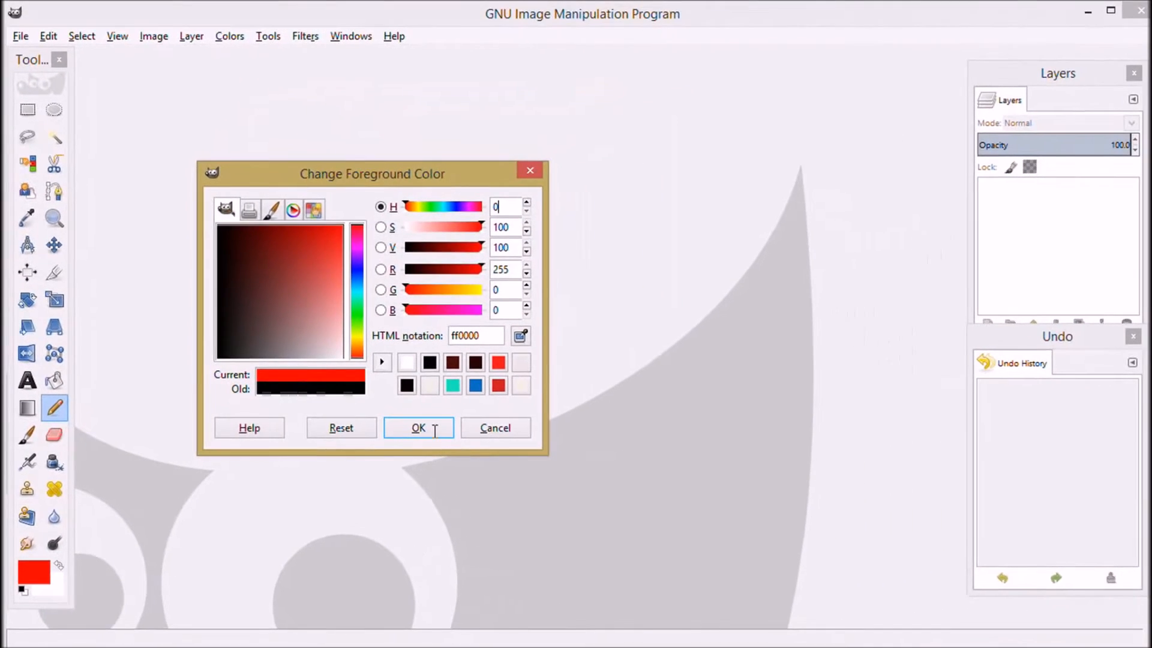
pyautogui.click(435, 430)
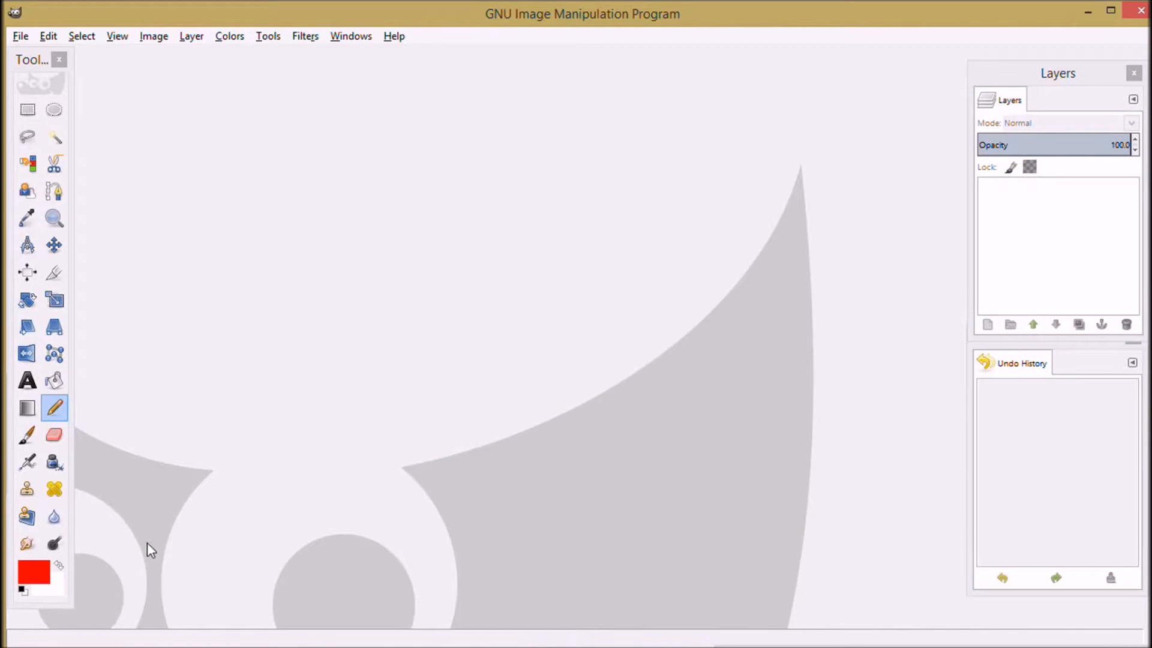
# Step: Check the background color settings and accept white (ffffff)
pyautogui.click(53, 591)
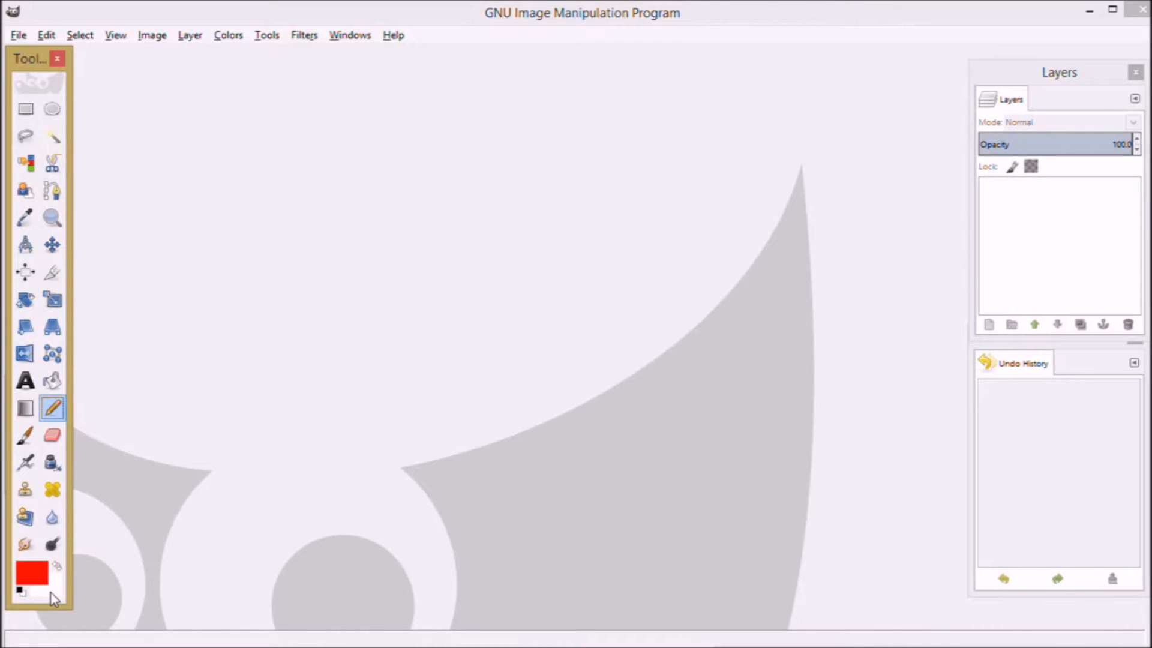
pyautogui.click(52, 594)
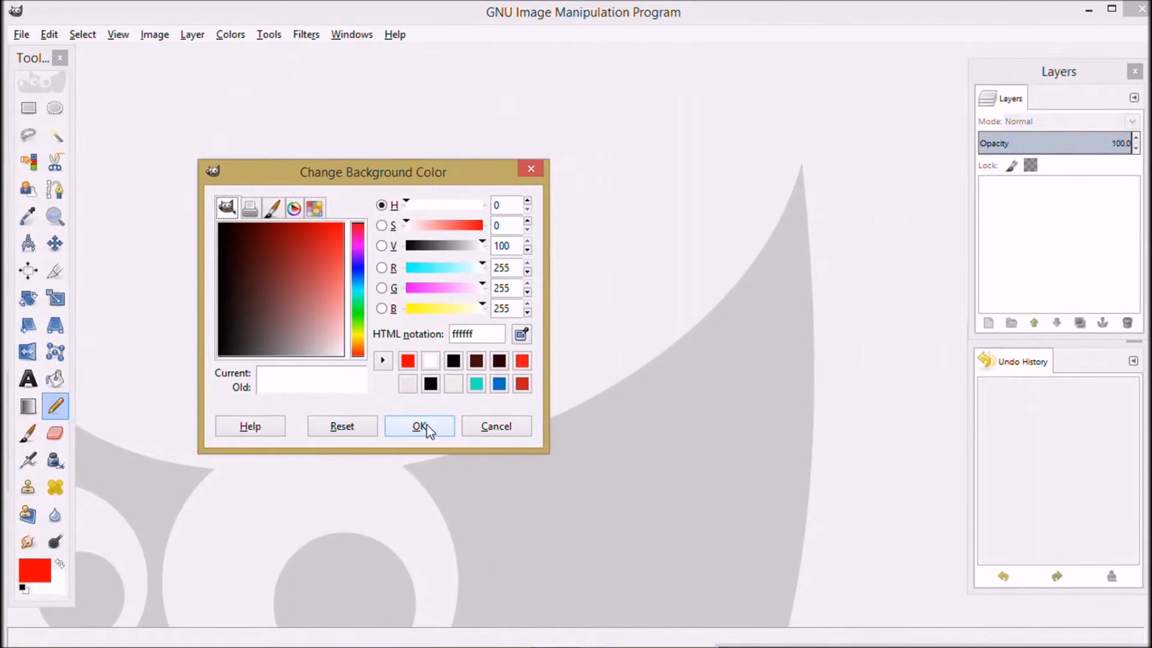
pyautogui.click(425, 428)
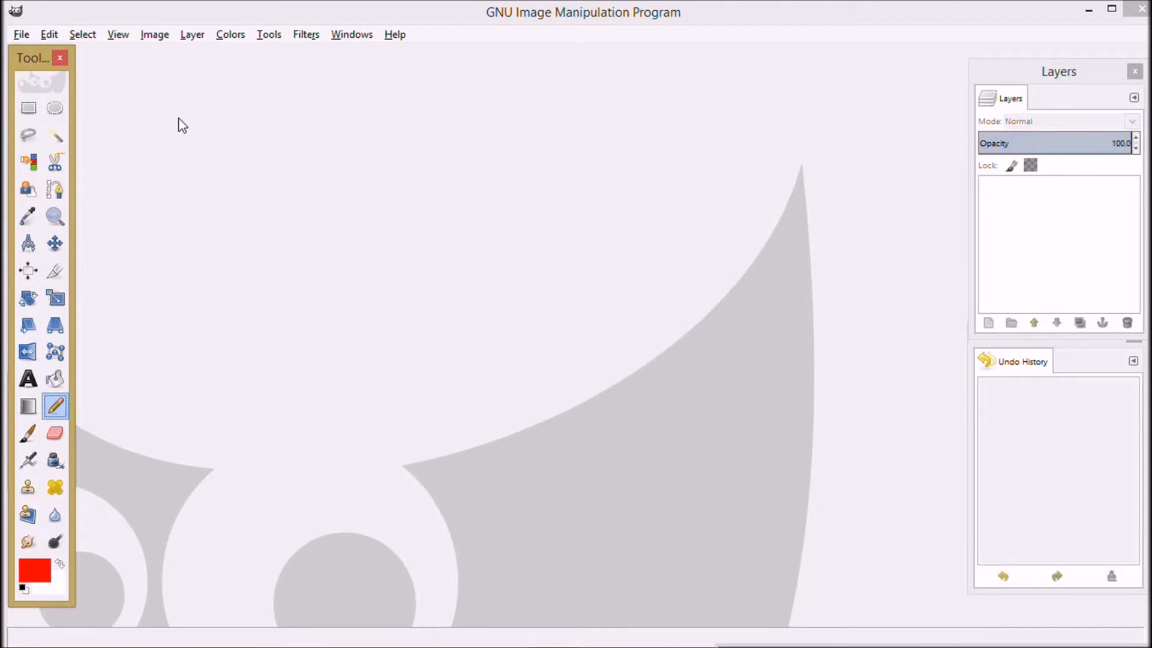
# Step: Create a new 8 by 9 inch RGB image at 254 pixels/in, filled with the background color
pyautogui.click(21, 35)
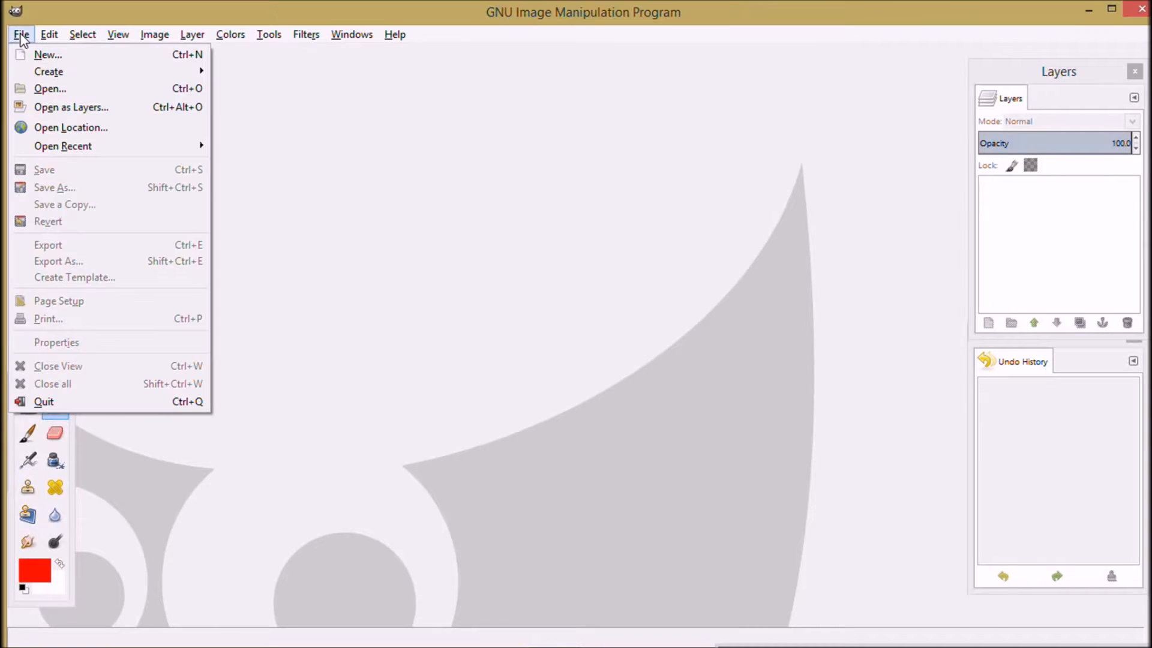
pyautogui.click(45, 55)
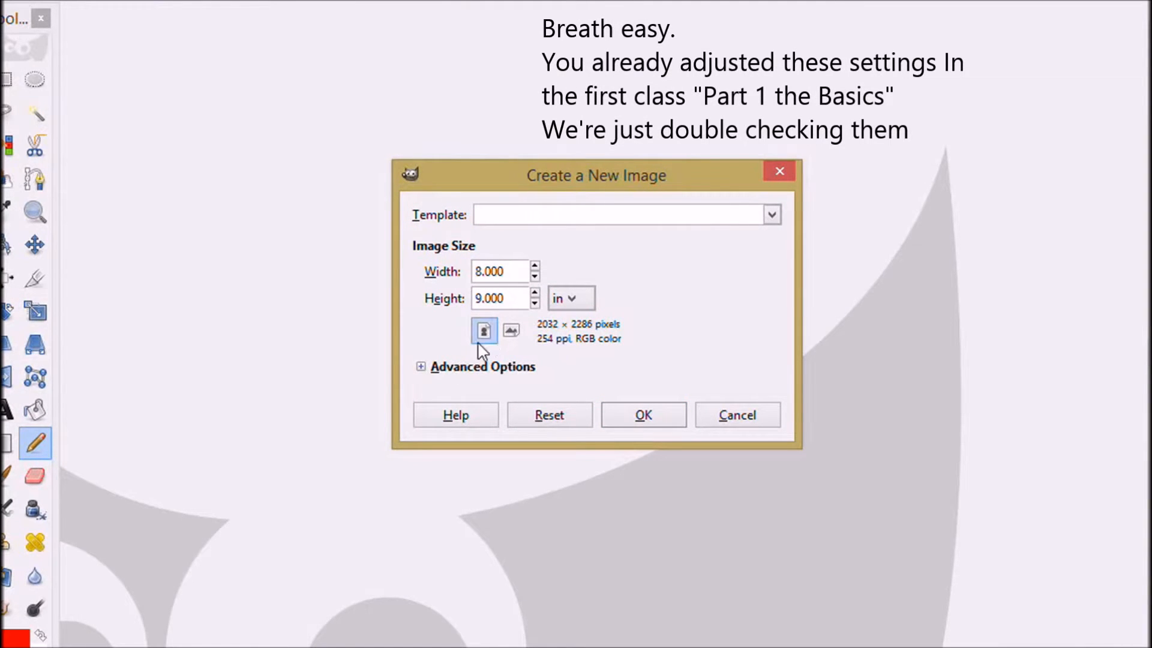
pyautogui.click(421, 367)
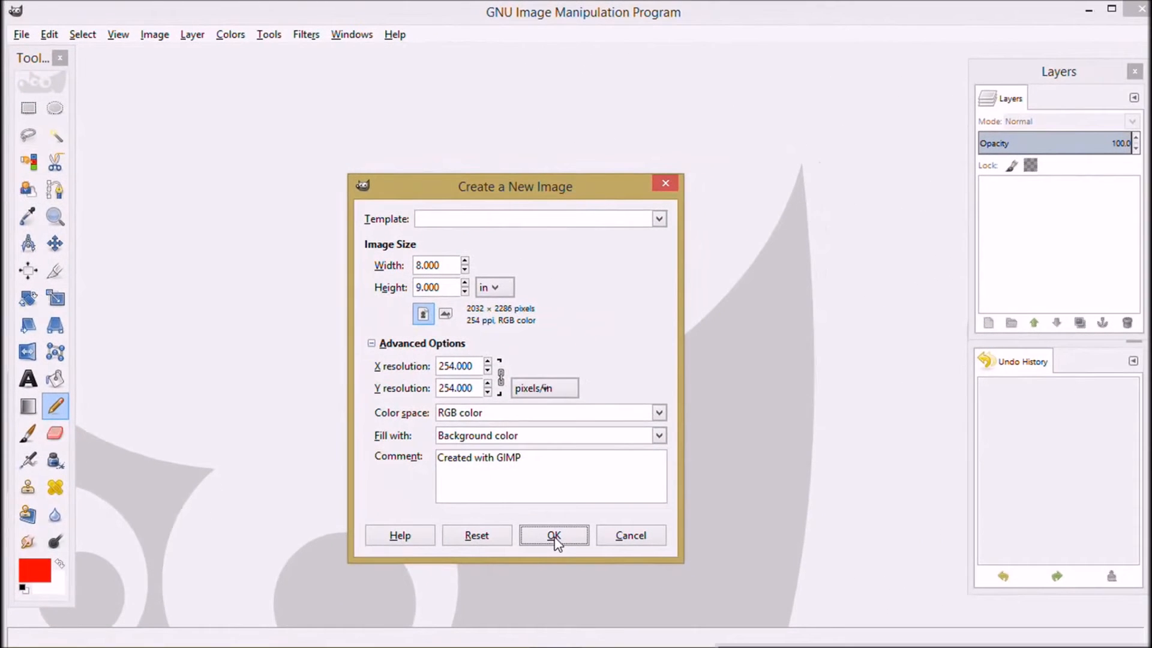
pyautogui.click(554, 535)
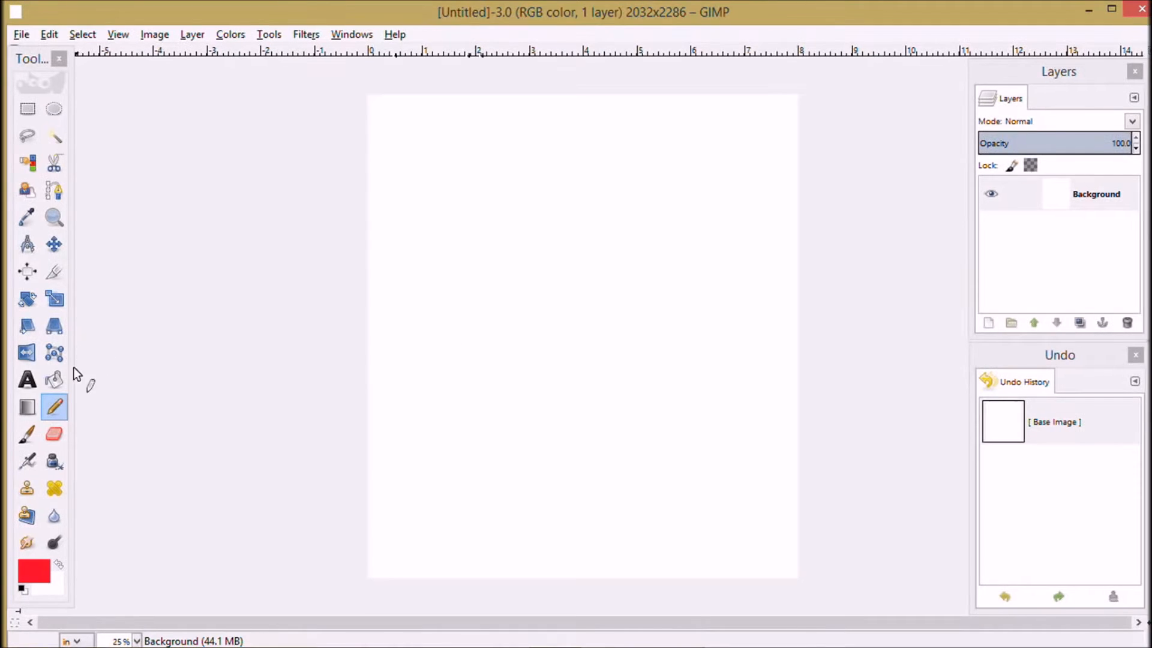
# Step: Set the Pencil tool's dynamics to Dynamics Off, keeping Normal mode and the 2. Hardness 100 brush
pyautogui.doubleClick(54, 411)
pyautogui.moveTo(80, 300)
pyautogui.mouseDown()
pyautogui.moveTo(456, 204)
pyautogui.moveTo(534, 167)
pyautogui.mouseUp()
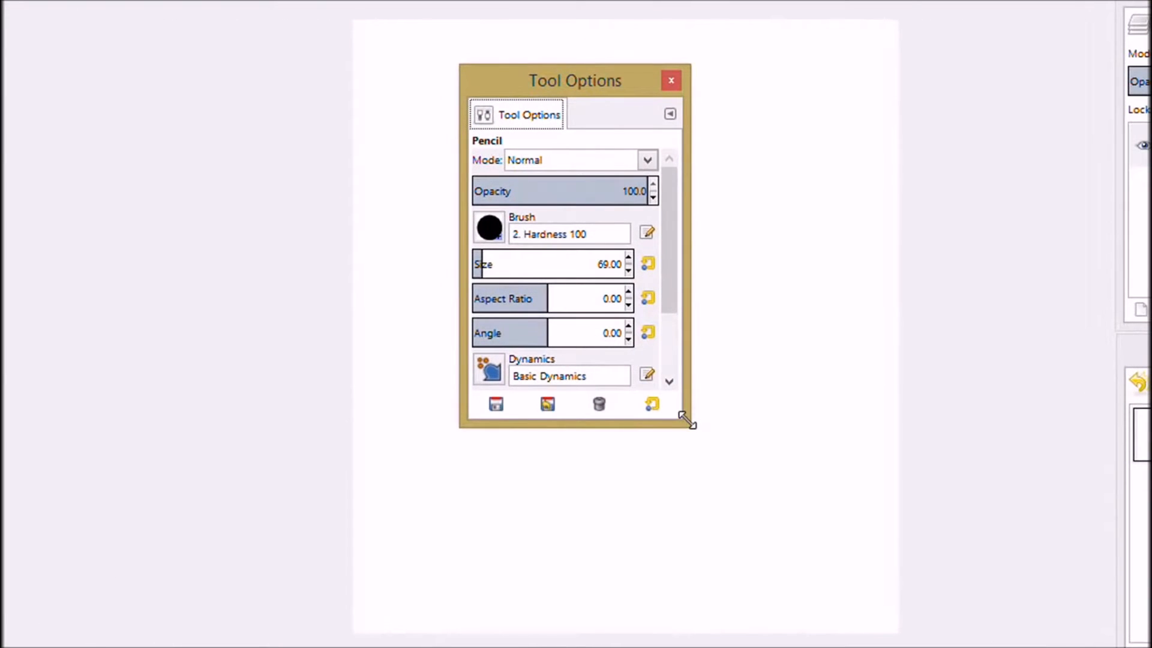
pyautogui.moveTo(686, 420)
pyautogui.mouseDown()
pyautogui.moveTo(694, 455)
pyautogui.moveTo(804, 582)
pyautogui.mouseUp()
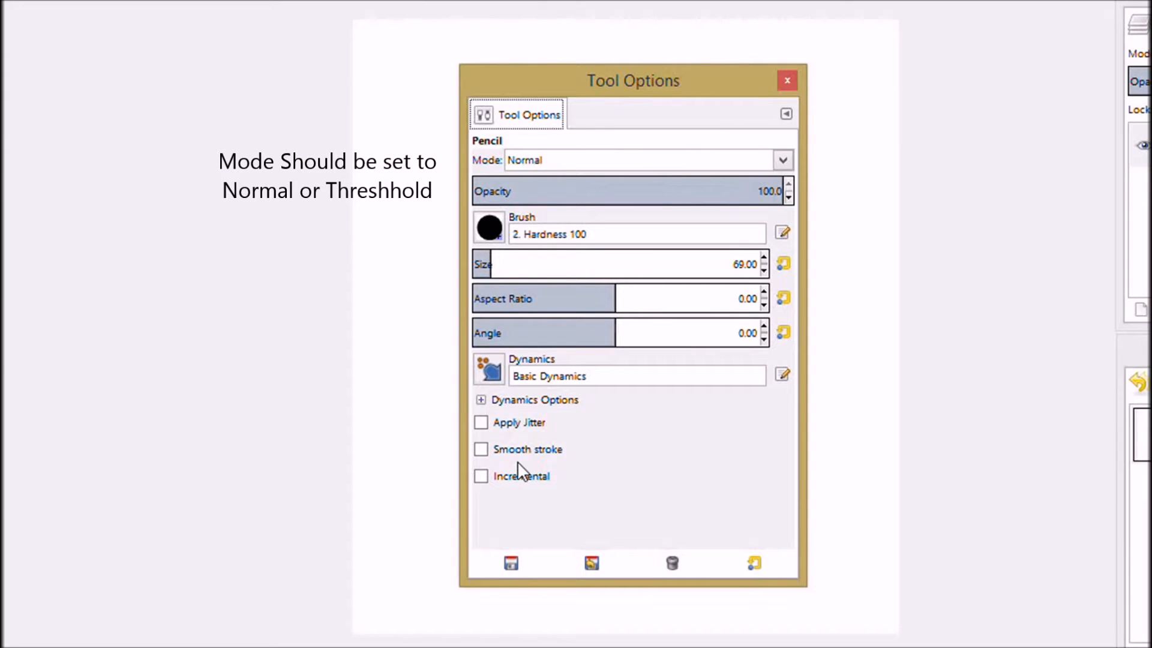
pyautogui.click(489, 373)
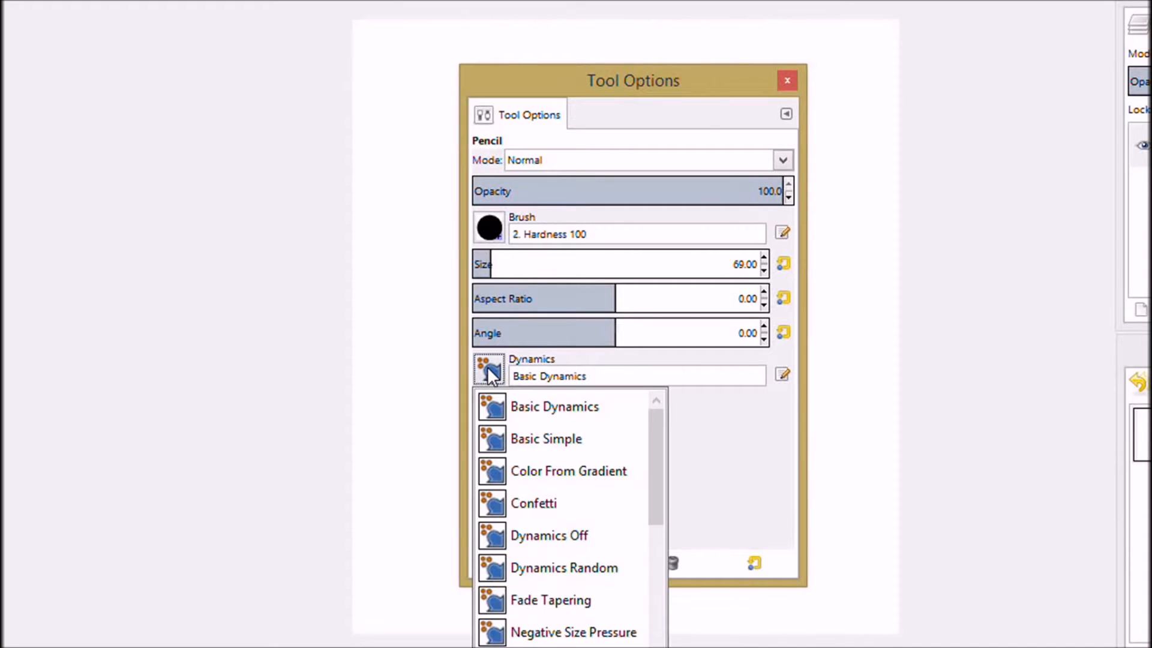
pyautogui.click(504, 537)
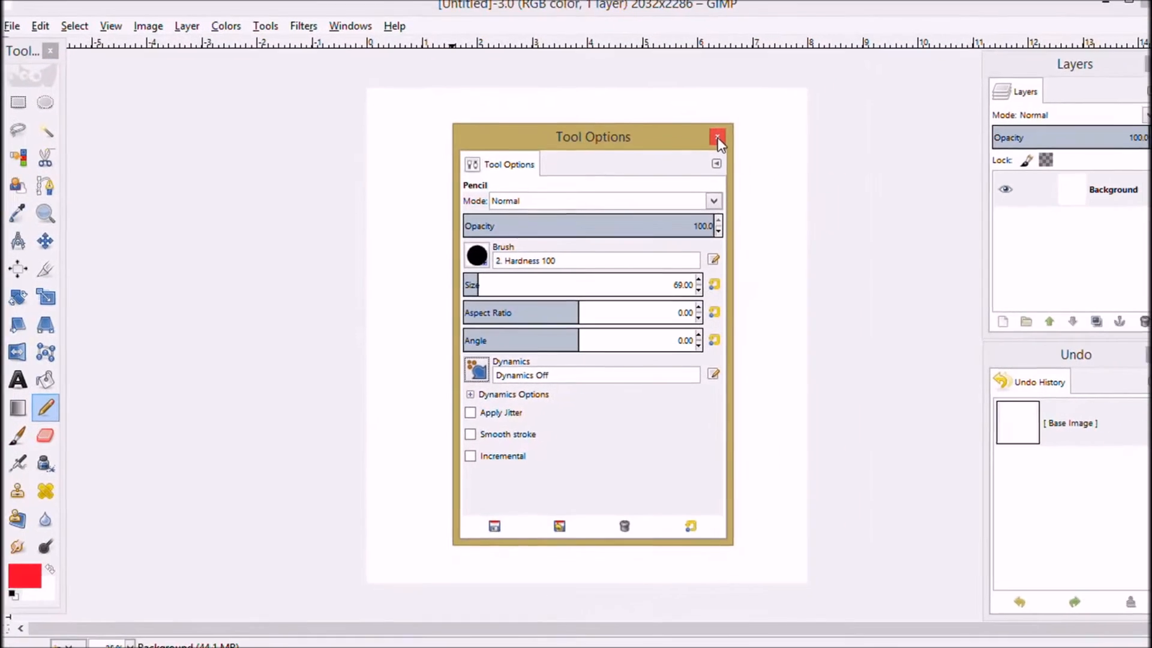
pyautogui.click(787, 80)
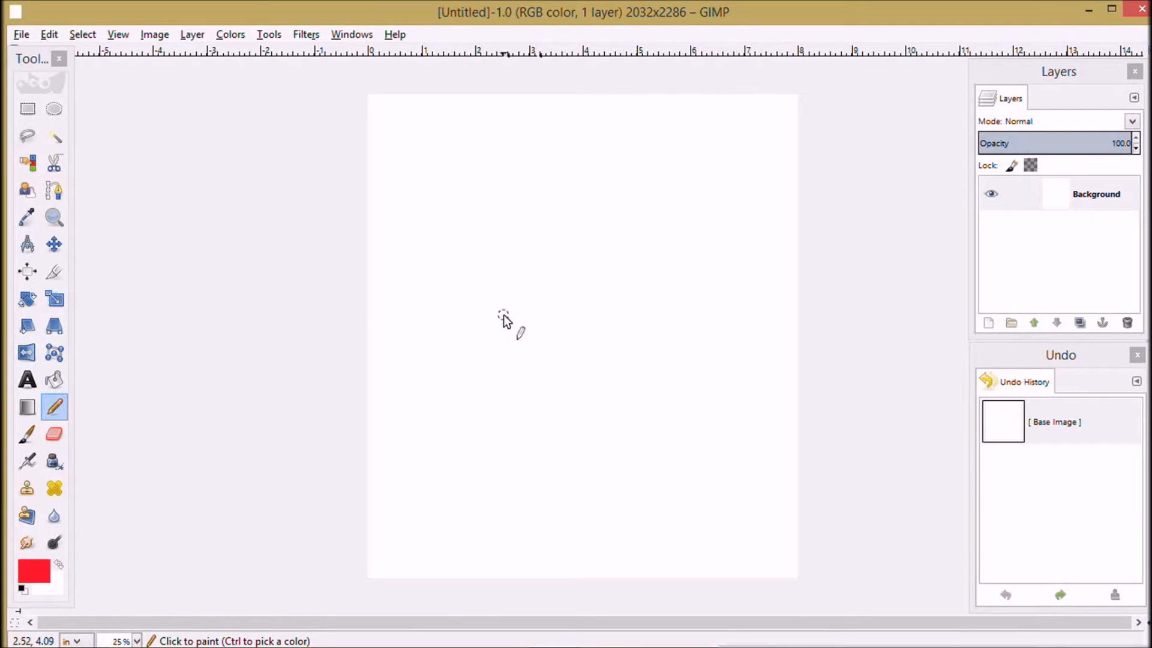
# Step: Draw a curved red pencil stroke with two small loops mid-canvas and inspect its upper edge up close
pyautogui.moveTo(502, 314)
pyautogui.mouseDown()
pyautogui.moveTo(505, 352)
pyautogui.moveTo(554, 396)
pyautogui.moveTo(601, 374)
pyautogui.moveTo(584, 363)
pyautogui.moveTo(594, 393)
pyautogui.moveTo(651, 364)
pyautogui.moveTo(639, 324)
pyautogui.moveTo(646, 356)
pyautogui.moveTo(676, 319)
pyautogui.moveTo(553, 273)
pyautogui.mouseUp()
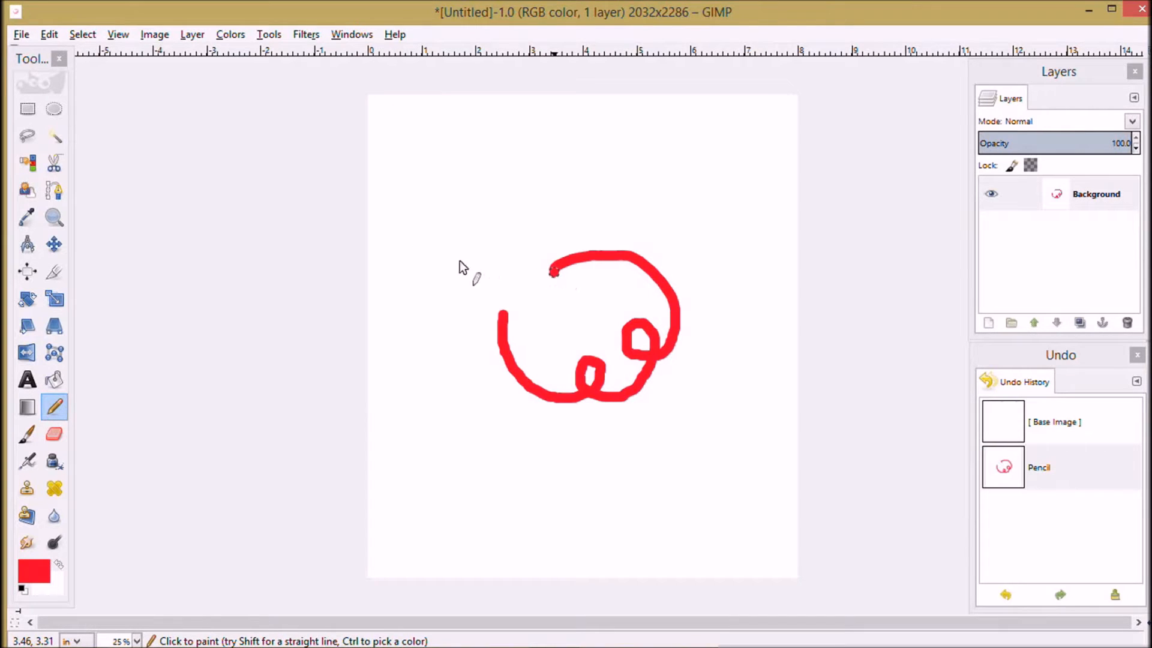
pyautogui.click(54, 218)
pyautogui.moveTo(596, 234); pyautogui.dragTo(647, 269)
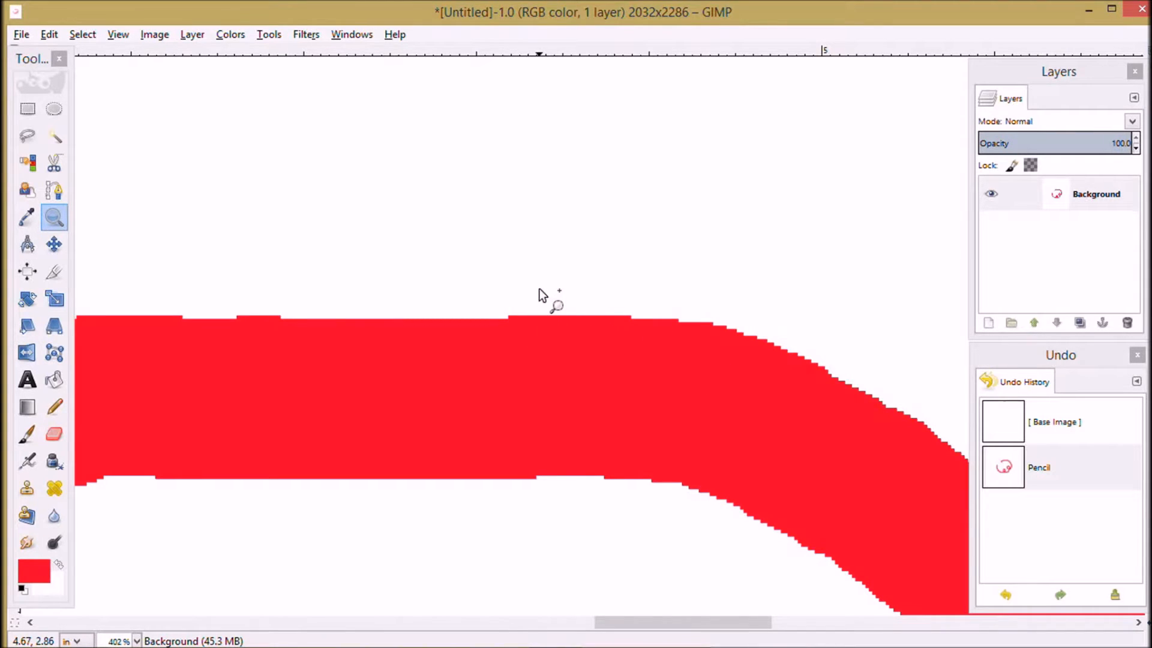
pyautogui.scroll(-6, 539, 290)
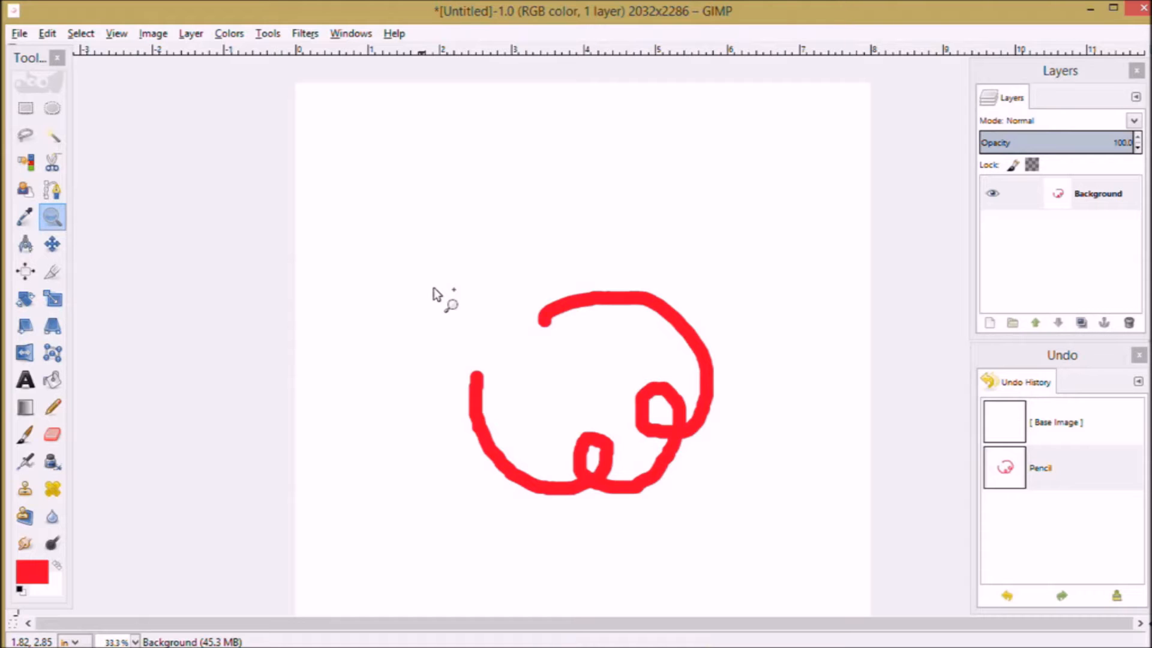
# Step: Enlarge the Pencil brush to size 153
pyautogui.click(58, 409)
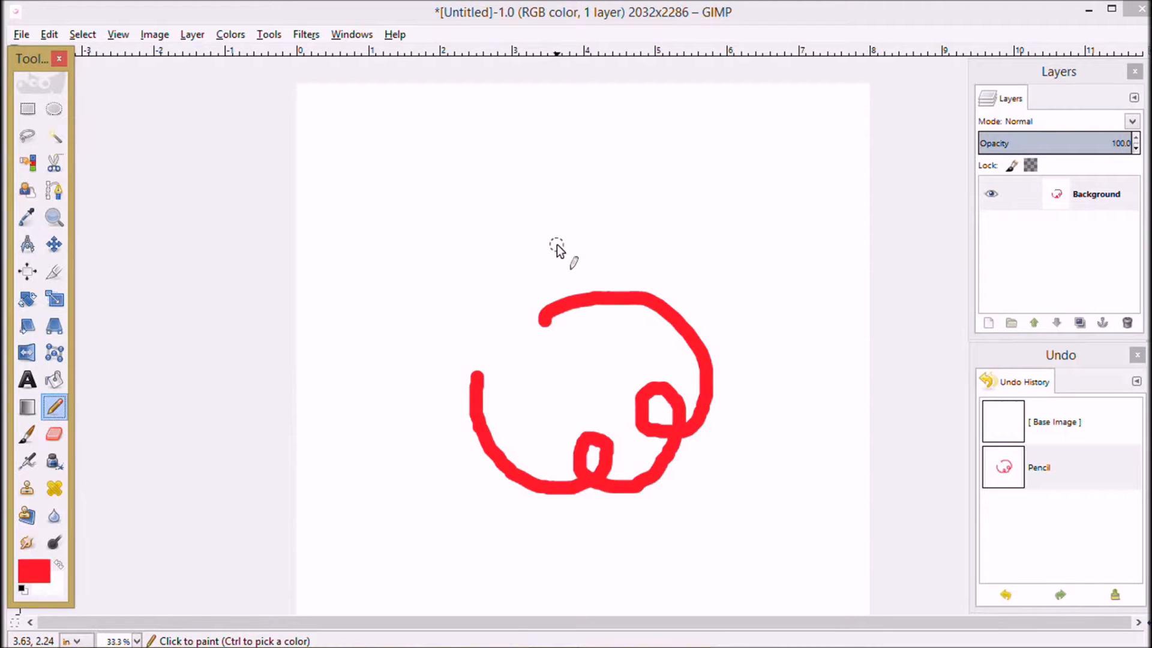
pyautogui.press(']')
pyautogui.press(']')
pyautogui.press(']')
pyautogui.press(']')
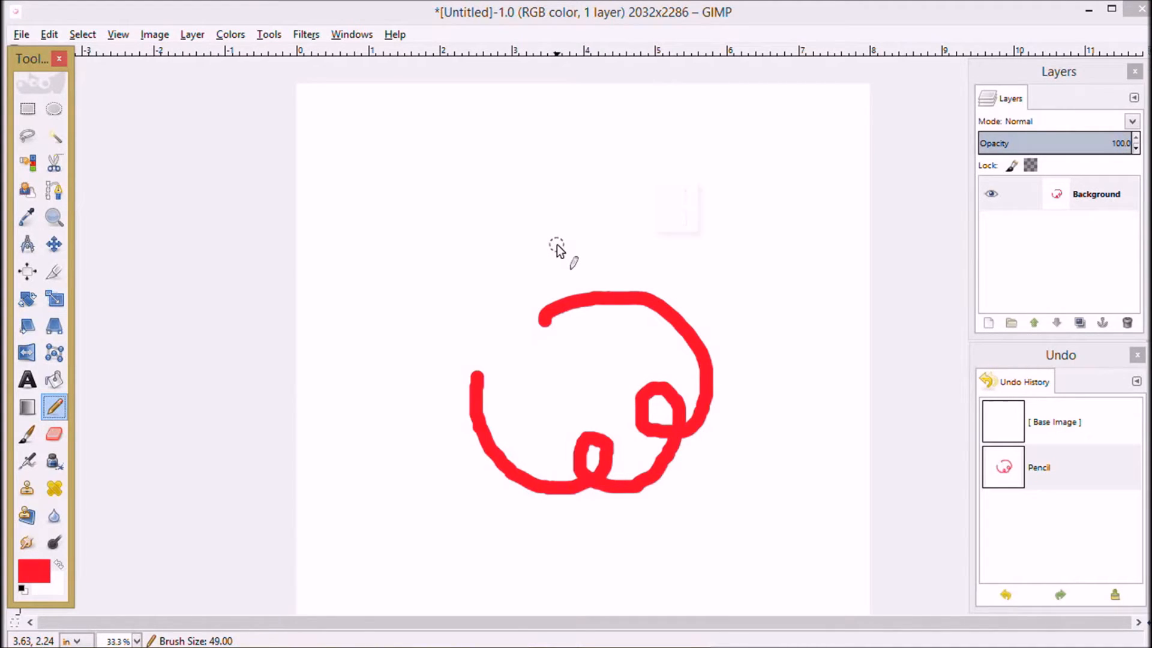
pyautogui.press(']')
pyautogui.press(']')
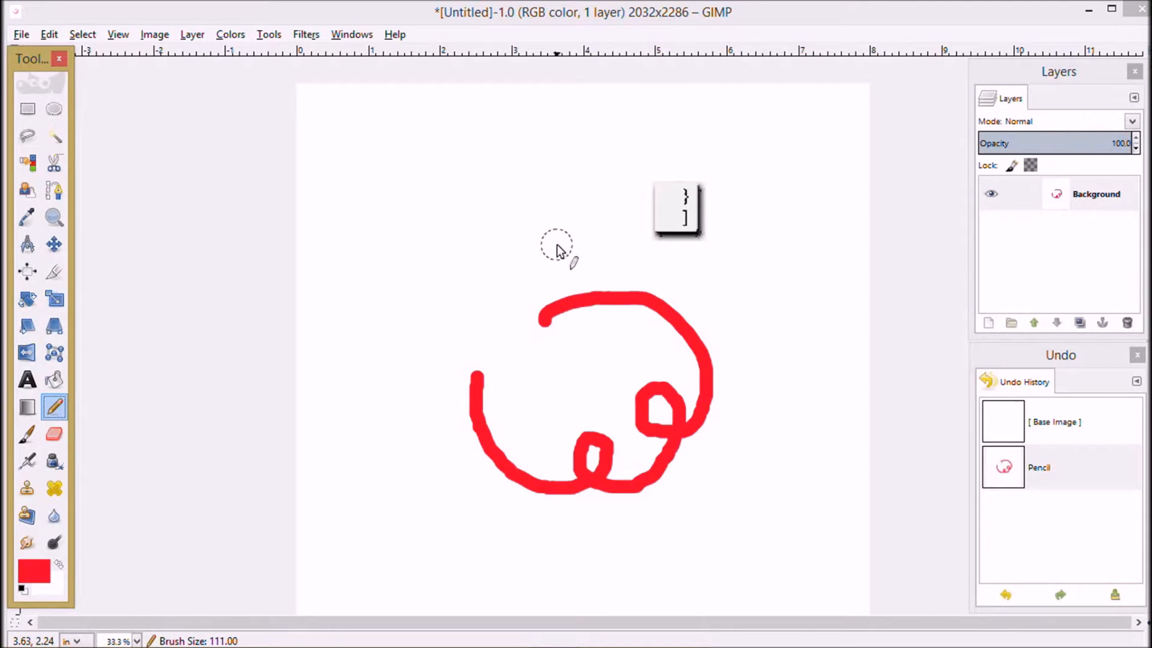
pyautogui.press(']')
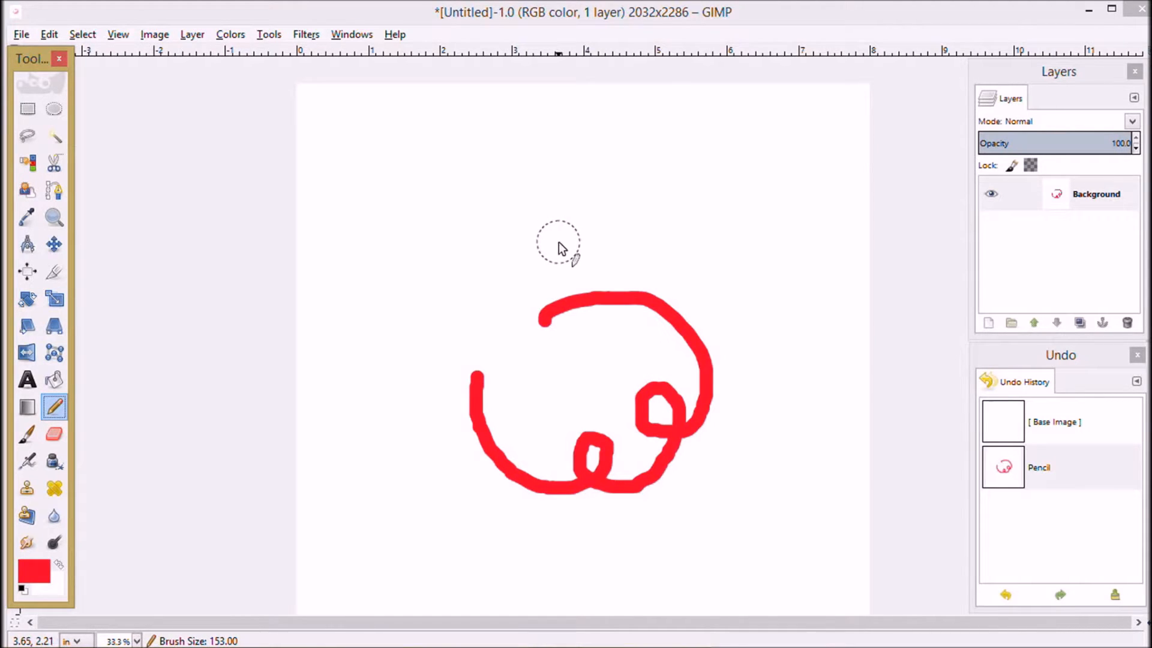
# Step: Shrink the Pencil brush and draw a short horizontal stroke above the looped red curve
pyautogui.press('[')
pyautogui.press('[')
pyautogui.press('[')
pyautogui.press('[')
pyautogui.press('[')
pyautogui.press('[')
pyautogui.press('[')
pyautogui.press('[')
pyautogui.press('[')
pyautogui.press('[')
pyautogui.moveTo(559, 243)
pyautogui.mouseDown()
pyautogui.moveTo(621, 256)
pyautogui.moveTo(653, 237)
pyautogui.mouseUp()
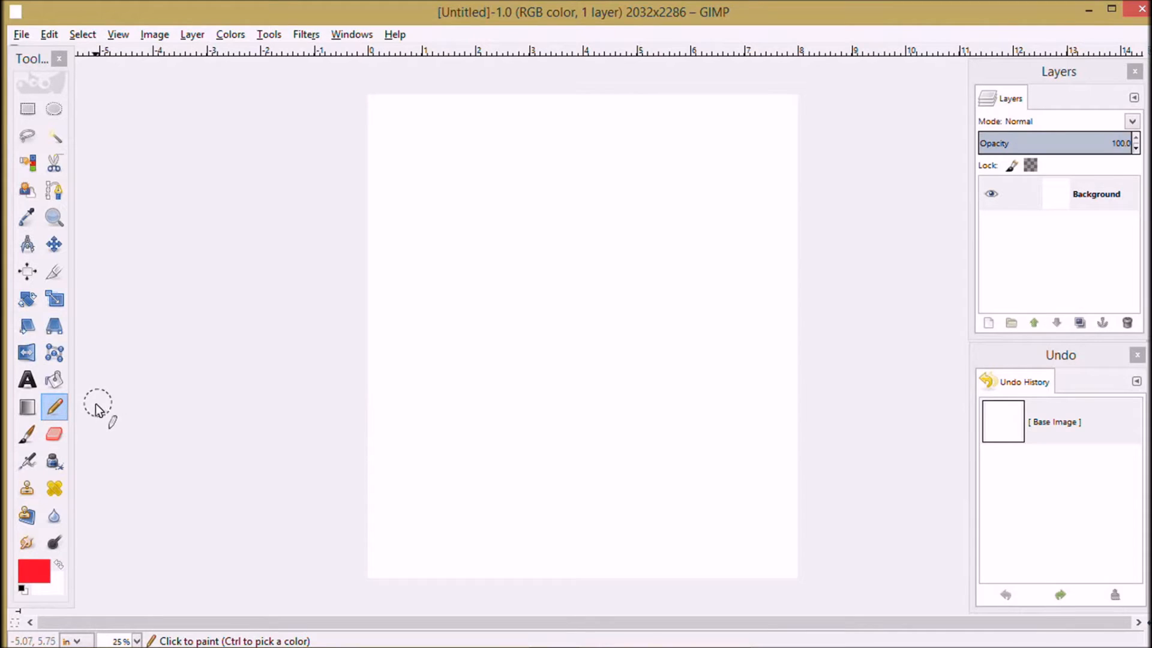
# Step: Create a new paint dynamics preset for the Pencil tool
pyautogui.doubleClick(54, 407)
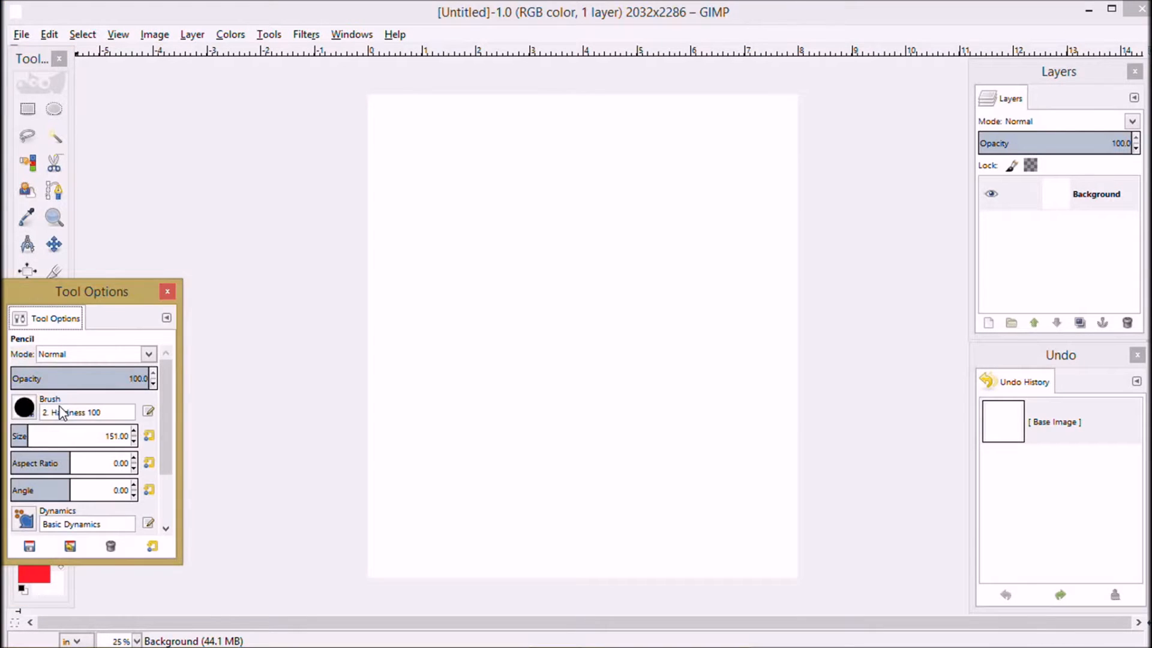
pyautogui.moveTo(79, 294); pyautogui.dragTo(460, 142)
pyautogui.moveTo(559, 410); pyautogui.dragTo(634, 527)
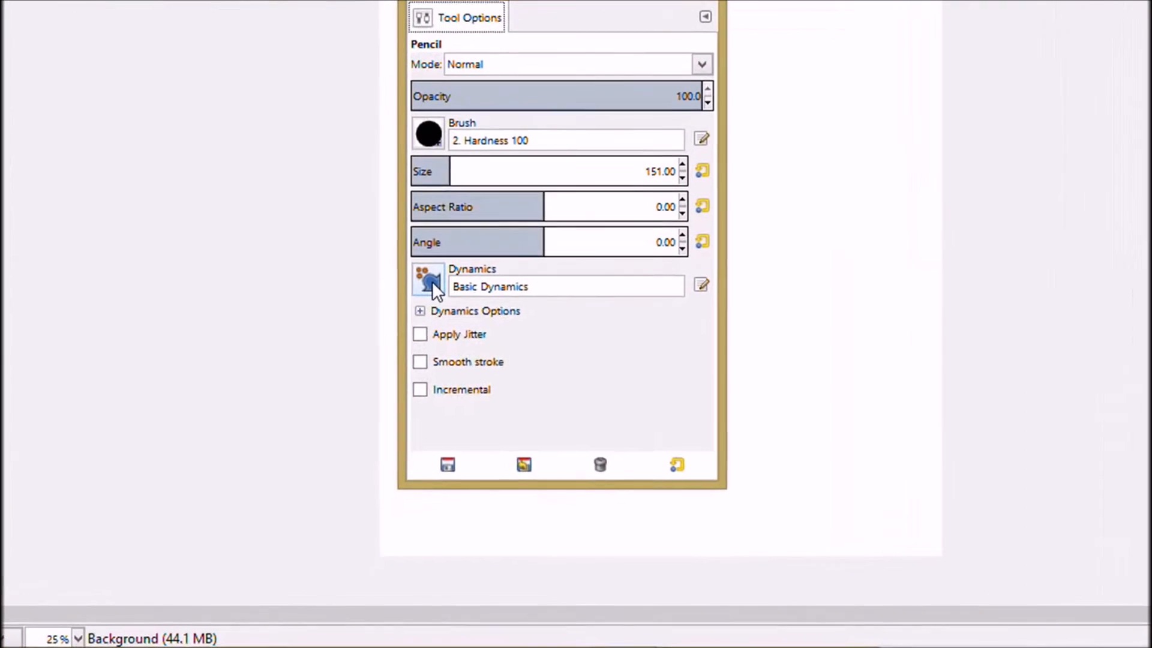
pyautogui.click(406, 367)
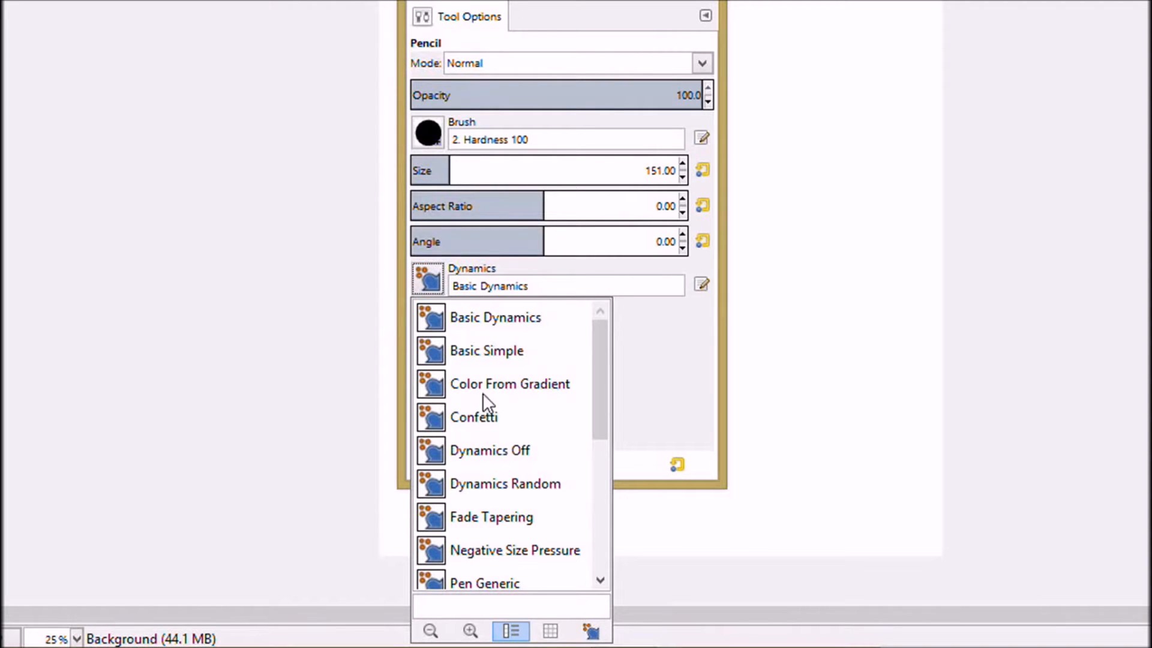
pyautogui.click(594, 631)
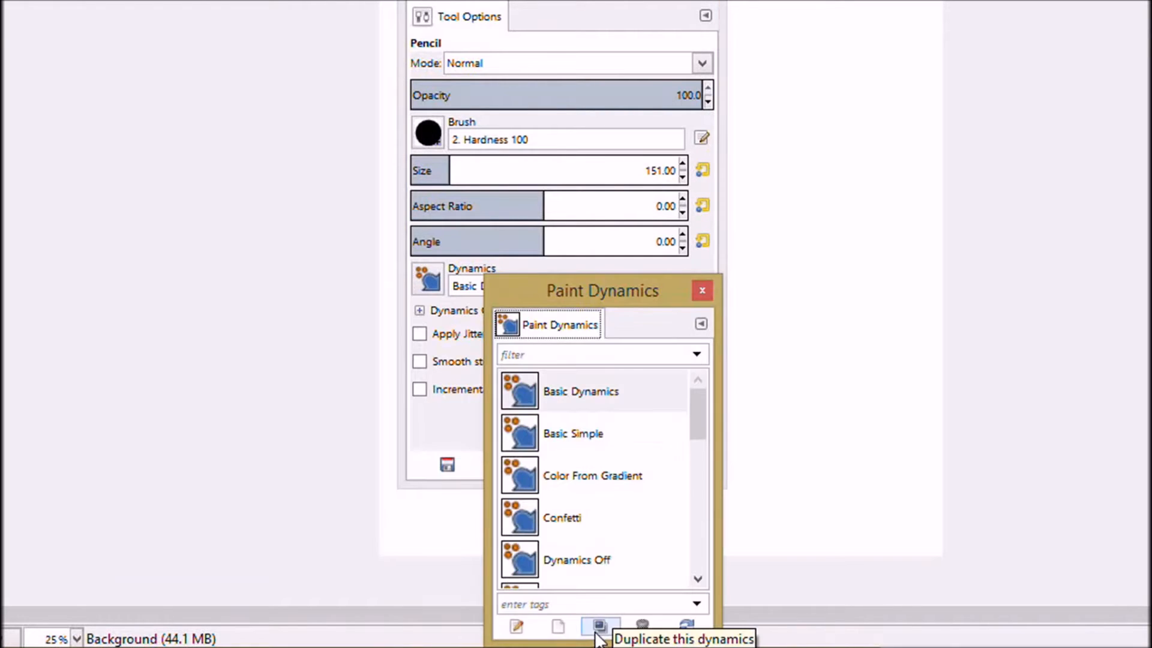
pyautogui.moveTo(606, 290)
pyautogui.mouseDown()
pyautogui.moveTo(604, 159)
pyautogui.moveTo(620, 90)
pyautogui.mouseUp()
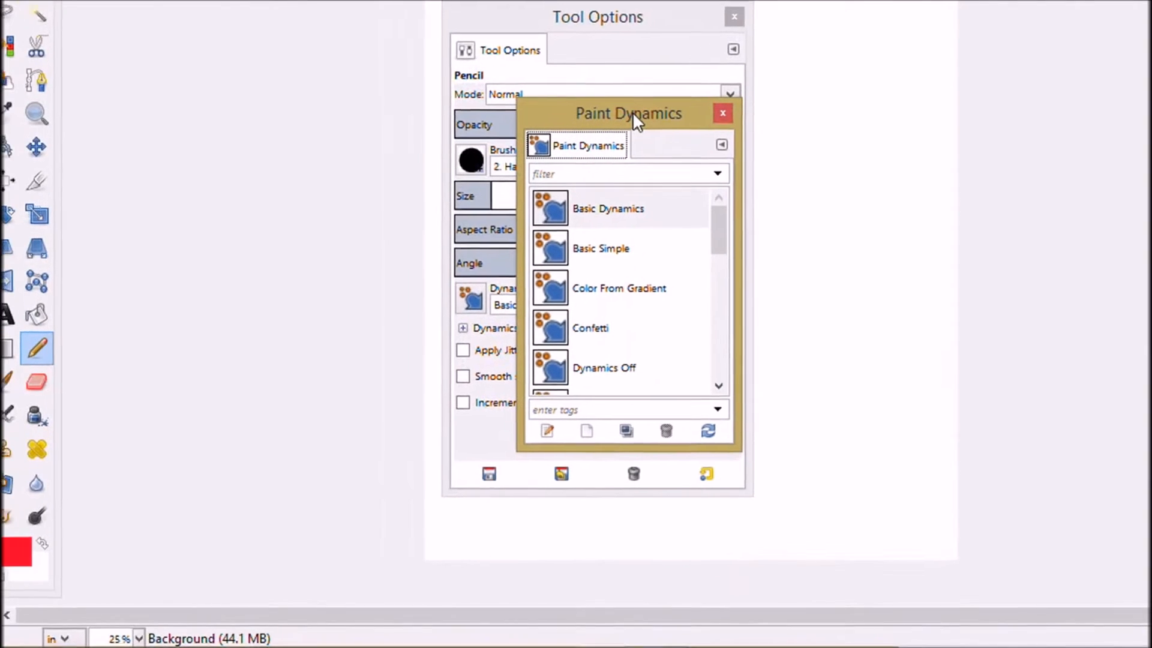
pyautogui.click(603, 433)
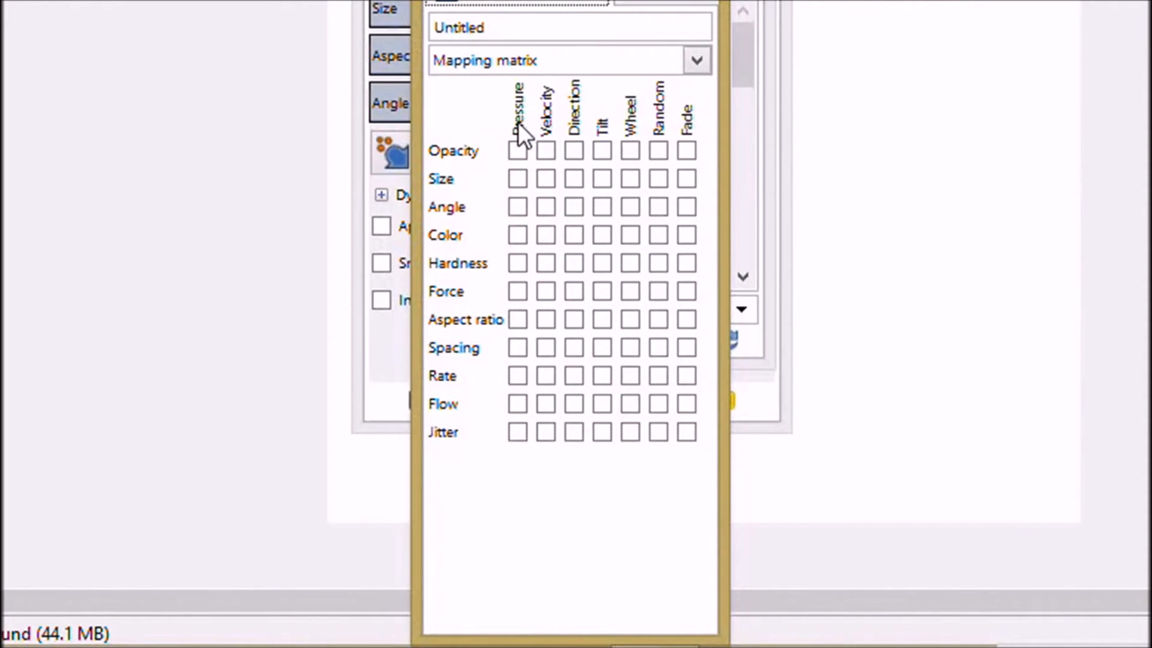
# Step: Map Size to Pressure in the new dynamics, name it USE ME, and close the dynamics and tool options windows
pyautogui.click(520, 181)
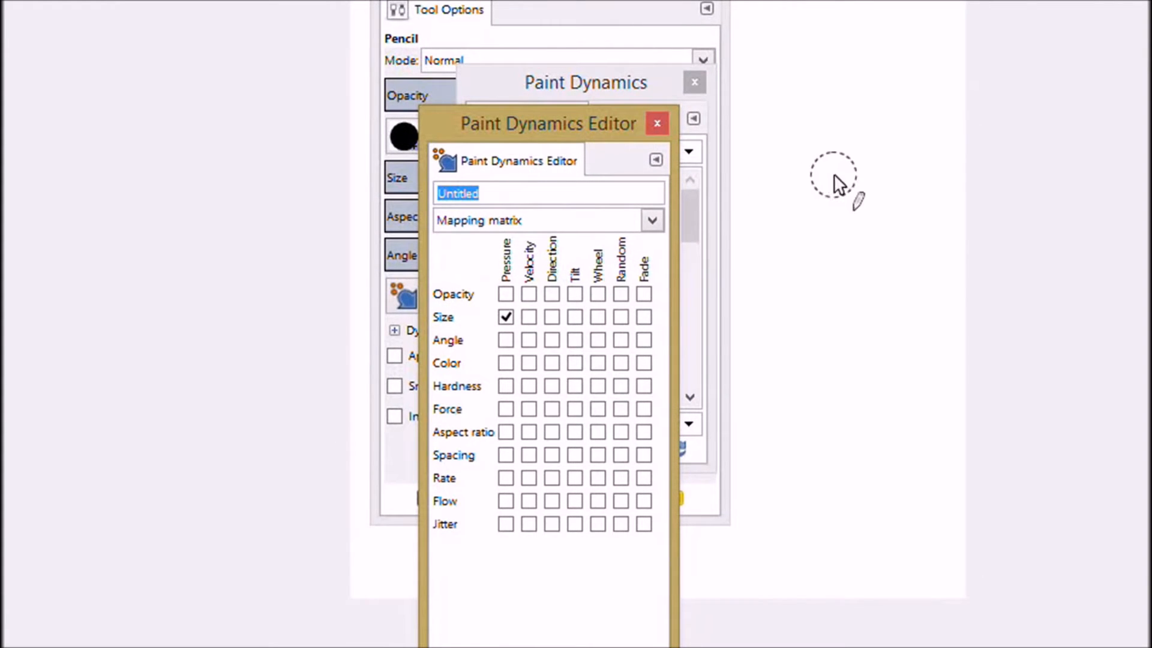
pyautogui.write('USE ME')
pyautogui.click(657, 125)
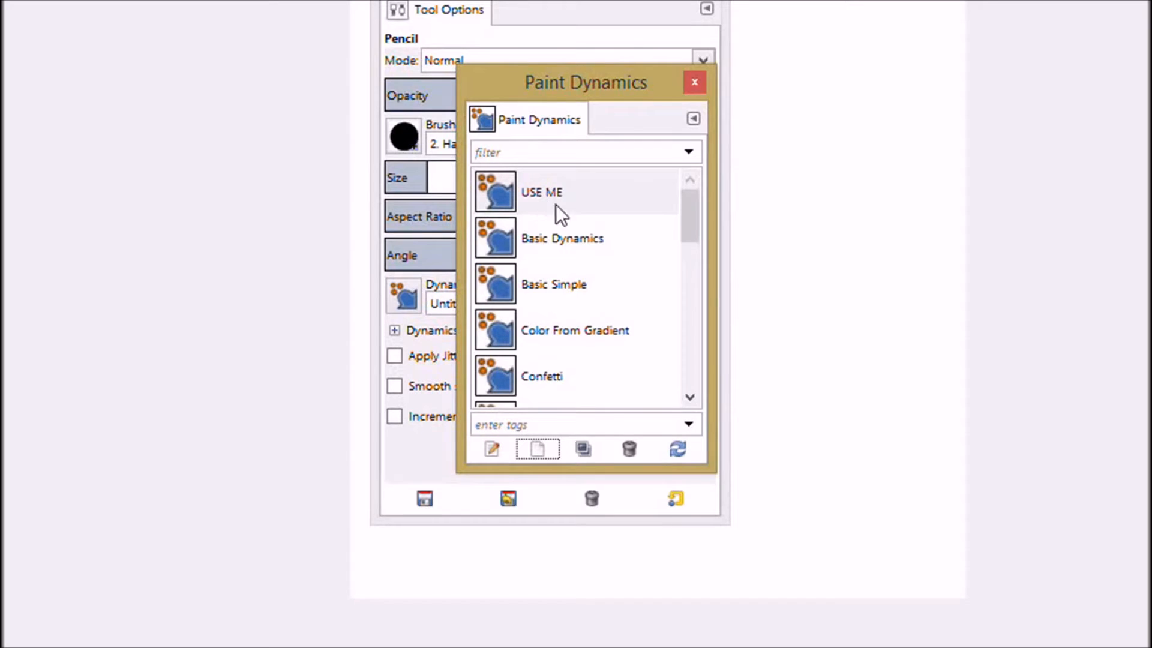
pyautogui.click(696, 84)
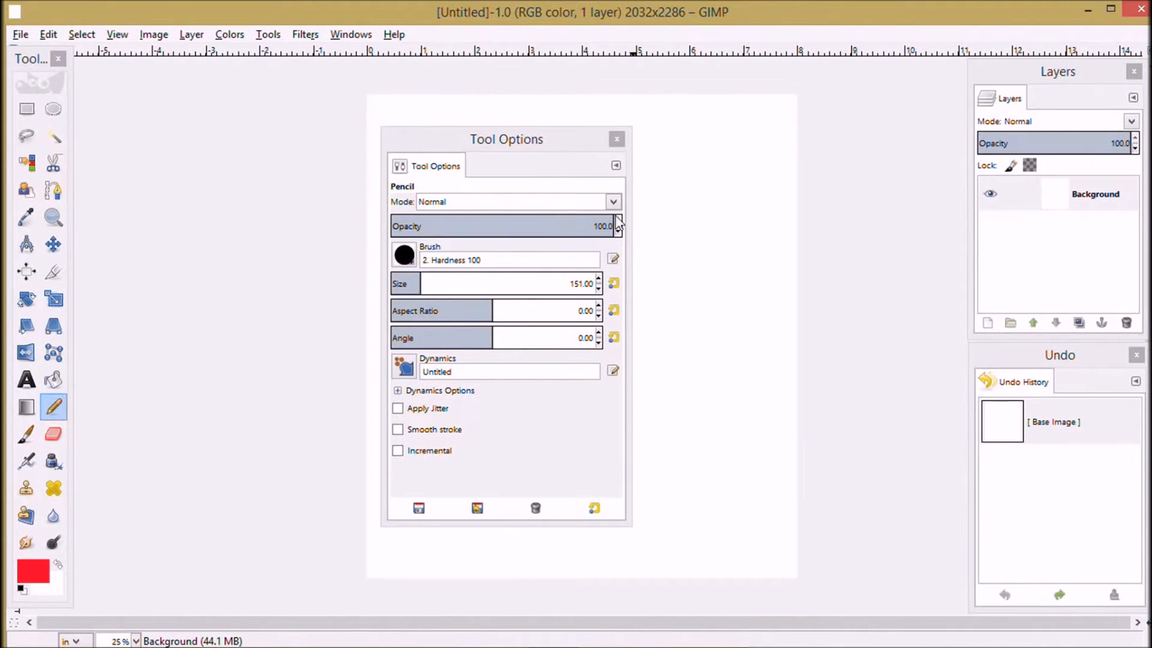
pyautogui.click(617, 141)
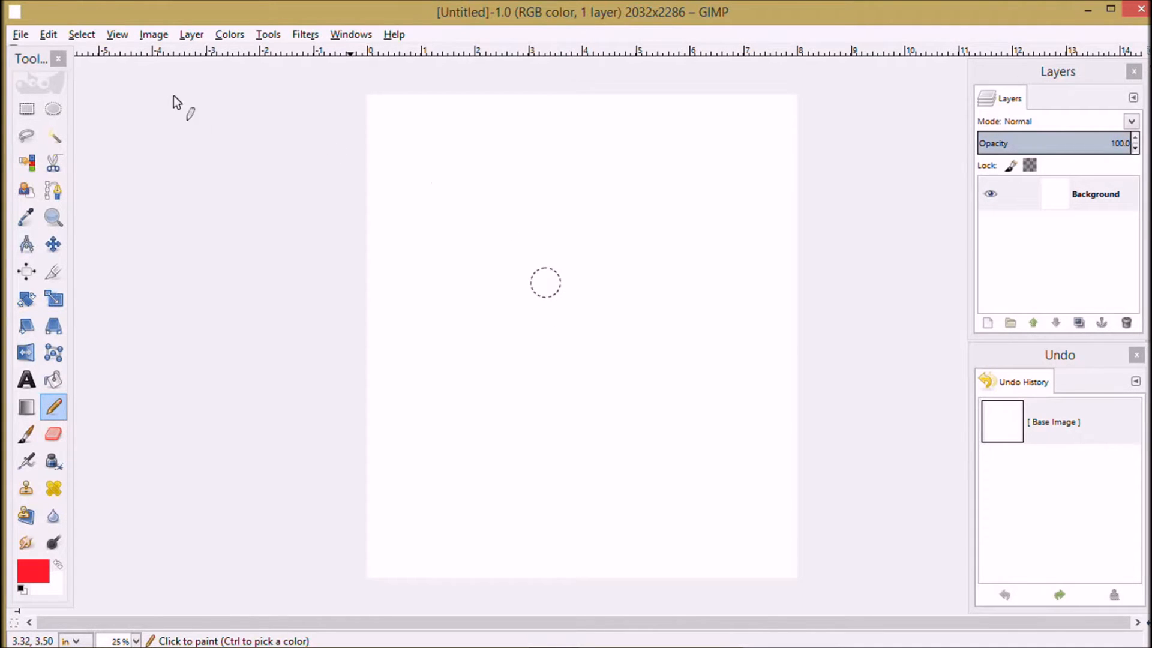
# Step: Quit GIMP and launch it again from the desktop
pyautogui.click(23, 36)
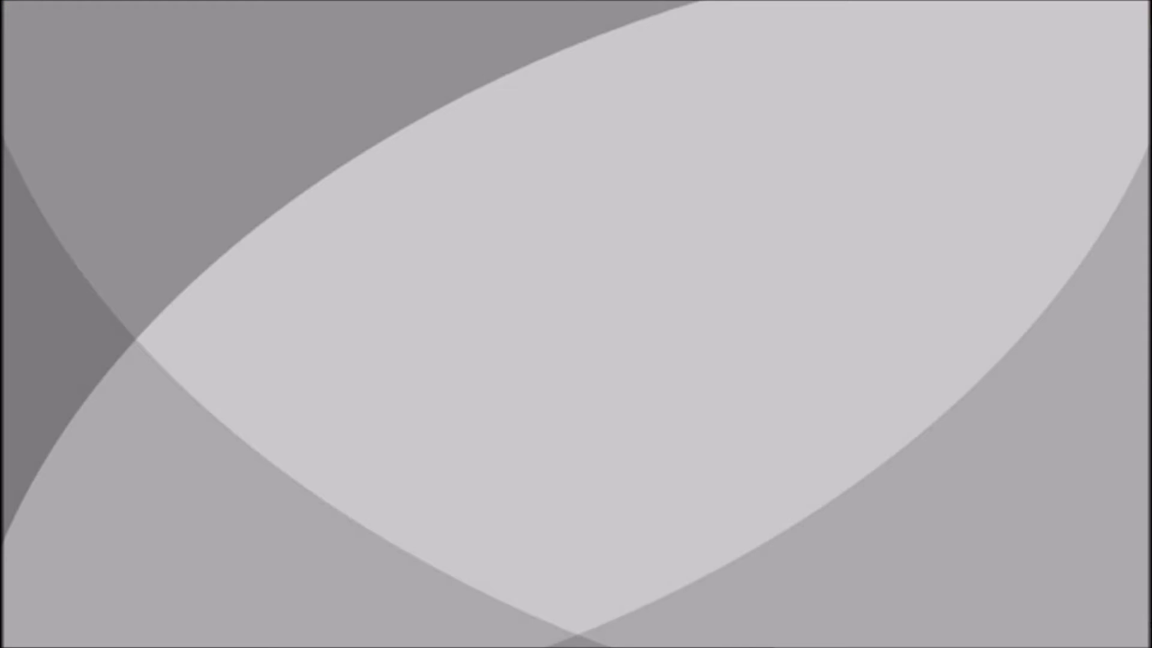
pyautogui.moveTo(450, 646)
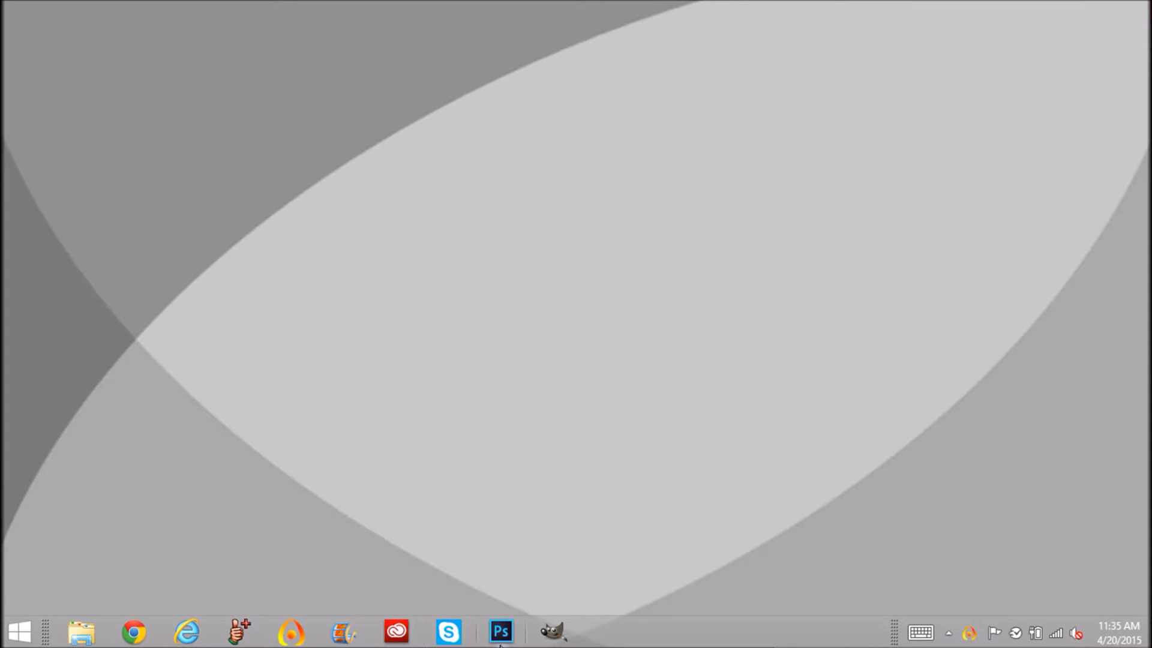
pyautogui.click(553, 633)
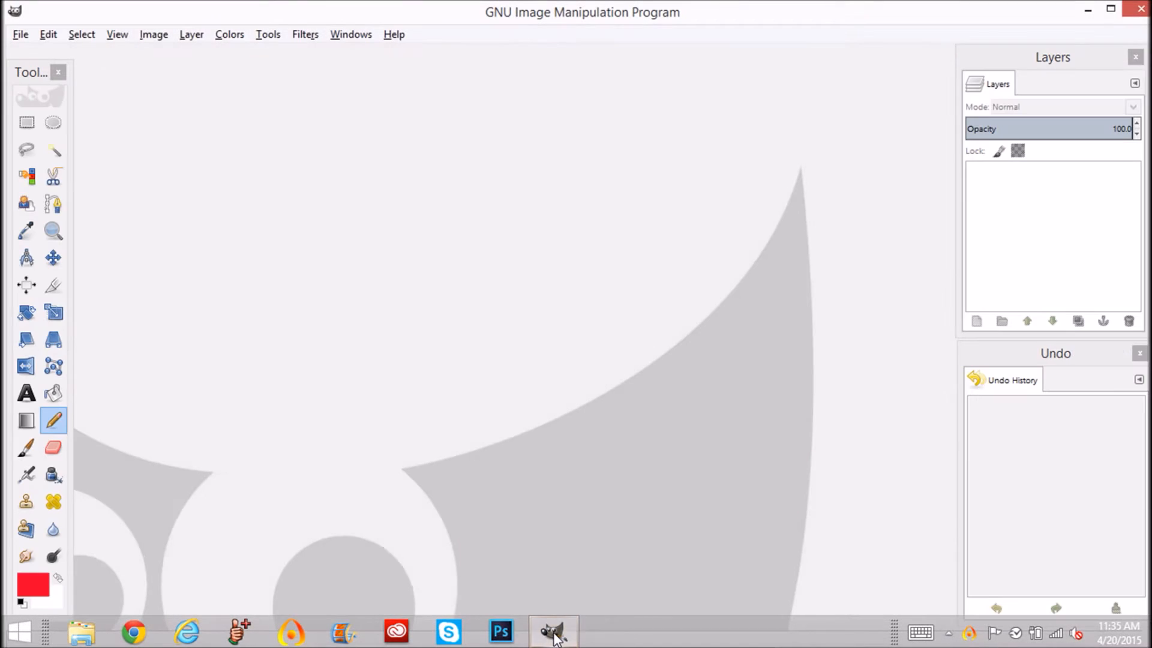
pyautogui.moveTo(553, 633)
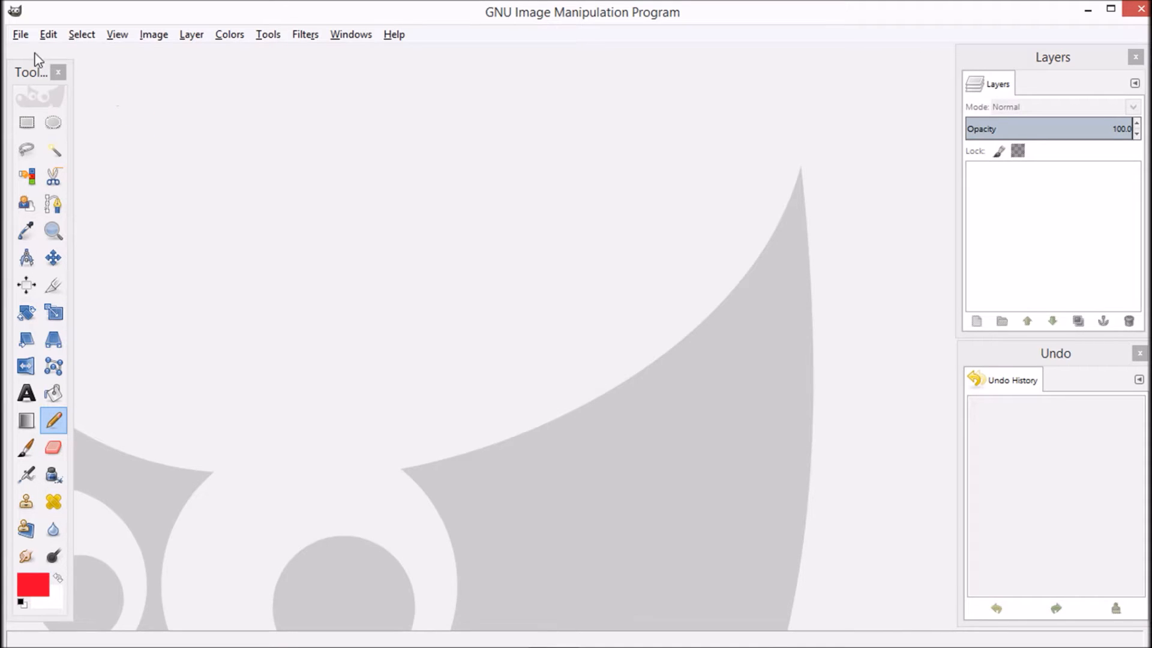
# Step: Create a new blank image 8 inches wide and 9 inches high
pyautogui.click(21, 36)
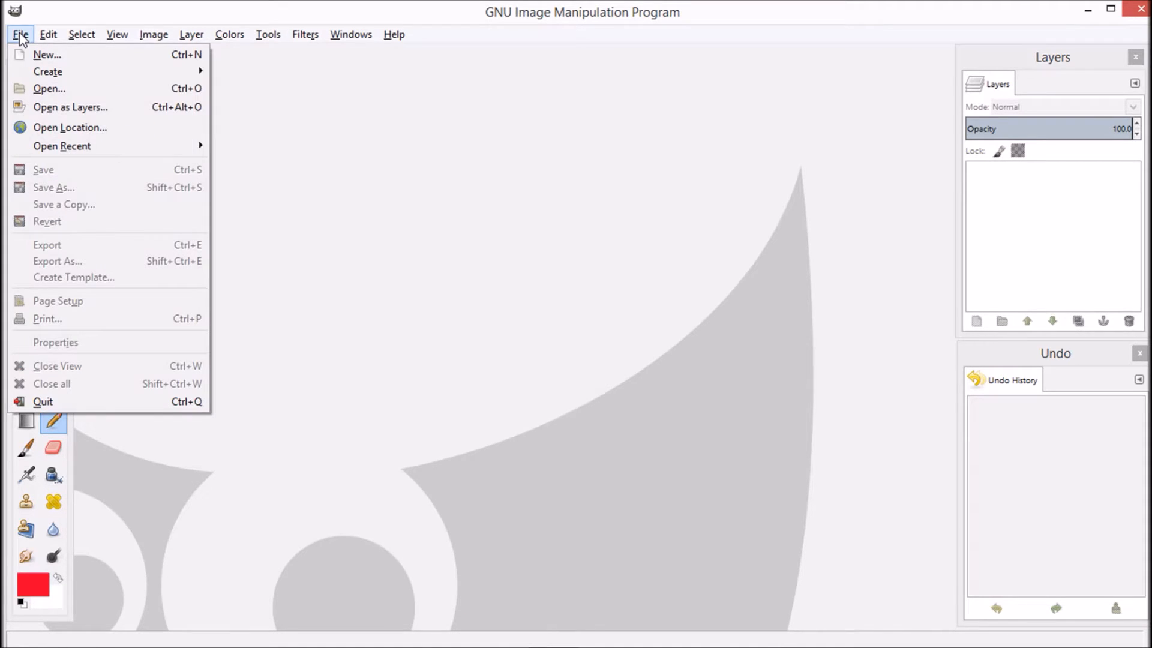
pyautogui.click(40, 52)
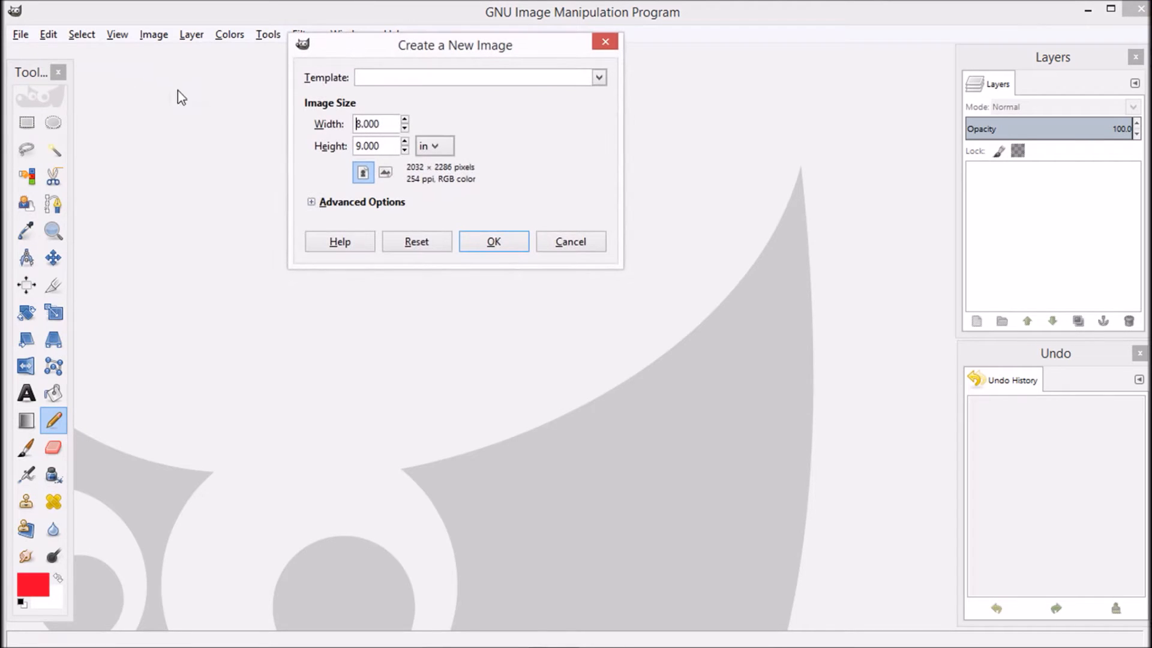
pyautogui.moveTo(365, 45); pyautogui.dragTo(460, 206)
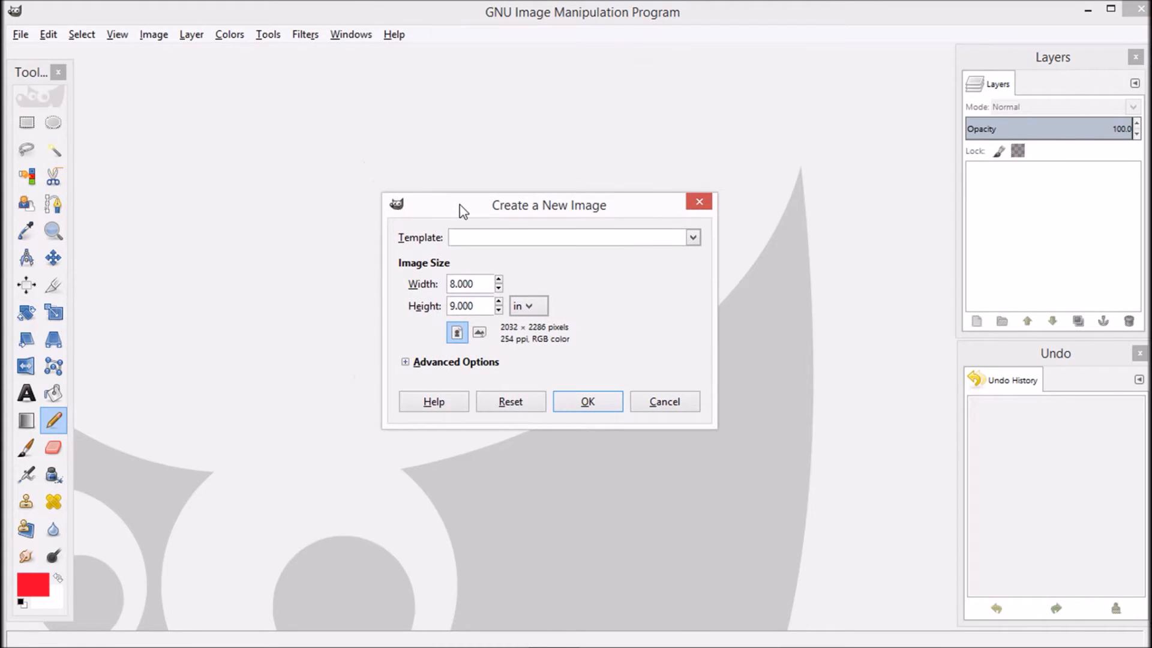
pyautogui.click(600, 403)
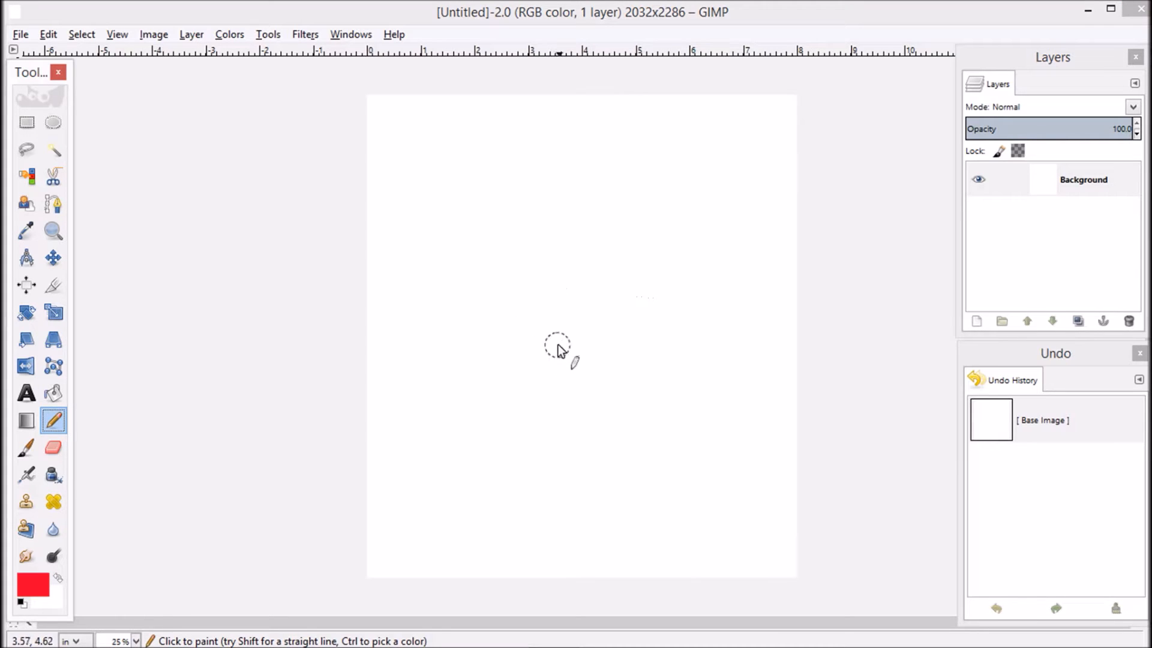
# Step: Assign the USE ME dynamics to the Pencil tool, close its options, and draw a freehand stroke down the canvas
pyautogui.doubleClick(54, 422)
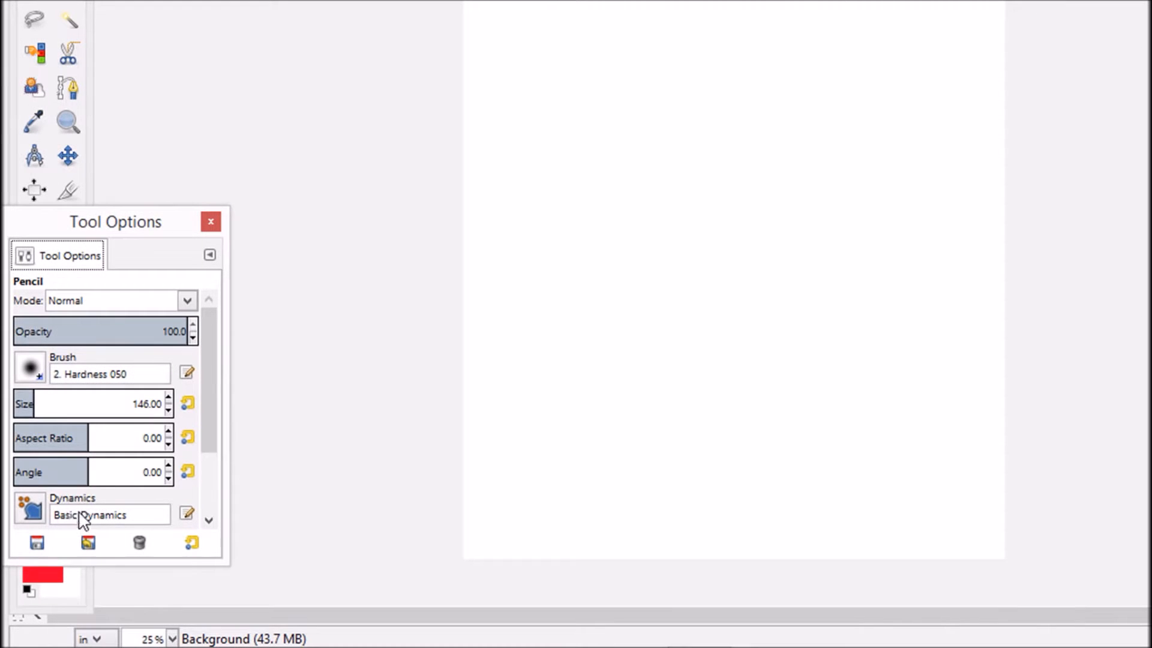
pyautogui.moveTo(135, 220)
pyautogui.mouseDown()
pyautogui.moveTo(236, 162)
pyautogui.moveTo(273, 58)
pyautogui.mouseUp()
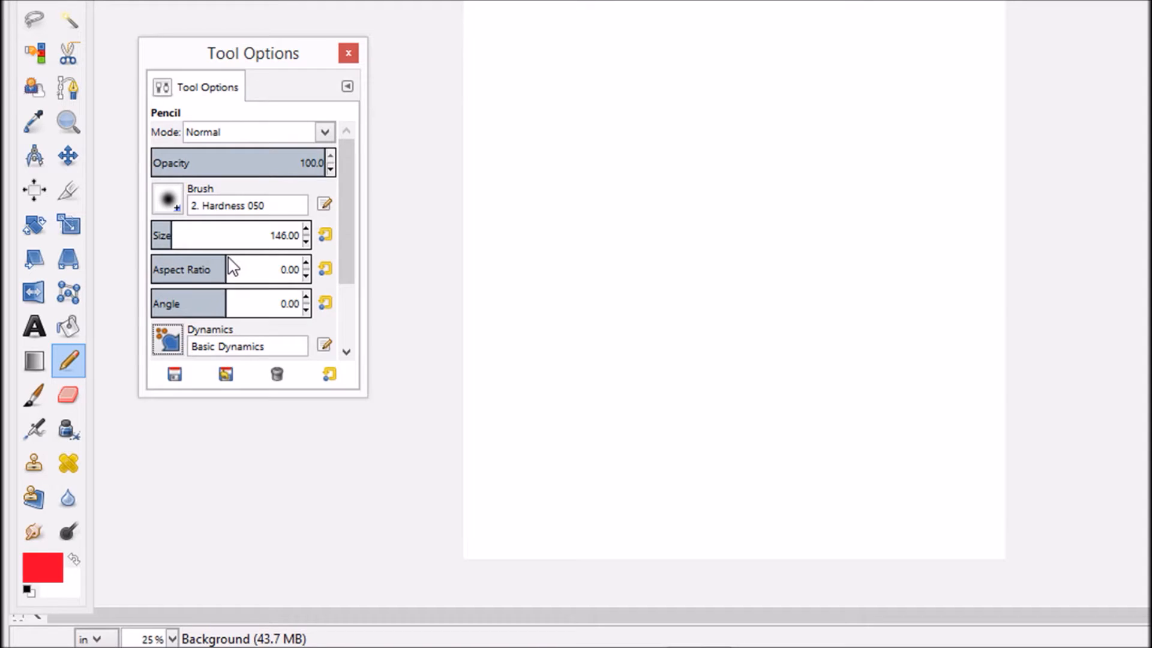
pyautogui.click(168, 340)
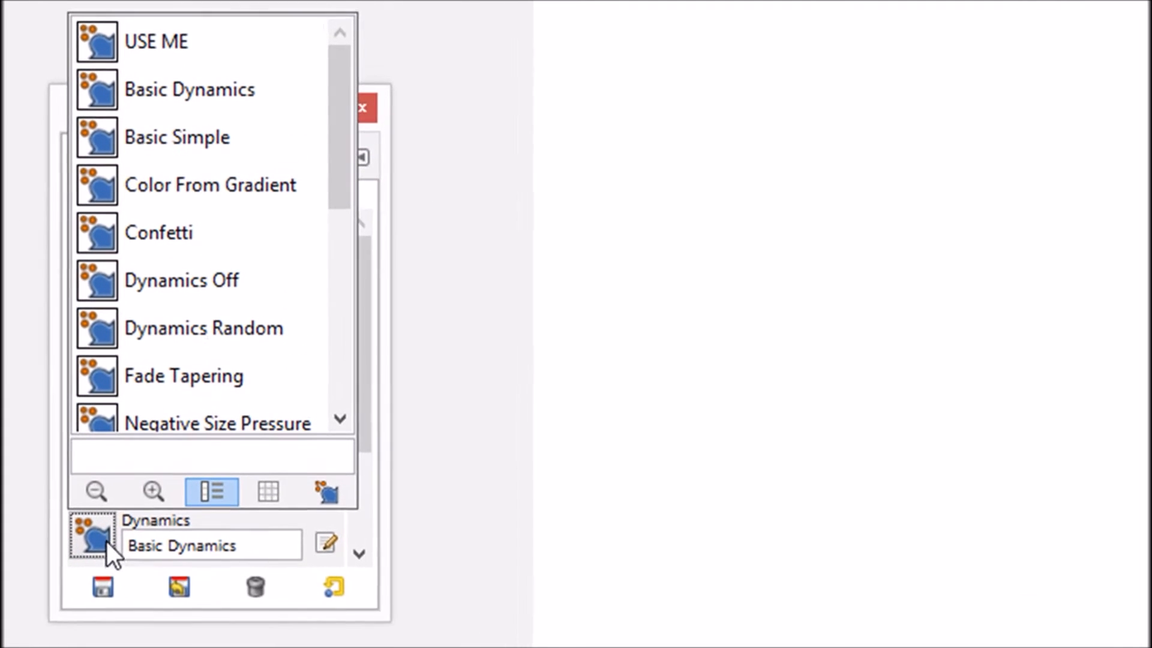
pyautogui.click(102, 38)
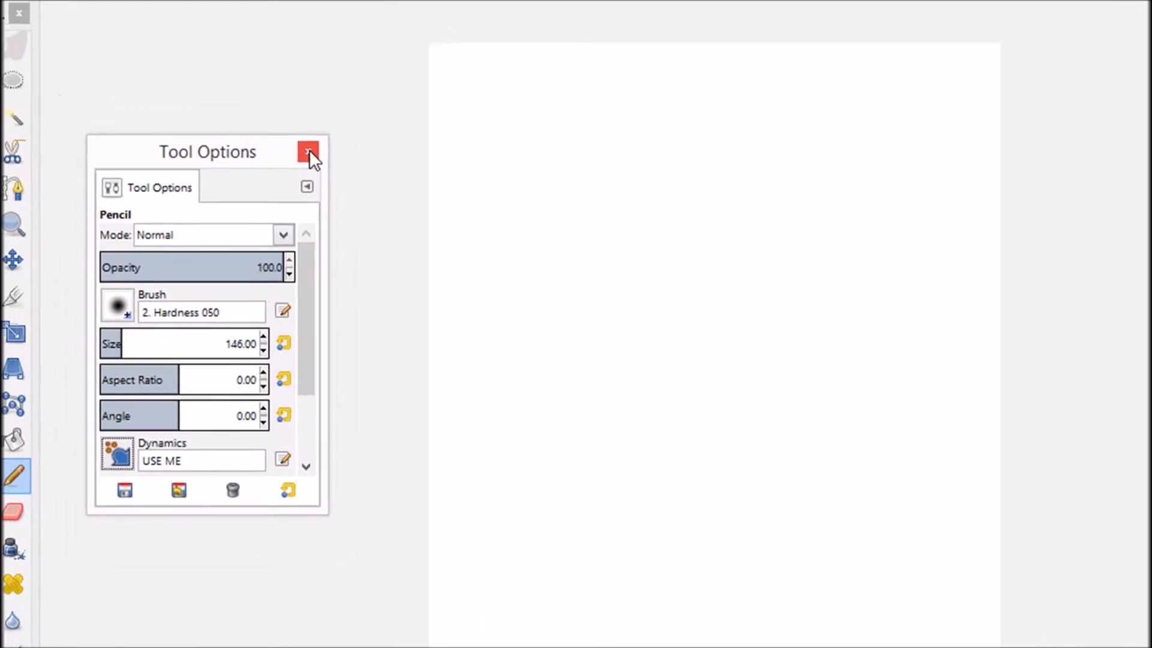
pyautogui.click(362, 109)
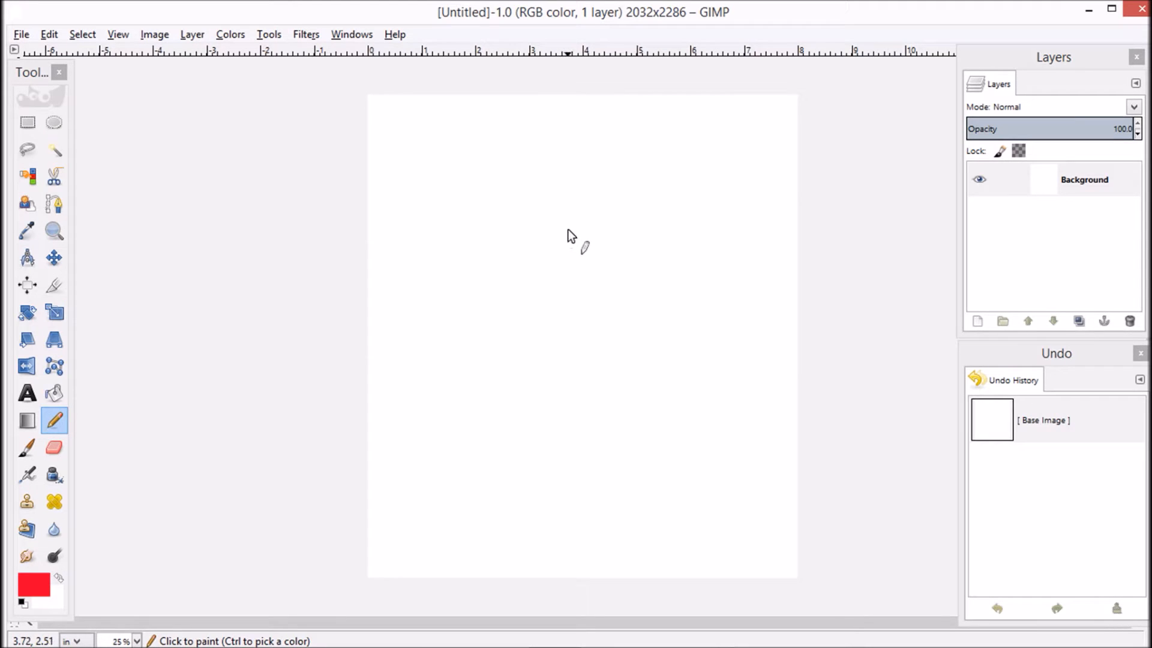
pyautogui.moveTo(571, 218)
pyautogui.mouseDown()
pyautogui.moveTo(449, 303)
pyautogui.moveTo(470, 378)
pyautogui.moveTo(544, 438)
pyautogui.moveTo(589, 449)
pyautogui.moveTo(444, 489)
pyautogui.mouseUp()
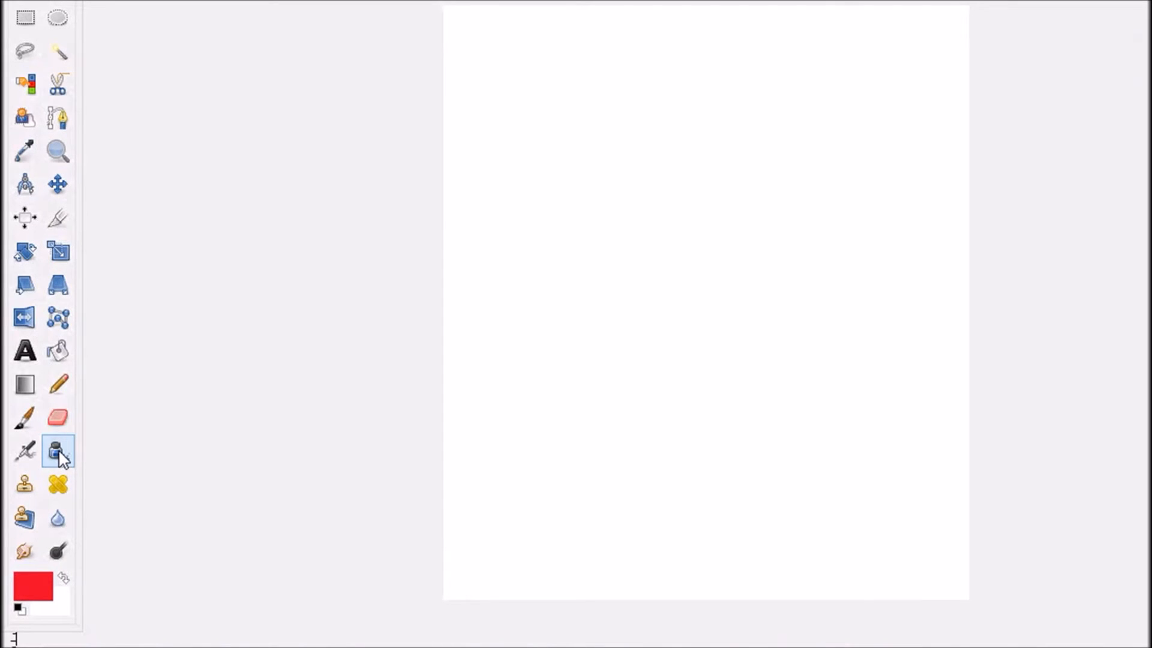
# Step: Open the Ink tool's options and enlarge their window to show all settings down to the nib shape
pyautogui.doubleClick(57, 454)
pyautogui.click(102, 309)
pyautogui.moveTo(102, 309); pyautogui.dragTo(226, 60)
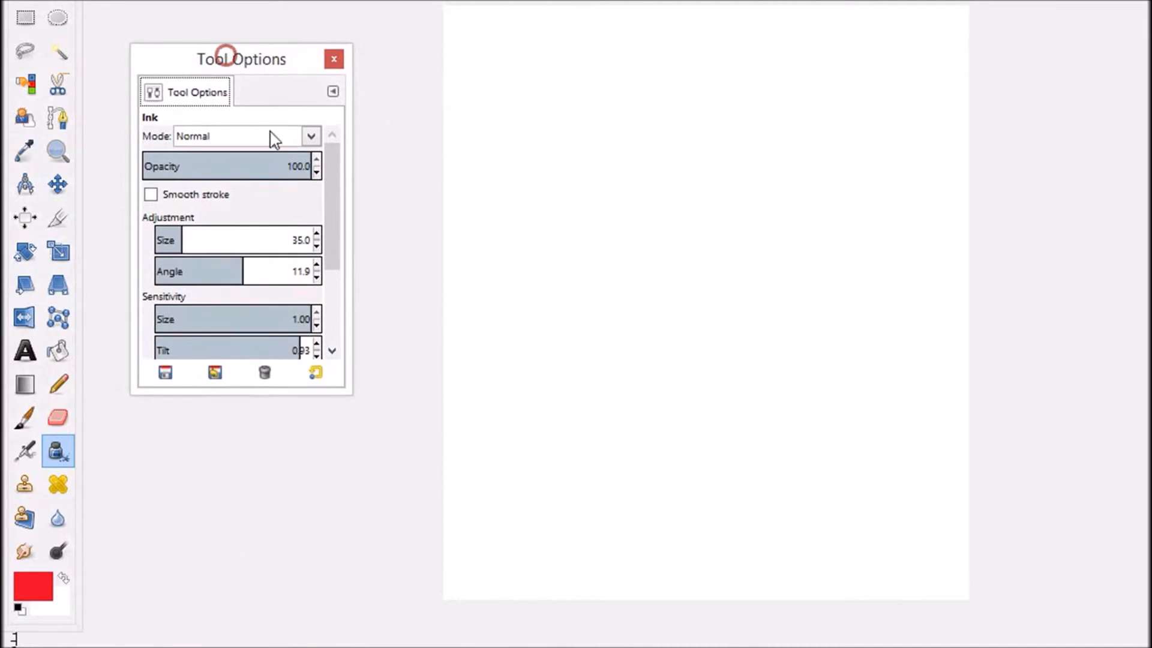
pyautogui.moveTo(348, 392); pyautogui.dragTo(384, 548)
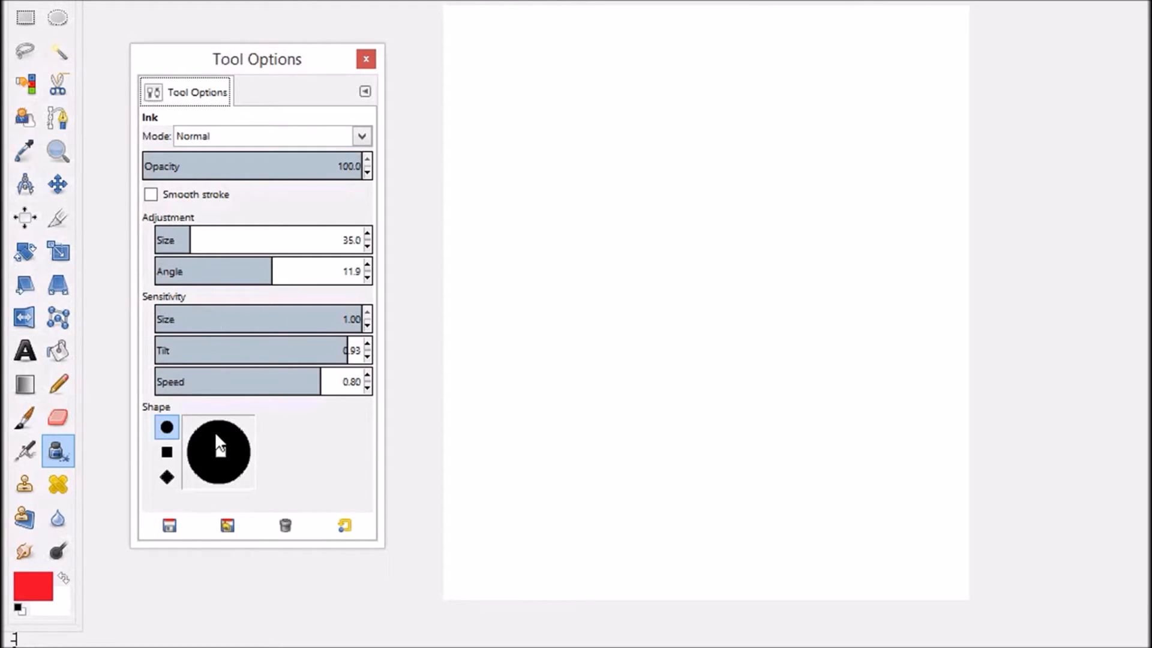
# Step: Try the square and diamond nib shapes for the Ink tool and return to the circle
pyautogui.click(168, 454)
pyautogui.click(168, 475)
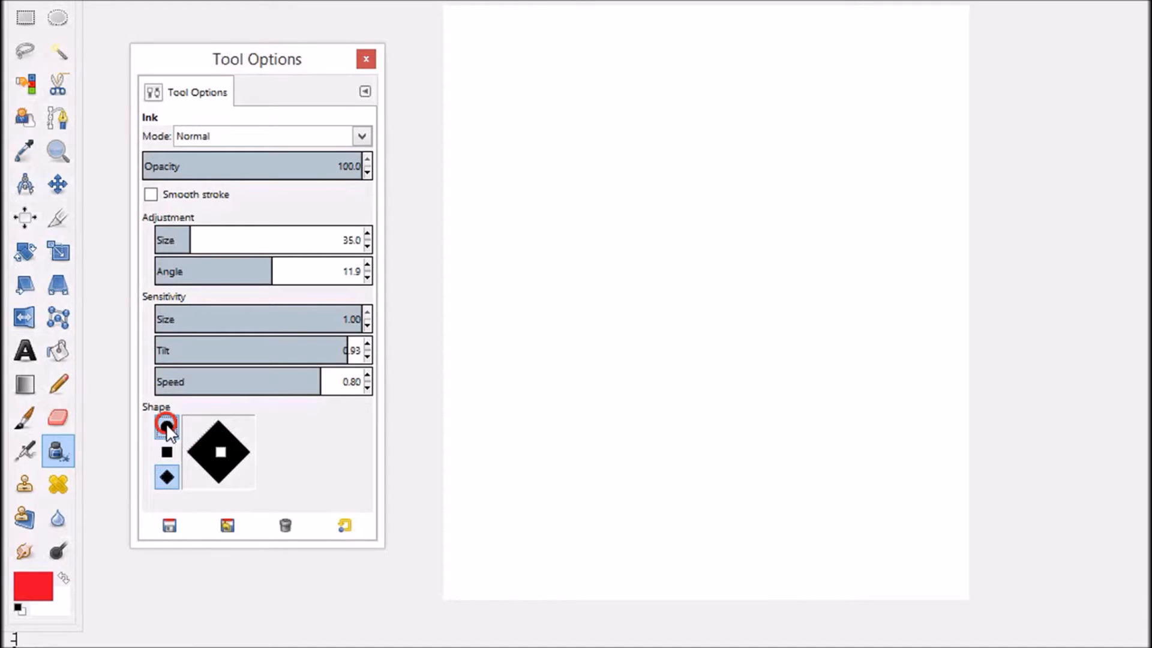
pyautogui.click(168, 427)
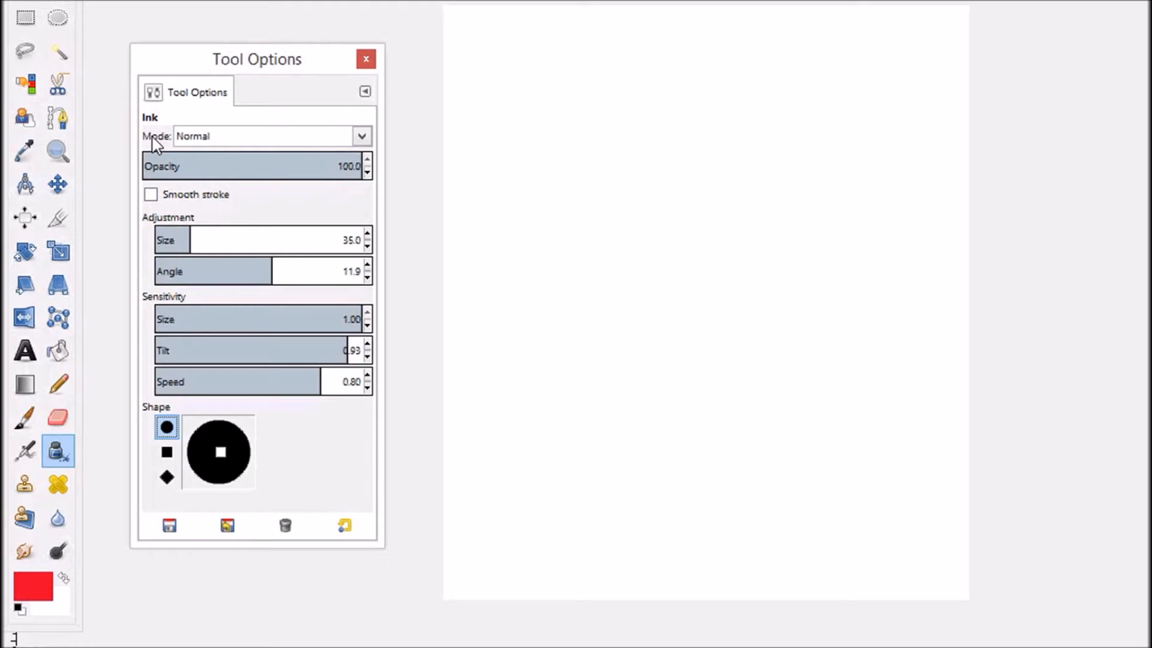
# Step: Set the Ink tool's mode to Dissolve and close its options
pyautogui.click(361, 136)
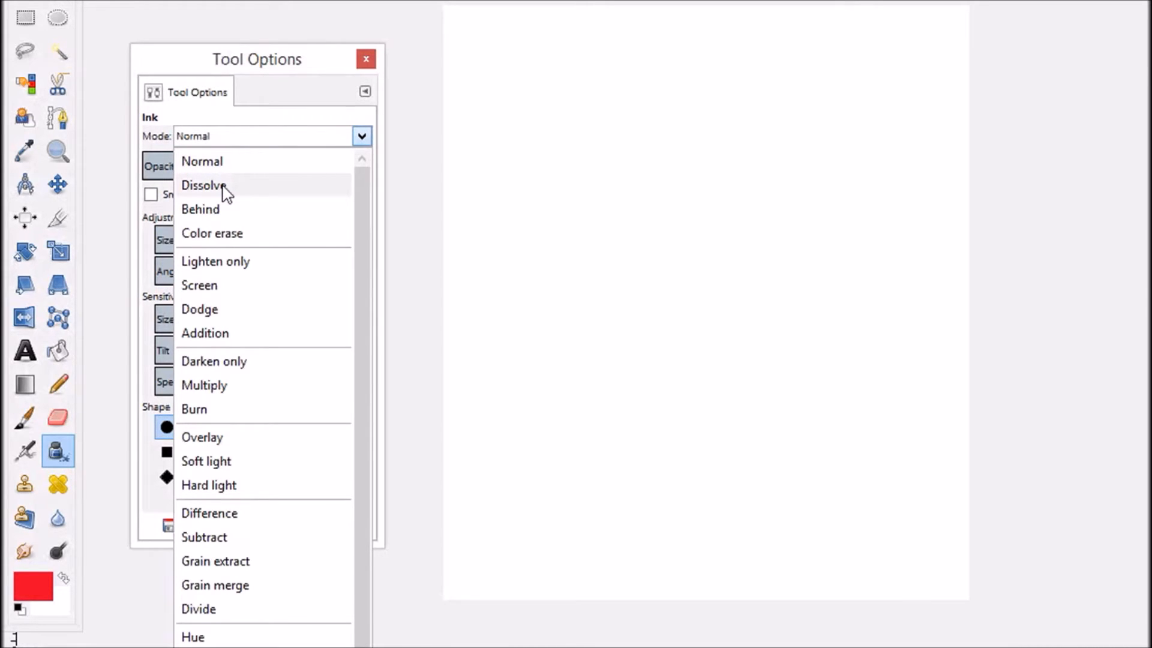
pyautogui.click(223, 188)
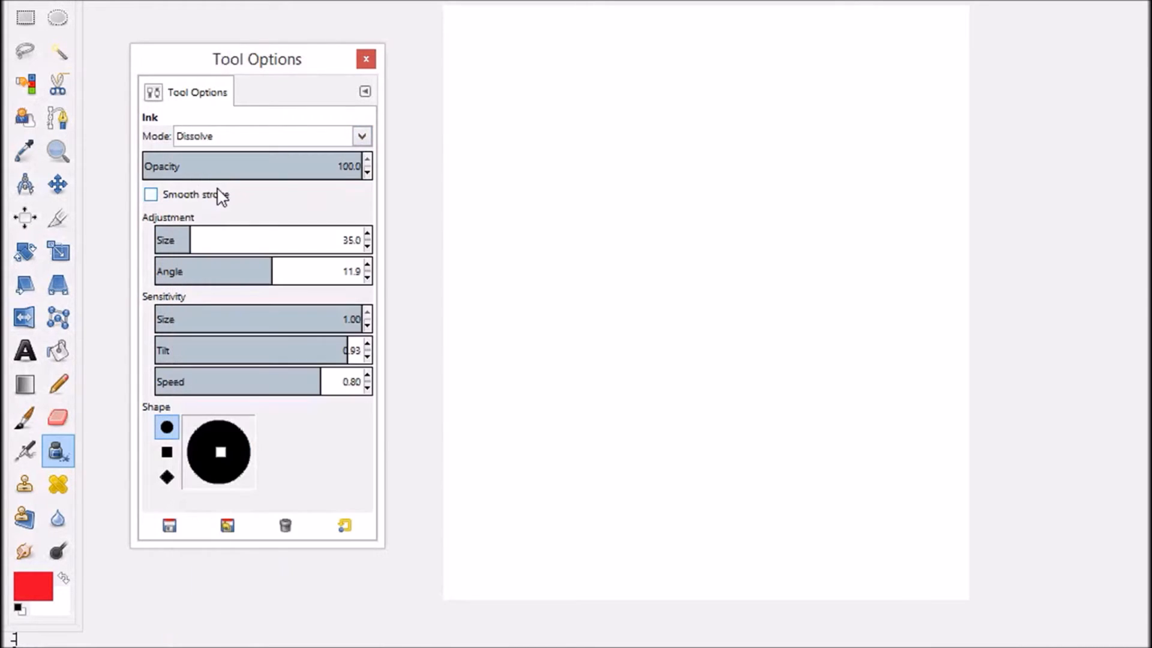
pyautogui.click(366, 60)
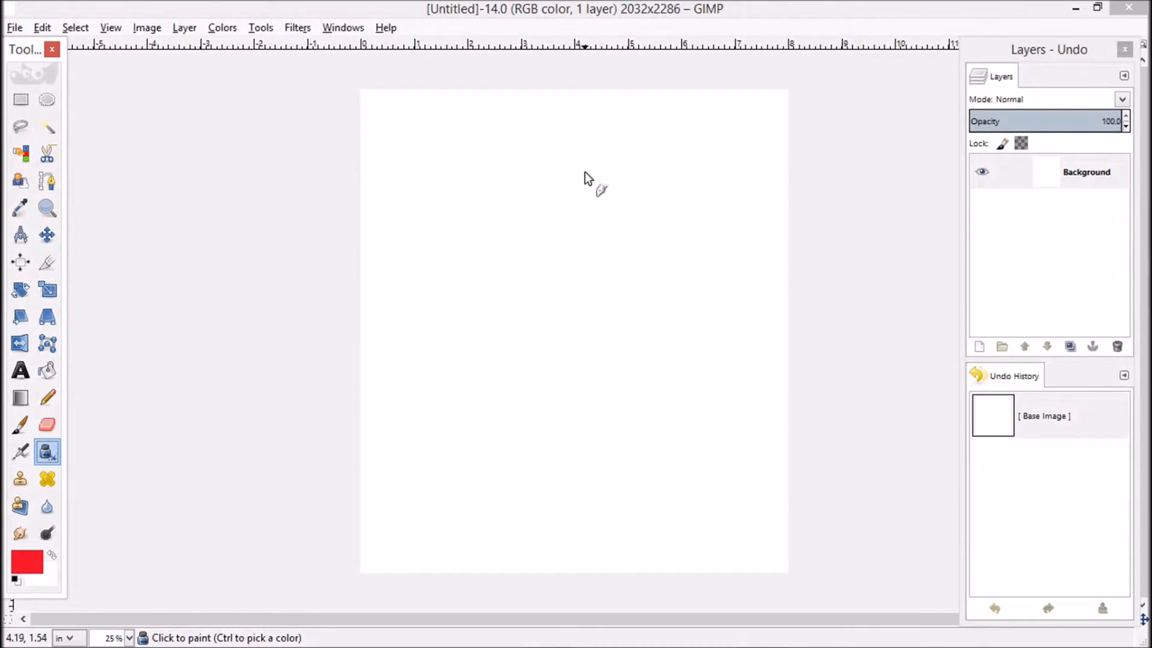
# Step: Draw freehand red curves with the Ink tool, sweeping from the canvas's upper part down toward its left side
pyautogui.moveTo(587, 161)
pyautogui.mouseDown()
pyautogui.moveTo(559, 159)
pyautogui.moveTo(497, 190)
pyautogui.moveTo(473, 223)
pyautogui.moveTo(440, 329)
pyautogui.mouseUp()
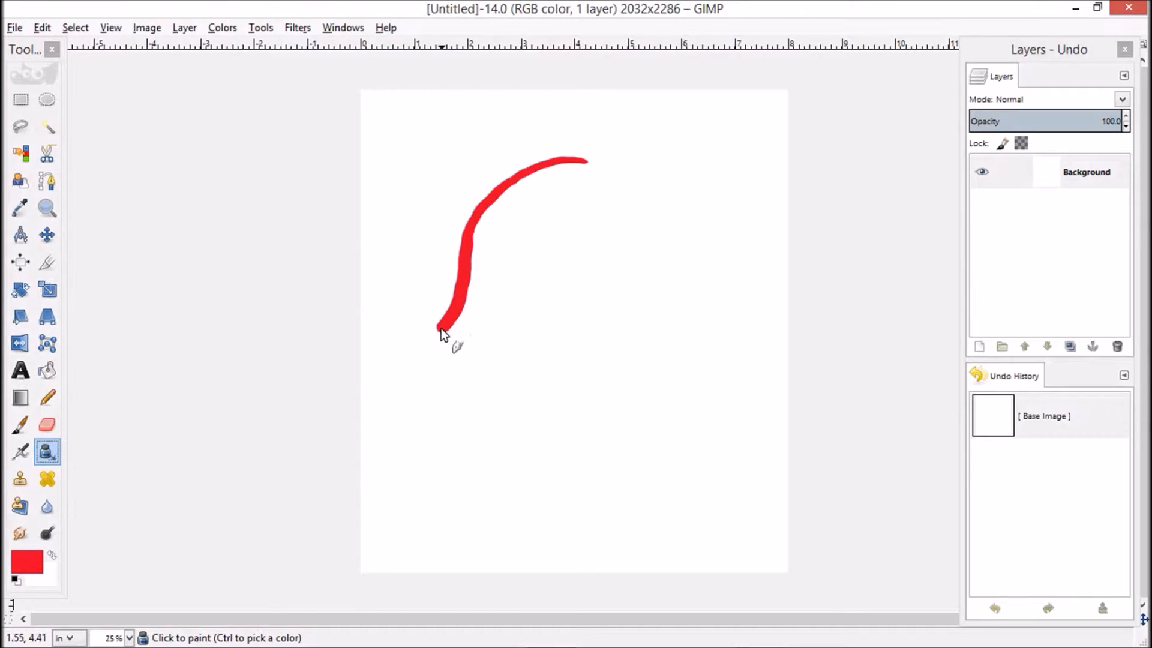
pyautogui.moveTo(378, 365); pyautogui.dragTo(380, 364)
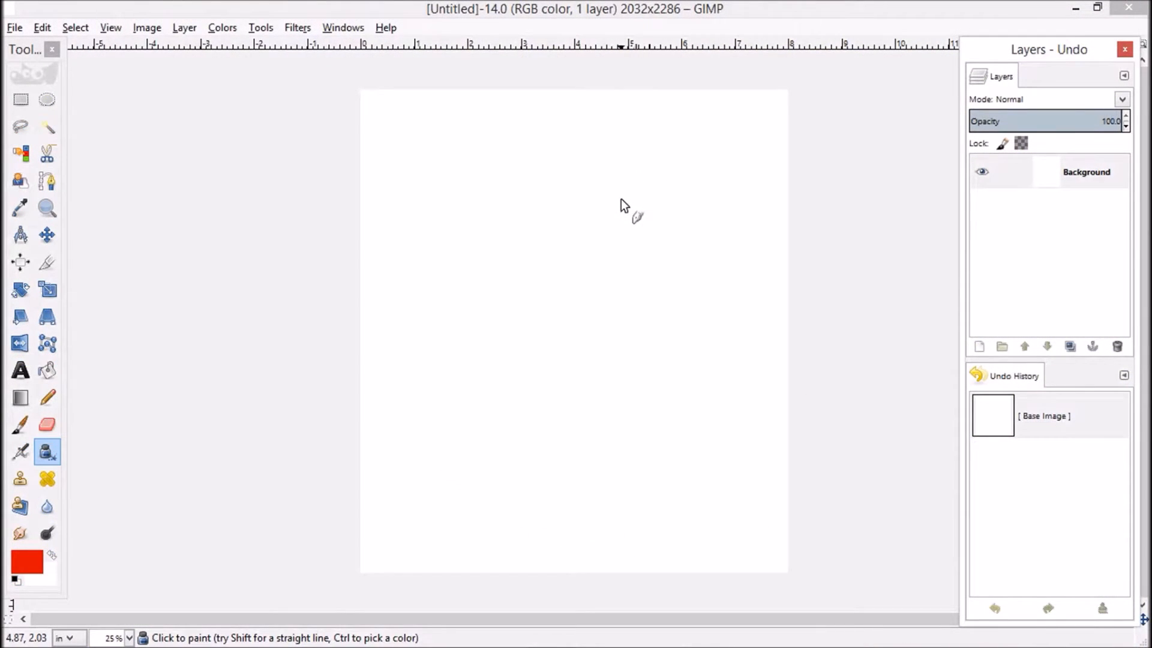
pyautogui.click(652, 176)
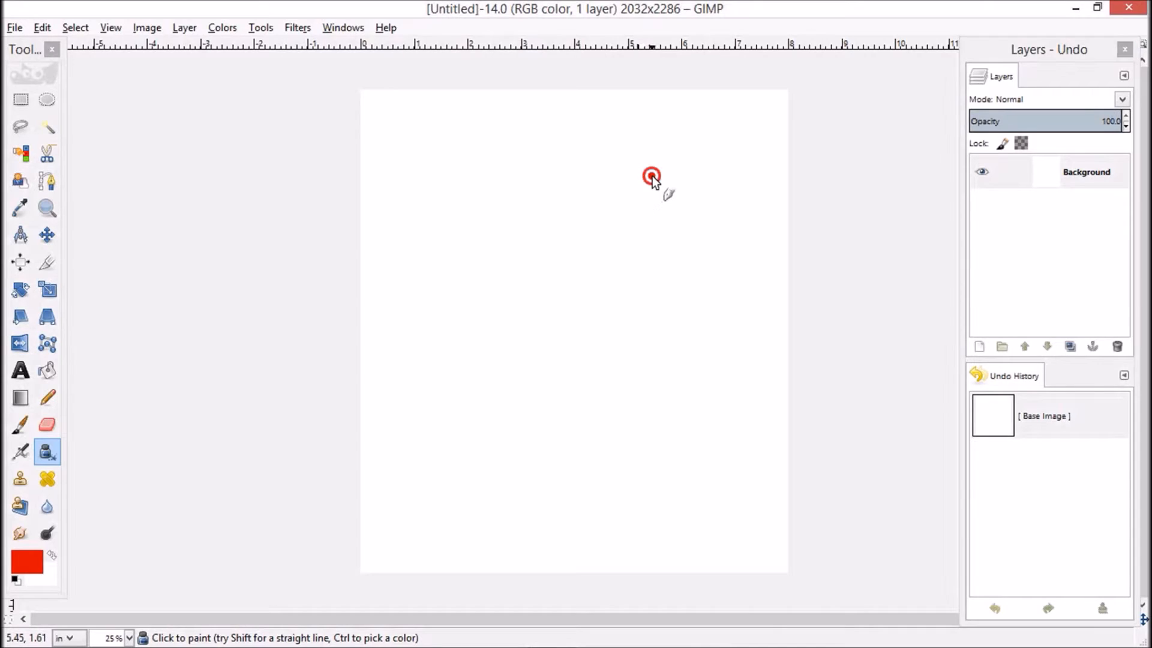
pyautogui.moveTo(653, 178)
pyautogui.mouseDown()
pyautogui.moveTo(606, 194)
pyautogui.moveTo(680, 261)
pyautogui.moveTo(508, 260)
pyautogui.mouseUp()
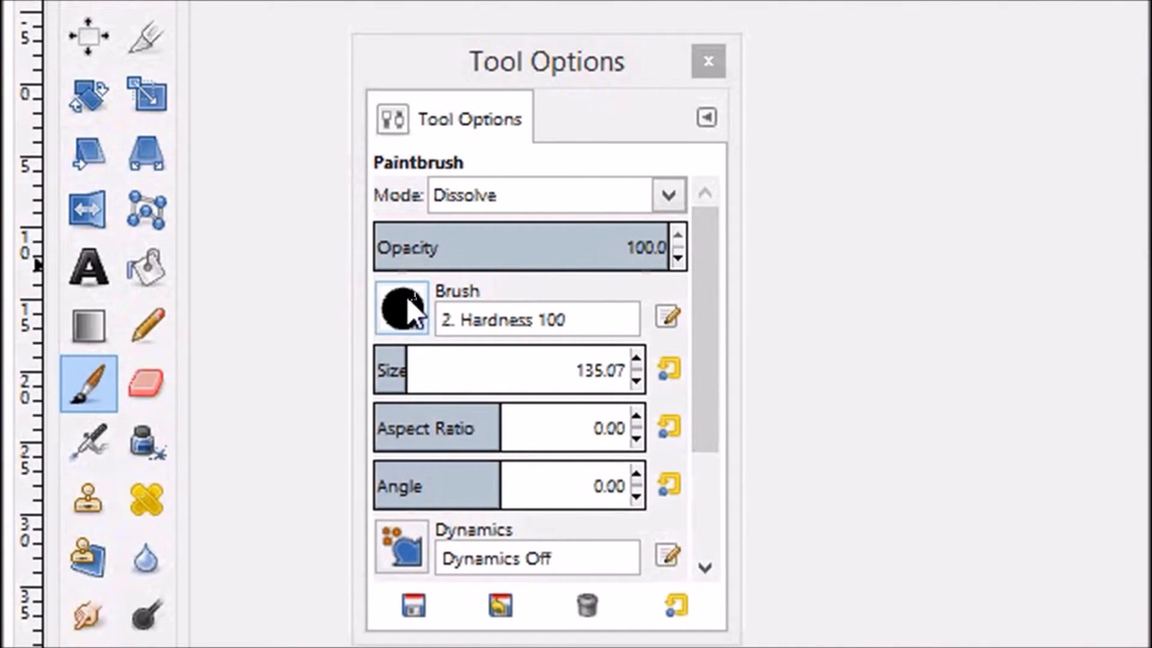
# Step: Choose the 2. Hardness 075 brush for the Paintbrush tool
pyautogui.click(404, 303)
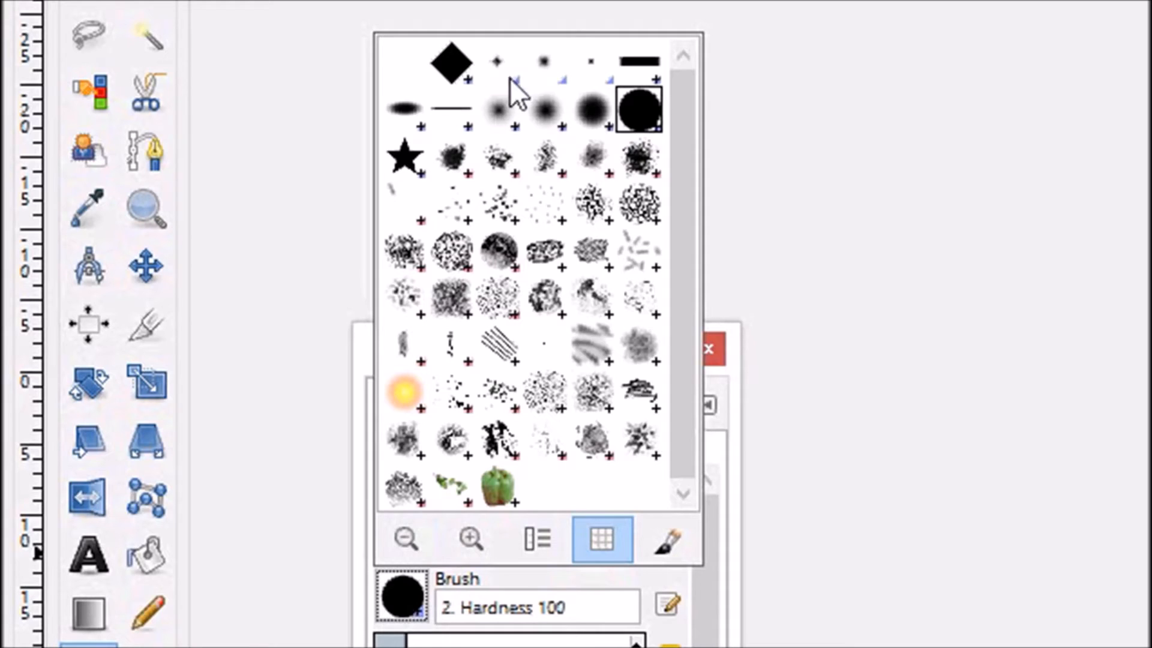
pyautogui.click(590, 109)
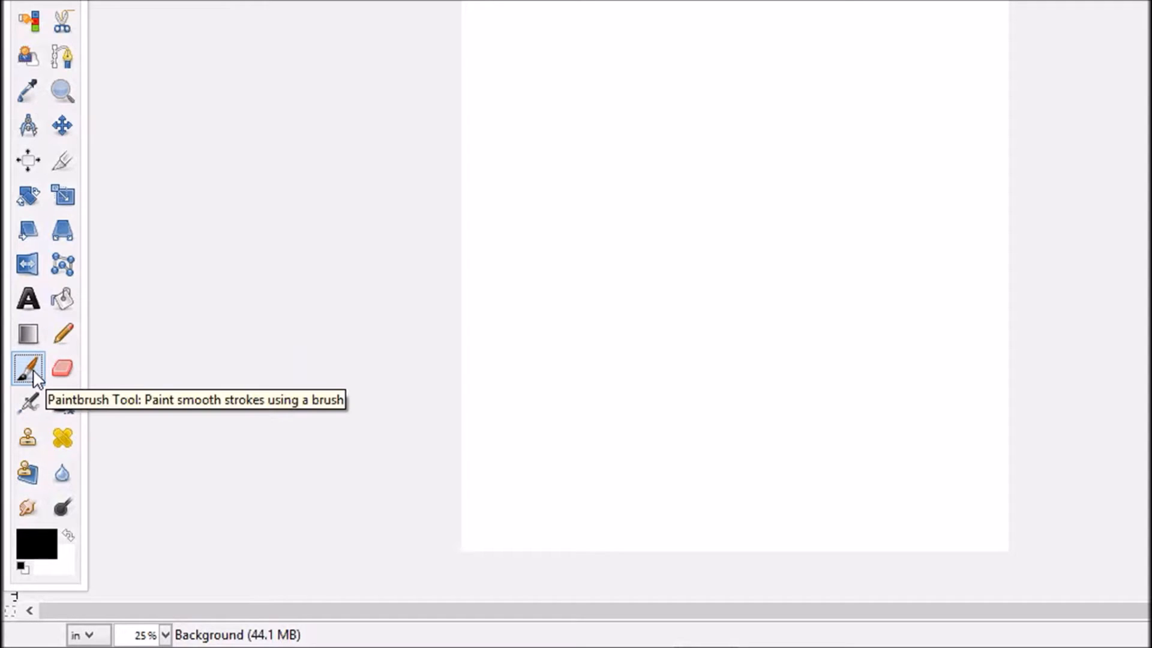
# Step: Set the Paintbrush mode to Dissolve and its dynamics to Dynamics Off, closing its options
pyautogui.doubleClick(30, 369)
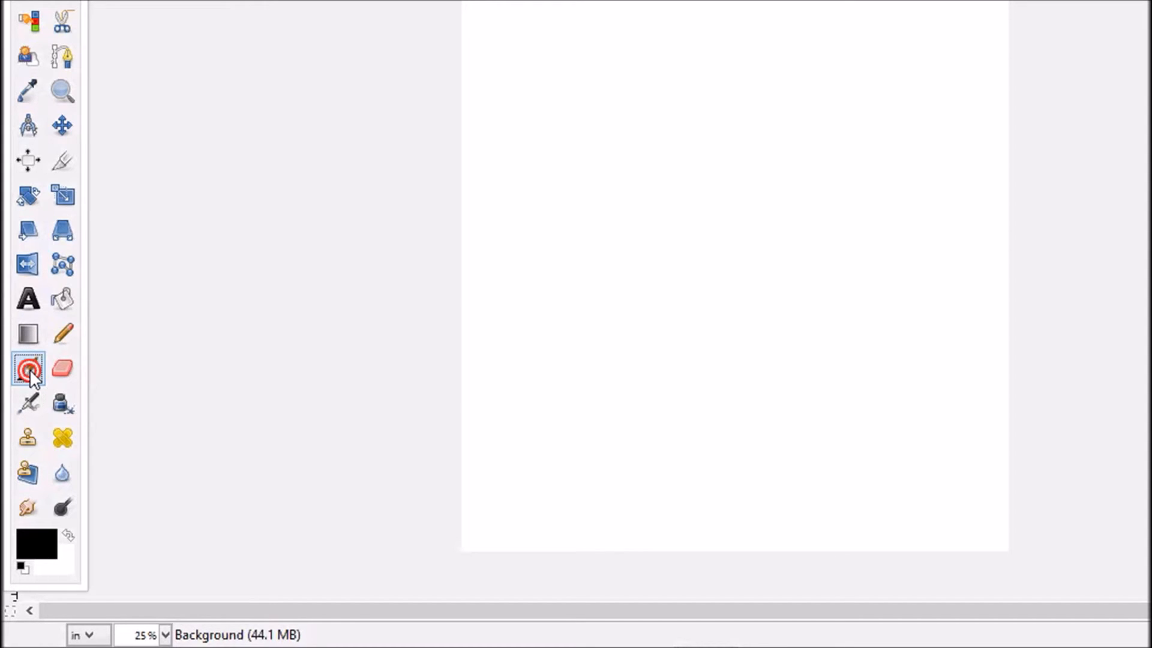
pyautogui.click(83, 222)
pyautogui.moveTo(85, 219); pyautogui.dragTo(209, 129)
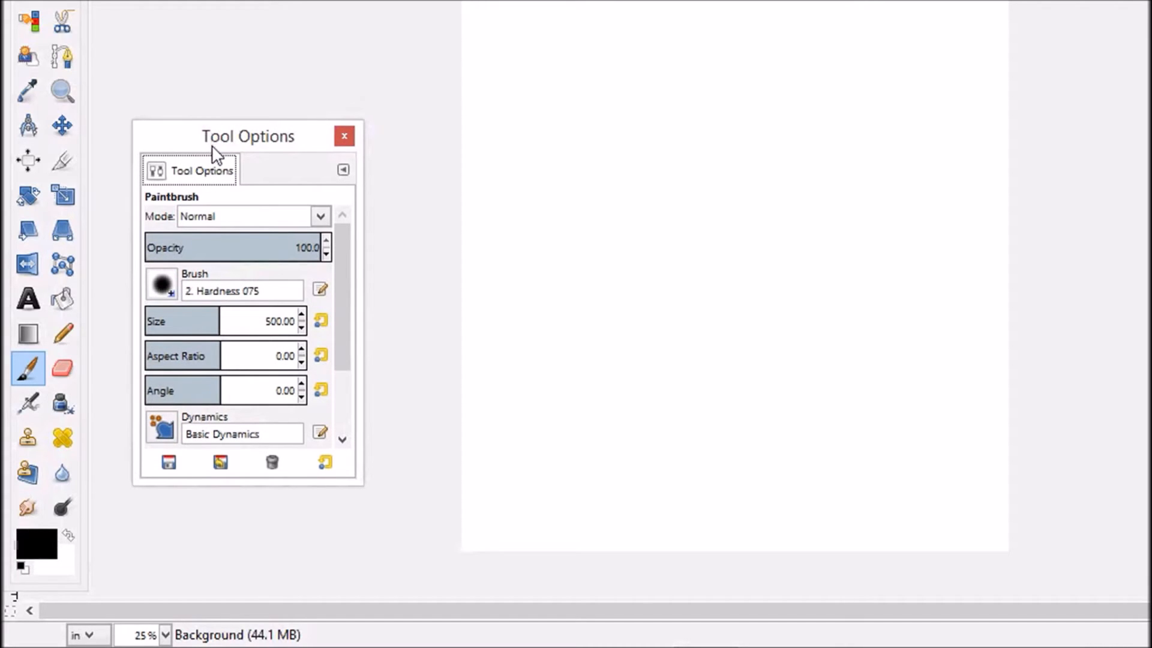
pyautogui.click(319, 216)
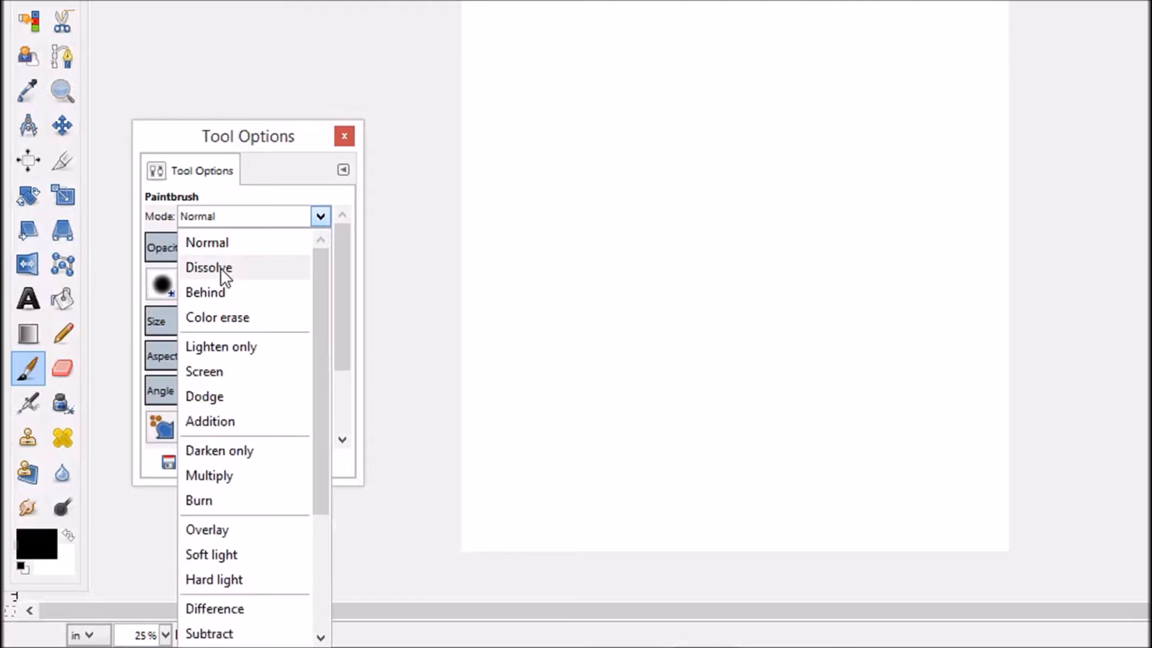
pyautogui.click(220, 269)
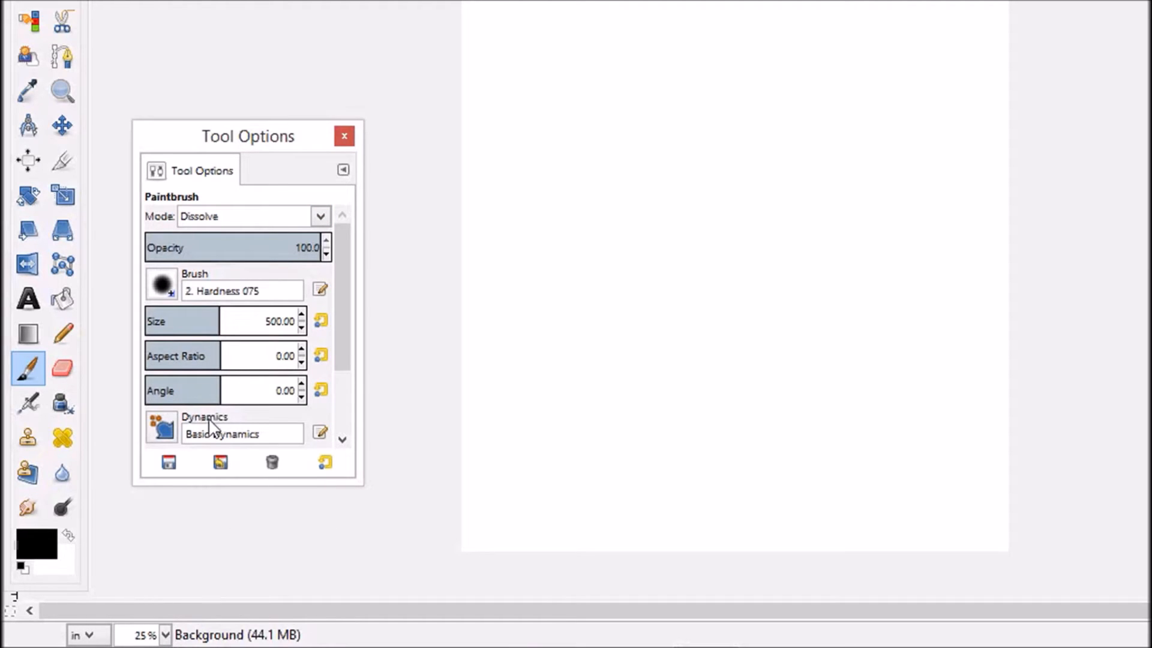
pyautogui.click(168, 428)
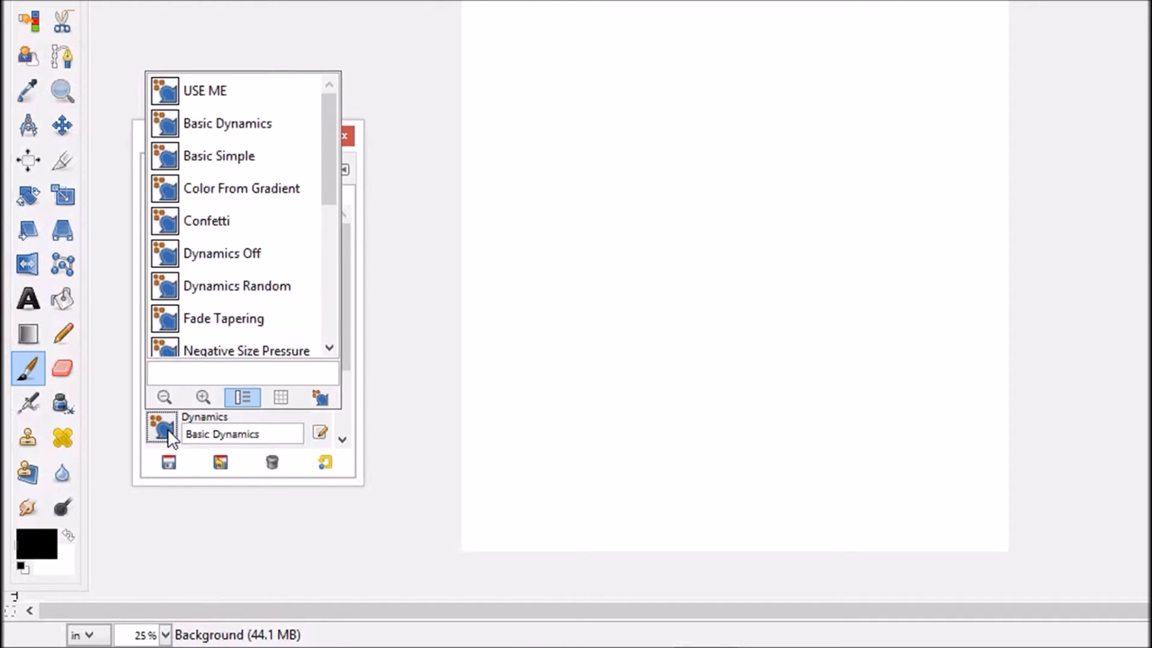
pyautogui.click(168, 253)
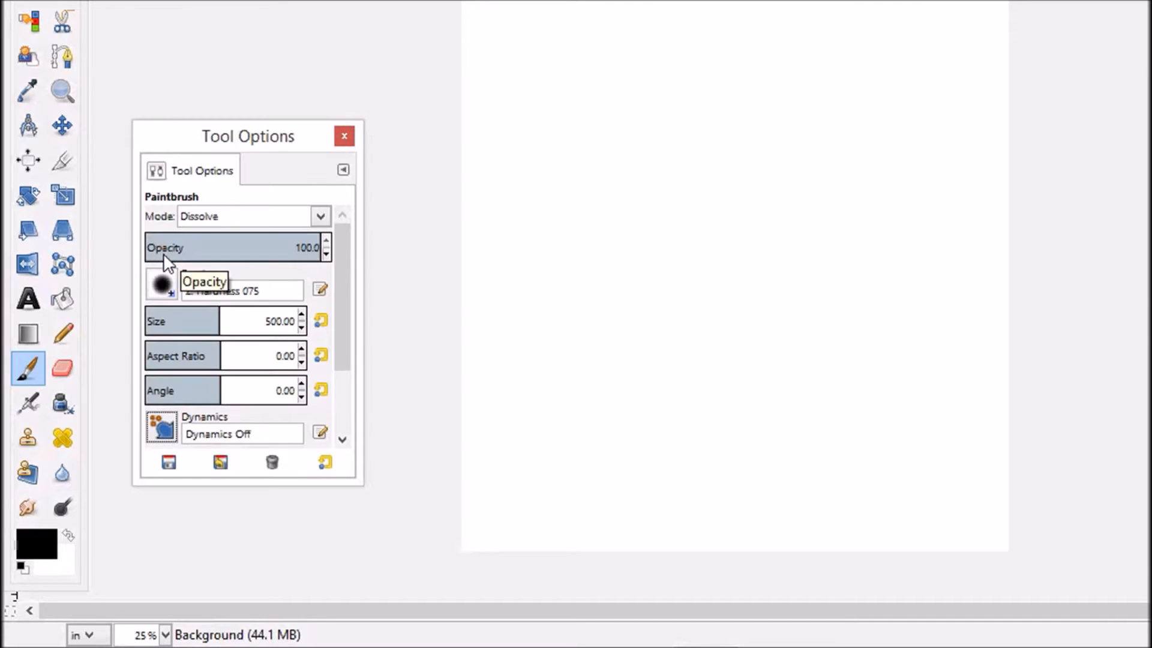
pyautogui.click(346, 136)
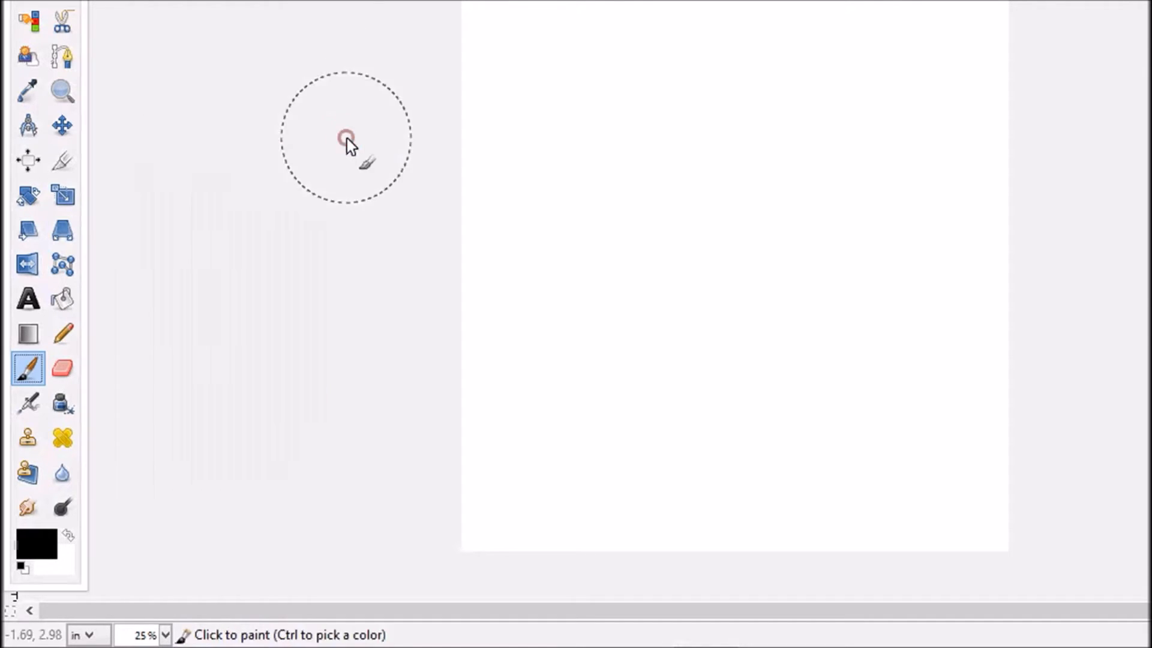
# Step: Set the Airbrush tool's mode to Dissolve and close its options
pyautogui.doubleClick(27, 397)
pyautogui.moveTo(92, 247); pyautogui.dragTo(250, 143)
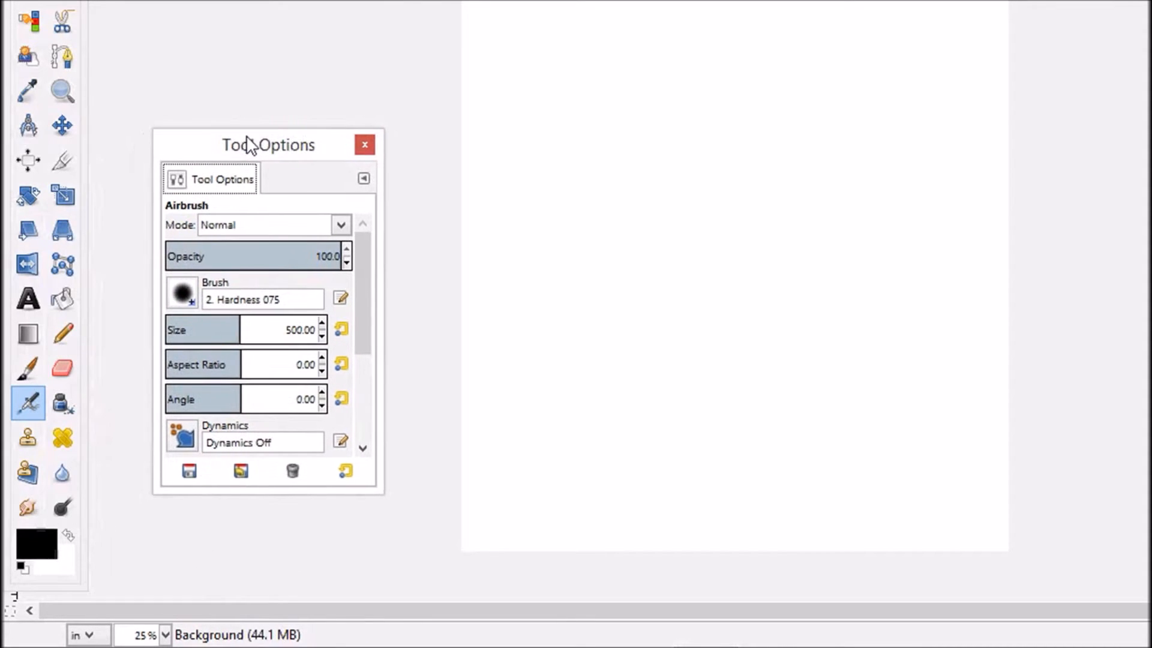
pyautogui.click(340, 224)
pyautogui.click(235, 277)
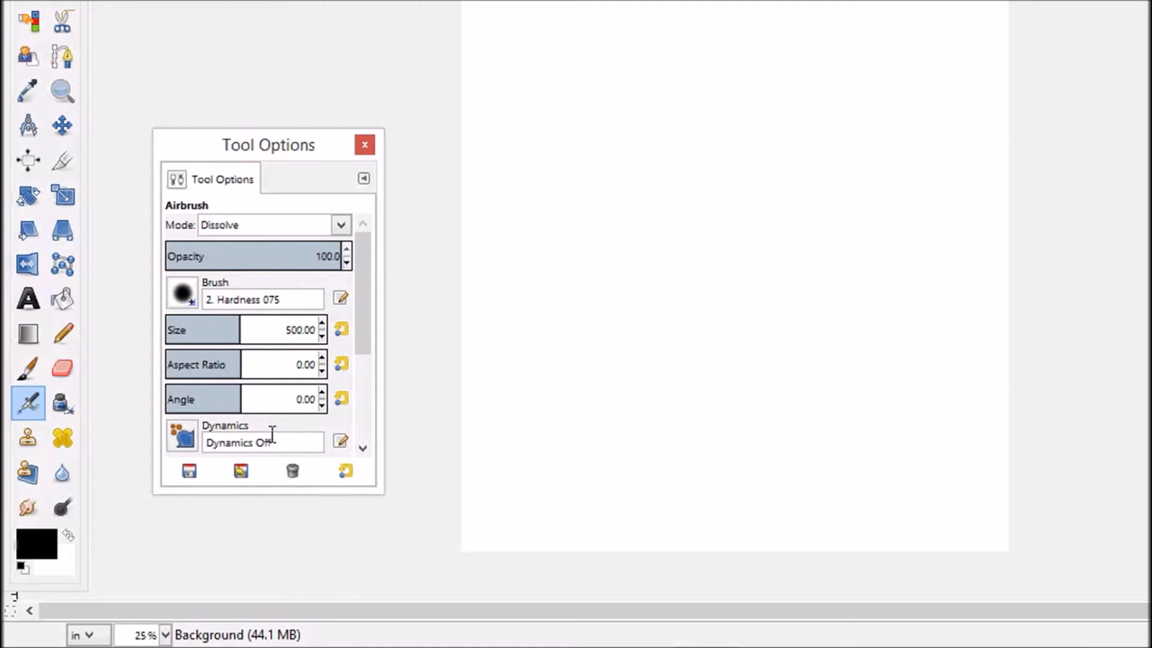
pyautogui.click(364, 142)
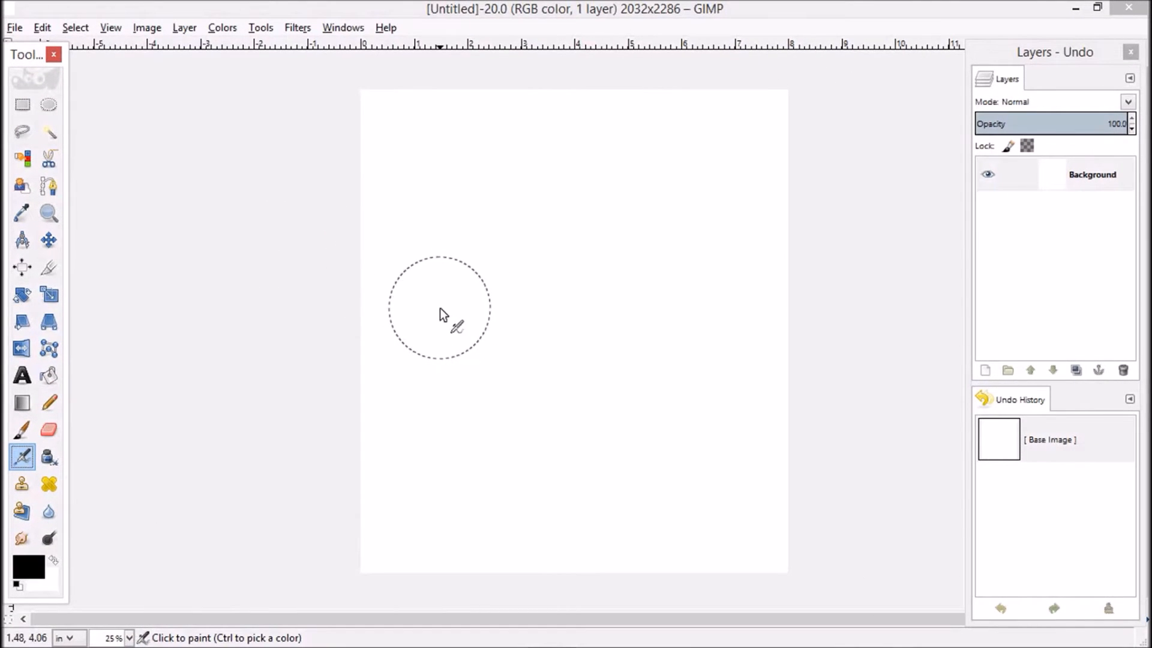
# Step: Paint a single black Paintbrush dab and a broad curved stroke down the left part of the blank canvas
pyautogui.click(111, 28)
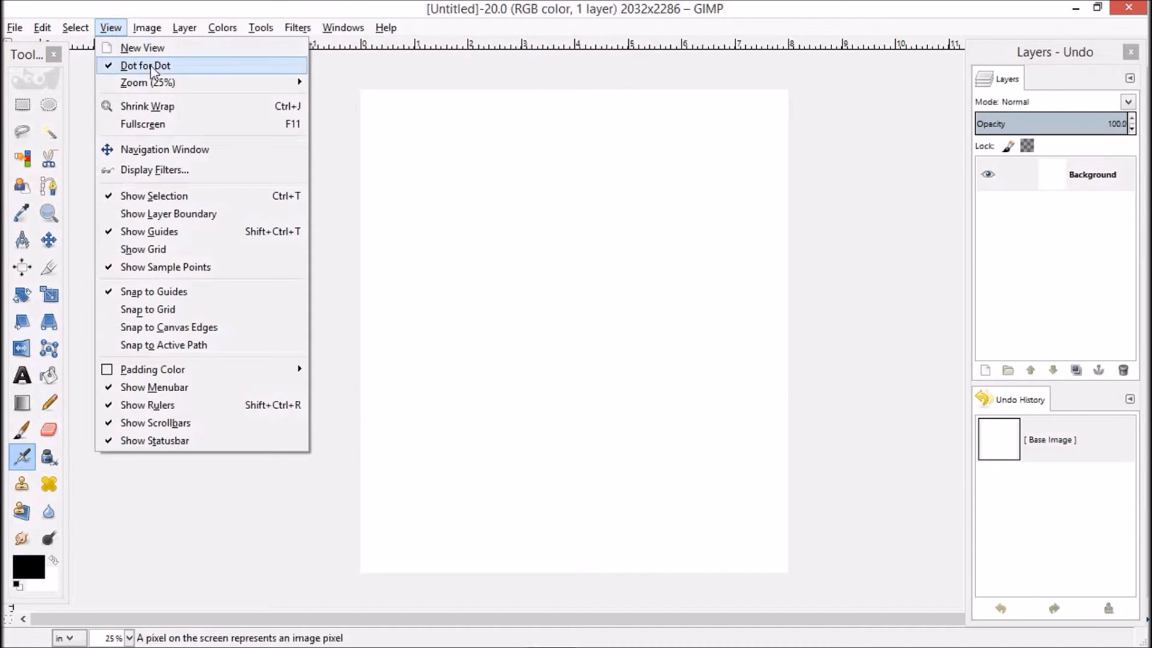
pyautogui.moveTo(159, 82)
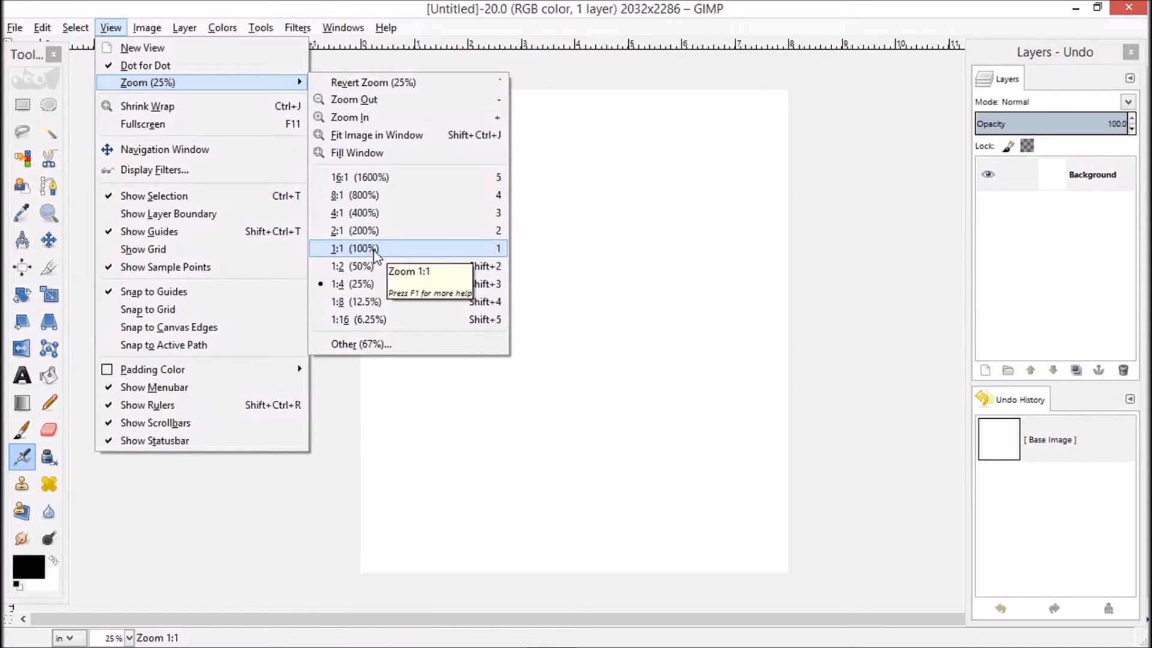
pyautogui.click(369, 266)
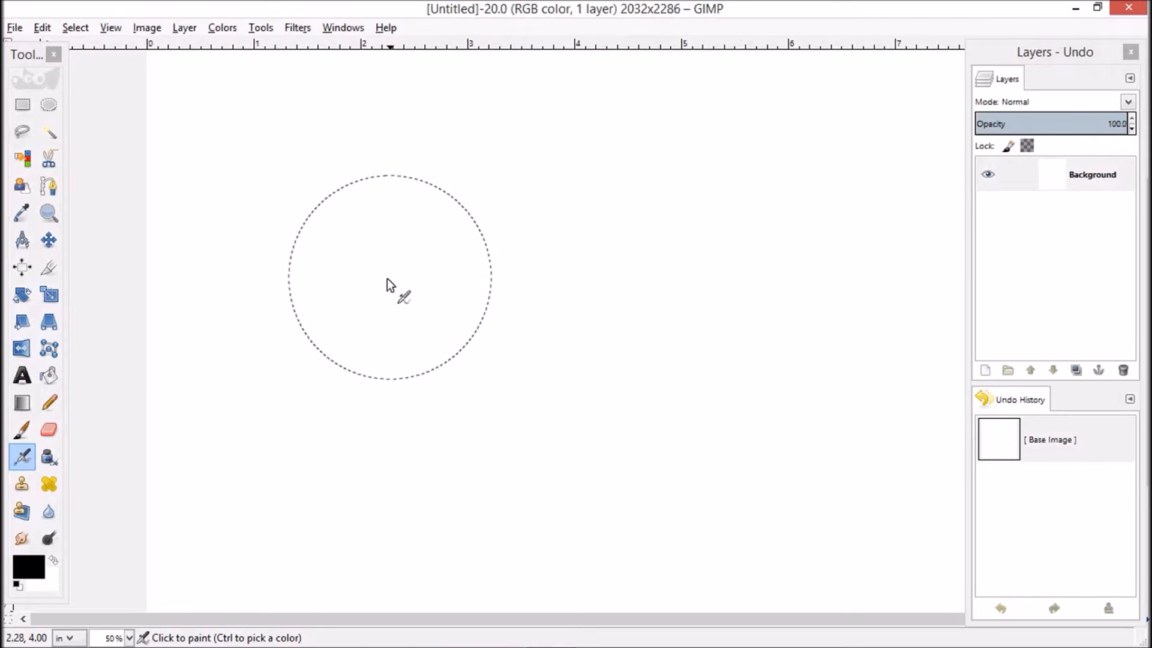
pyautogui.click(22, 429)
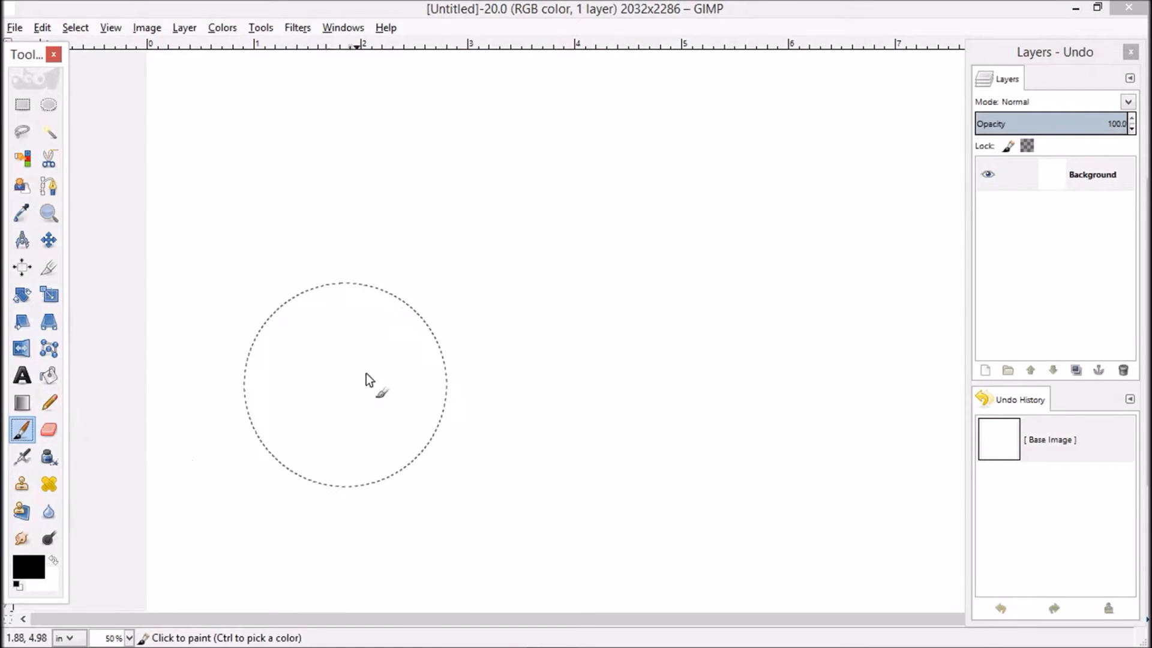
pyautogui.click(423, 304)
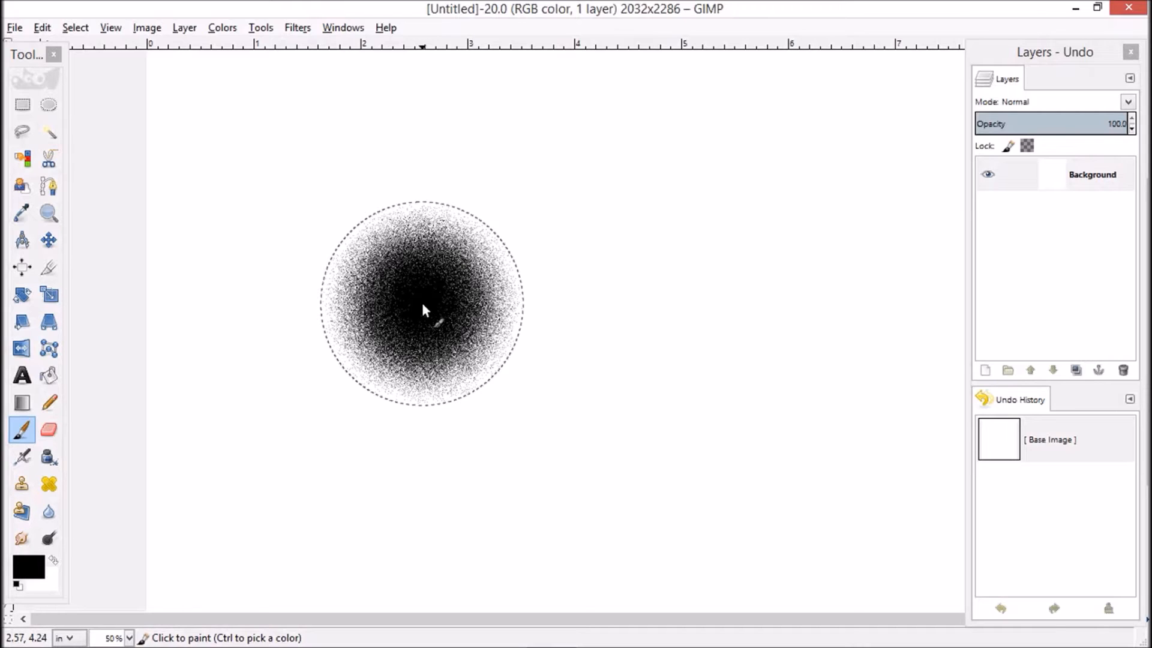
pyautogui.click(422, 305)
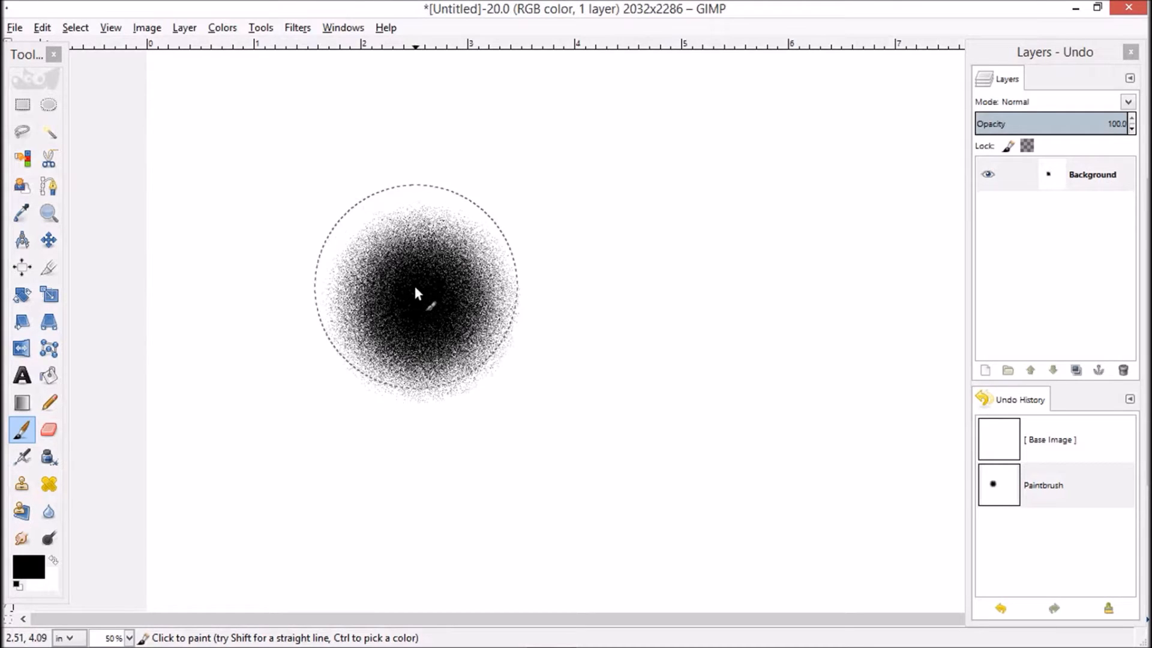
pyautogui.moveTo(357, 146)
pyautogui.mouseDown()
pyautogui.moveTo(290, 223)
pyautogui.moveTo(278, 277)
pyautogui.moveTo(279, 401)
pyautogui.moveTo(313, 495)
pyautogui.mouseUp()
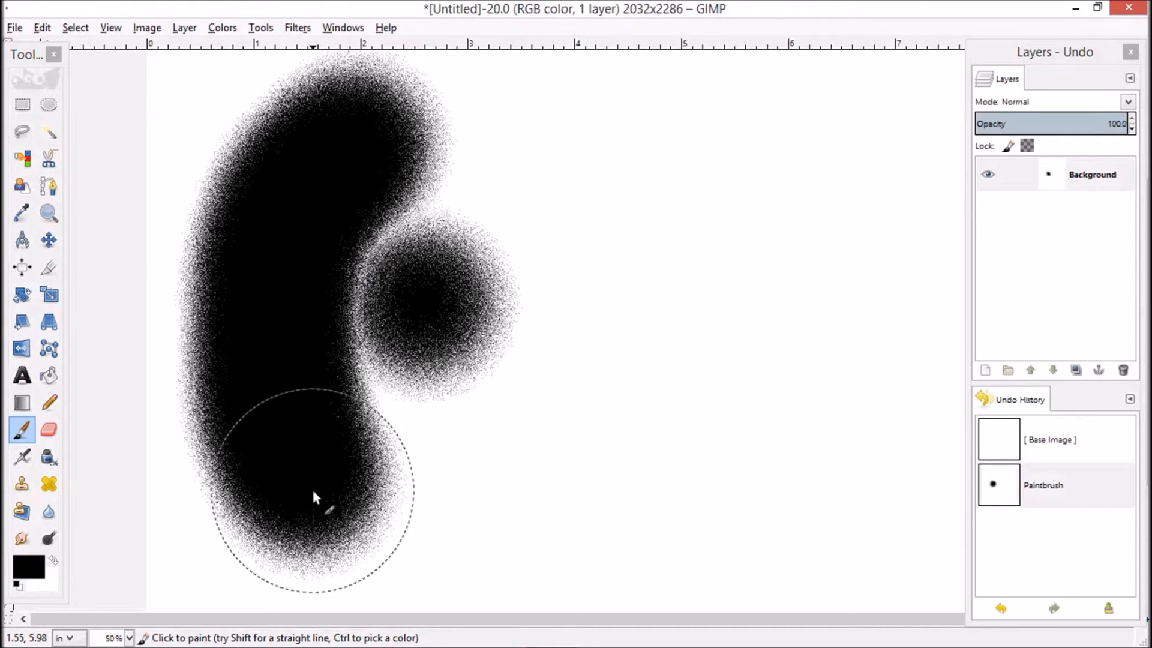
pyautogui.moveTo(313, 491); pyautogui.dragTo(311, 489)
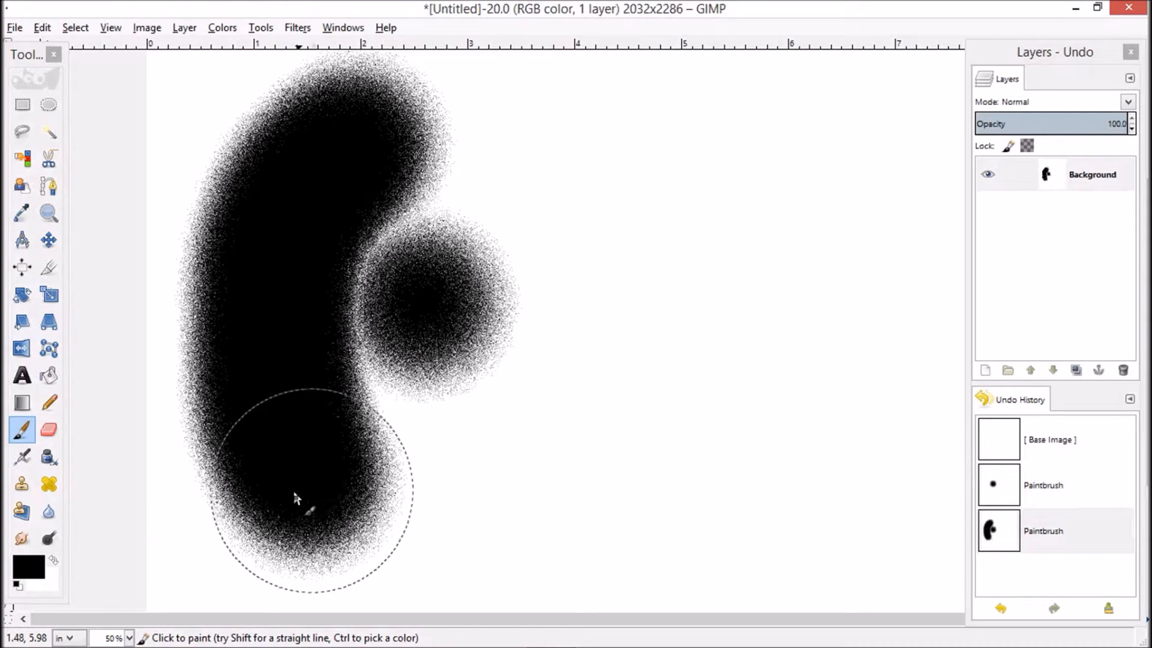
# Step: Spray a dense black dab with the Airbrush near the canvas's right side, plus a freehand stroke sweeping down beside it
pyautogui.click(22, 459)
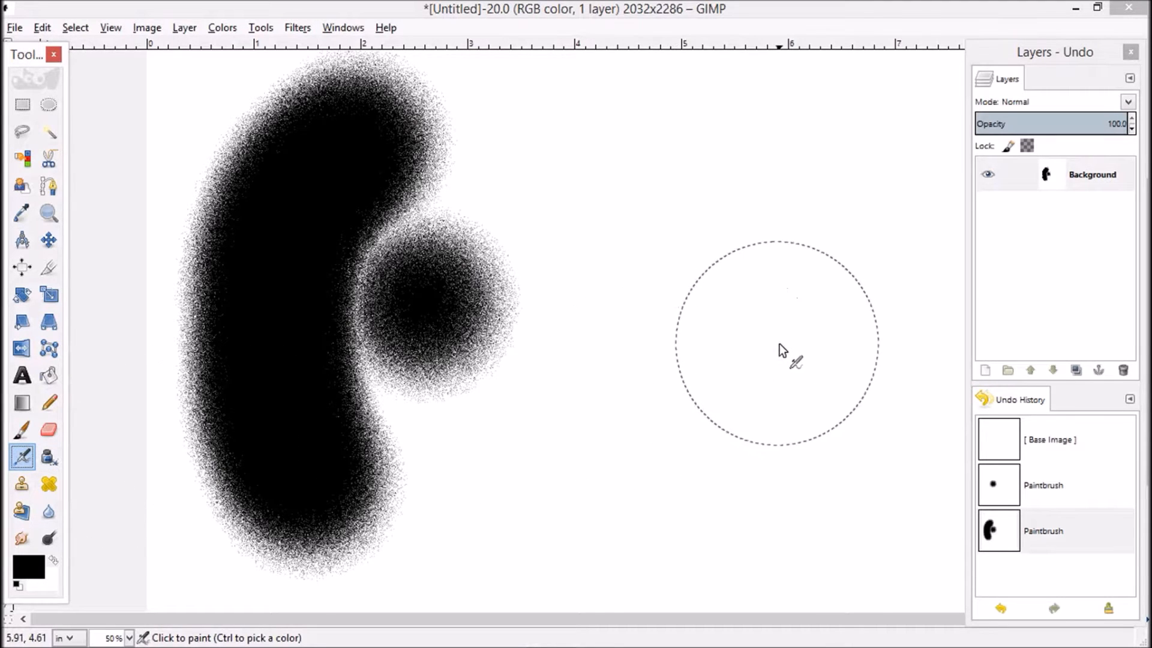
pyautogui.moveTo(812, 336); pyautogui.dragTo(812, 336)
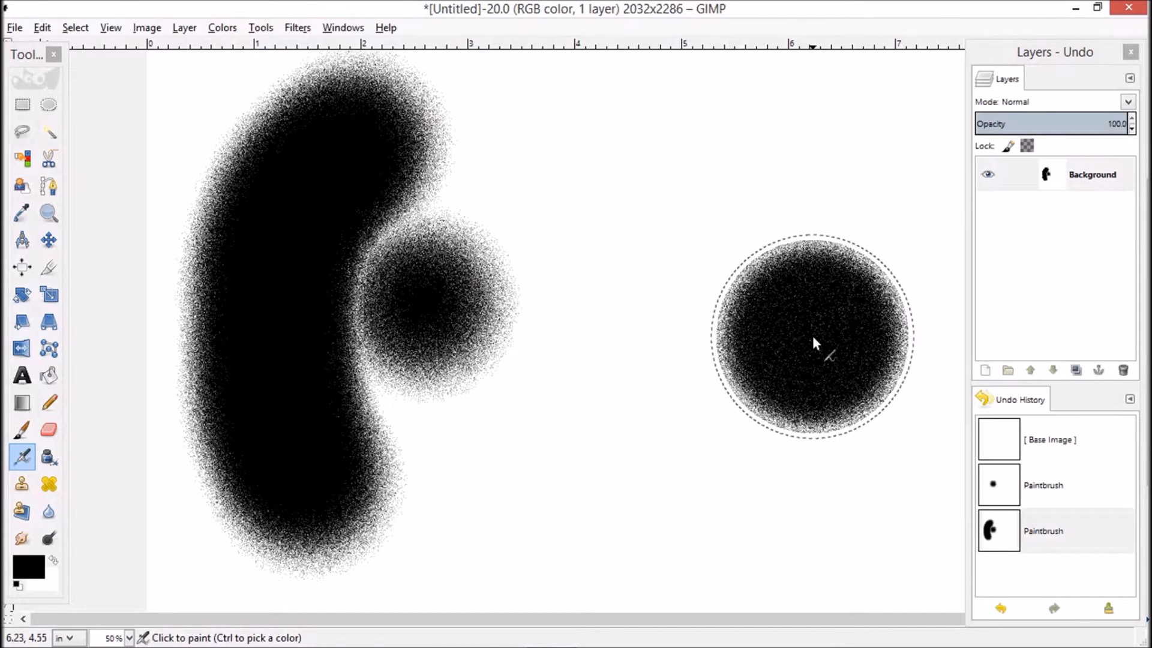
pyautogui.moveTo(812, 336); pyautogui.dragTo(812, 336)
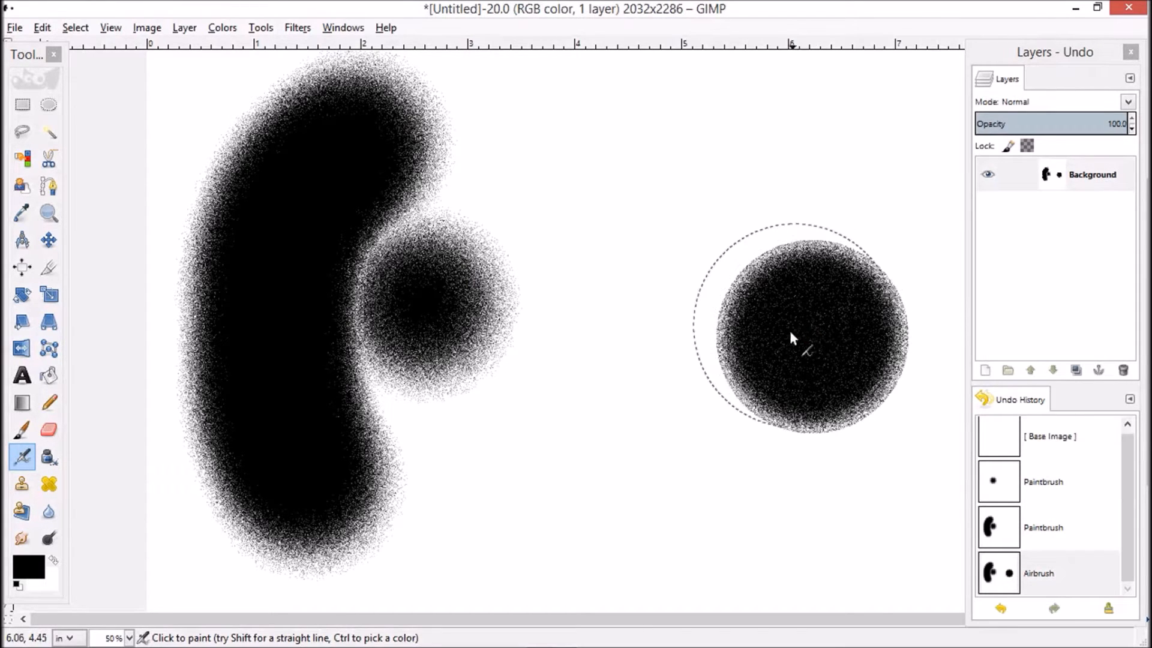
pyautogui.moveTo(774, 135)
pyautogui.mouseDown()
pyautogui.moveTo(770, 126)
pyautogui.moveTo(755, 137)
pyautogui.moveTo(614, 282)
pyautogui.moveTo(623, 459)
pyautogui.moveTo(674, 506)
pyautogui.mouseUp()
pyautogui.moveTo(675, 505)
pyautogui.mouseDown()
pyautogui.moveTo(639, 458)
pyautogui.moveTo(632, 423)
pyautogui.mouseUp()
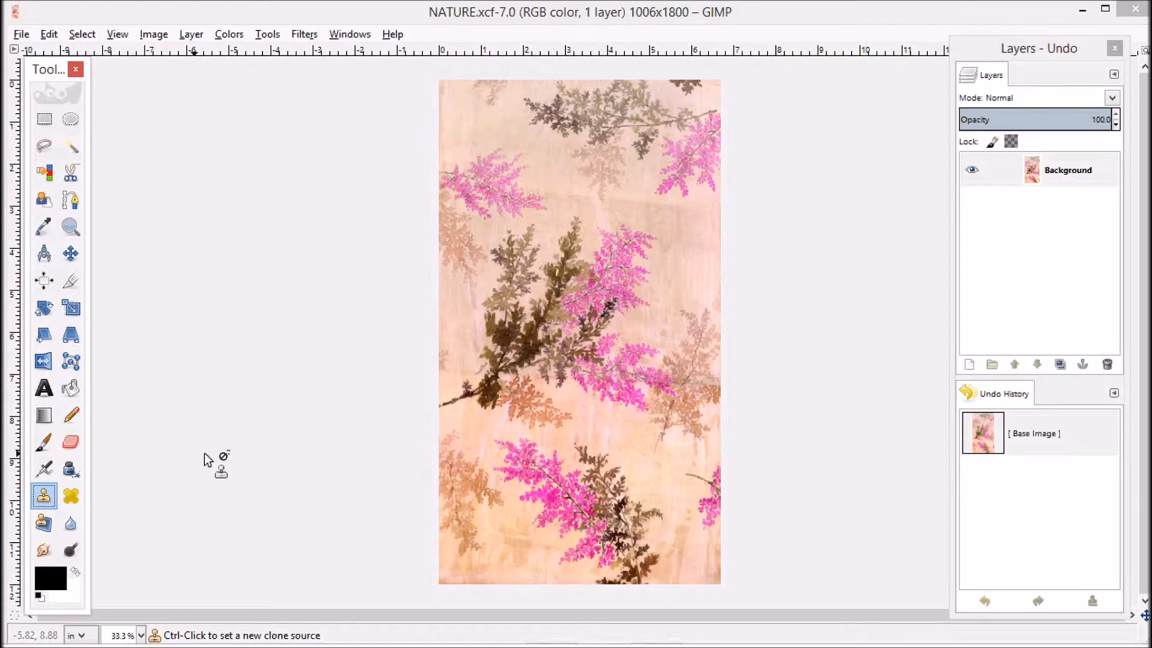
# Step: Set the Clone tool's mode to Dissolve and its dynamics to Dynamics Off in NATURE.xcf, closing its options
pyautogui.doubleClick(43, 497)
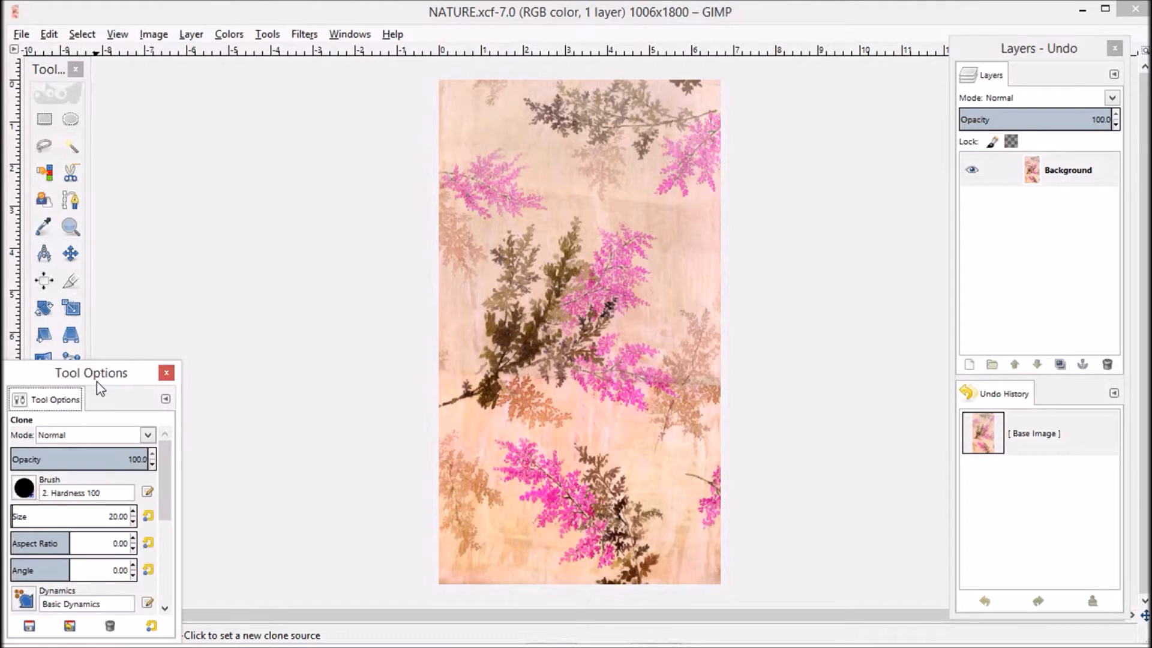
pyautogui.moveTo(90, 370)
pyautogui.mouseDown()
pyautogui.moveTo(205, 269)
pyautogui.moveTo(207, 197)
pyautogui.mouseUp()
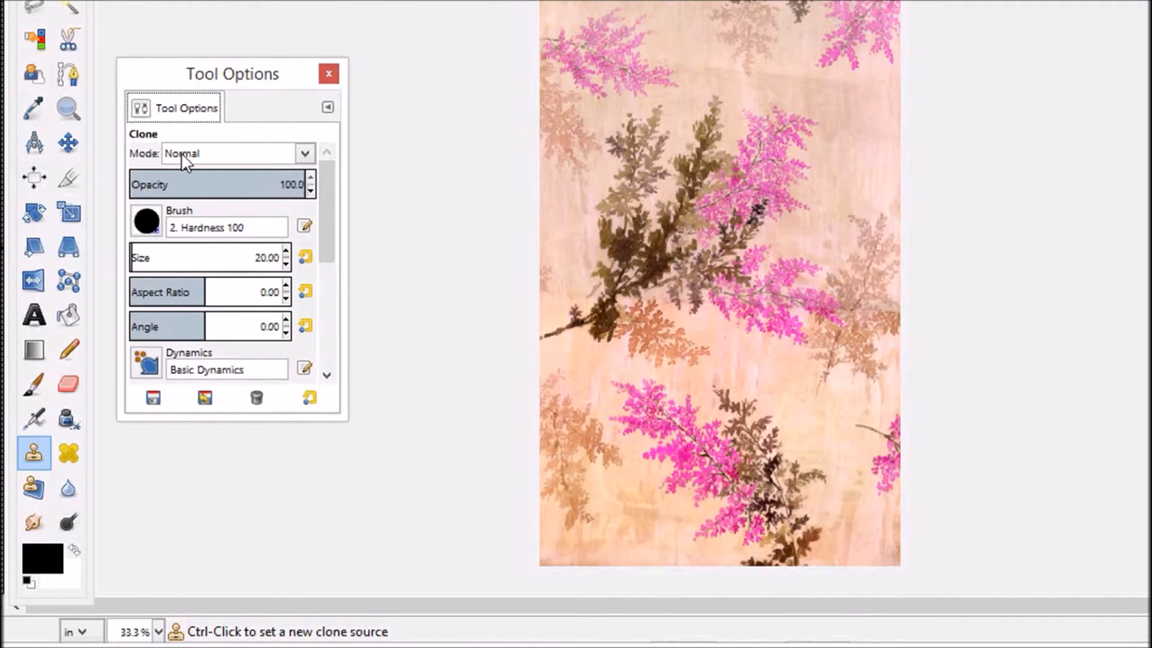
pyautogui.click(305, 153)
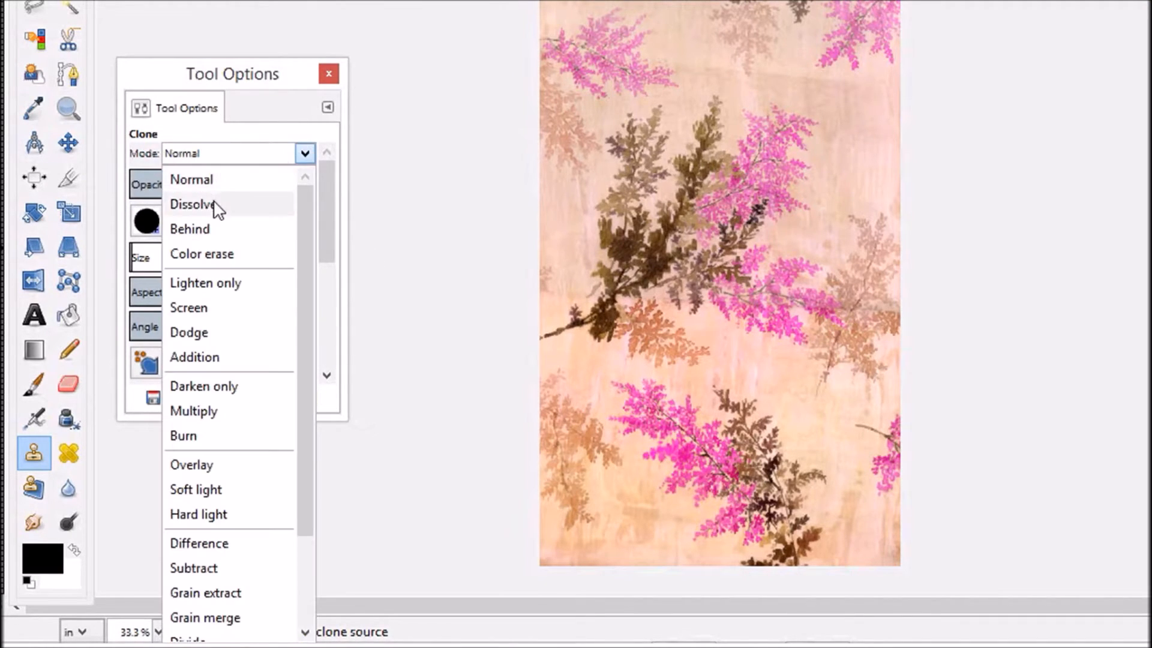
pyautogui.click(215, 204)
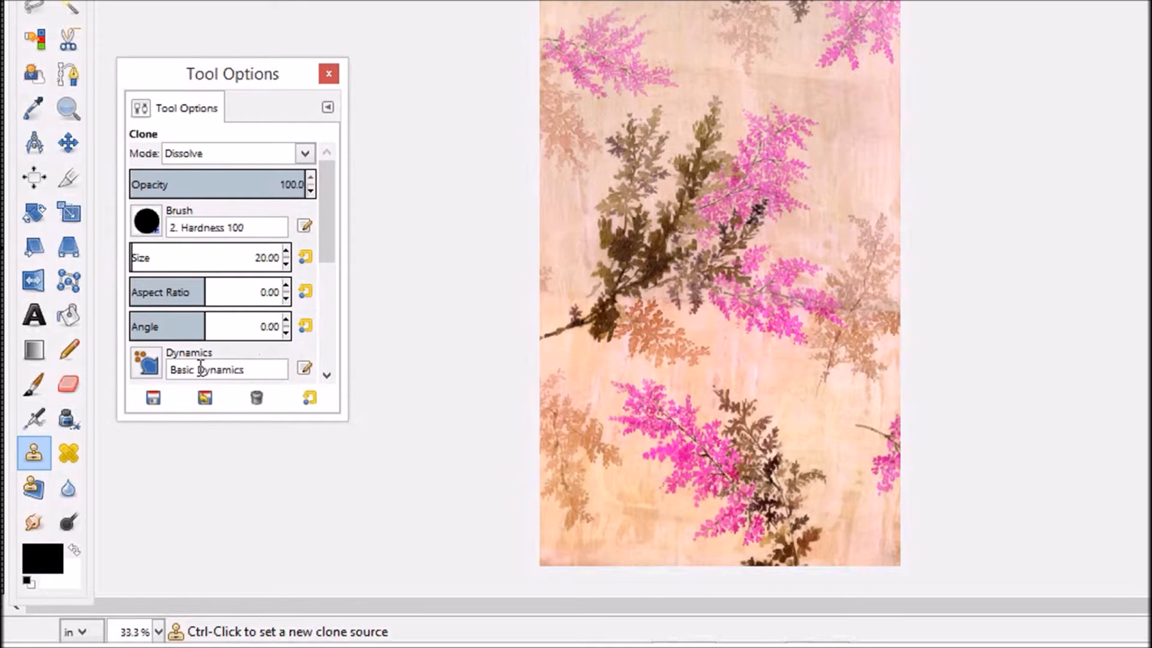
pyautogui.click(147, 365)
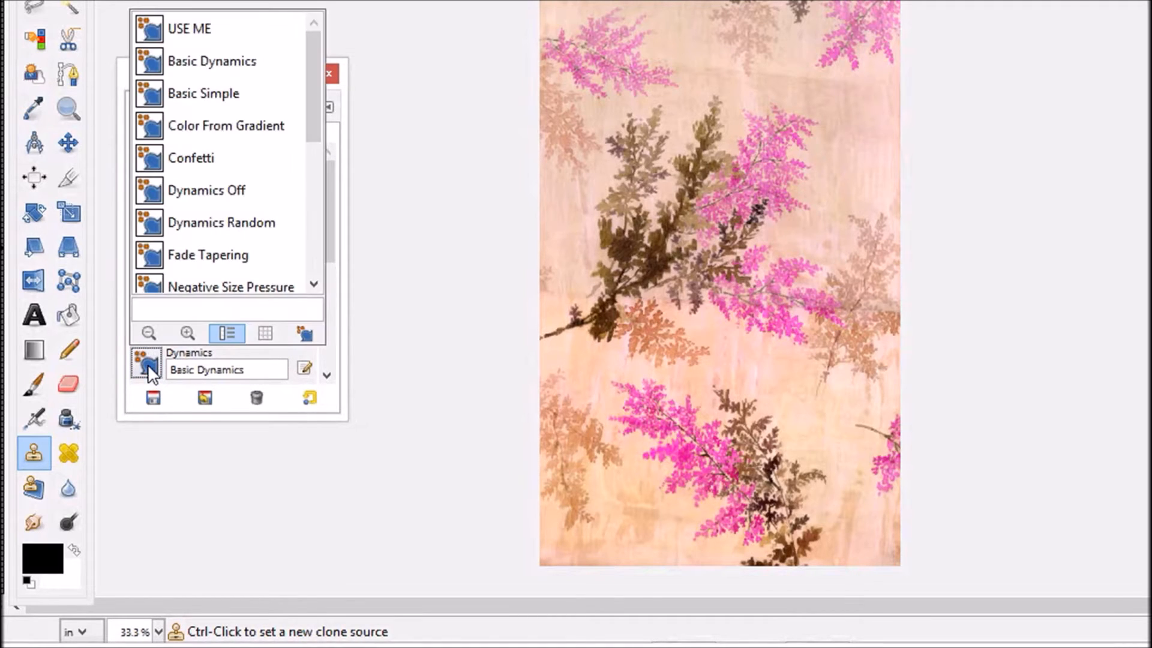
pyautogui.click(171, 192)
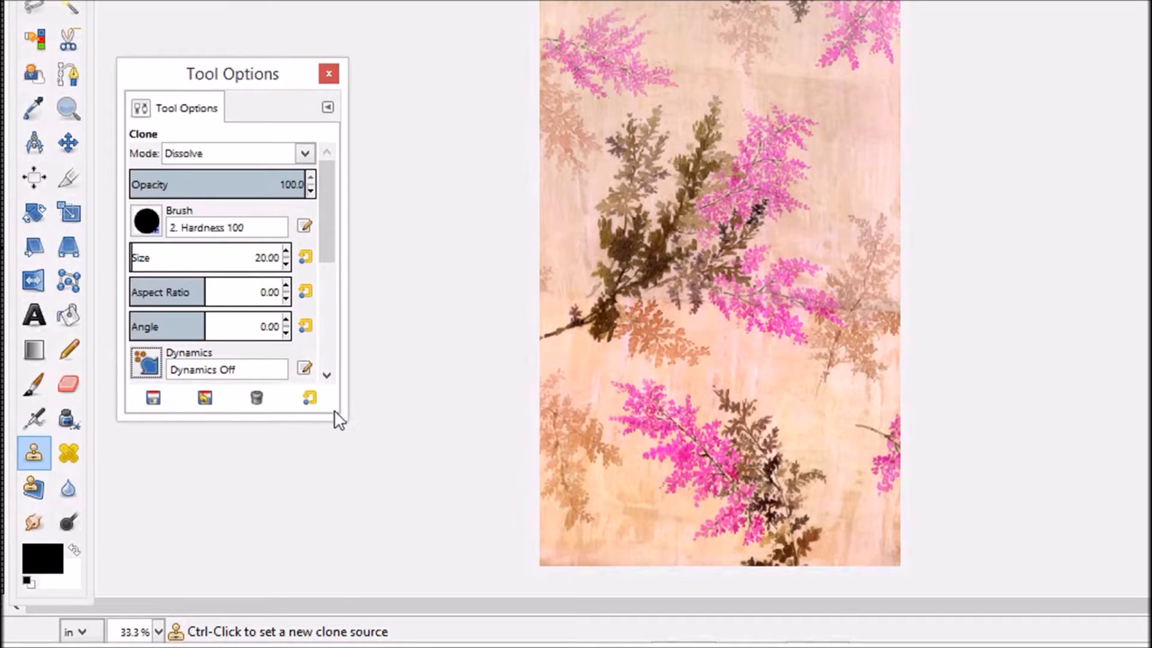
pyautogui.moveTo(339, 415); pyautogui.dragTo(343, 570)
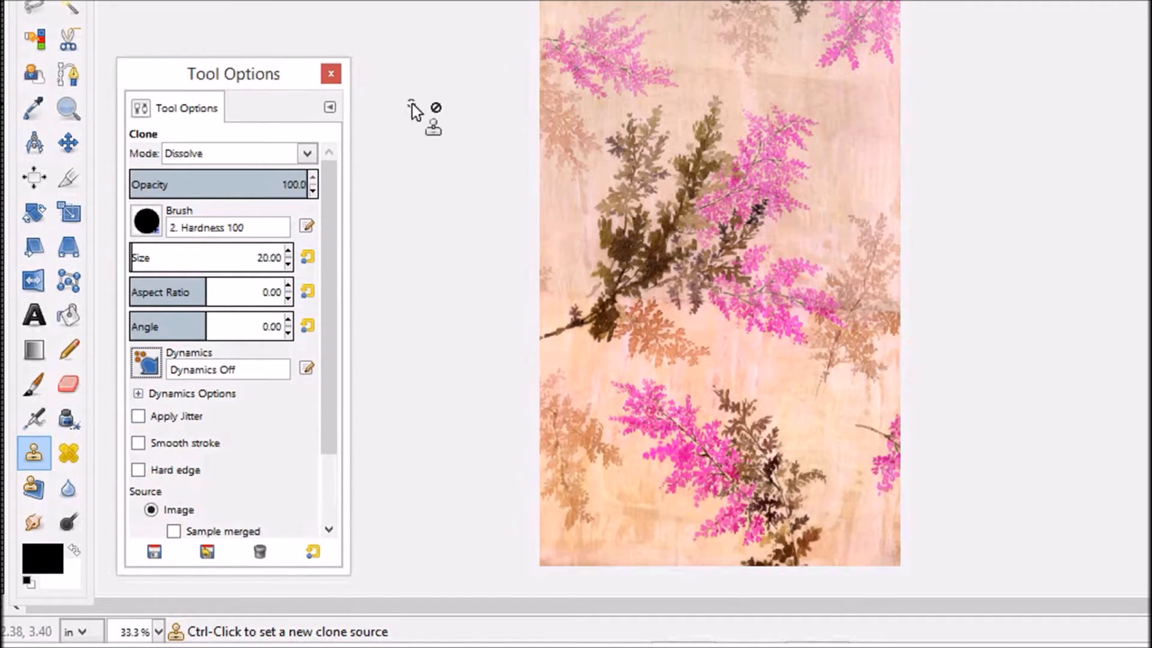
pyautogui.click(334, 74)
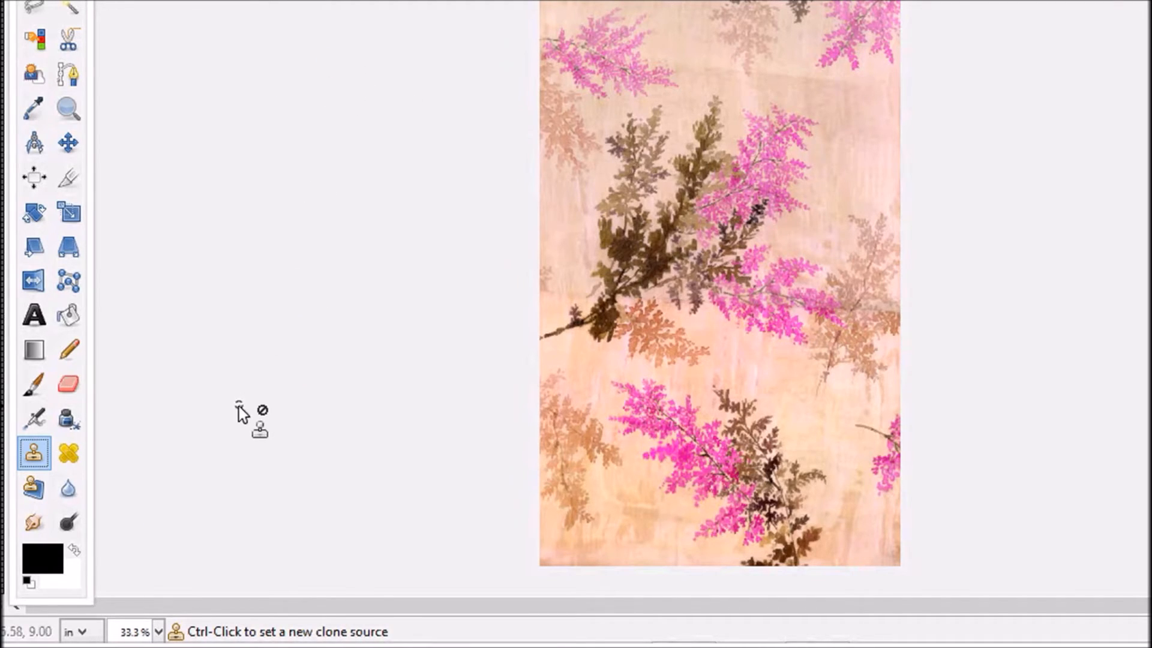
# Step: Examine the Heal tool's full list of options and close them
pyautogui.doubleClick(71, 451)
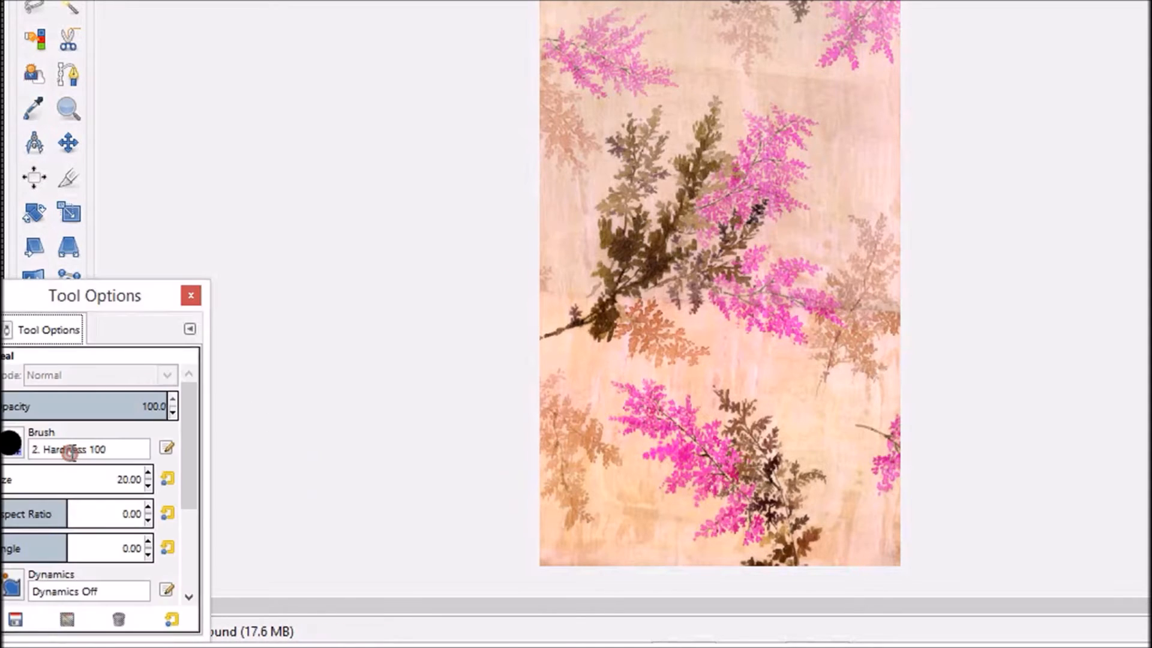
pyautogui.moveTo(113, 300)
pyautogui.mouseDown()
pyautogui.moveTo(273, 162)
pyautogui.moveTo(269, 86)
pyautogui.mouseUp()
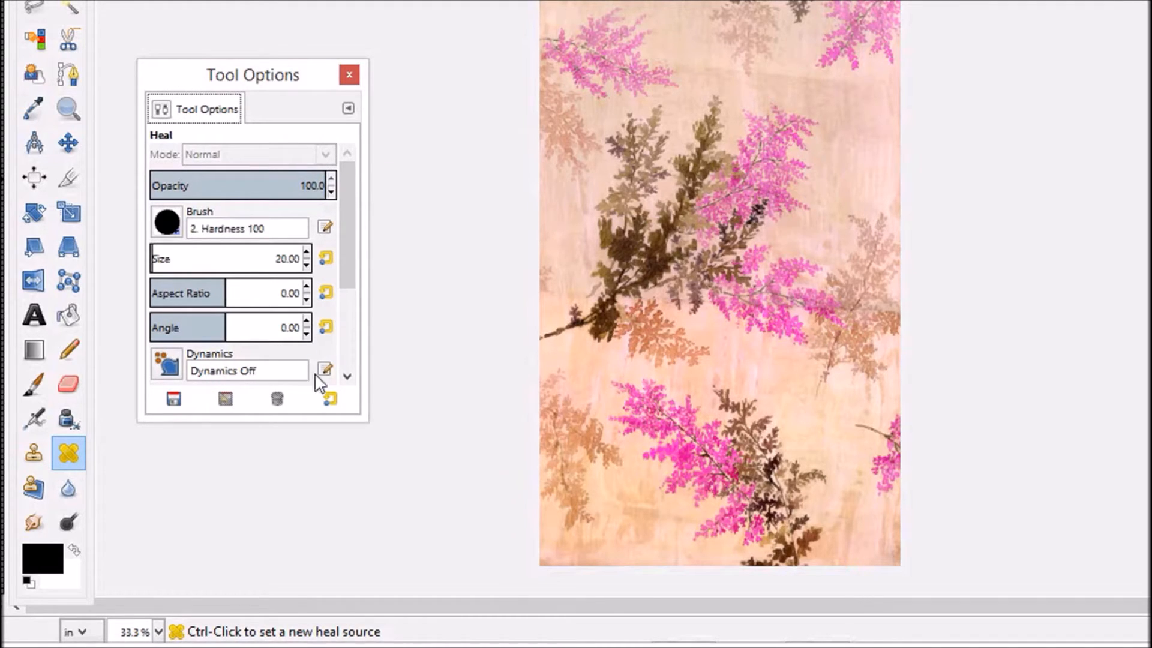
pyautogui.moveTo(364, 420); pyautogui.dragTo(355, 546)
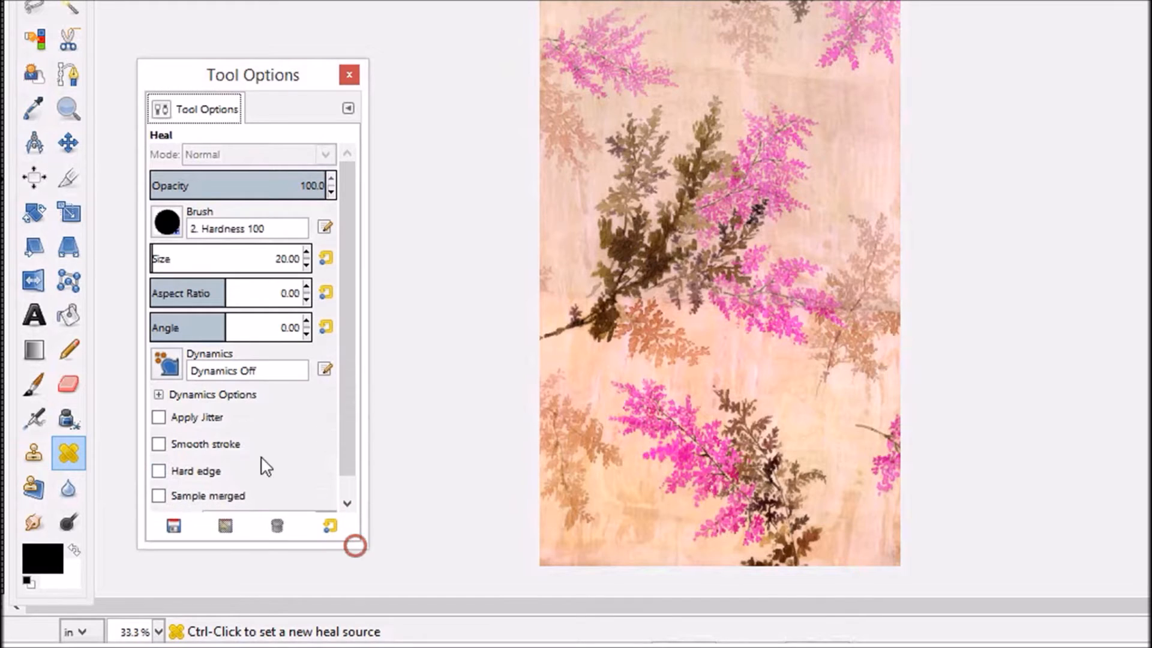
pyautogui.click(350, 75)
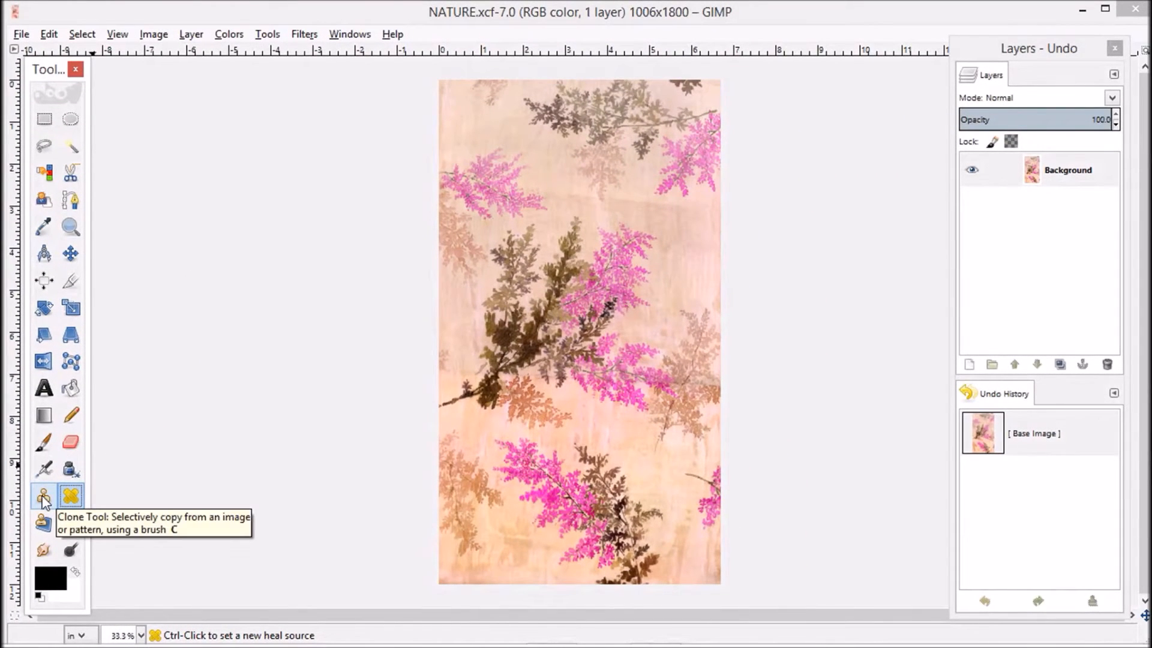
# Step: Set the Clone tool's source on the plain peach background below the dark purple leaf
pyautogui.click(43, 498)
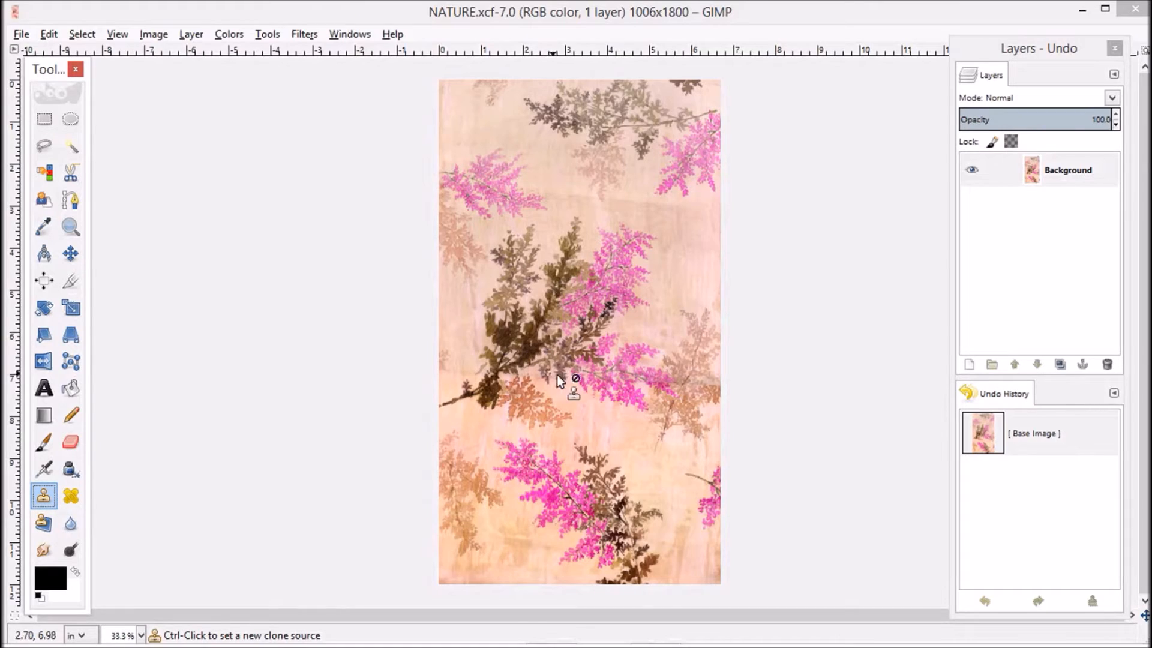
pyautogui.scroll(3, 565, 376)
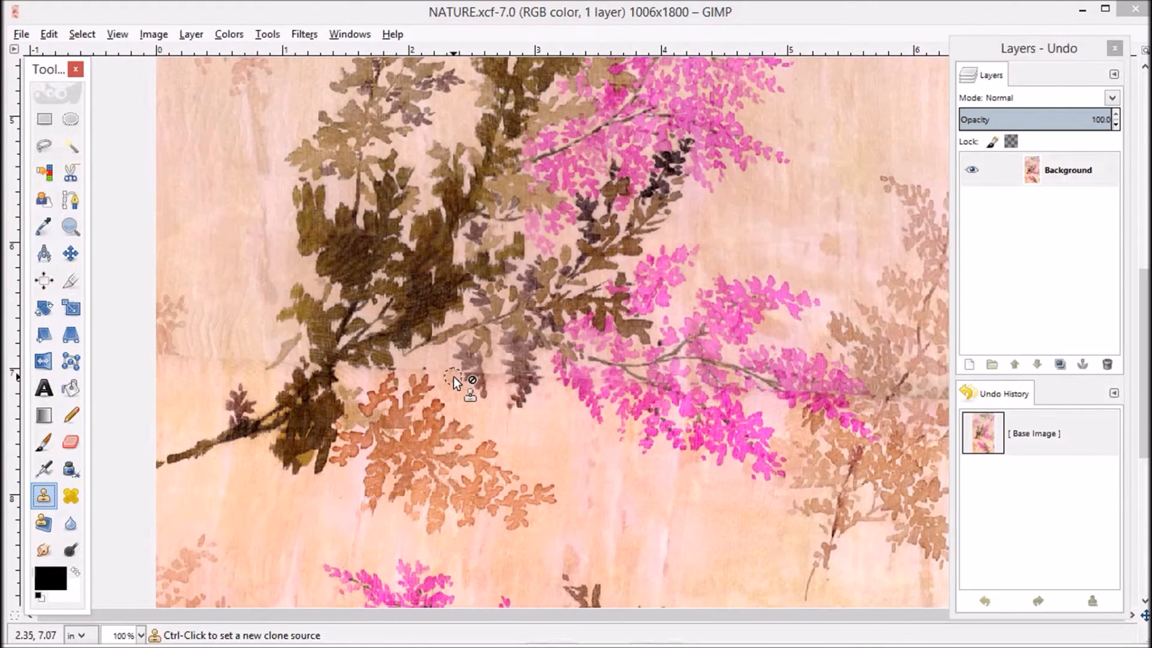
pyautogui.scroll(2, 453, 376)
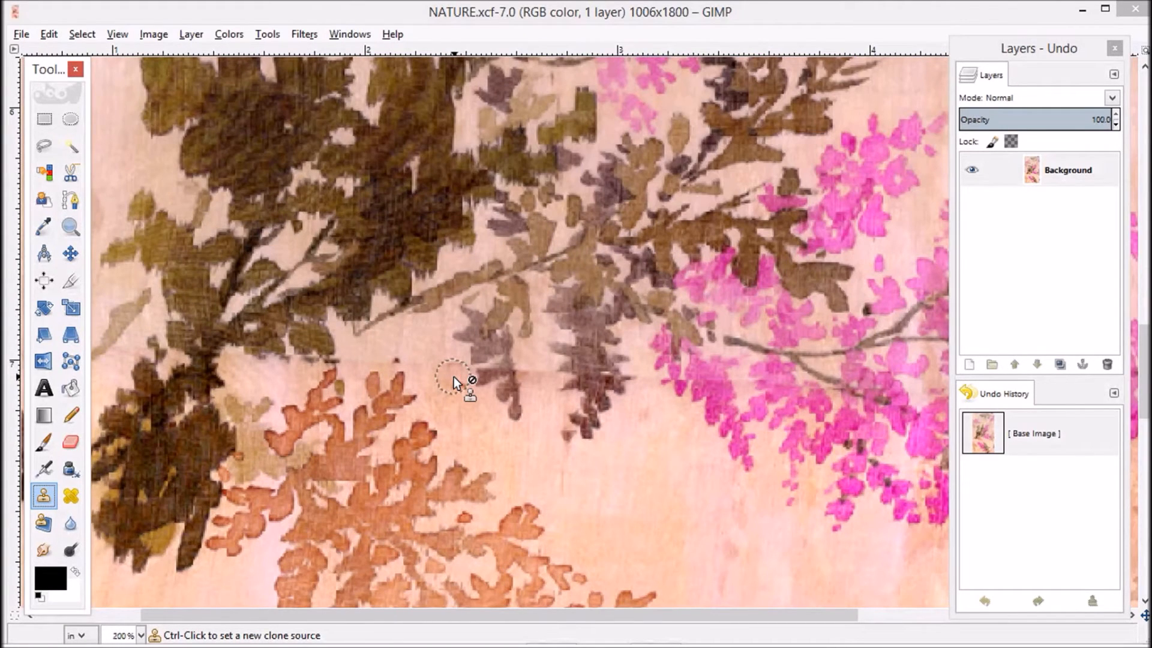
pyautogui.scroll(1, 454, 376)
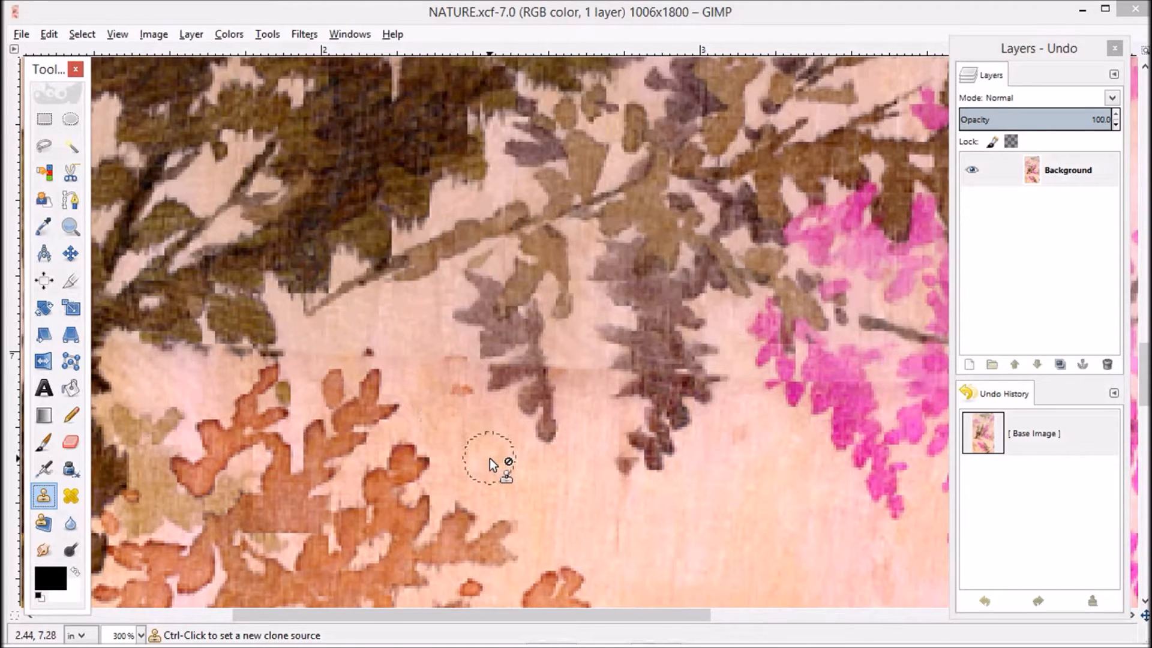
pyautogui.press('ctrl')
pyautogui.keyDown('ctrl'); pyautogui.click(654, 545); pyautogui.keyUp('ctrl')
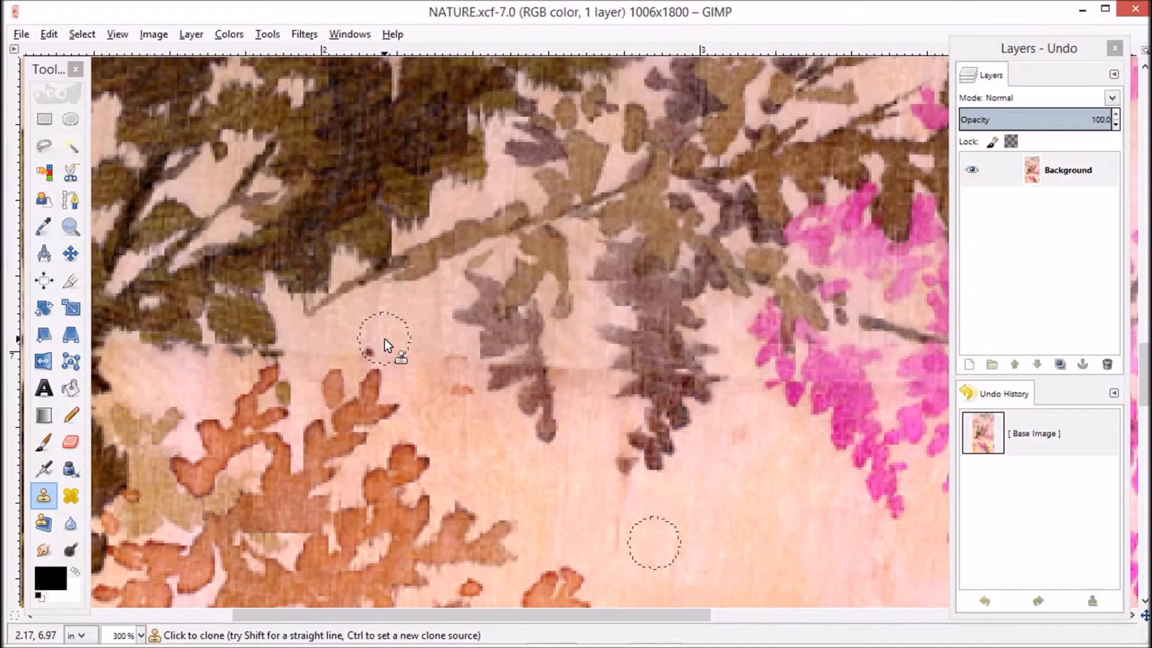
# Step: Reduce the Clone brush size to 10 and paint over the small dark spot above the orange leaves
pyautogui.press('[')
pyautogui.press('[')
pyautogui.press('[')
pyautogui.press('[')
pyautogui.press('[')
pyautogui.press('[')
pyautogui.press('[')
pyautogui.press('[')
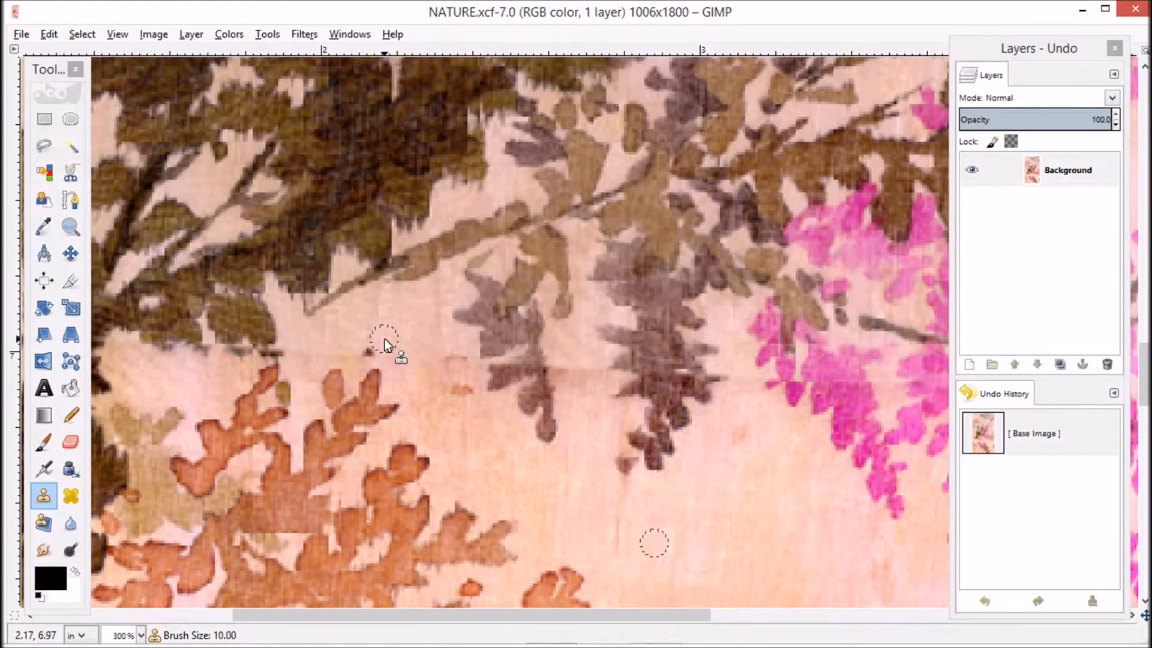
pyautogui.moveTo(375, 346)
pyautogui.mouseDown()
pyautogui.moveTo(354, 348)
pyautogui.moveTo(400, 345)
pyautogui.mouseUp()
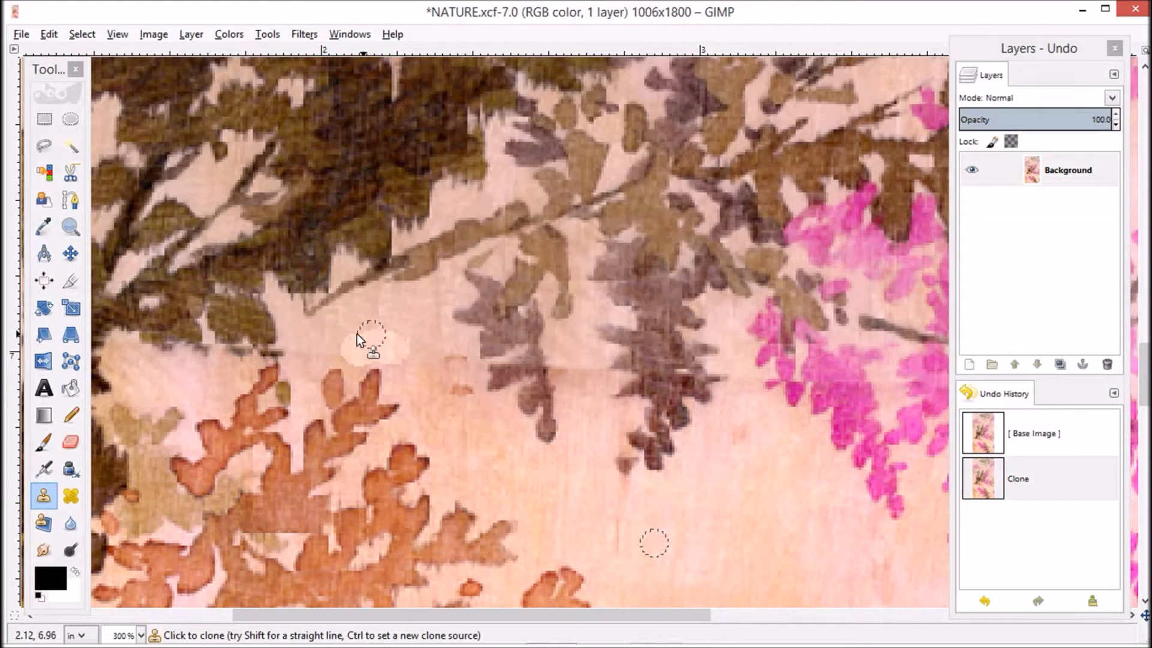
pyautogui.moveTo(346, 354)
pyautogui.mouseDown()
pyautogui.moveTo(394, 339)
pyautogui.moveTo(354, 338)
pyautogui.moveTo(349, 323)
pyautogui.moveTo(412, 355)
pyautogui.moveTo(367, 342)
pyautogui.moveTo(378, 321)
pyautogui.moveTo(421, 365)
pyautogui.moveTo(382, 389)
pyautogui.mouseUp()
# Step: Undo the last Clone stroke and set the Heal tool's source on the plain peach background below the purple leaves
pyautogui.click(50, 36)
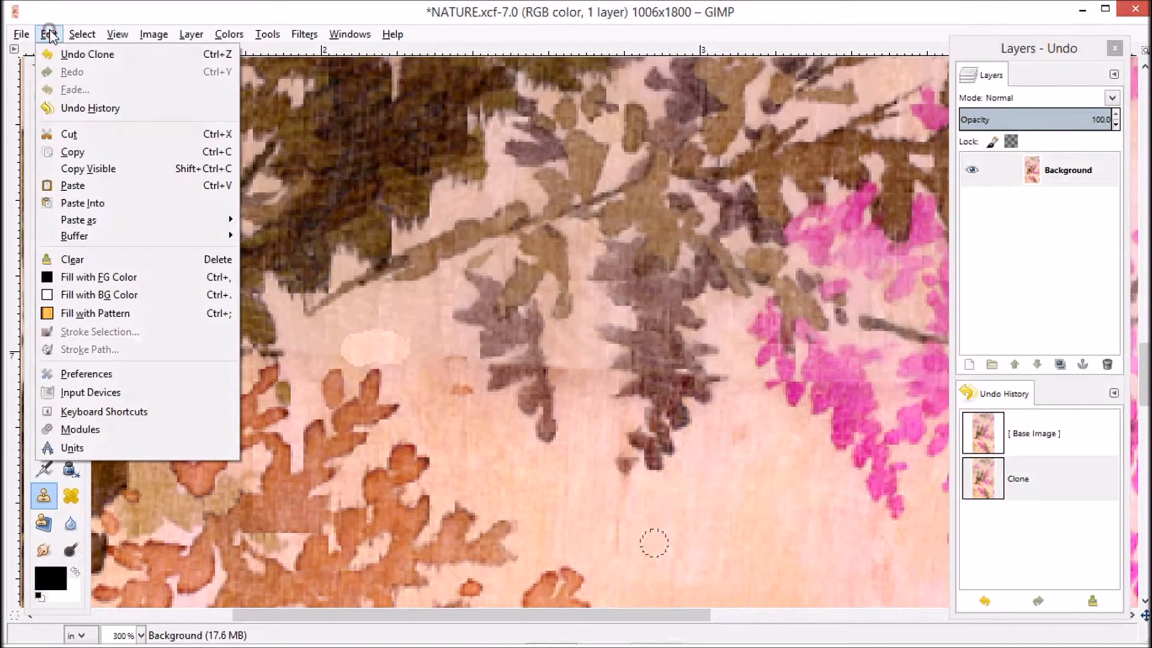
pyautogui.click(73, 55)
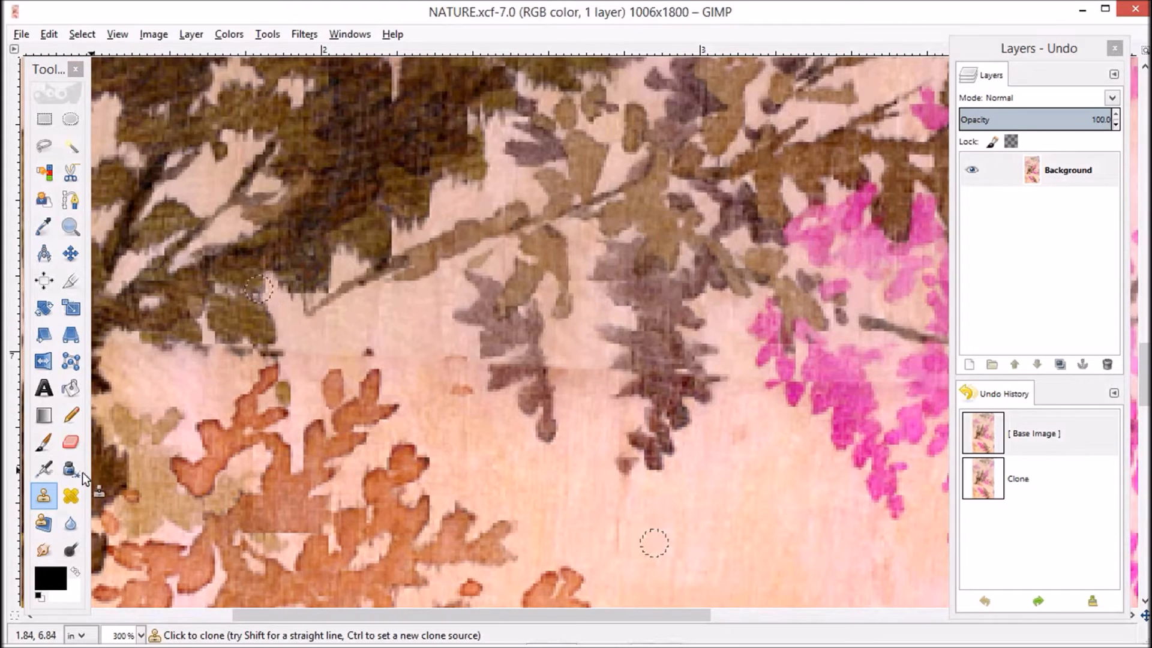
pyautogui.click(71, 499)
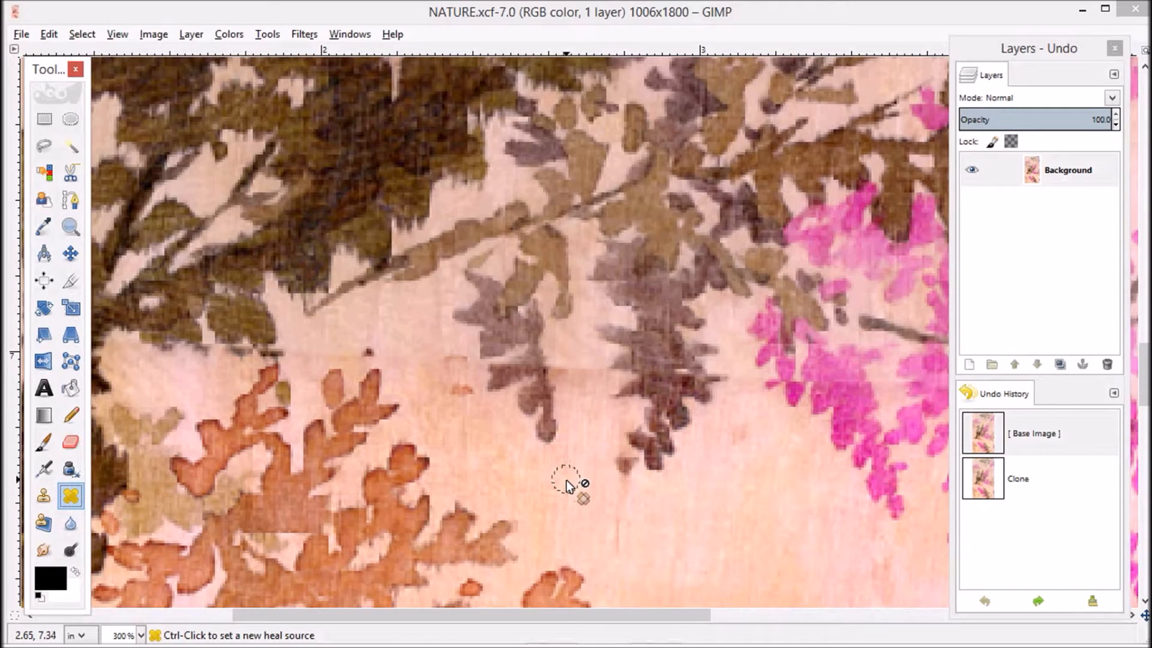
pyautogui.press('ctrl')
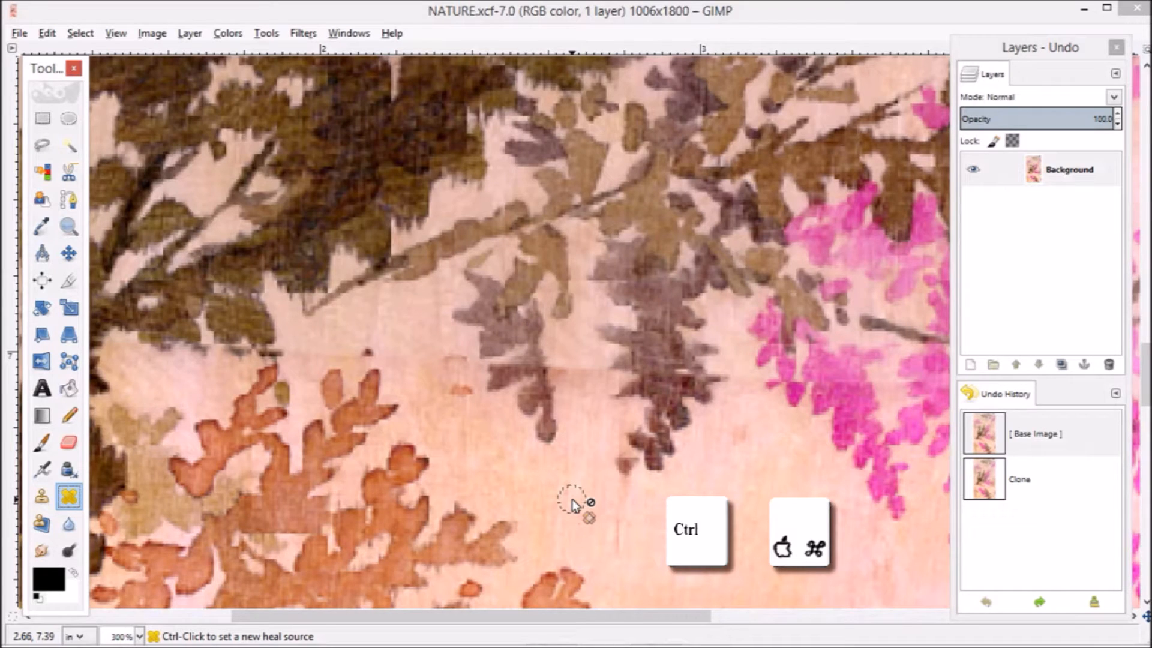
pyautogui.keyDown('ctrl'); pyautogui.click(571, 499); pyautogui.keyUp('ctrl')
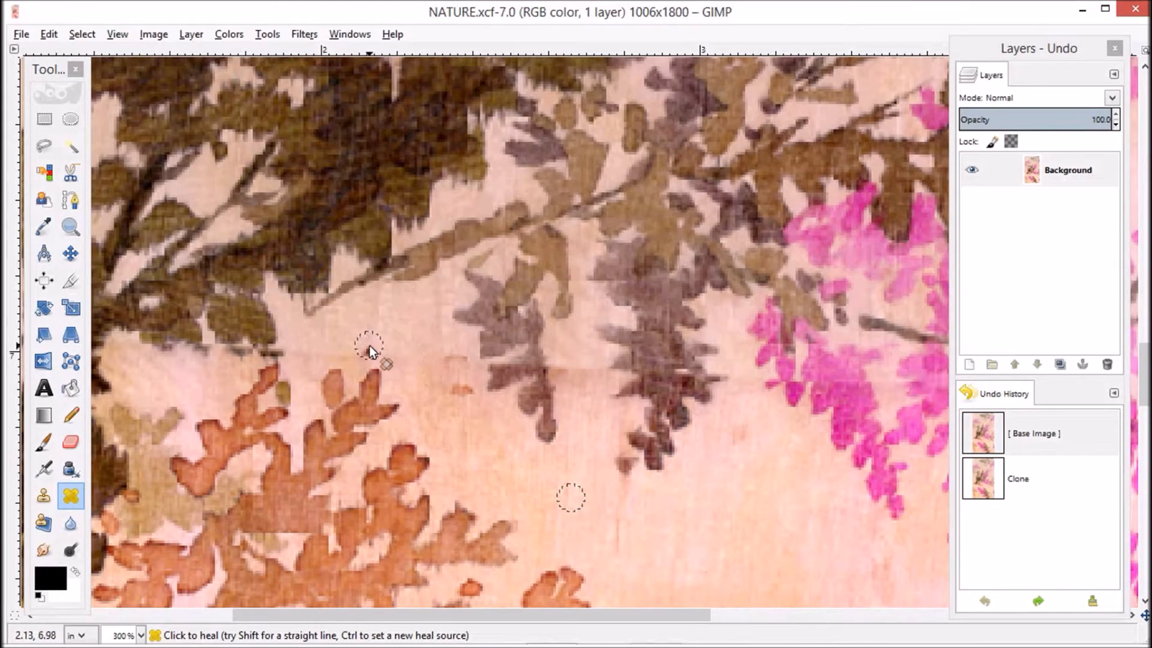
# Step: Heal the small dark spot and its surroundings above the orange leaves, resampling the source from nearby plain background
pyautogui.moveTo(375, 347); pyautogui.dragTo(339, 350)
pyautogui.click(329, 344)
pyautogui.keyDown('ctrl'); pyautogui.click(517, 479); pyautogui.keyUp('ctrl')
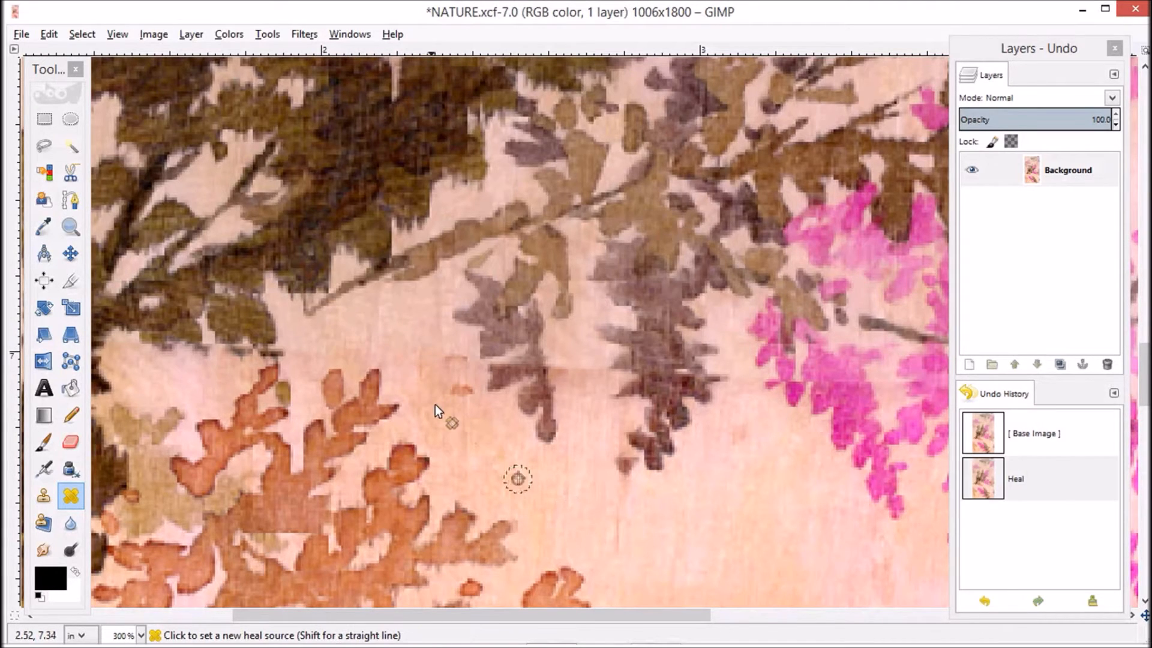
pyautogui.click(328, 347)
# Step: Heal the two faint orange marks beside the smaller purple leaf, sampling clean peach background below for each
pyautogui.keyDown('ctrl'); pyautogui.click(503, 473); pyautogui.keyUp('ctrl')
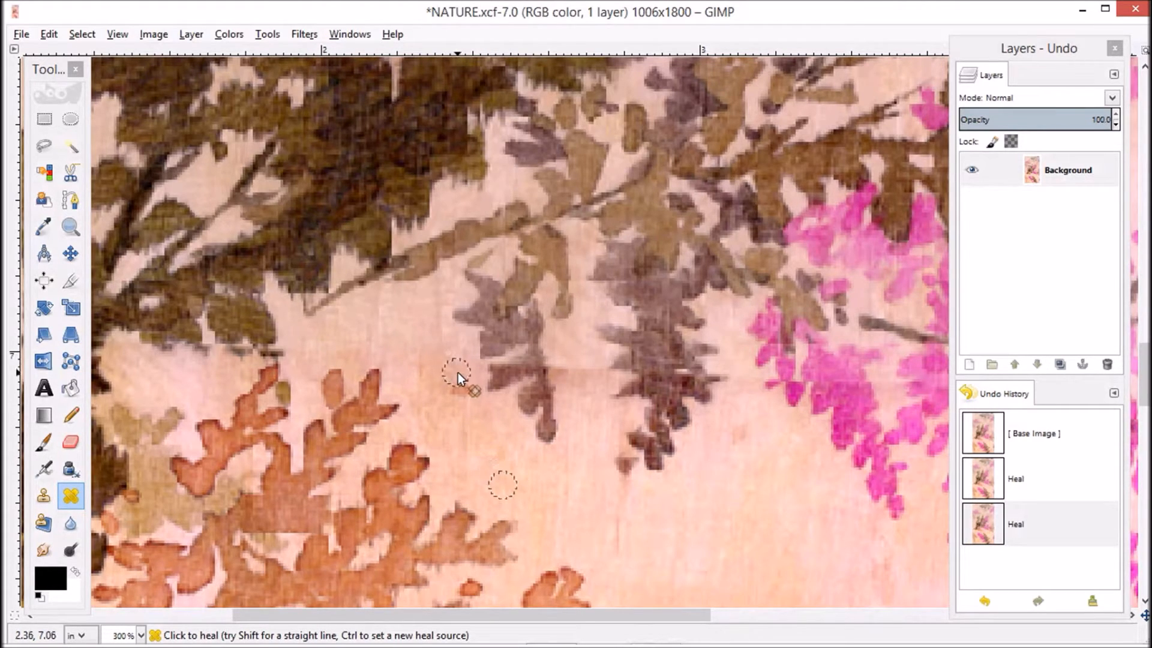
pyautogui.click(449, 372)
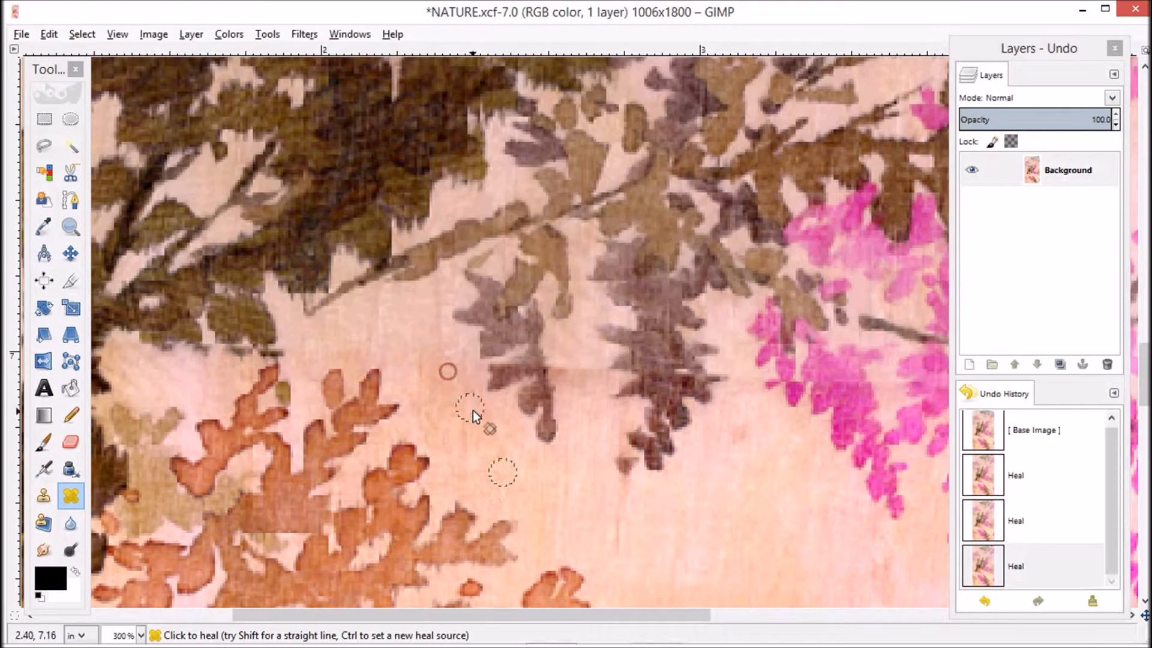
pyautogui.keyDown('ctrl'); pyautogui.click(543, 480); pyautogui.keyUp('ctrl')
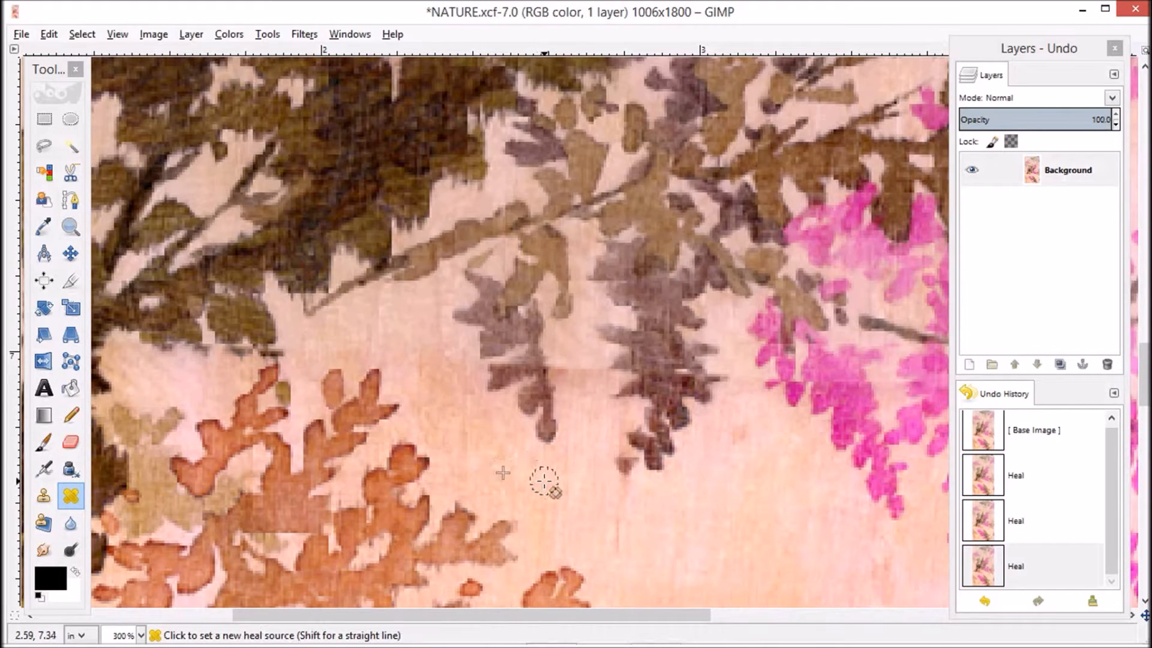
pyautogui.click(453, 389)
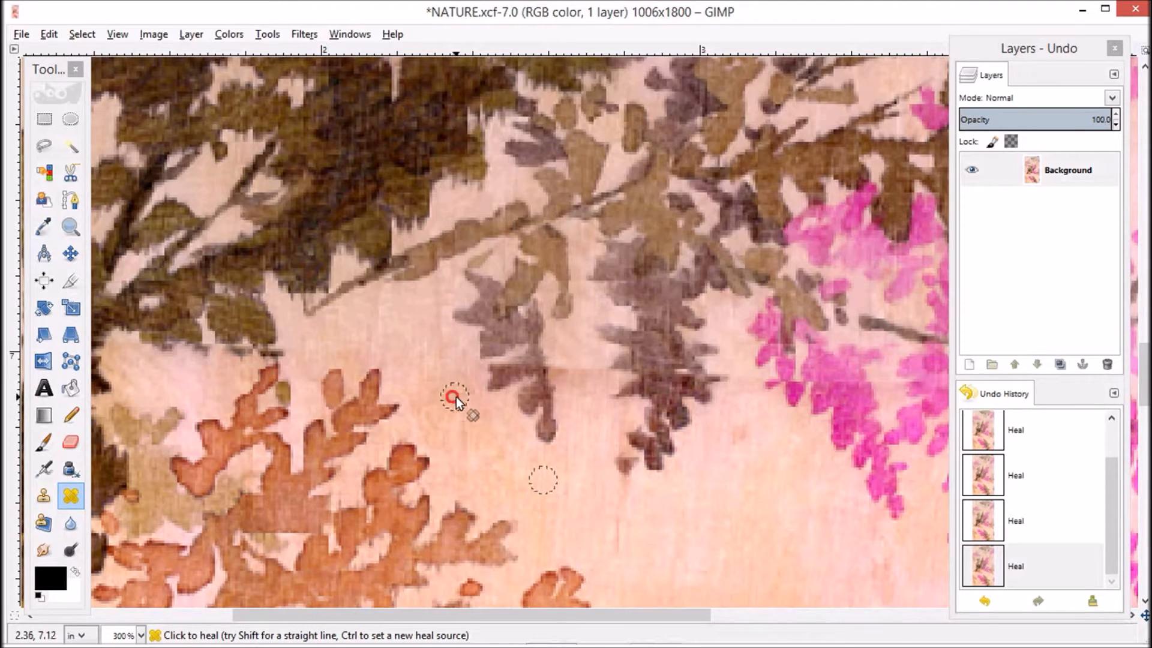
pyautogui.click(454, 397)
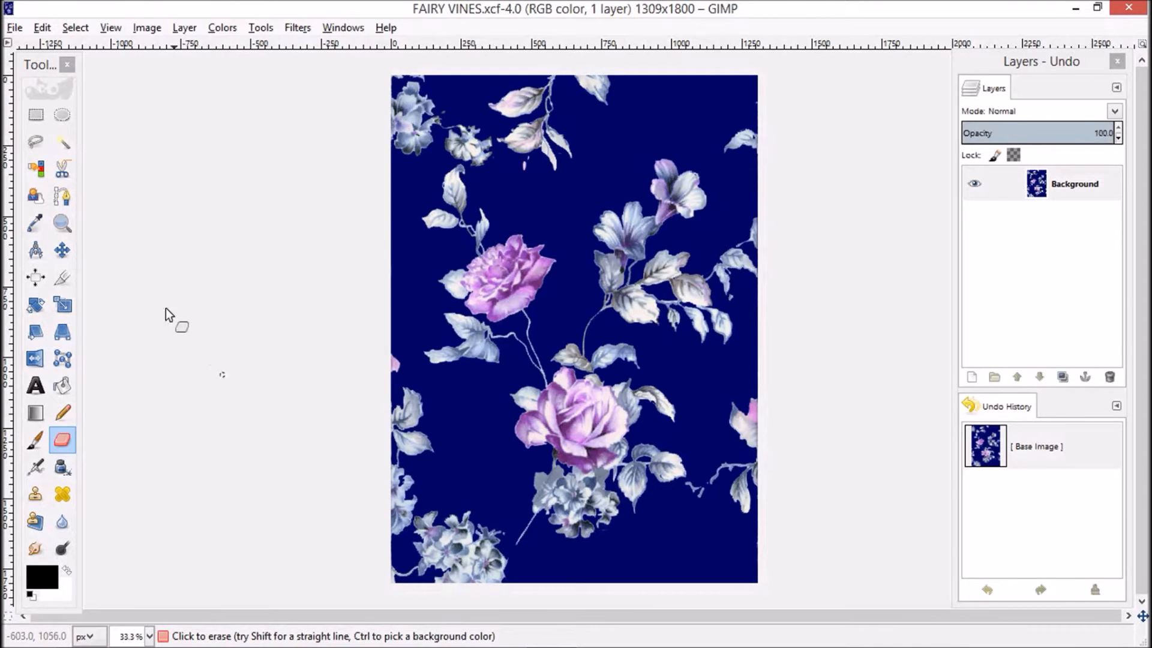
# Step: Set the background color to the navy blue of FAIRY VINES.xcf with the Color Picker and close its options
pyautogui.doubleClick(34, 222)
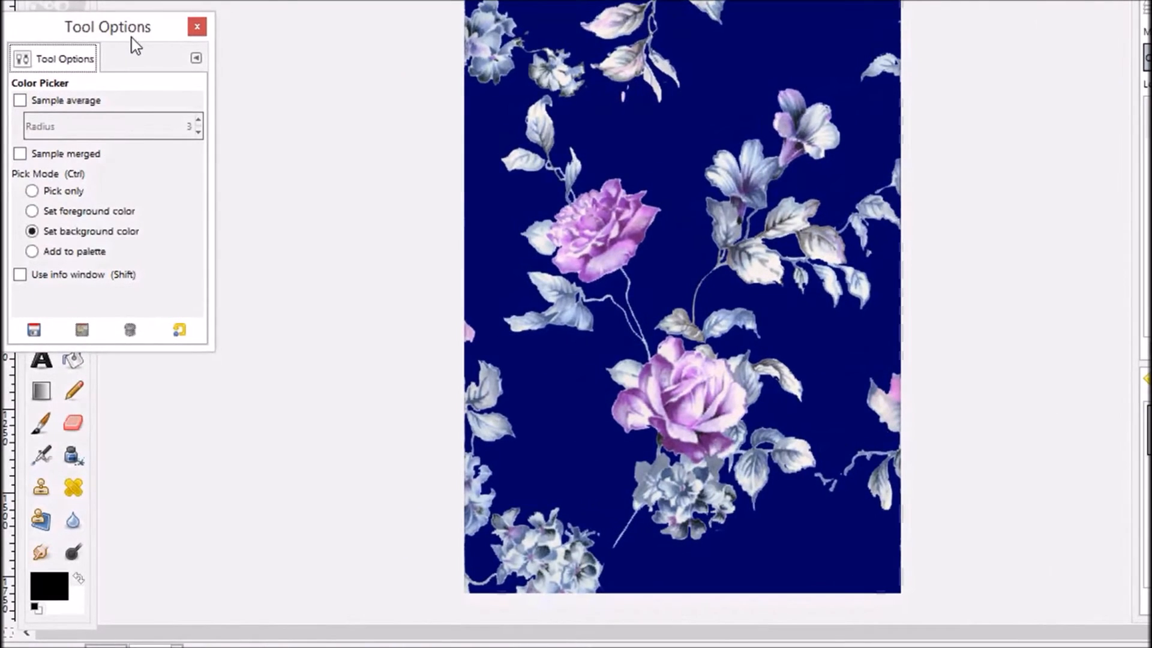
pyautogui.moveTo(123, 32); pyautogui.dragTo(308, 40)
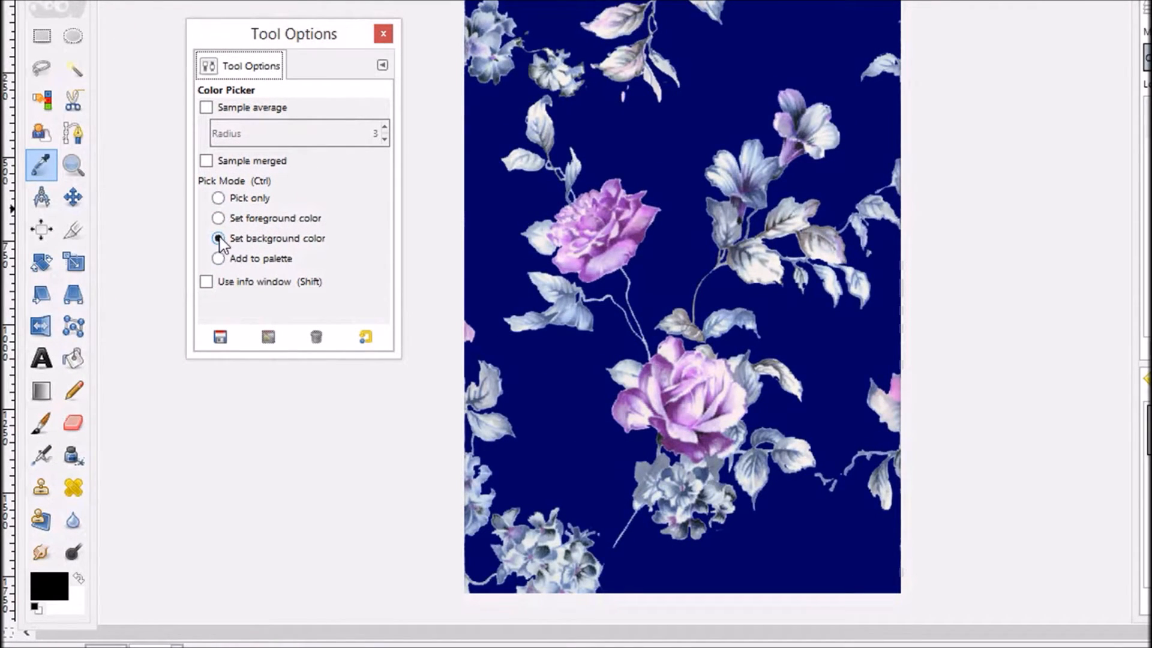
pyautogui.click(504, 222)
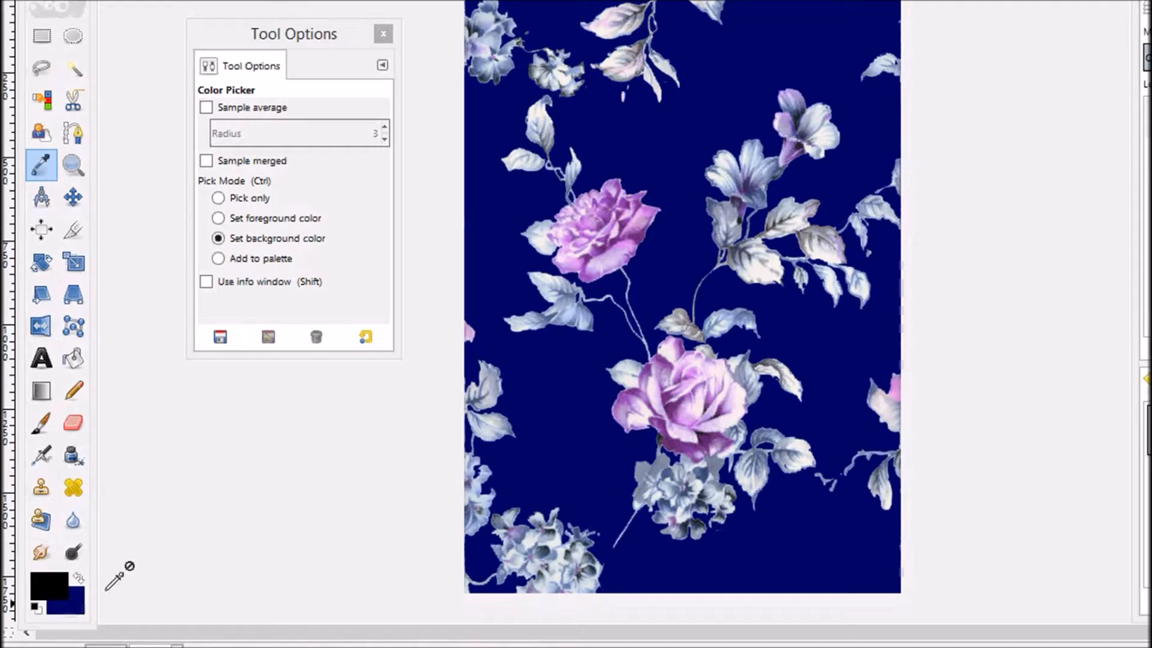
pyautogui.click(383, 35)
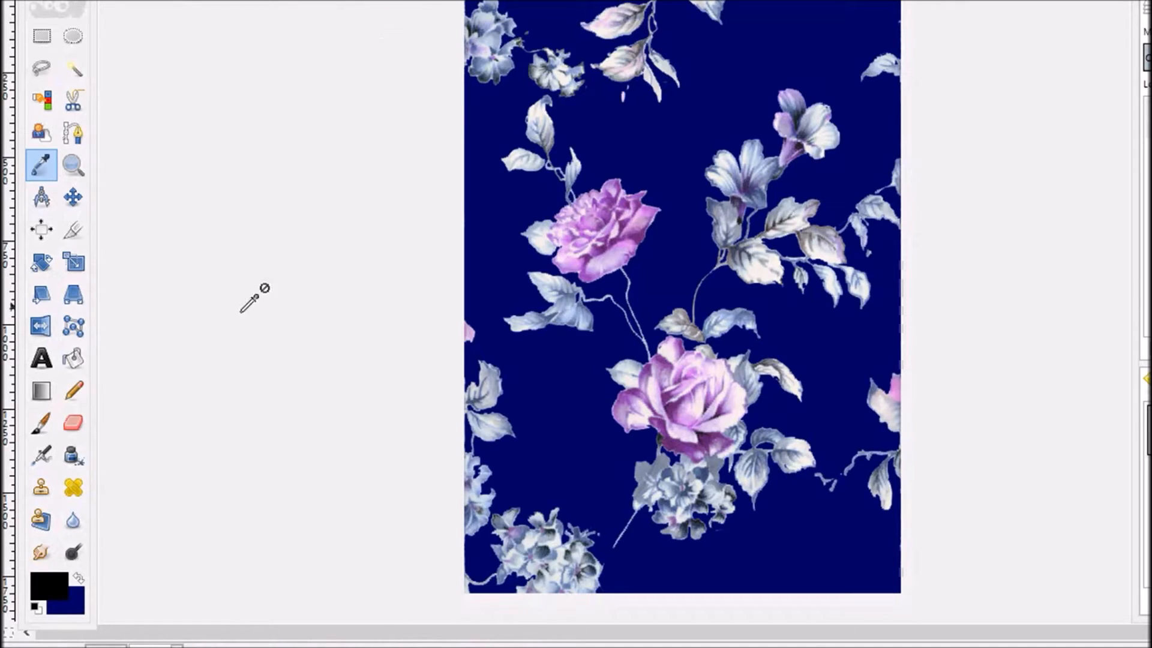
# Step: Set the Eraser's dynamics to Dynamics Off, enable Hard edge and close its options
pyautogui.doubleClick(74, 424)
pyautogui.moveTo(93, 275)
pyautogui.mouseDown()
pyautogui.moveTo(182, 254)
pyautogui.moveTo(239, 154)
pyautogui.moveTo(206, 126)
pyautogui.mouseUp()
pyautogui.moveTo(318, 457); pyautogui.dragTo(346, 596)
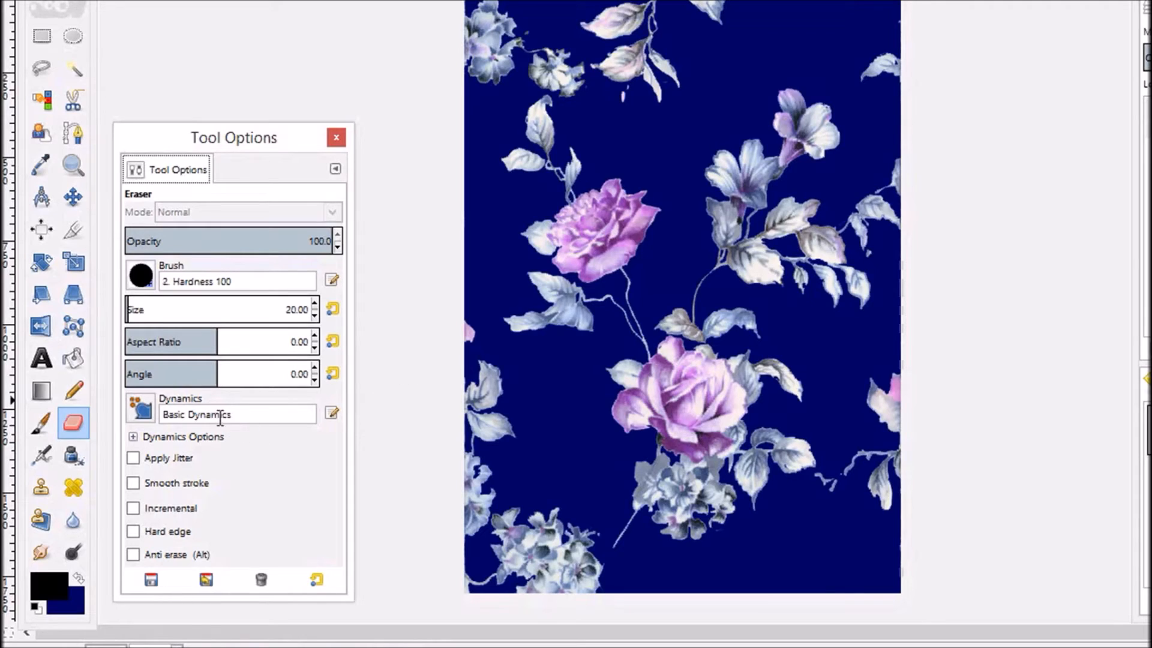
pyautogui.click(141, 408)
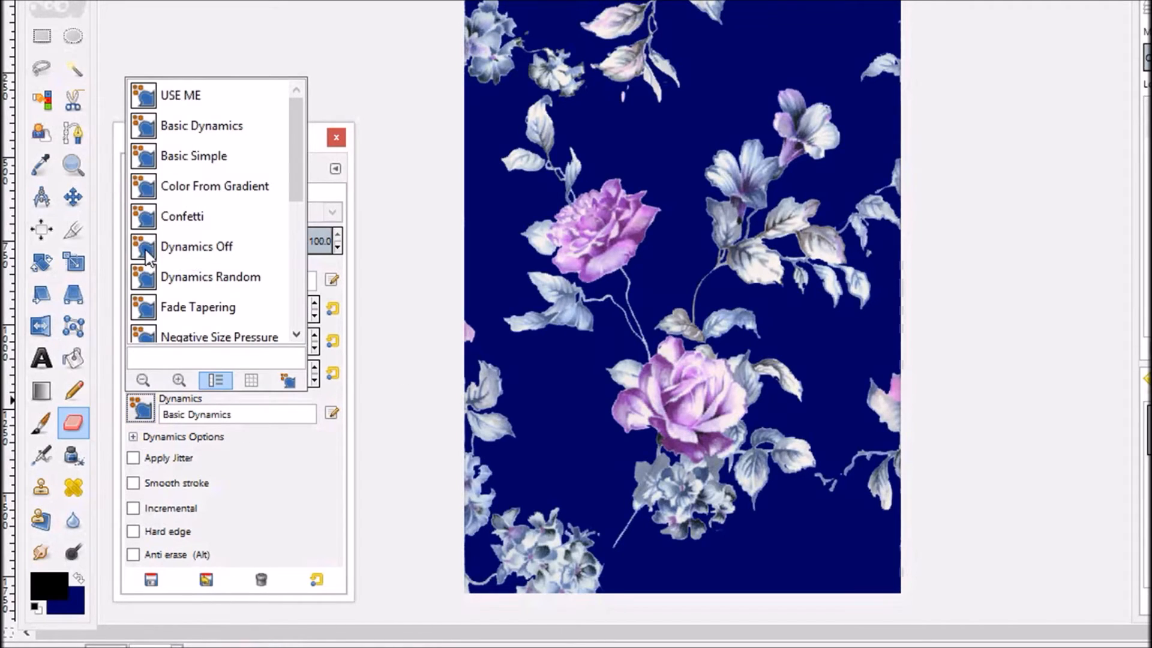
pyautogui.click(188, 252)
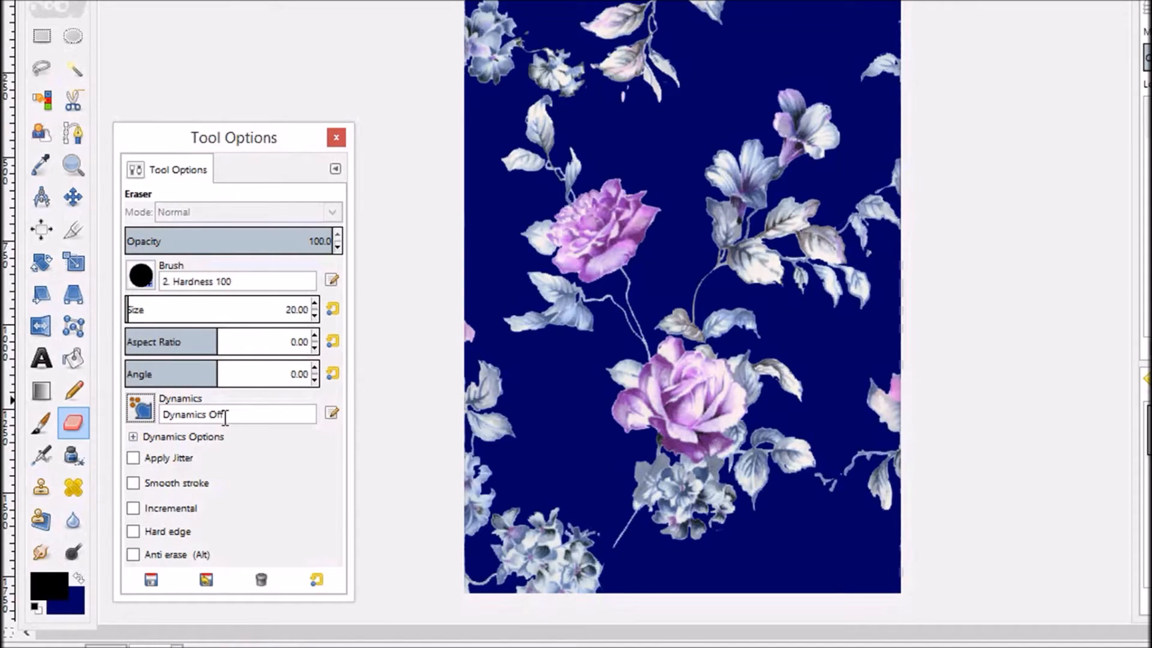
pyautogui.click(133, 532)
pyautogui.click(337, 137)
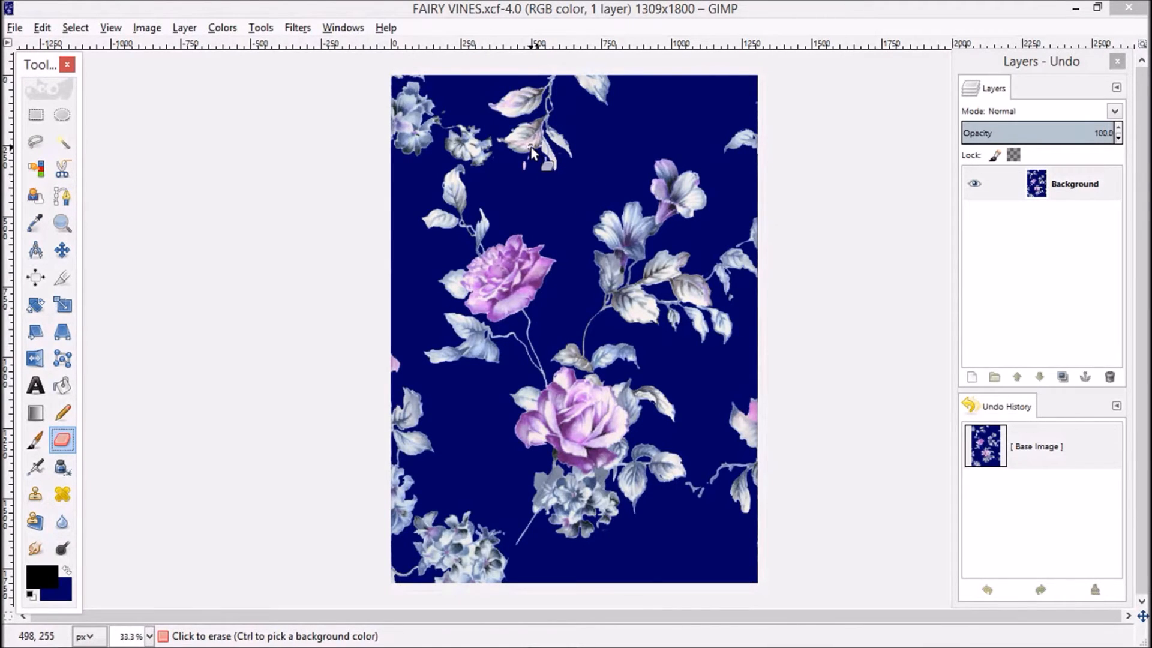
# Step: Erase the two small pink specks under the speckled pink leaf near the image's upper edge
pyautogui.scroll(5, 531, 146)
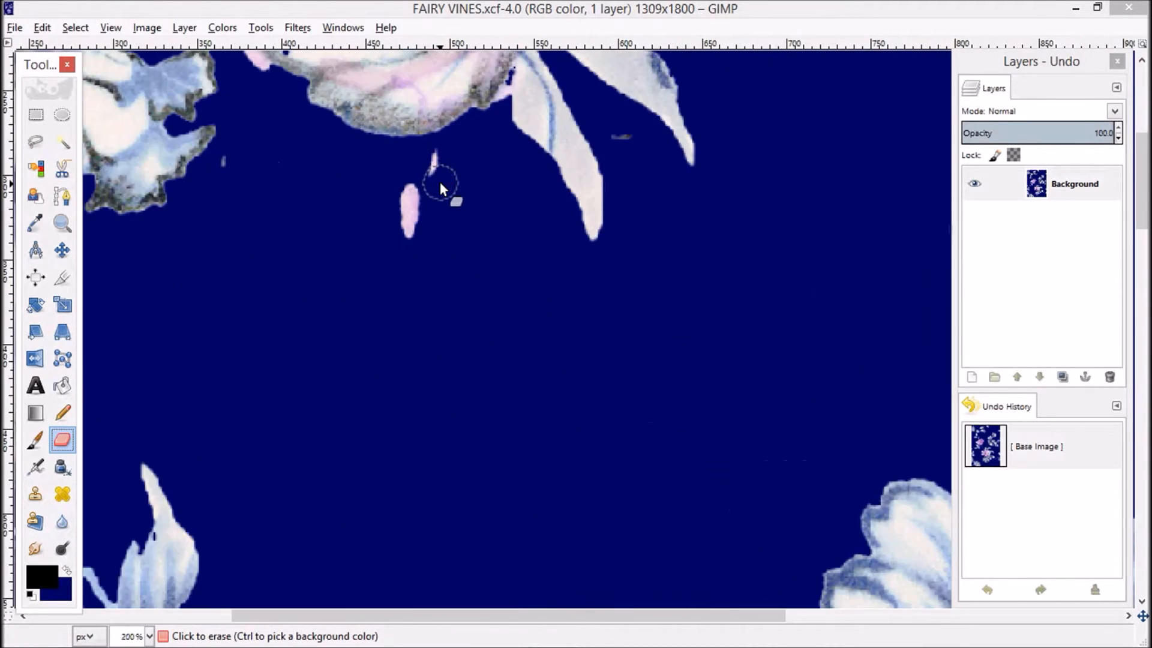
pyautogui.scroll(1, 440, 189)
pyautogui.scroll(-1, 441, 189)
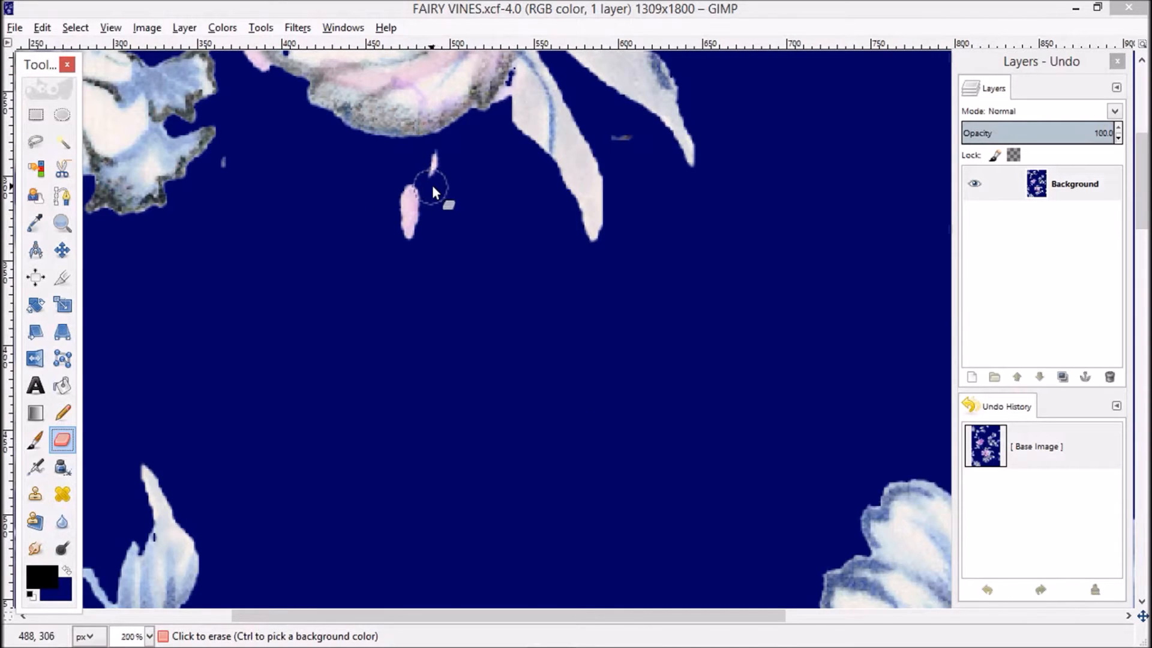
pyautogui.click(444, 156)
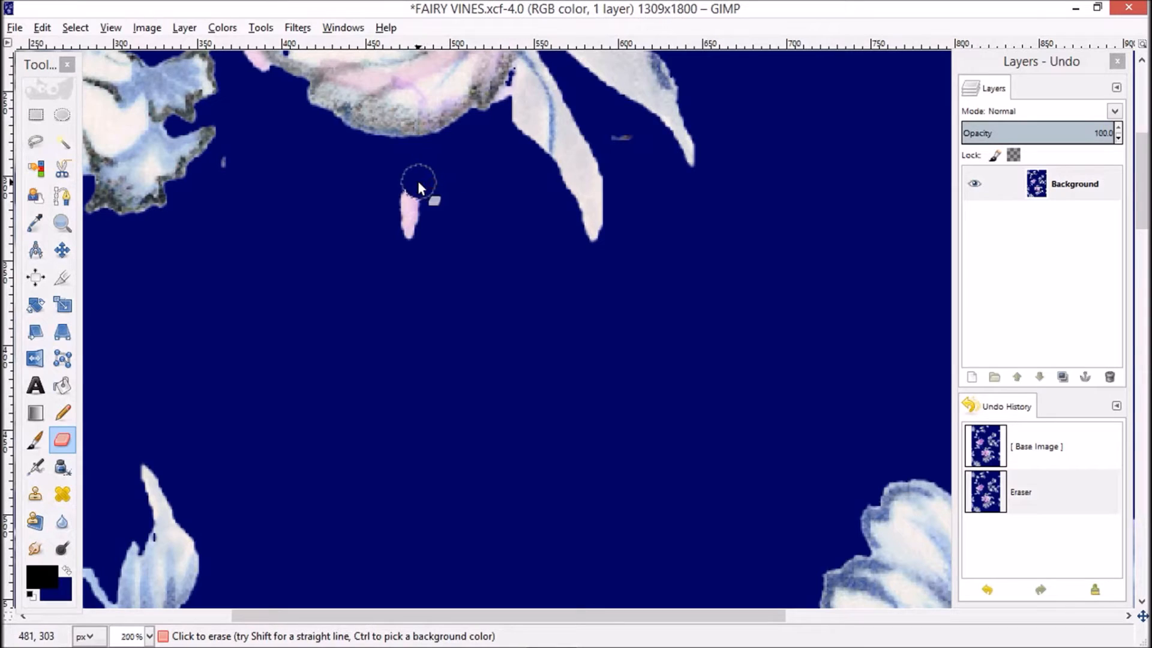
pyautogui.moveTo(419, 185)
pyautogui.mouseDown()
pyautogui.moveTo(411, 244)
pyautogui.moveTo(430, 206)
pyautogui.moveTo(457, 207)
pyautogui.moveTo(467, 222)
pyautogui.moveTo(421, 210)
pyautogui.moveTo(387, 227)
pyautogui.mouseUp()
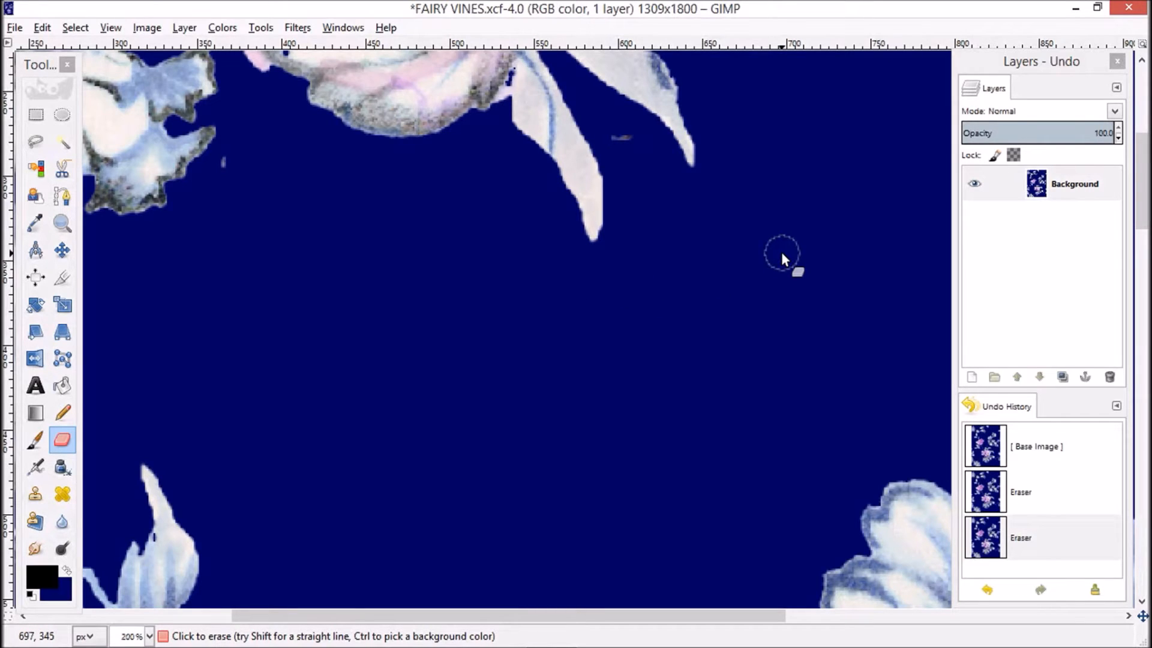
# Step: Add an alpha channel to the Background layer and erase an irregular patch of the navy area below the pink leaf
pyautogui.rightClick(1087, 179)
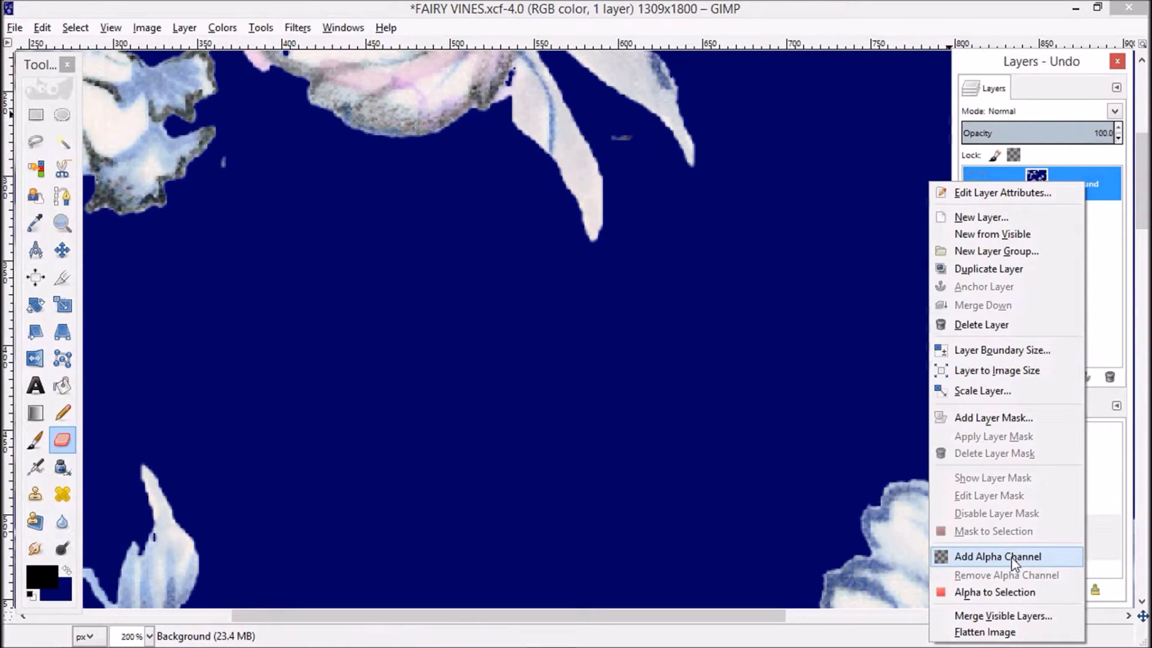
pyautogui.click(792, 315)
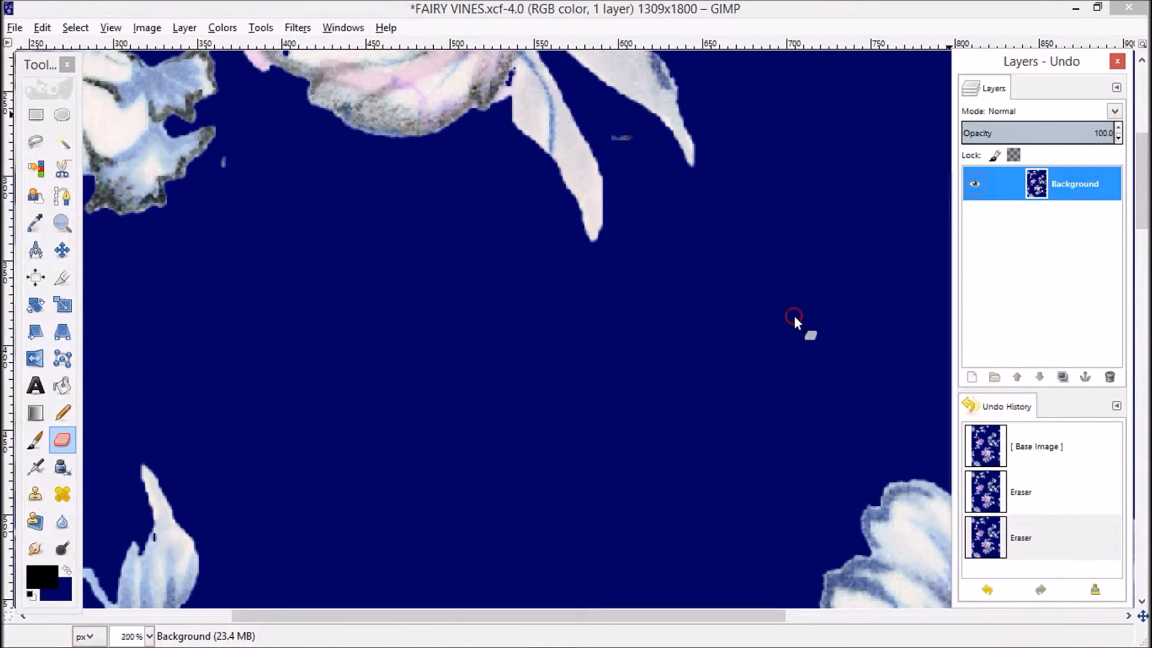
pyautogui.click(184, 28)
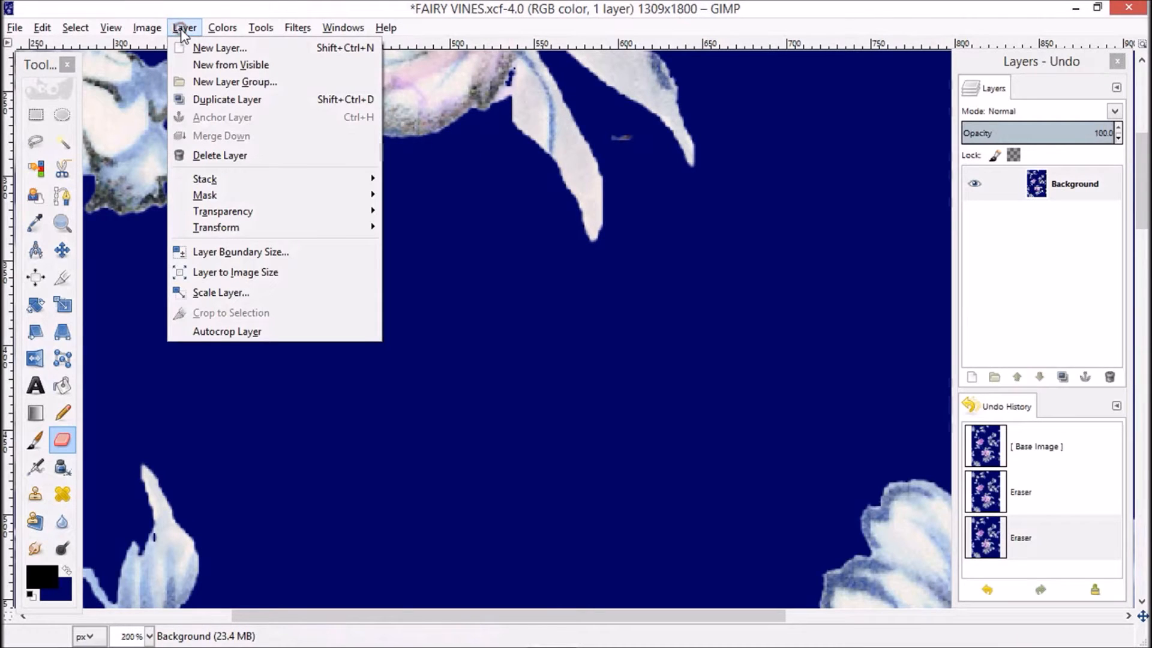
pyautogui.moveTo(239, 215)
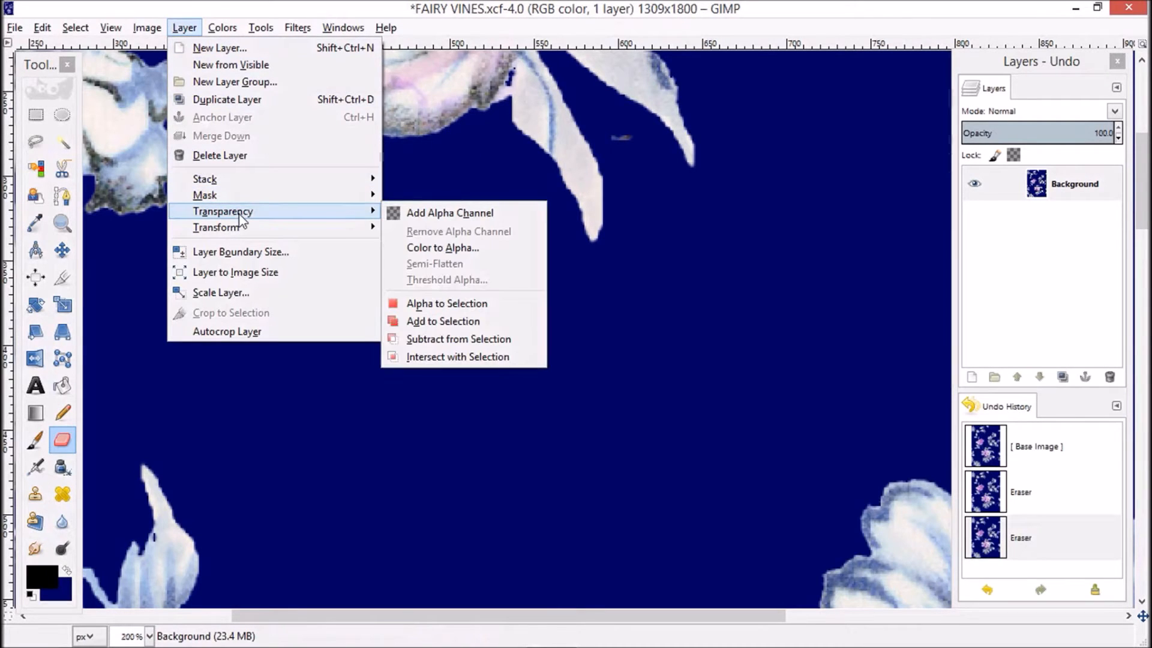
pyautogui.click(430, 214)
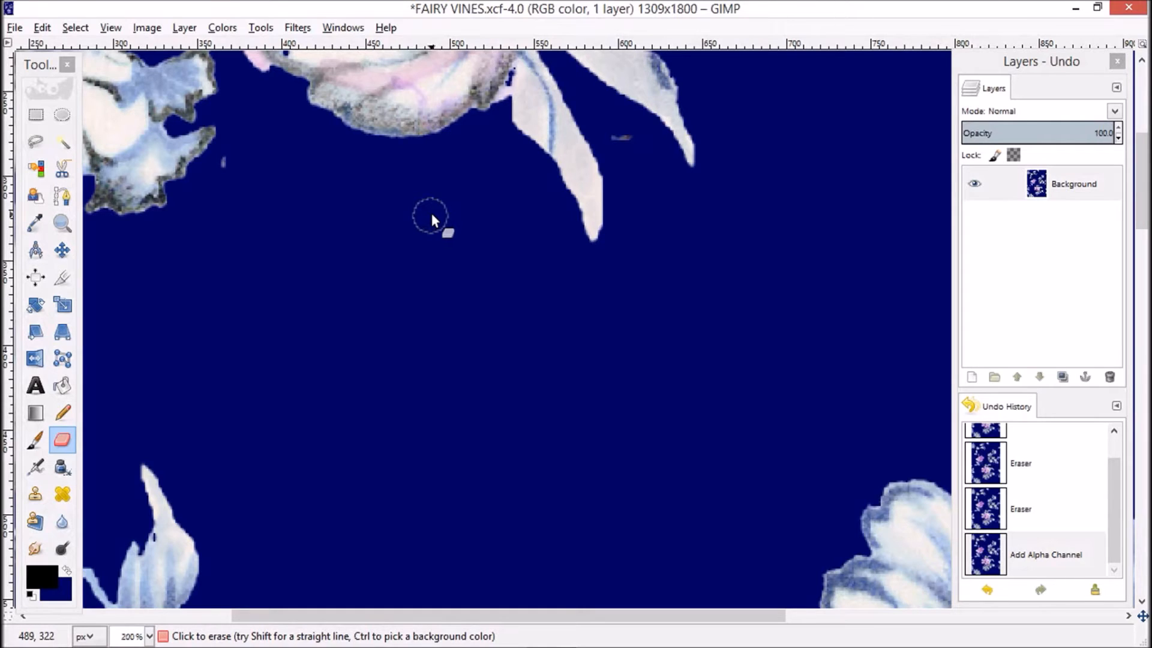
pyautogui.moveTo(425, 221)
pyautogui.mouseDown()
pyautogui.moveTo(371, 275)
pyautogui.moveTo(379, 309)
pyautogui.moveTo(433, 215)
pyautogui.moveTo(437, 243)
pyautogui.moveTo(411, 269)
pyautogui.moveTo(381, 344)
pyautogui.moveTo(369, 329)
pyautogui.moveTo(364, 291)
pyautogui.moveTo(393, 235)
pyautogui.moveTo(445, 200)
pyautogui.moveTo(449, 254)
pyautogui.moveTo(425, 279)
pyautogui.moveTo(429, 318)
pyautogui.moveTo(399, 374)
pyautogui.moveTo(378, 375)
pyautogui.moveTo(359, 344)
pyautogui.moveTo(357, 298)
pyautogui.moveTo(387, 222)
pyautogui.moveTo(418, 197)
pyautogui.moveTo(458, 243)
pyautogui.moveTo(435, 366)
pyautogui.mouseUp()
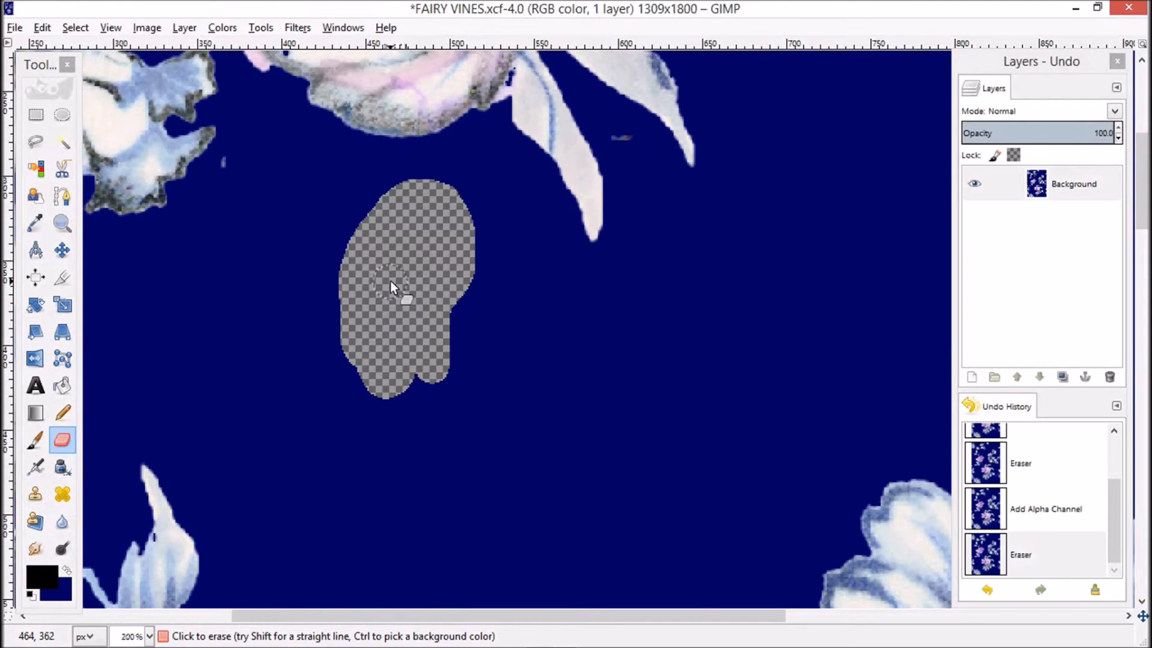
# Step: Enable Anti erase for the Eraser and close its options
pyautogui.doubleClick(62, 442)
pyautogui.moveTo(93, 322)
pyautogui.mouseDown()
pyautogui.moveTo(175, 283)
pyautogui.moveTo(197, 228)
pyautogui.mouseUp()
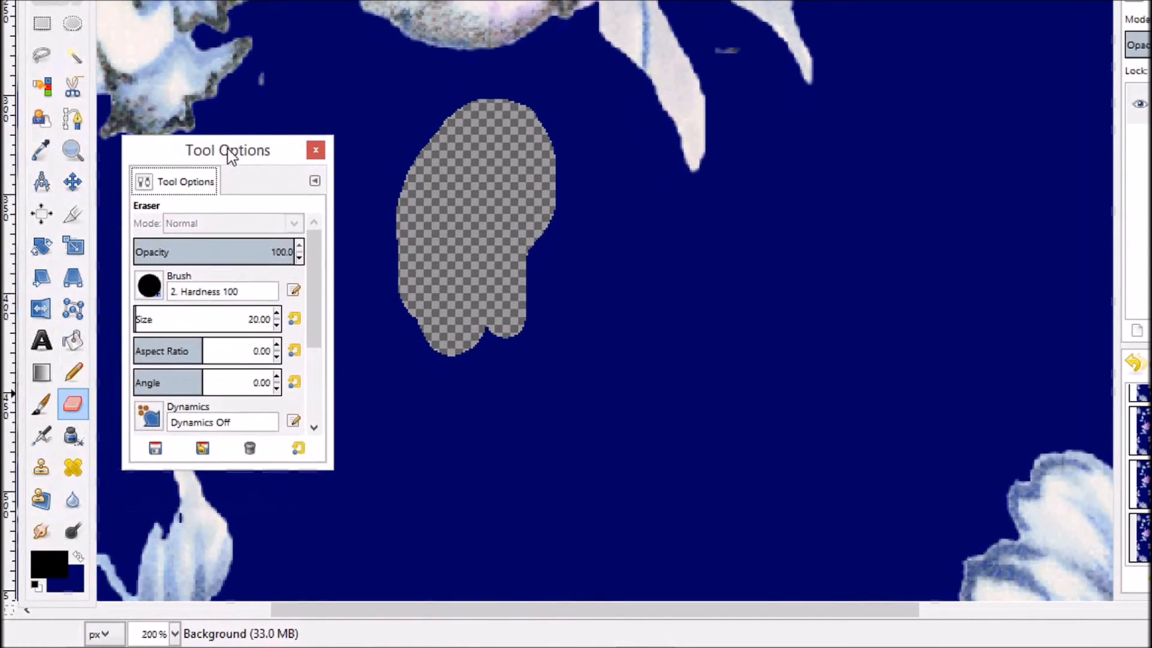
pyautogui.moveTo(231, 157); pyautogui.dragTo(227, 144)
pyautogui.moveTo(314, 286); pyautogui.dragTo(316, 384)
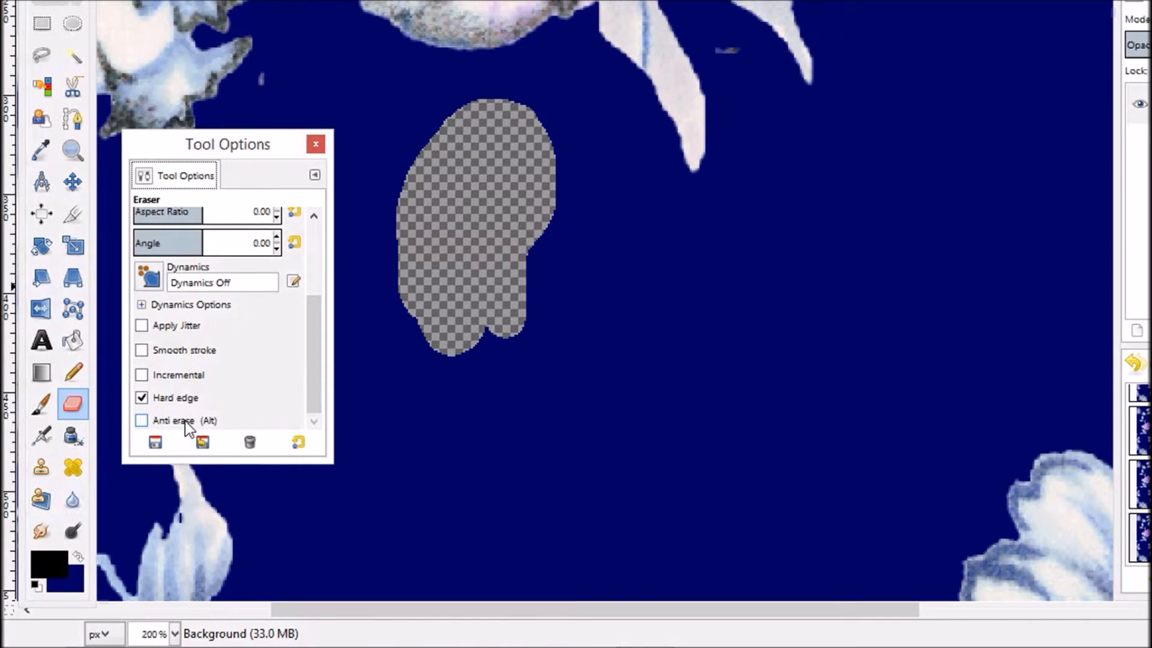
pyautogui.click(142, 420)
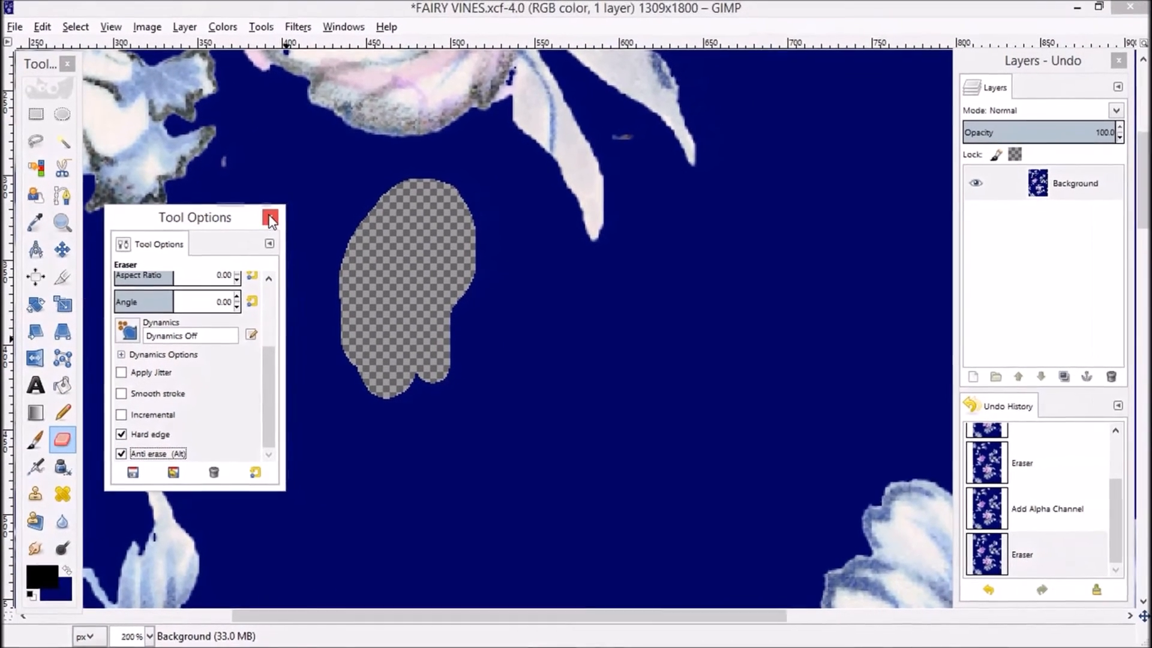
pyautogui.click(280, 202)
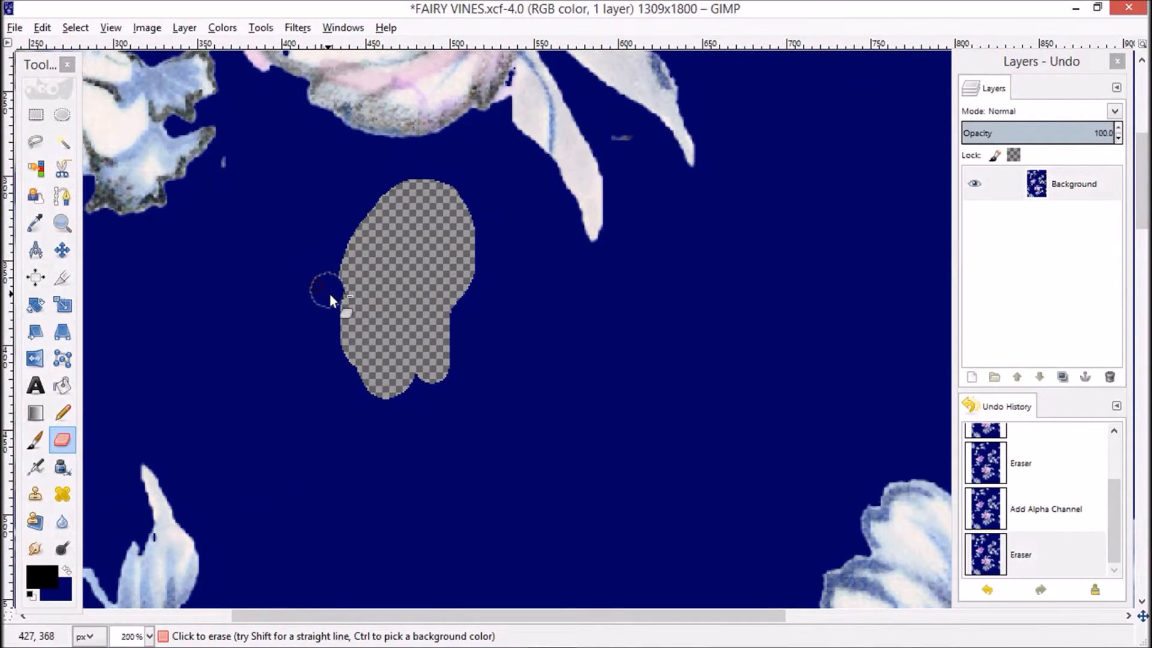
# Step: Restore the lower and left parts of the transparent patch by painting over them with the anti-erasing Eraser
pyautogui.moveTo(365, 368)
pyautogui.mouseDown()
pyautogui.moveTo(368, 324)
pyautogui.moveTo(354, 261)
pyautogui.moveTo(344, 264)
pyautogui.moveTo(376, 410)
pyautogui.moveTo(394, 329)
pyautogui.moveTo(381, 260)
pyautogui.moveTo(342, 234)
pyautogui.moveTo(373, 242)
pyautogui.moveTo(431, 321)
pyautogui.moveTo(432, 374)
pyautogui.moveTo(412, 329)
pyautogui.mouseUp()
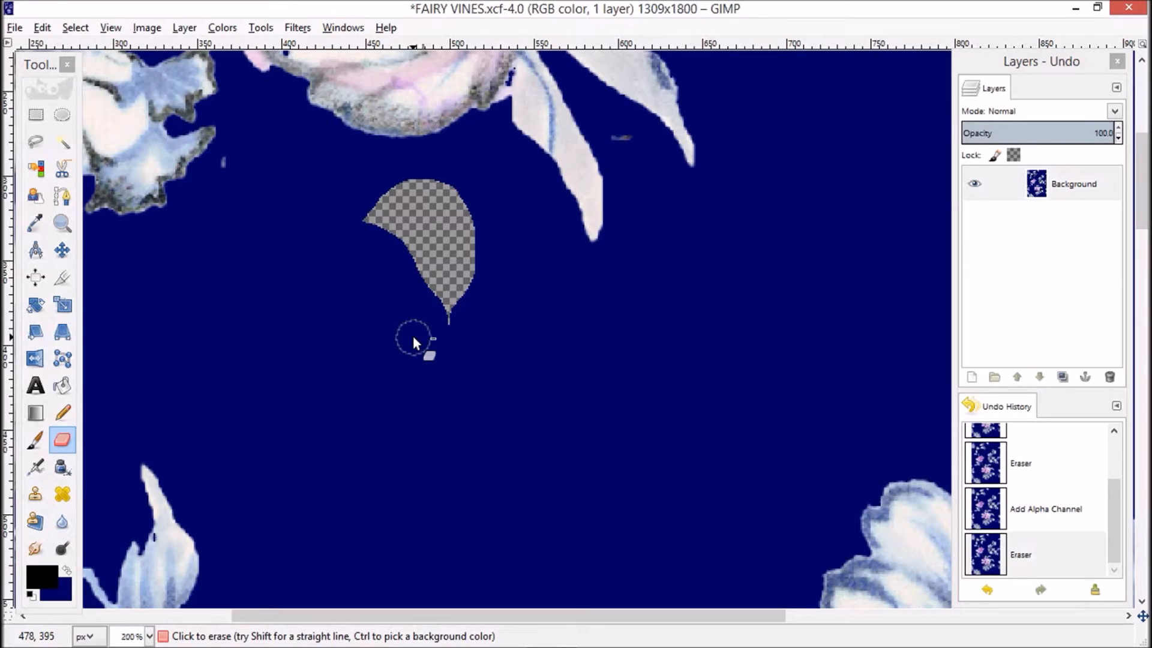
pyautogui.click(413, 340)
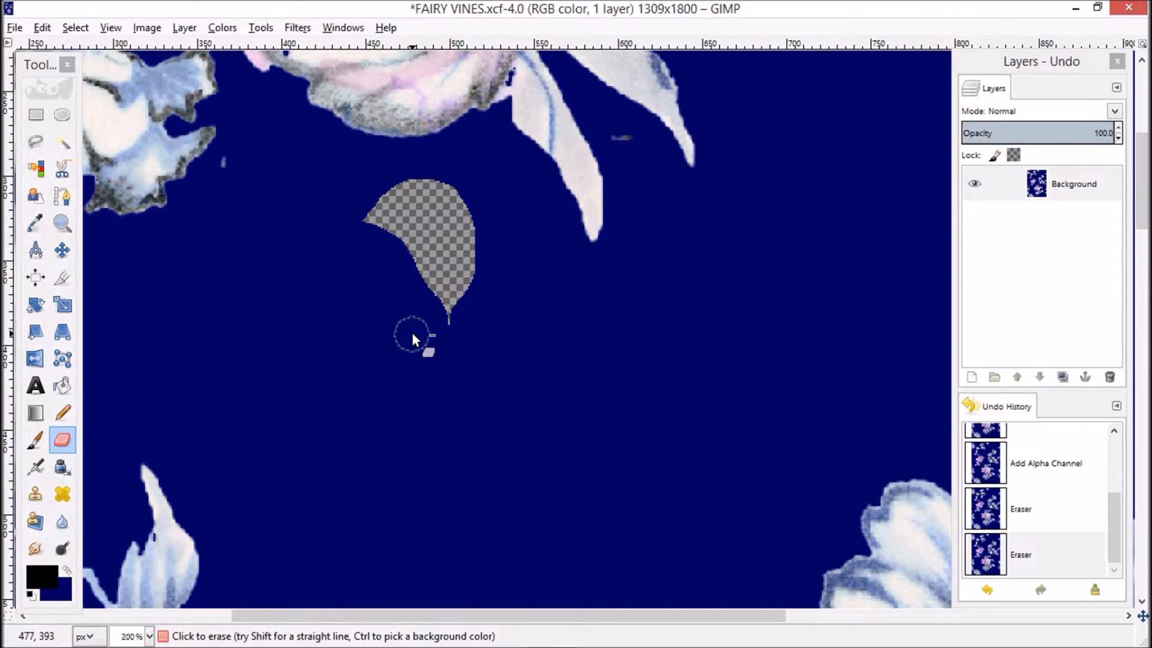
# Step: Disable Anti erase for the Eraser and erase an irregular patch over the pale leaf tip right of the existing transparent patch
pyautogui.doubleClick(59, 441)
pyautogui.moveTo(120, 321); pyautogui.dragTo(215, 164)
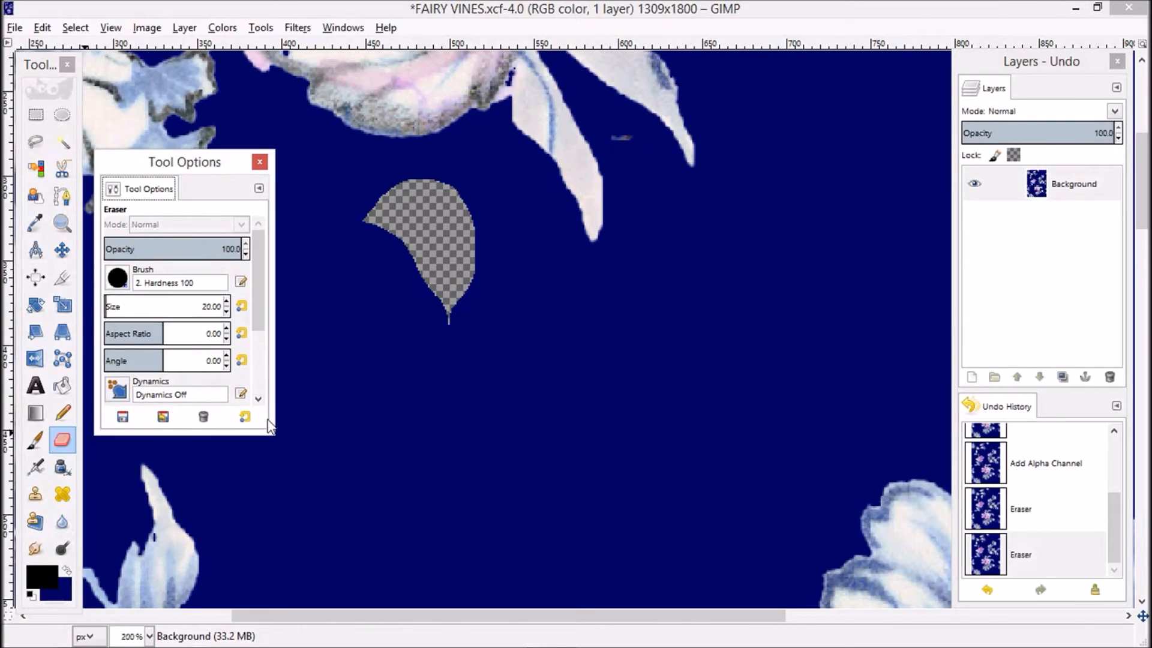
pyautogui.moveTo(266, 429); pyautogui.dragTo(340, 560)
pyautogui.click(110, 513)
pyautogui.click(111, 513)
pyautogui.moveTo(552, 186)
pyautogui.mouseDown()
pyautogui.moveTo(607, 164)
pyautogui.moveTo(575, 133)
pyautogui.moveTo(558, 139)
pyautogui.moveTo(539, 186)
pyautogui.moveTo(544, 203)
pyautogui.moveTo(616, 204)
pyautogui.moveTo(563, 220)
pyautogui.mouseUp()
pyautogui.moveTo(629, 154); pyautogui.dragTo(631, 157)
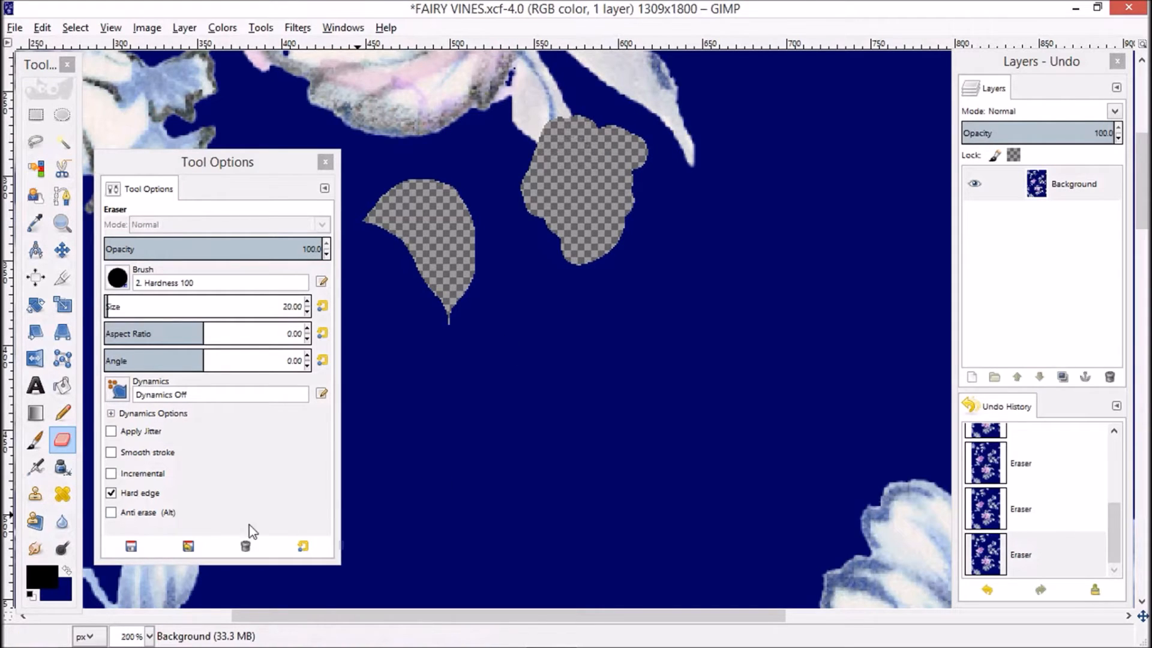
# Step: Enable Anti erase and paint over the newly erased patch to restore the pale leaf tip and its navy surroundings
pyautogui.click(111, 512)
pyautogui.moveTo(585, 246); pyautogui.dragTo(578, 267)
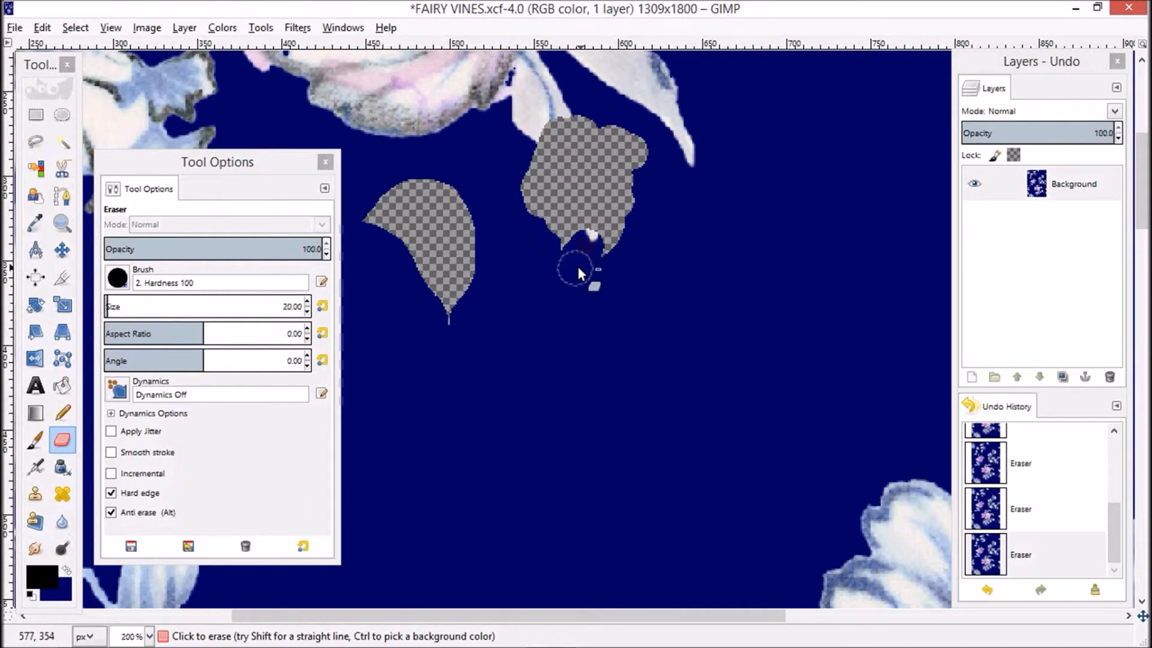
pyautogui.moveTo(633, 229)
pyautogui.mouseDown()
pyautogui.moveTo(579, 237)
pyautogui.moveTo(633, 206)
pyautogui.moveTo(609, 240)
pyautogui.moveTo(571, 255)
pyautogui.moveTo(601, 175)
pyautogui.moveTo(638, 159)
pyautogui.moveTo(620, 125)
pyautogui.moveTo(604, 172)
pyautogui.moveTo(567, 163)
pyautogui.moveTo(557, 137)
pyautogui.moveTo(560, 176)
pyautogui.moveTo(631, 151)
pyautogui.moveTo(601, 142)
pyautogui.mouseUp()
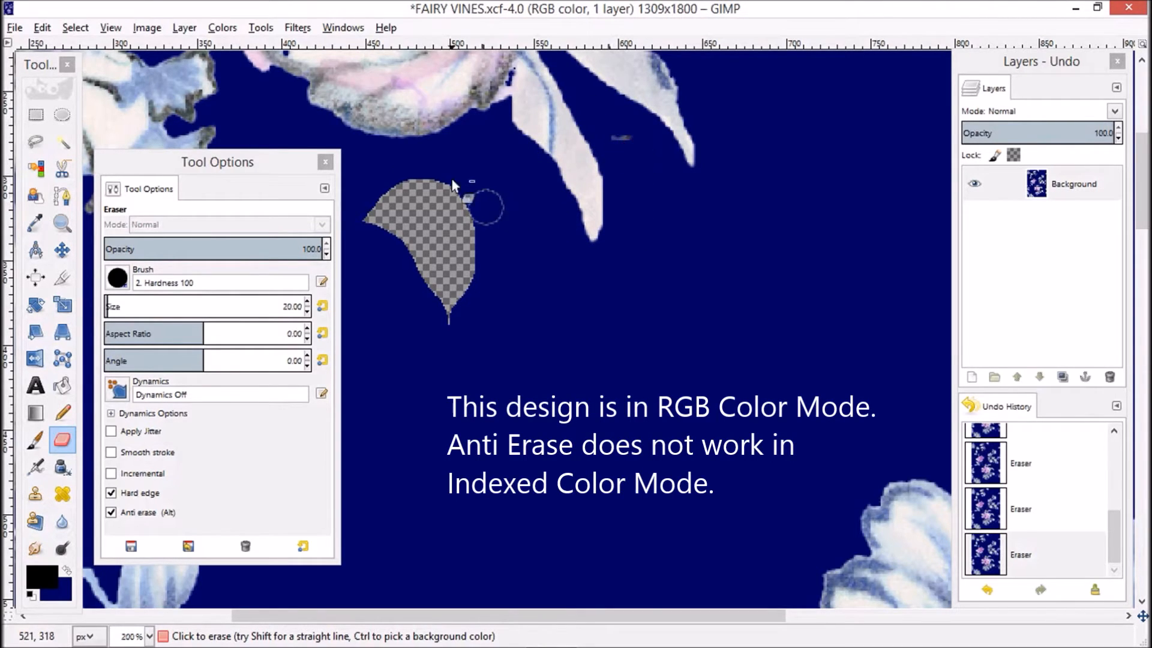
pyautogui.click(323, 160)
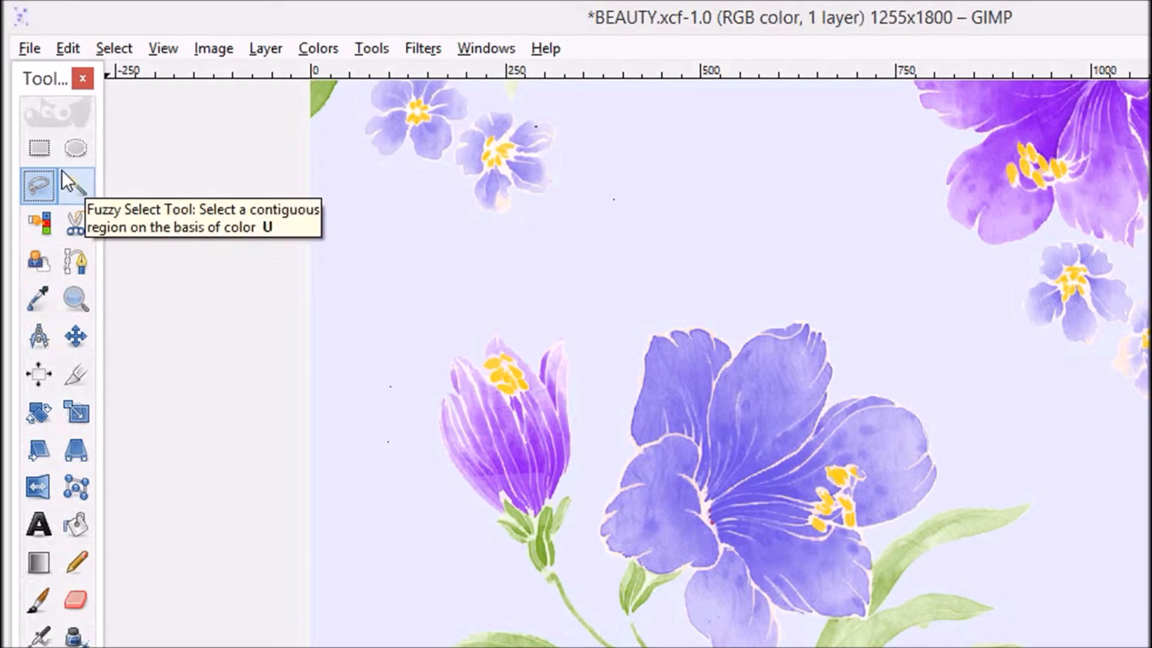
# Step: Examine the tool options of Rectangle Select, Ellipse Select, Free Select, Fuzzy Select and Select by Color for BEAUTY.xcf
pyautogui.doubleClick(37, 148)
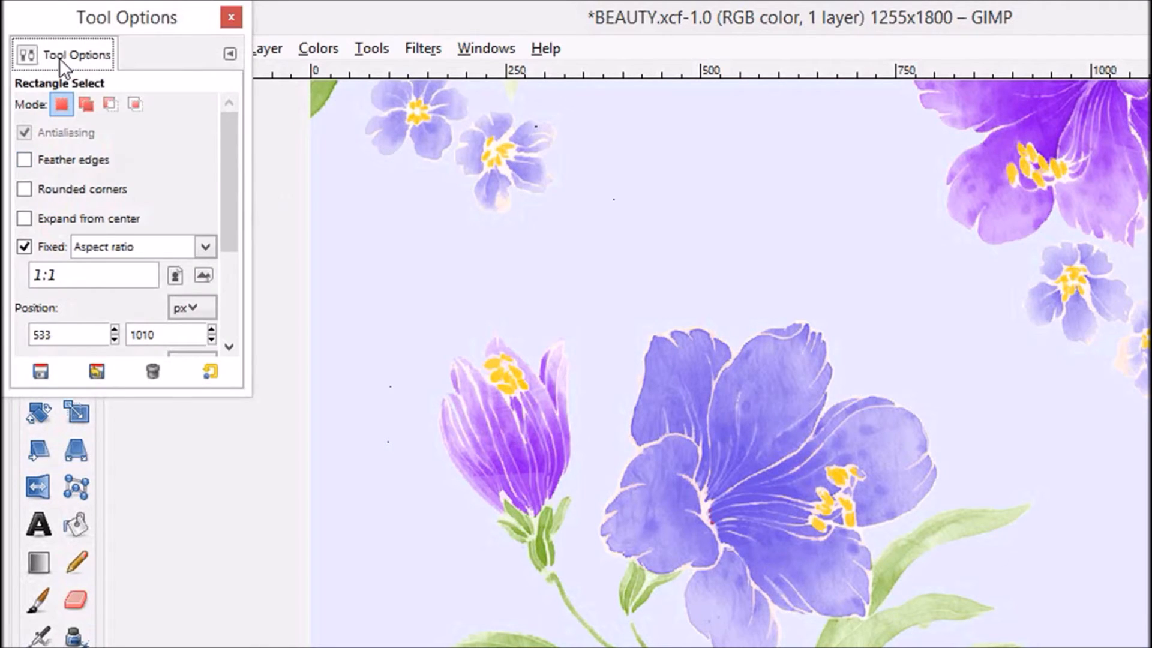
pyautogui.moveTo(55, 11); pyautogui.dragTo(199, 191)
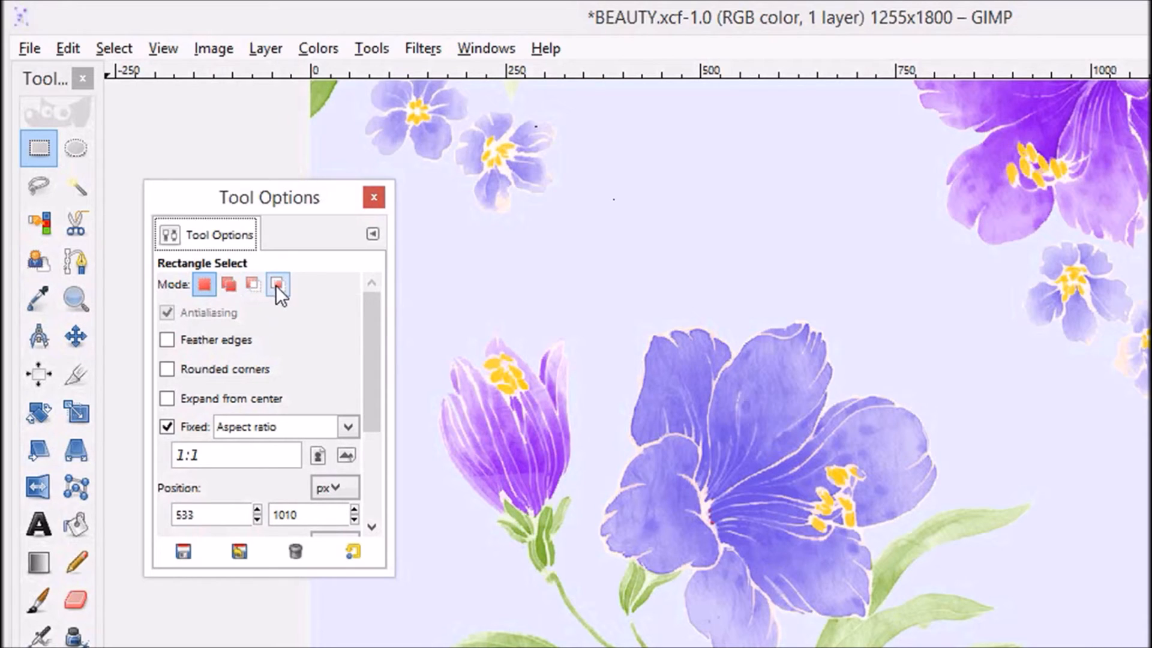
pyautogui.click(376, 198)
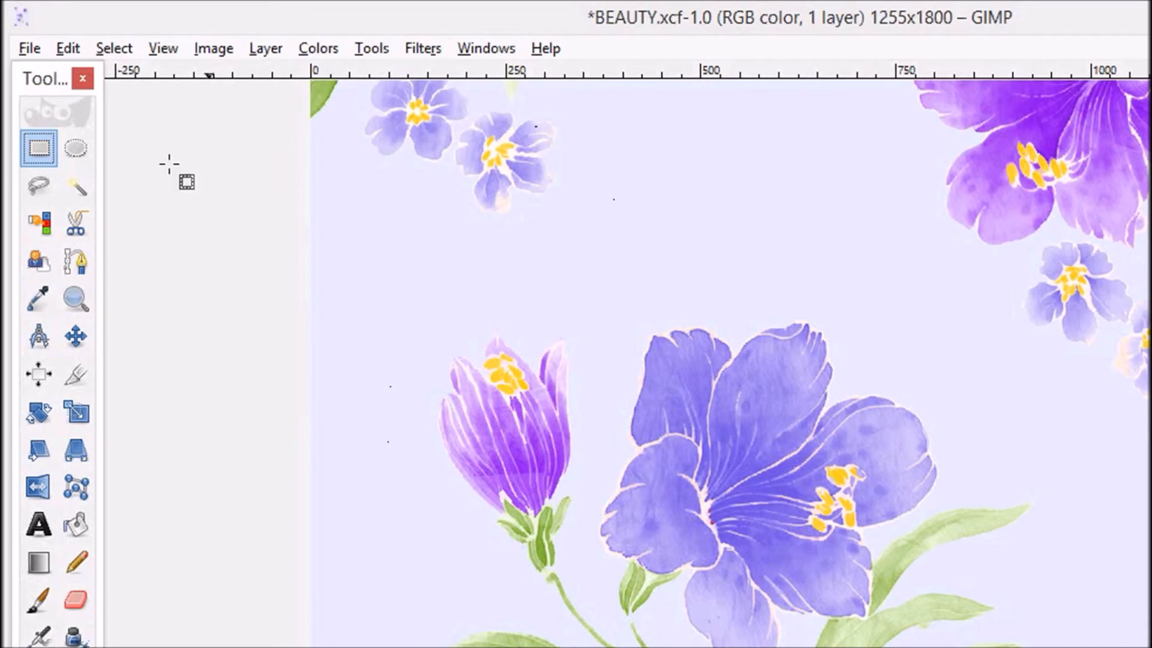
pyautogui.doubleClick(77, 149)
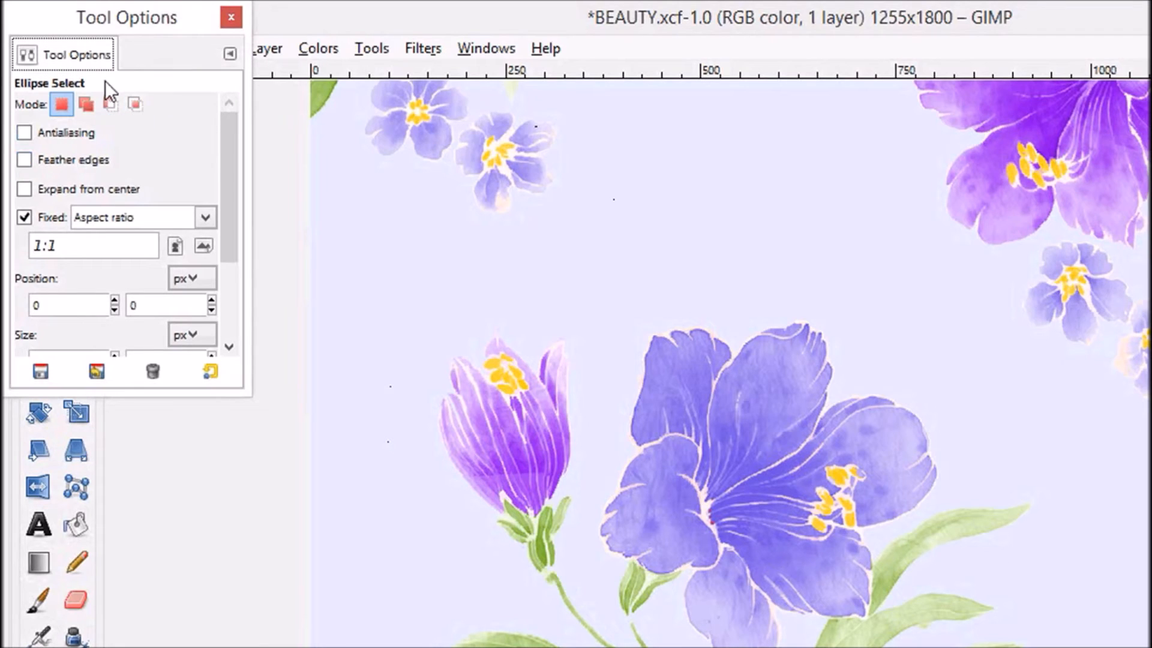
pyautogui.click(233, 16)
pyautogui.doubleClick(41, 187)
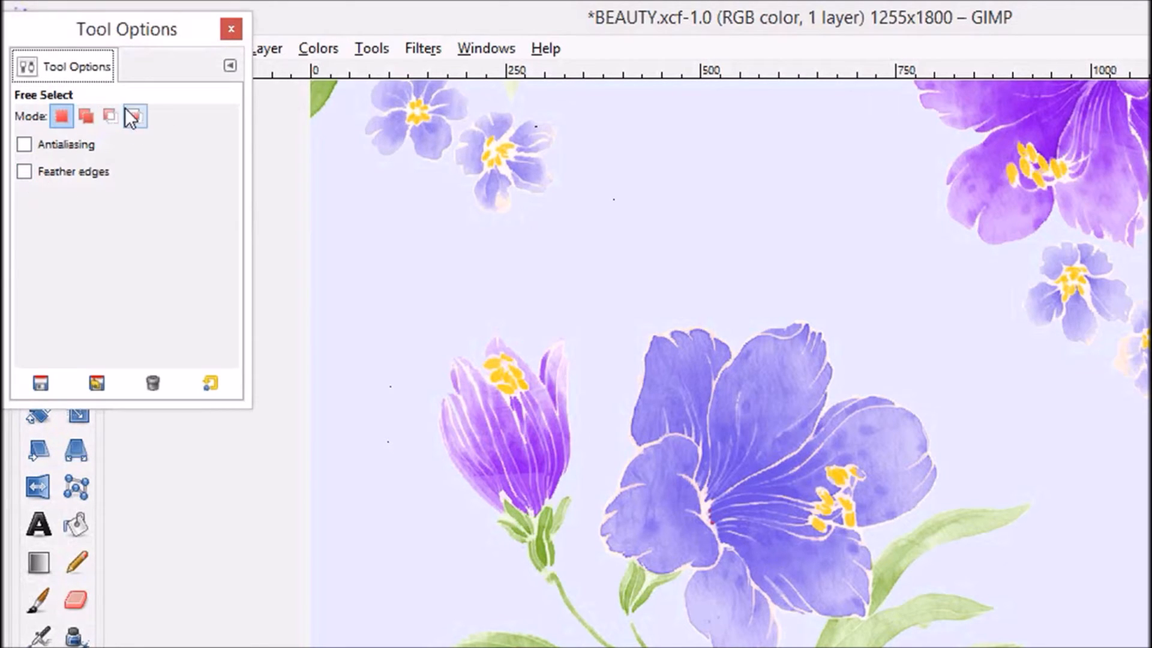
pyautogui.click(234, 25)
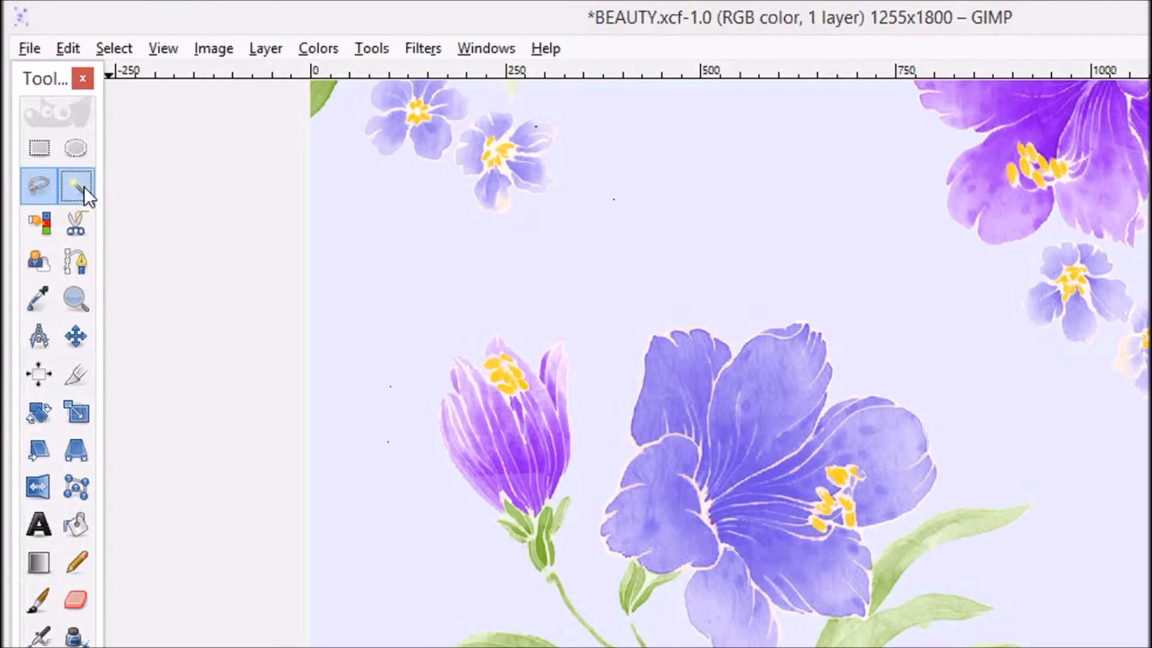
pyautogui.doubleClick(84, 186)
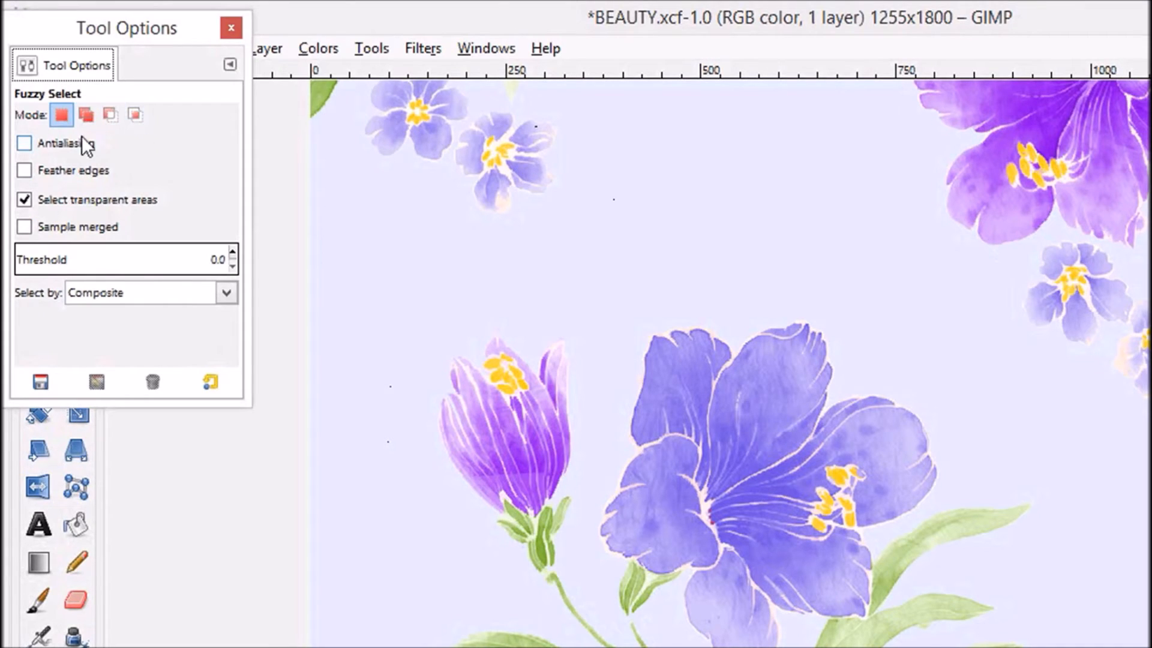
pyautogui.click(231, 28)
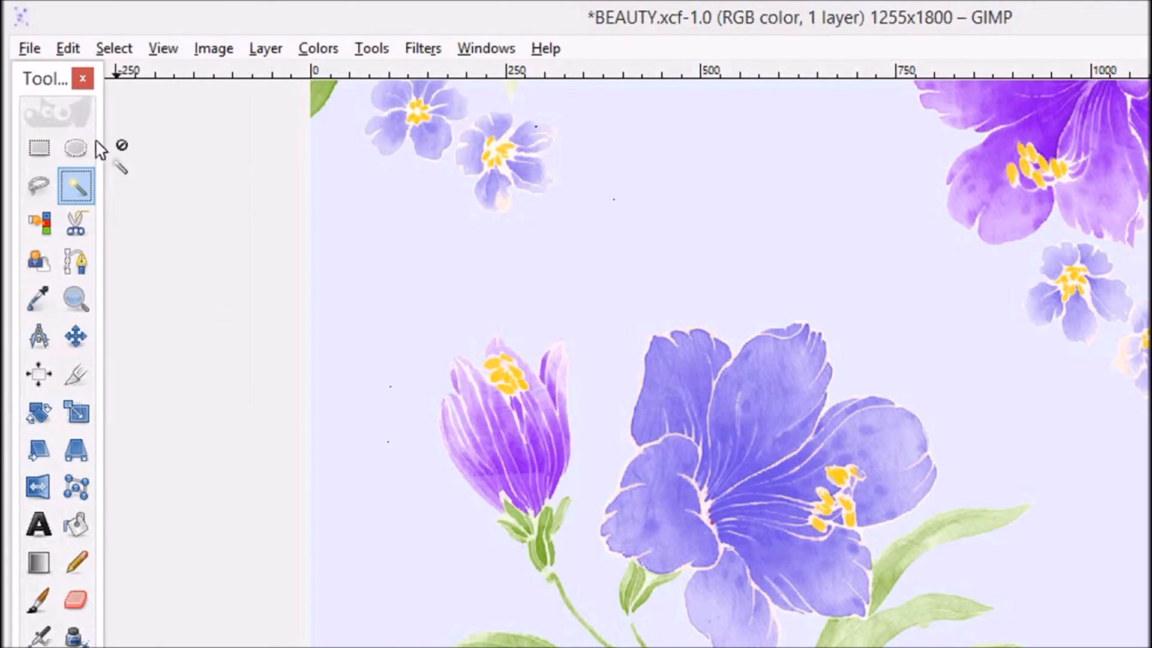
pyautogui.doubleClick(37, 221)
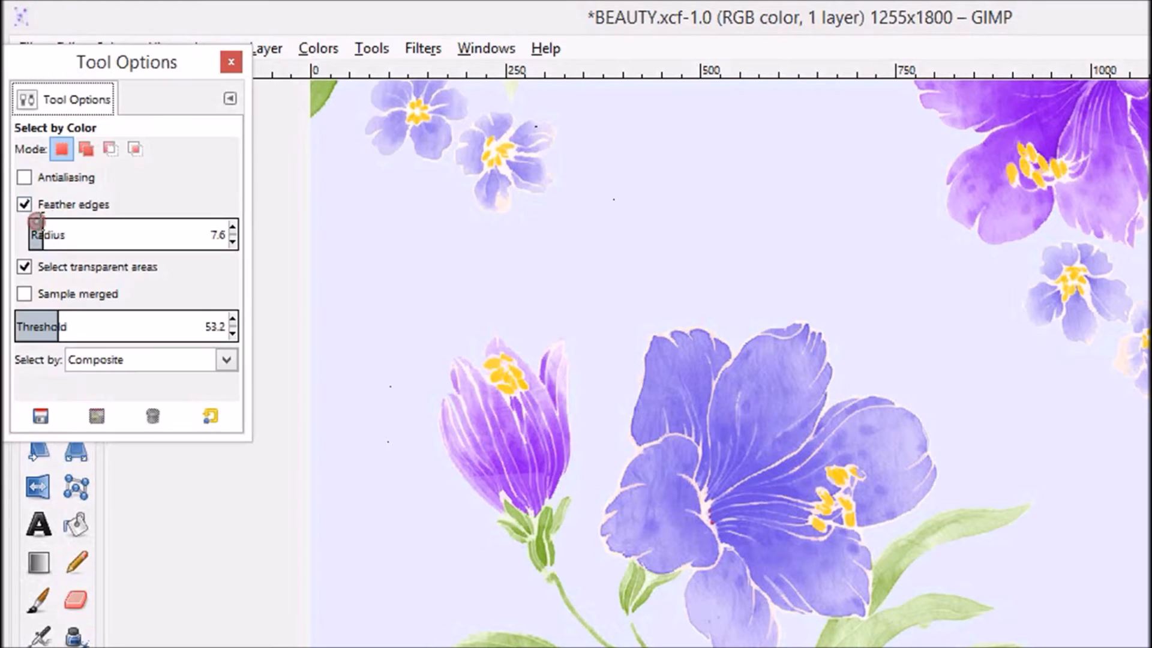
pyautogui.click(236, 58)
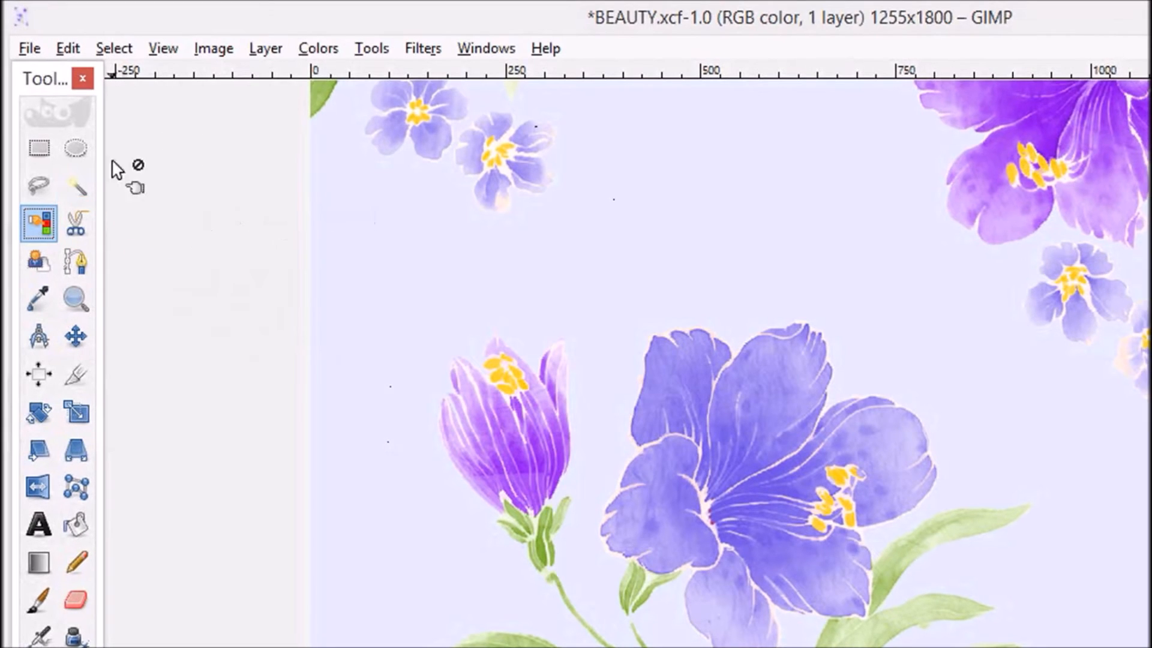
# Step: Outline the purple flower bud with a closed freehand selection using Free Select in replace mode
pyautogui.doubleClick(41, 182)
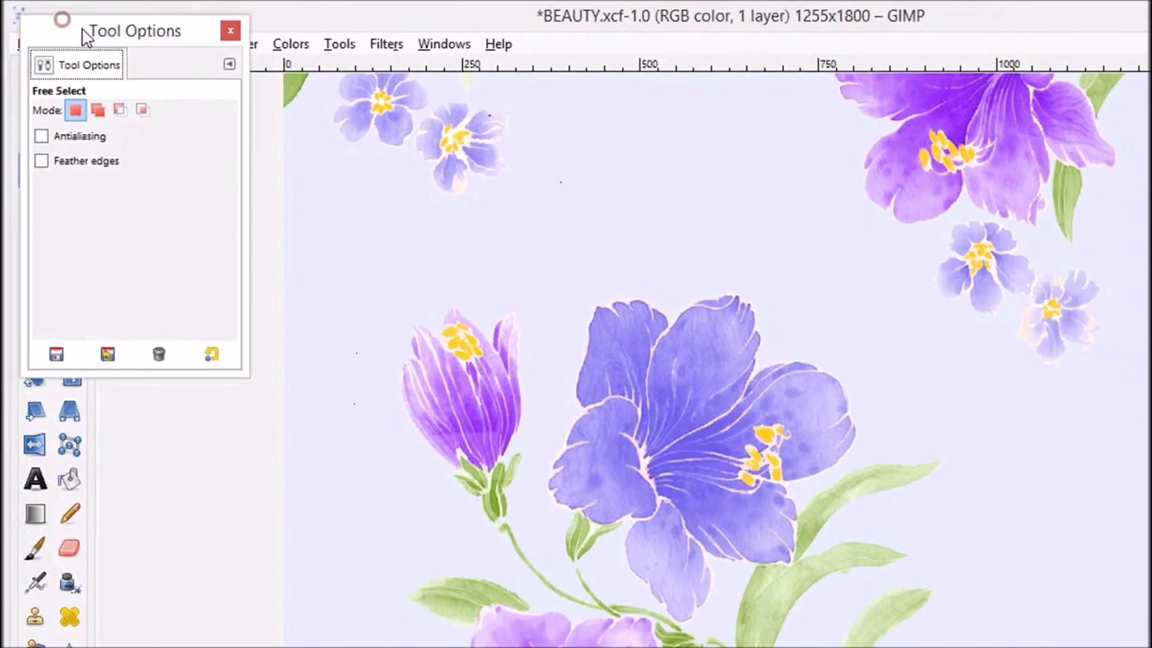
pyautogui.moveTo(68, 20); pyautogui.dragTo(213, 222)
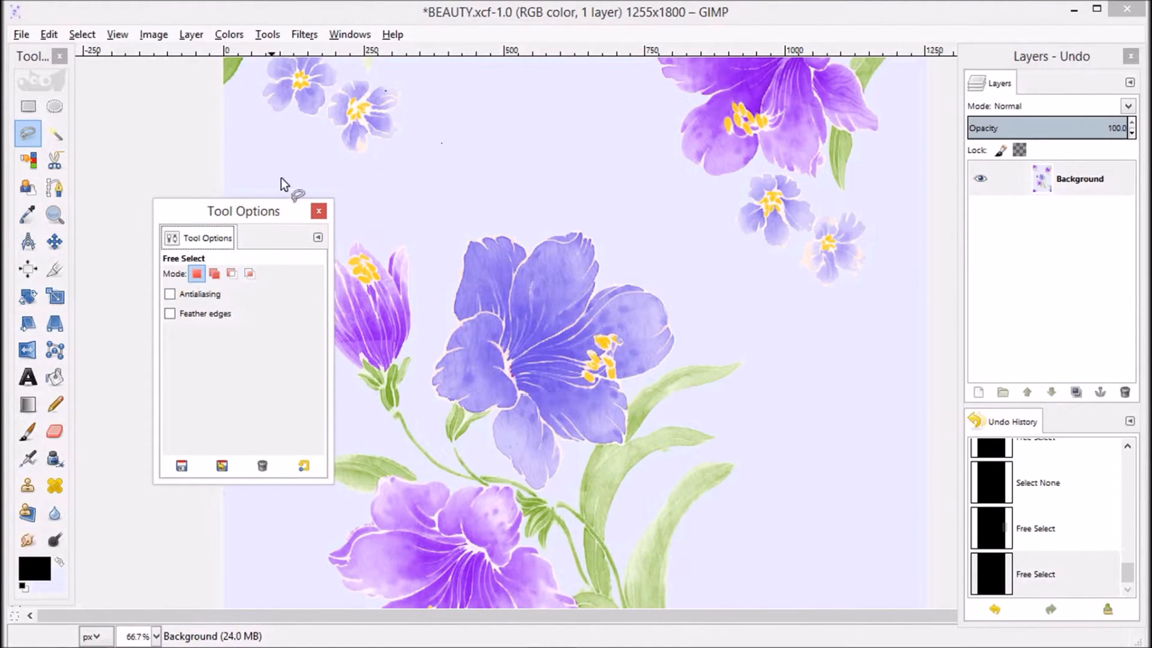
pyautogui.click(319, 211)
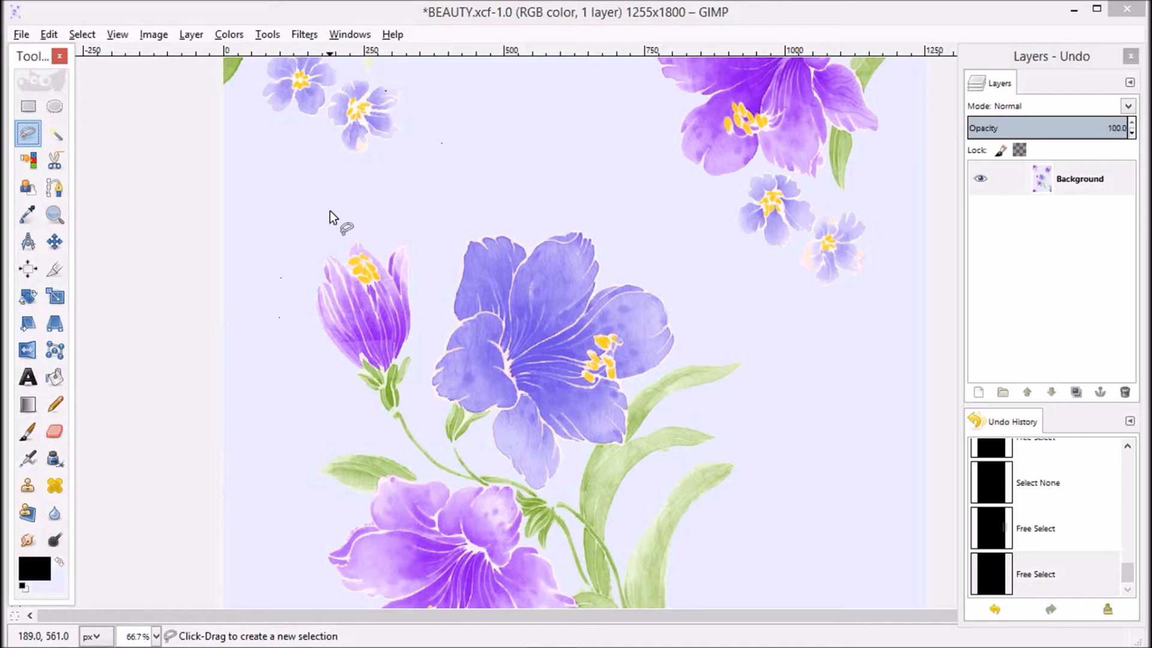
pyautogui.moveTo(330, 210)
pyautogui.mouseDown()
pyautogui.moveTo(304, 225)
pyautogui.moveTo(274, 274)
pyautogui.moveTo(287, 369)
pyautogui.mouseUp()
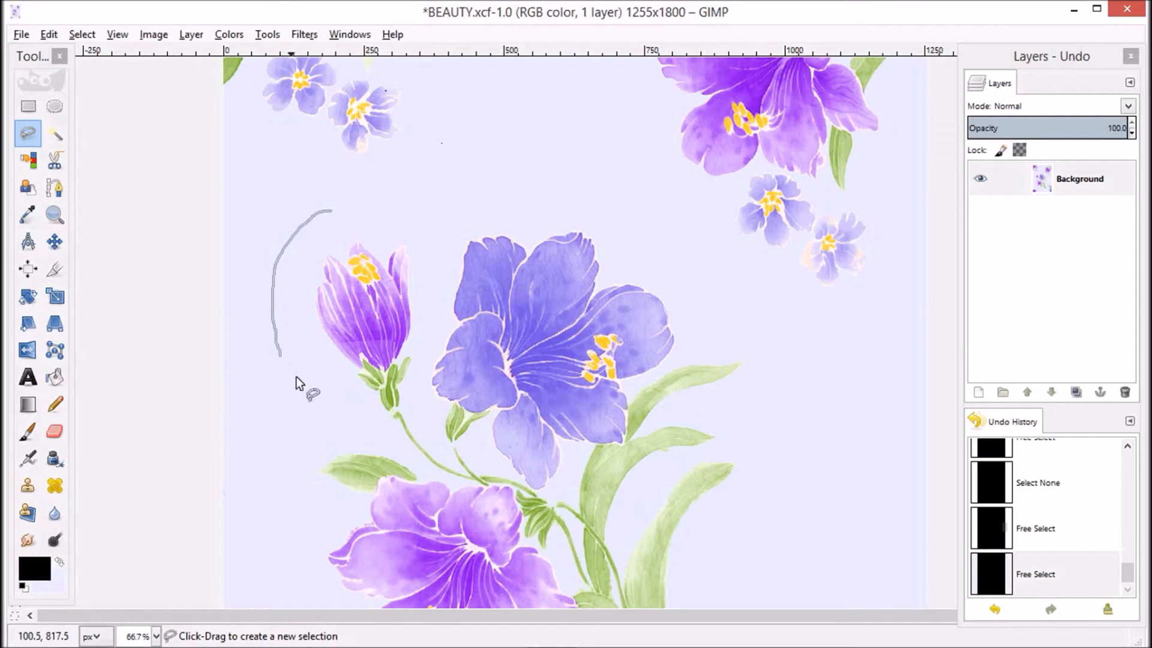
pyautogui.moveTo(423, 388)
pyautogui.mouseDown()
pyautogui.moveTo(438, 271)
pyautogui.moveTo(382, 208)
pyautogui.moveTo(330, 210)
pyautogui.mouseUp()
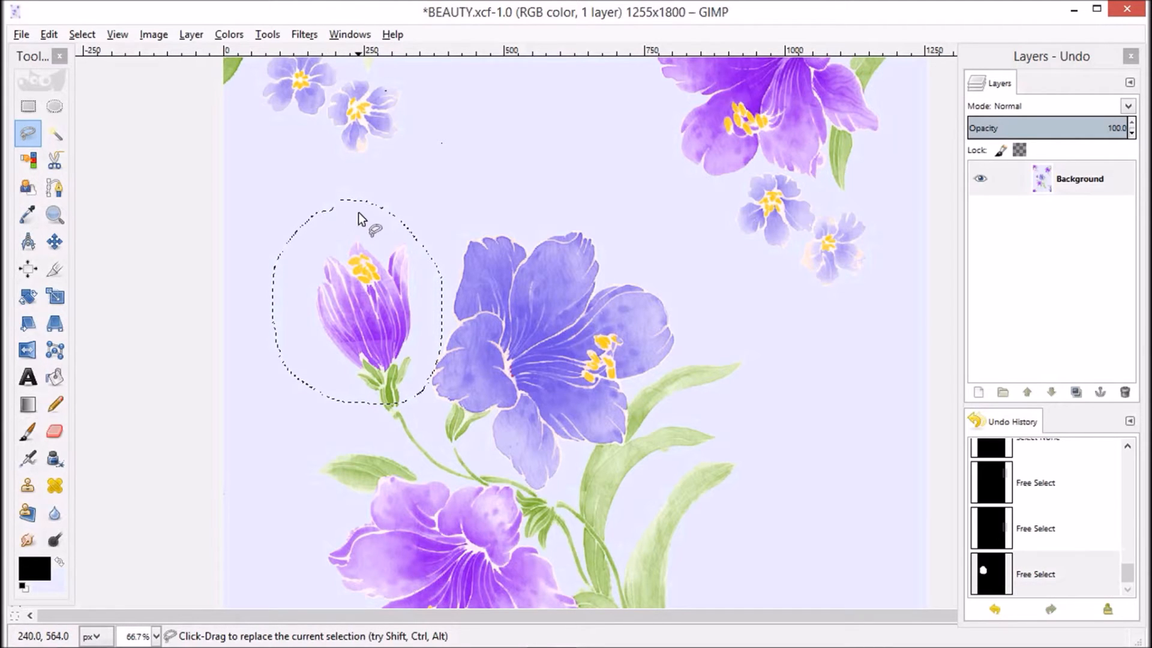
# Step: Replace the selection with successive freehand loops between the two flowers and above the bud, ending with an irregular outline around the purple bud
pyautogui.moveTo(542, 168)
pyautogui.mouseDown()
pyautogui.moveTo(527, 156)
pyautogui.moveTo(411, 163)
pyautogui.mouseUp()
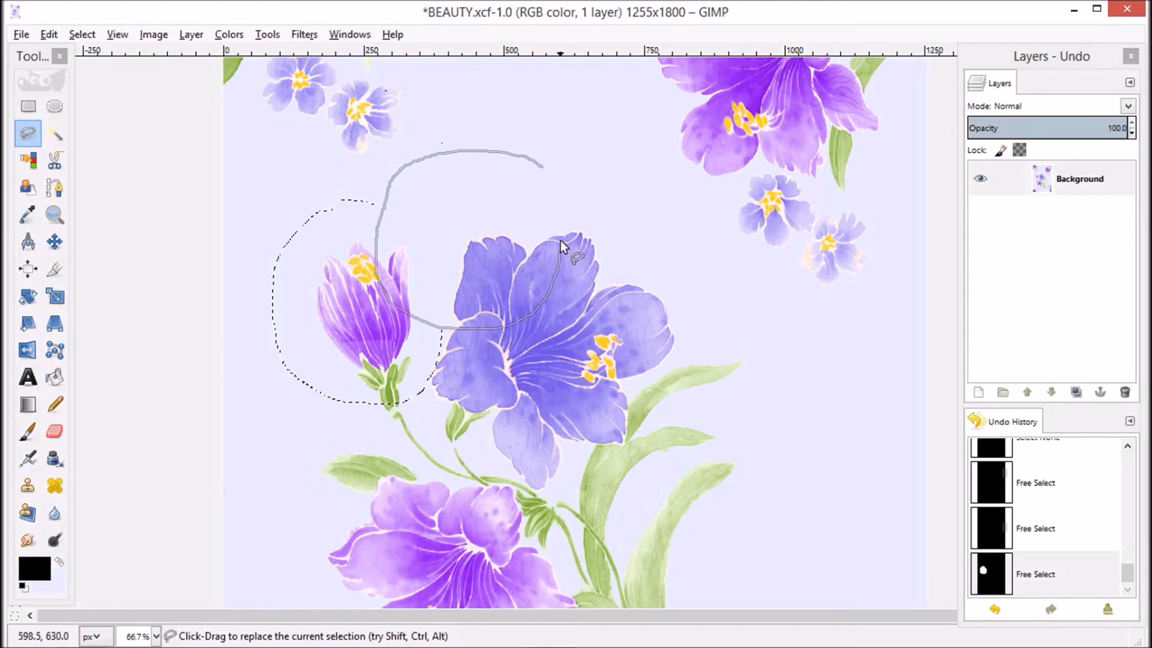
pyautogui.moveTo(545, 169); pyautogui.dragTo(544, 167)
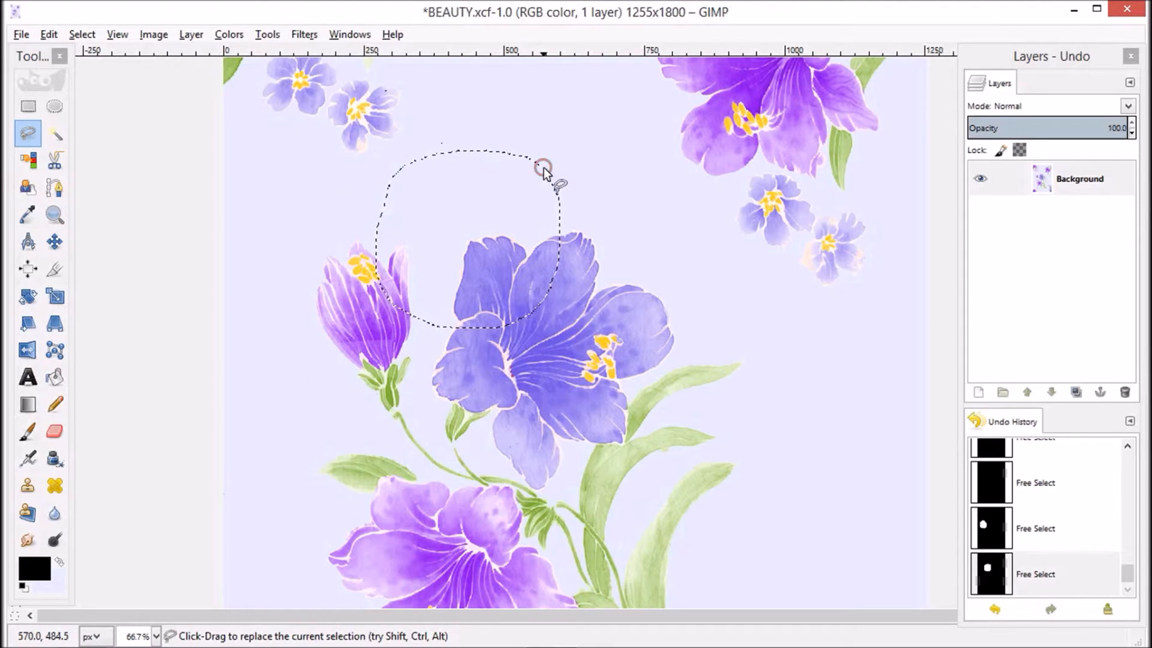
pyautogui.moveTo(400, 118)
pyautogui.mouseDown()
pyautogui.moveTo(304, 124)
pyautogui.moveTo(277, 168)
pyautogui.moveTo(274, 201)
pyautogui.moveTo(289, 241)
pyautogui.moveTo(324, 263)
pyautogui.moveTo(419, 259)
pyautogui.mouseUp()
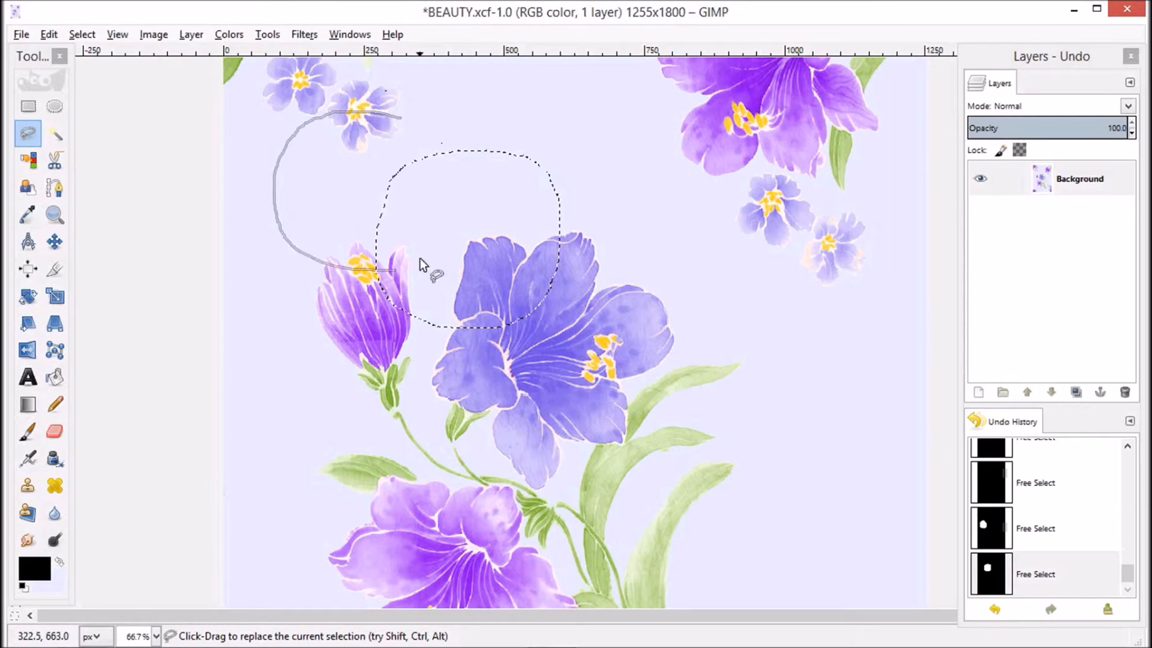
pyautogui.moveTo(423, 138); pyautogui.dragTo(404, 120)
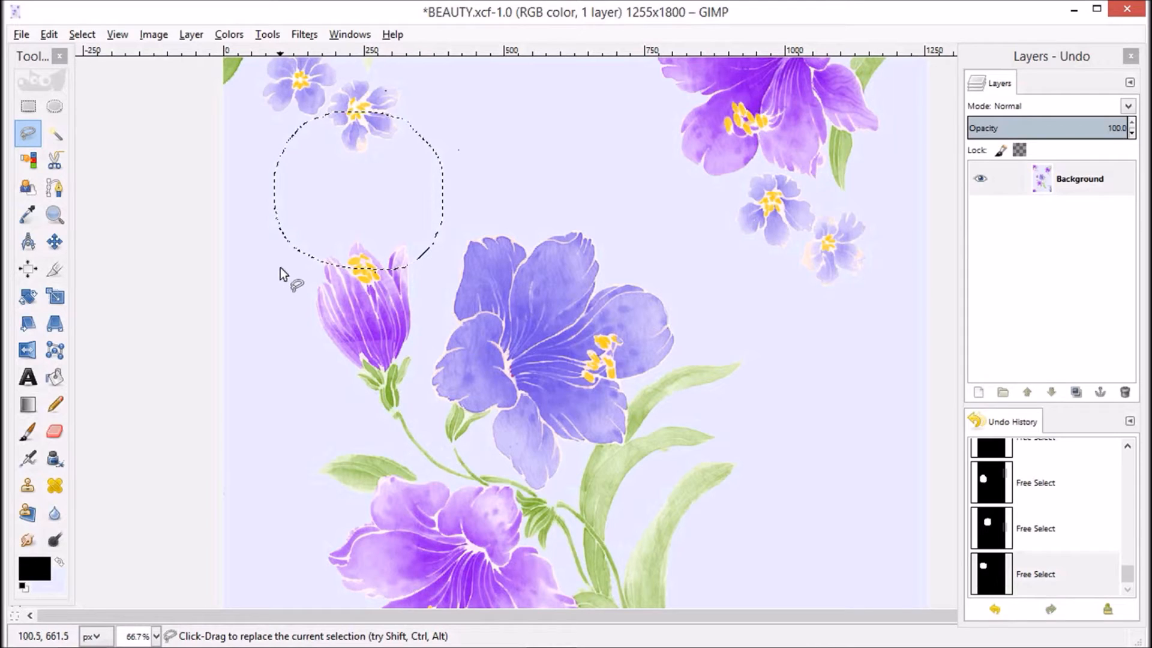
pyautogui.moveTo(279, 267)
pyautogui.mouseDown()
pyautogui.moveTo(289, 343)
pyautogui.moveTo(314, 373)
pyautogui.mouseUp()
pyautogui.moveTo(398, 271)
pyautogui.mouseDown()
pyautogui.moveTo(364, 235)
pyautogui.moveTo(303, 235)
pyautogui.moveTo(279, 266)
pyautogui.mouseUp()
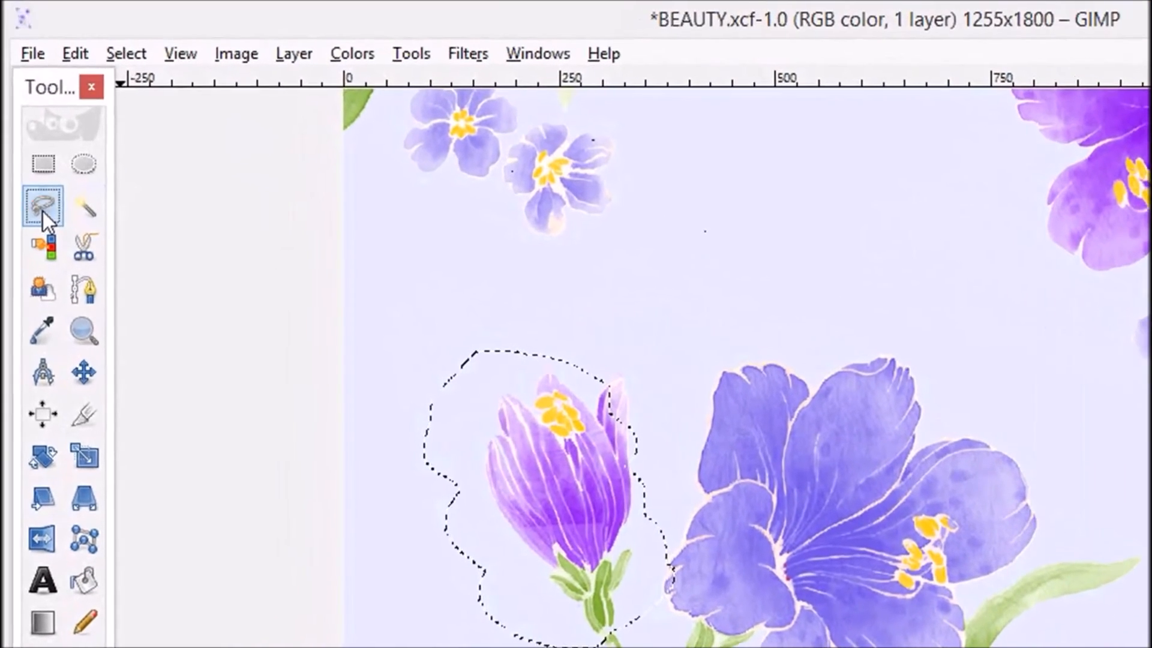
# Step: Set Free Select to add to the current selection and add freehand areas above the bud and over the blue flower's left petals
pyautogui.doubleClick(27, 135)
pyautogui.click(42, 211)
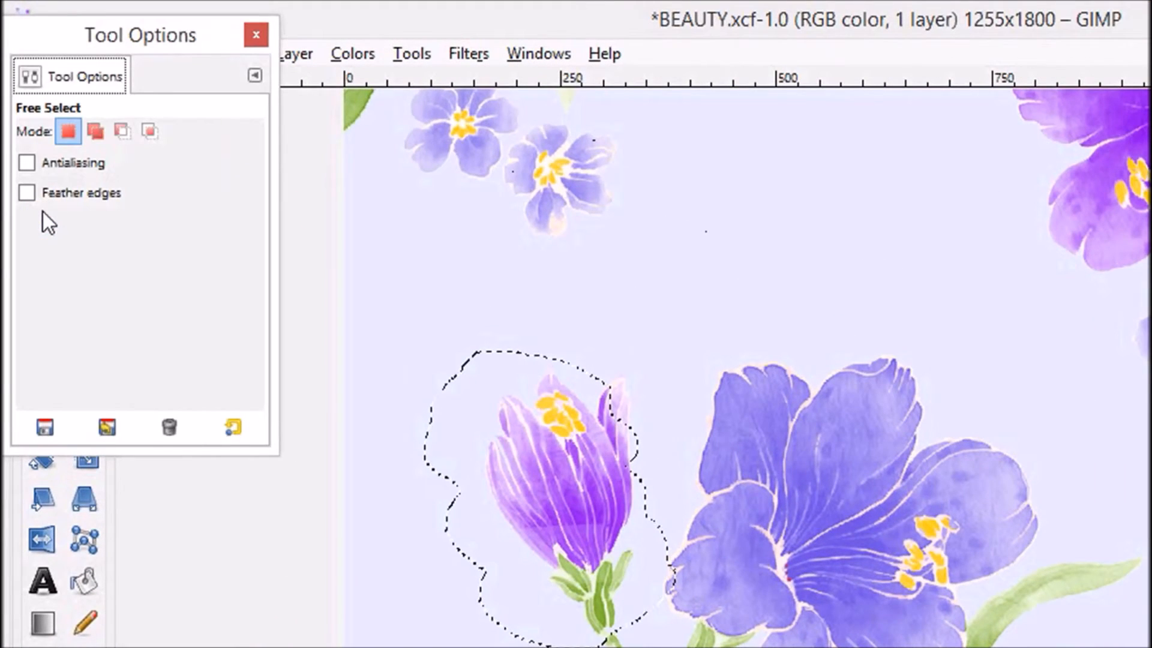
pyautogui.click(97, 132)
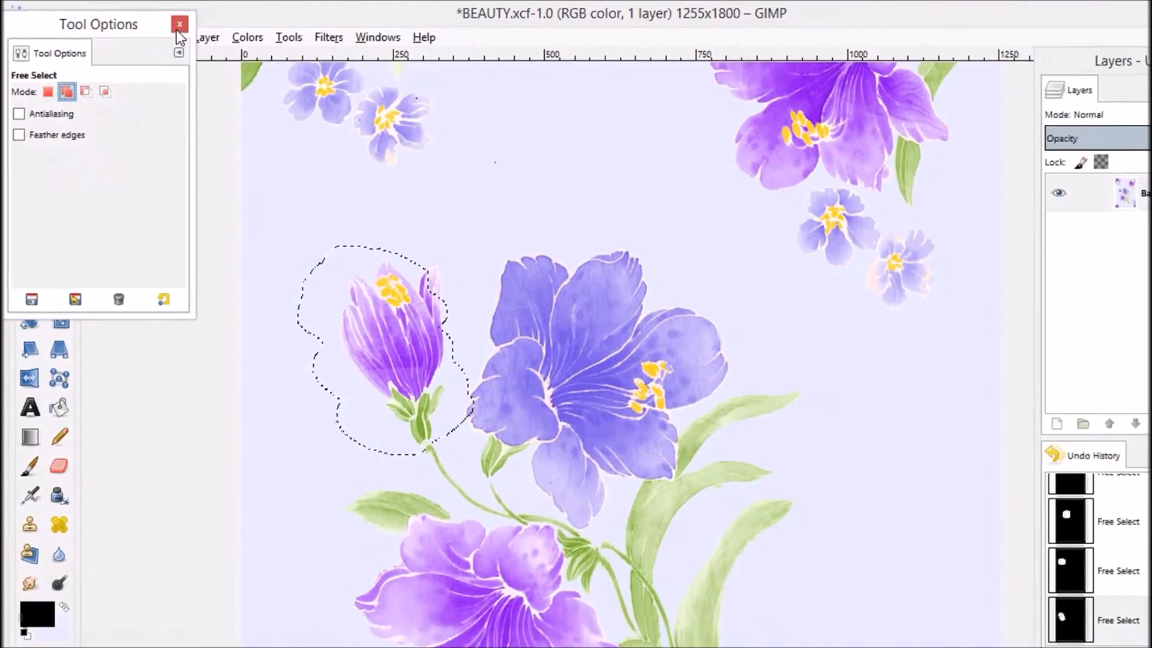
pyautogui.click(238, 32)
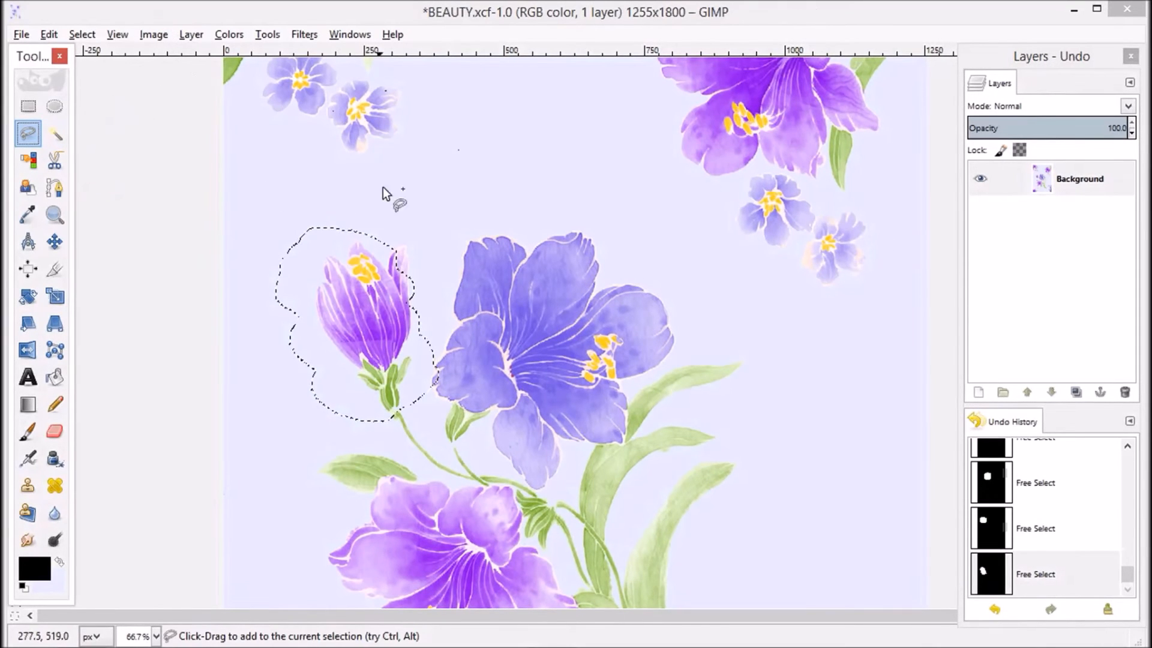
pyautogui.click(433, 169)
pyautogui.moveTo(330, 222)
pyautogui.mouseDown()
pyautogui.moveTo(342, 273)
pyautogui.moveTo(416, 286)
pyautogui.moveTo(459, 264)
pyautogui.mouseUp()
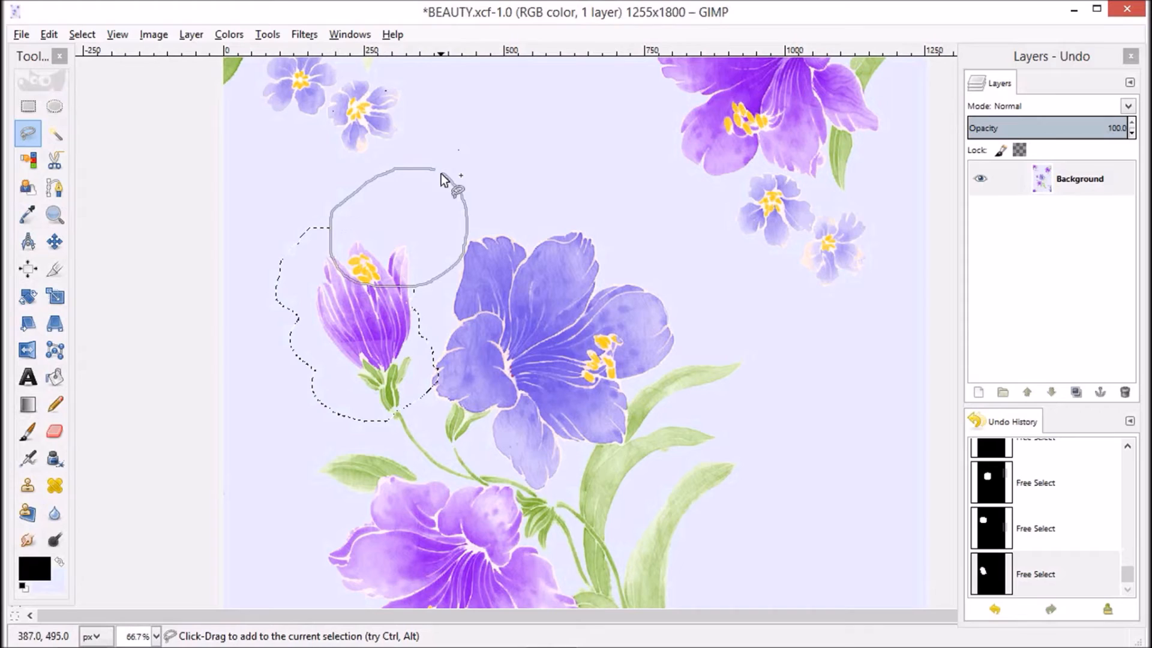
pyautogui.moveTo(435, 173); pyautogui.dragTo(433, 170)
pyautogui.moveTo(542, 287)
pyautogui.mouseDown()
pyautogui.moveTo(520, 264)
pyautogui.moveTo(444, 240)
pyautogui.mouseUp()
pyautogui.moveTo(532, 362); pyautogui.dragTo(543, 289)
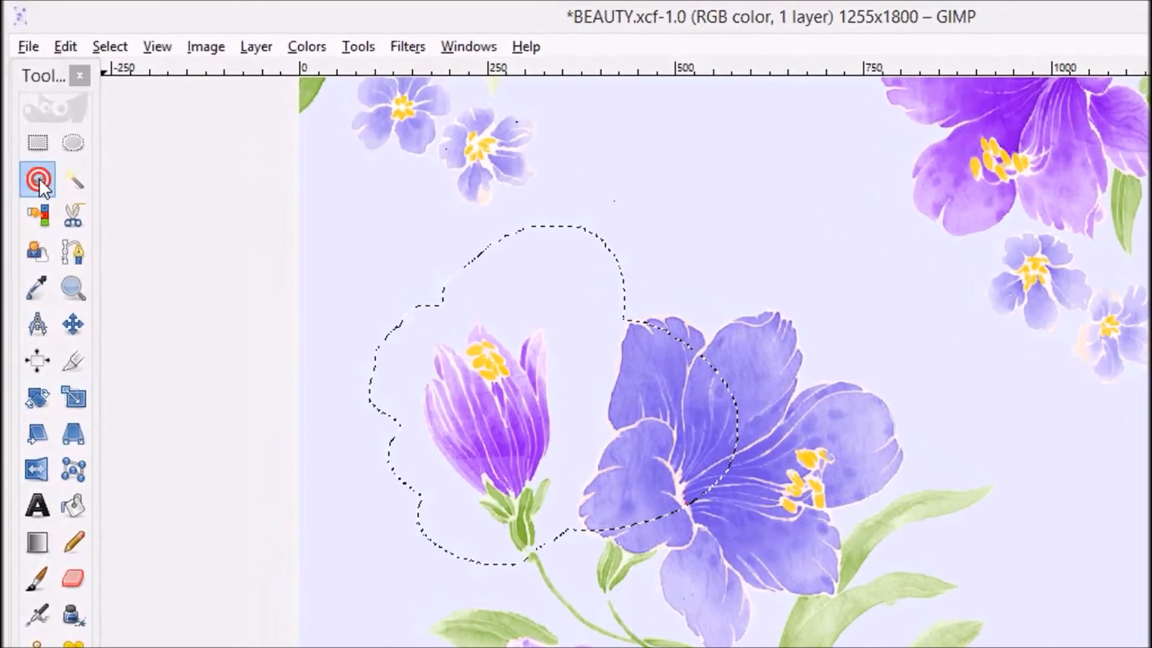
# Step: Set Free Select to subtract from the current selection and remove the area between the purple bud and across the blue flower with a closed freehand loop
pyautogui.doubleClick(29, 134)
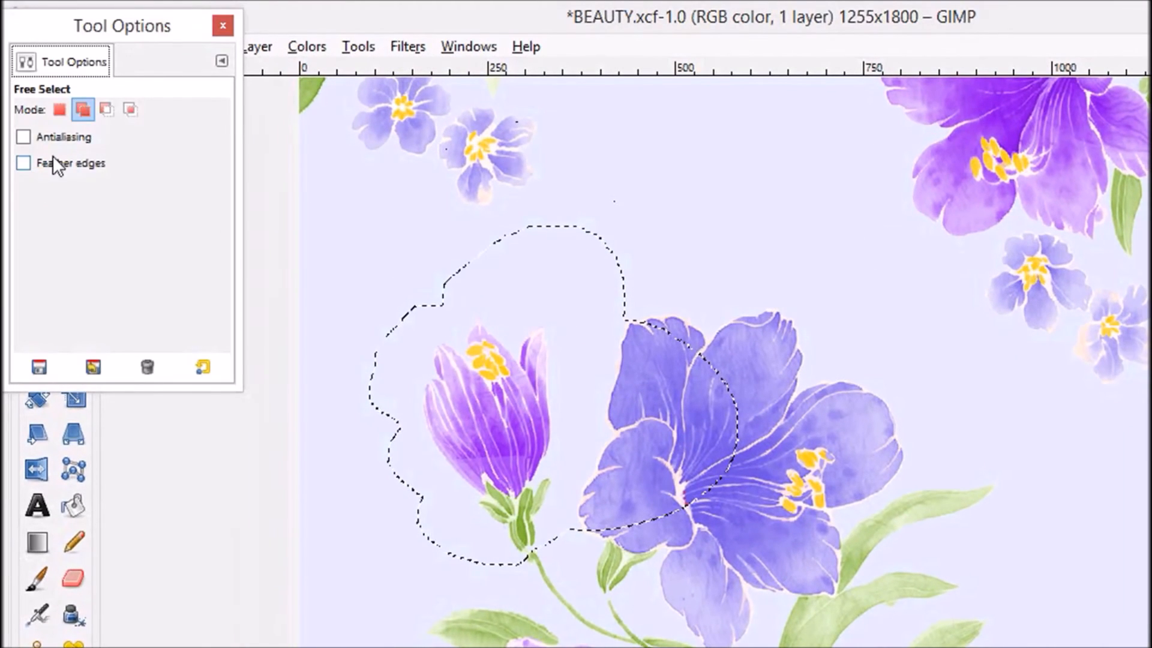
pyautogui.click(105, 109)
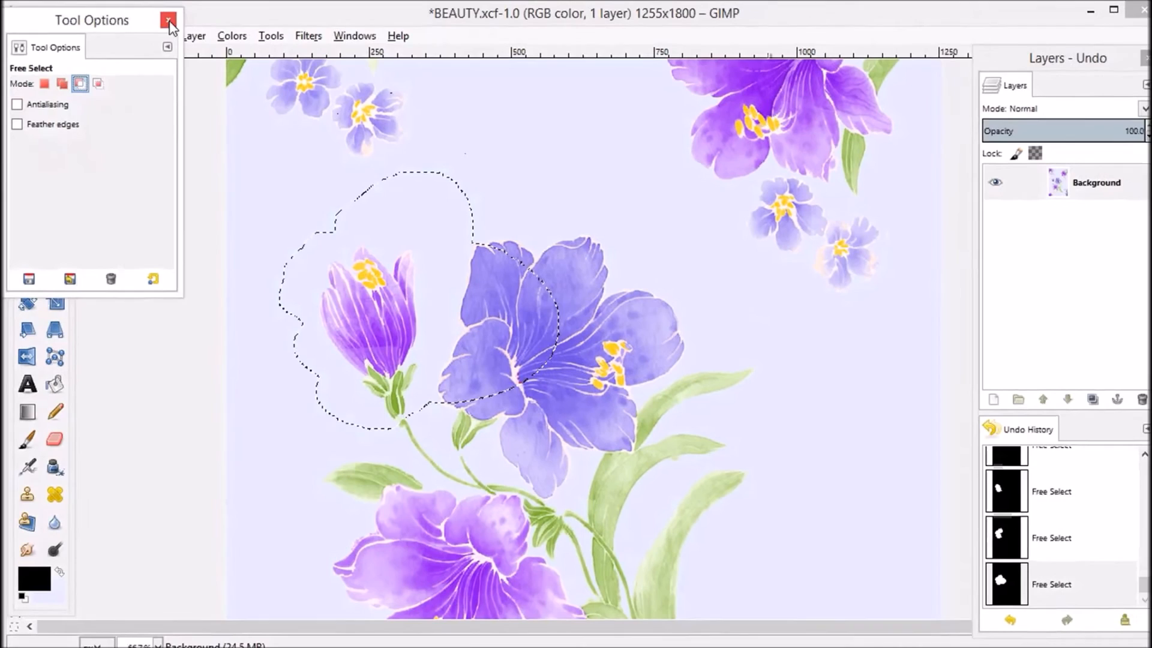
pyautogui.click(169, 22)
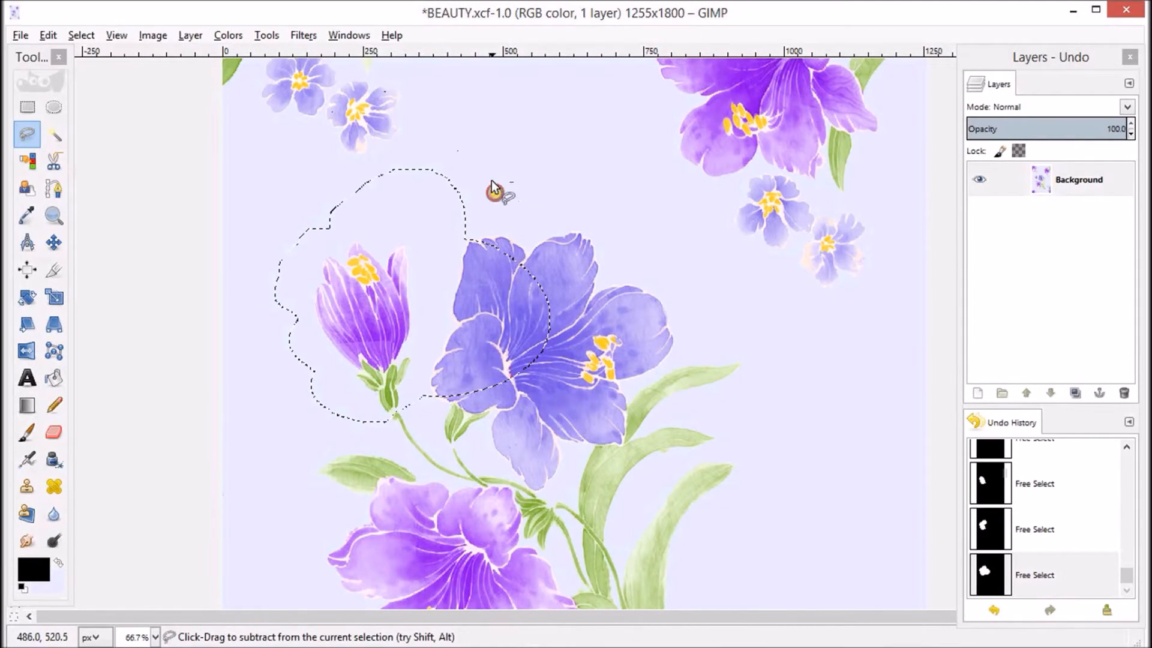
pyautogui.moveTo(495, 192); pyautogui.dragTo(434, 168)
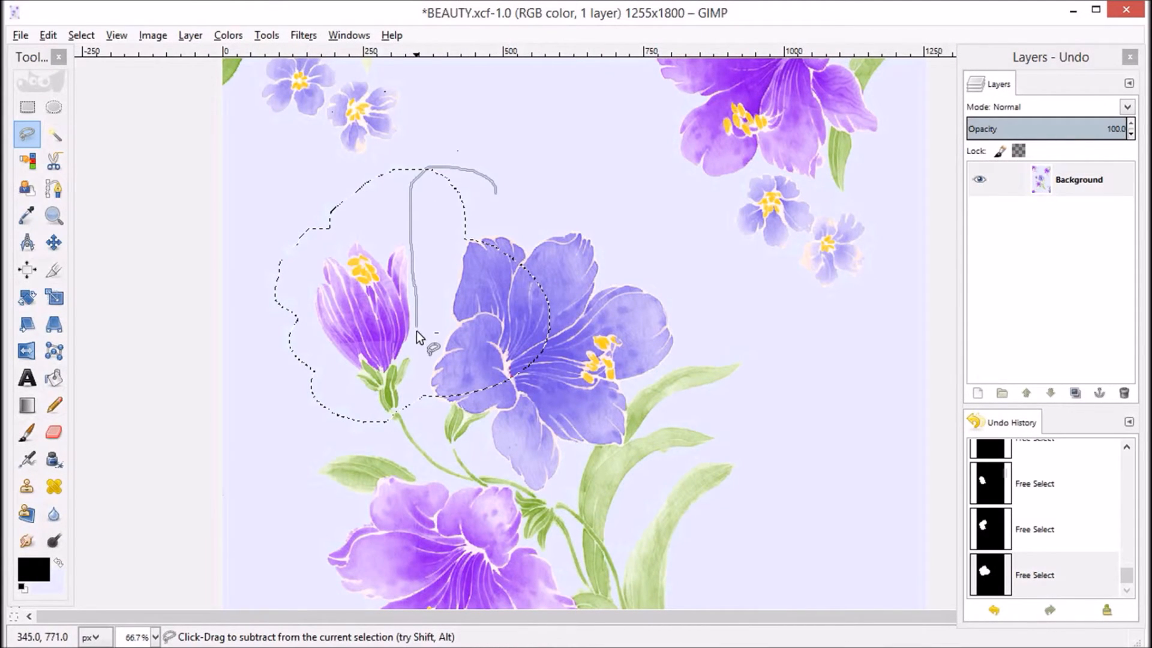
pyautogui.moveTo(593, 378); pyautogui.dragTo(529, 226)
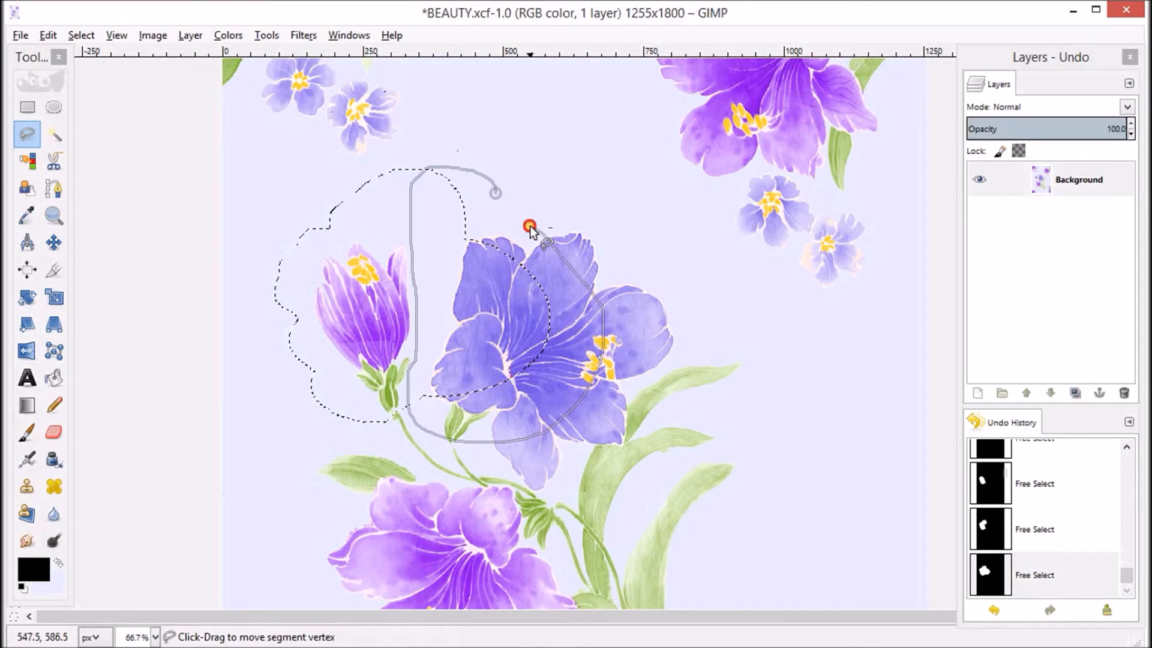
pyautogui.click(498, 191)
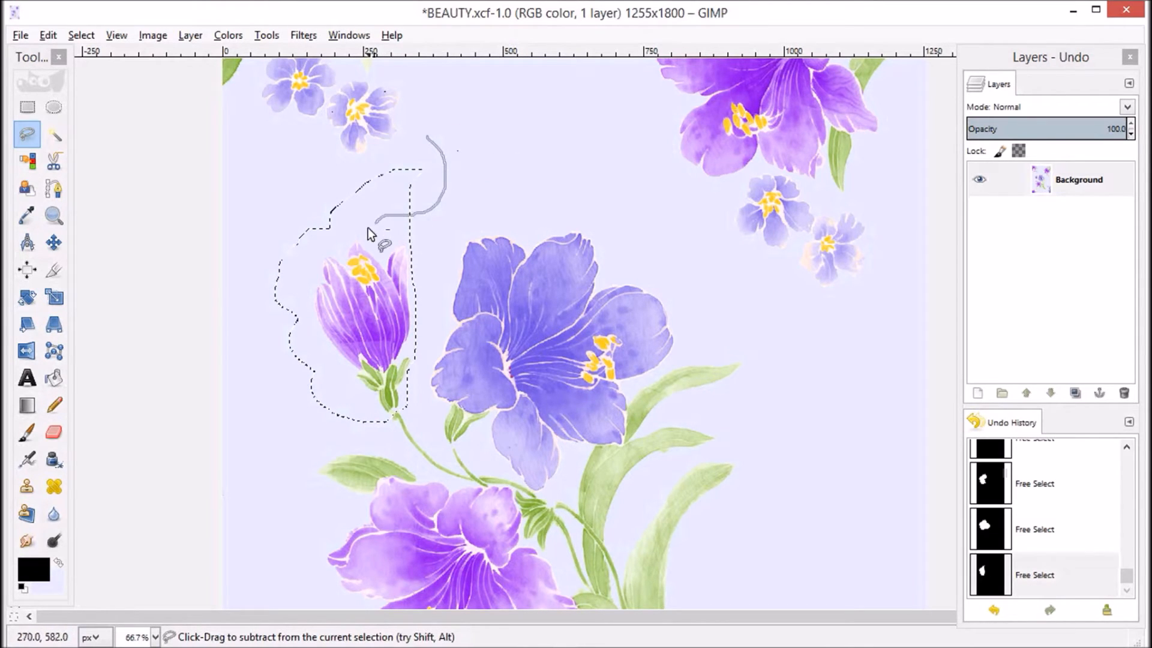
# Step: Subtract freehand loops above the purple bud and along its left side to tighten the selection around the bud
pyautogui.click(426, 139)
pyautogui.click(261, 251)
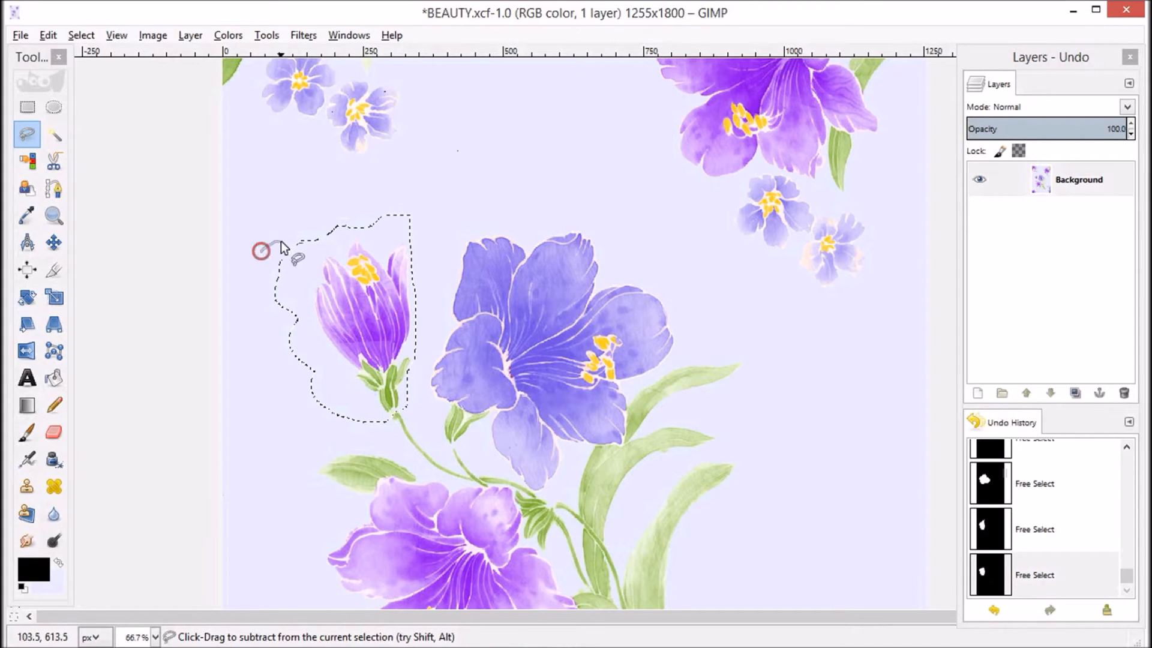
pyautogui.moveTo(303, 321); pyautogui.dragTo(337, 373)
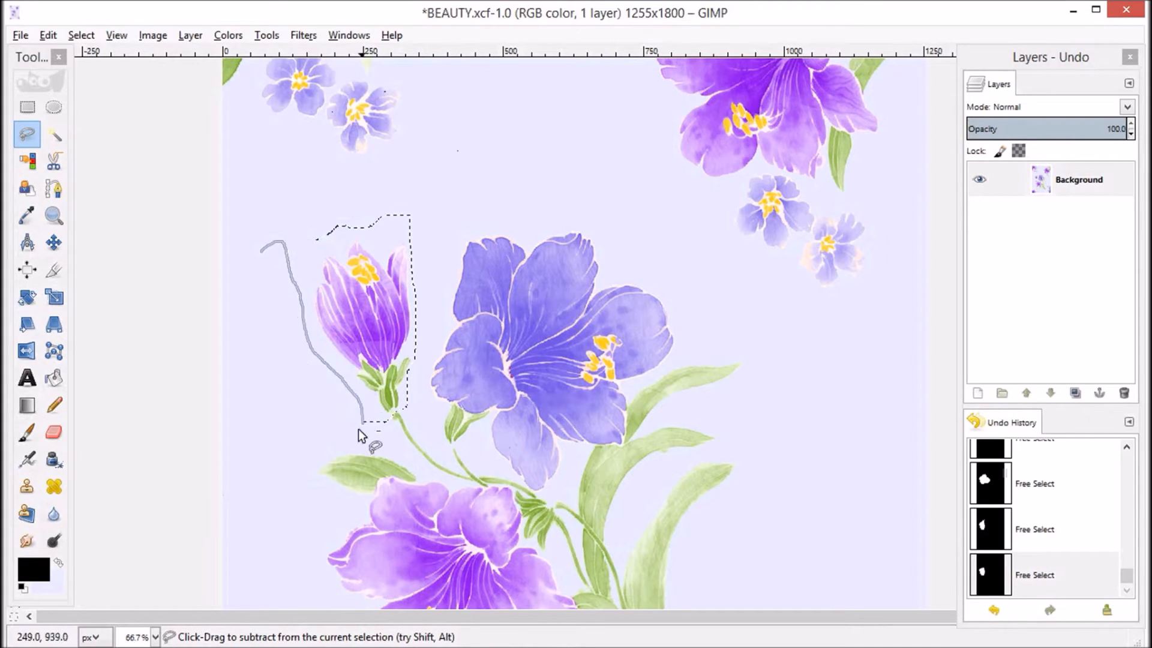
pyautogui.moveTo(275, 394); pyautogui.dragTo(255, 276)
pyautogui.click(262, 249)
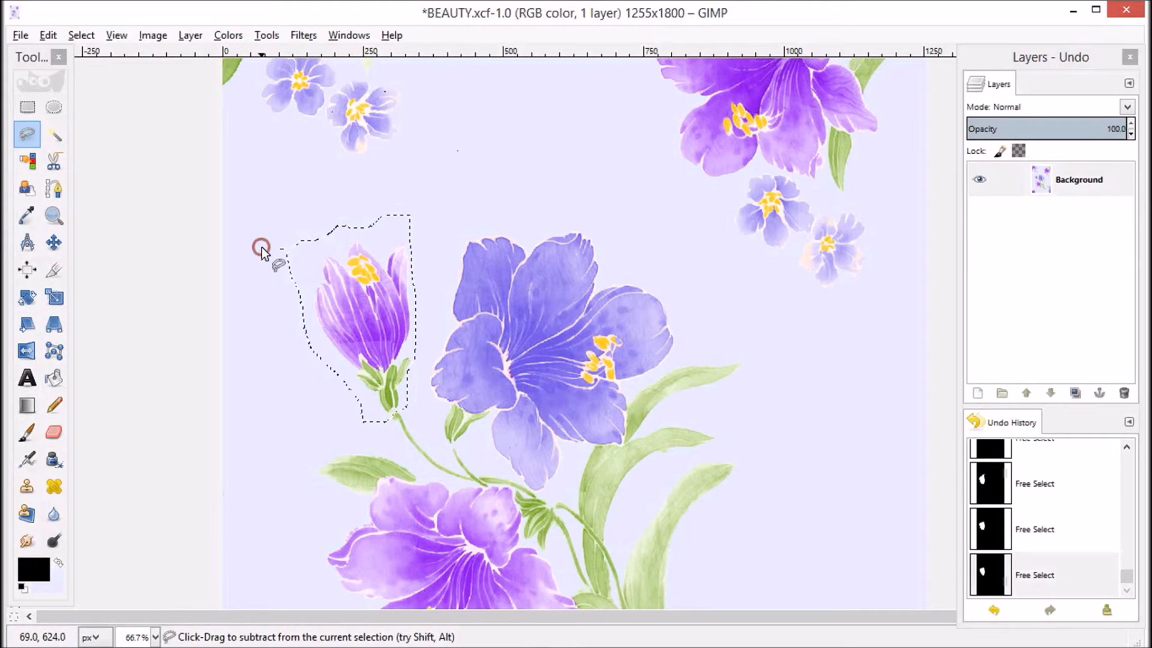
# Step: Set Free Select to intersect with the current selection and loop around the bud's upper half so only the overlapping area stays selected
pyautogui.doubleClick(29, 137)
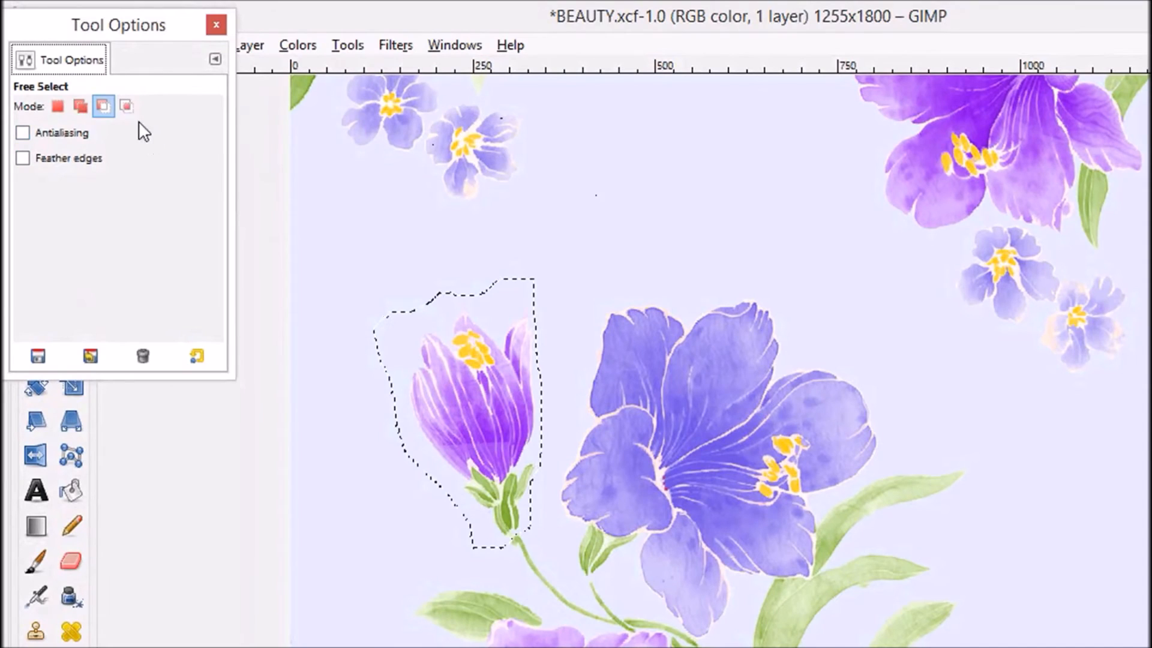
pyautogui.click(127, 106)
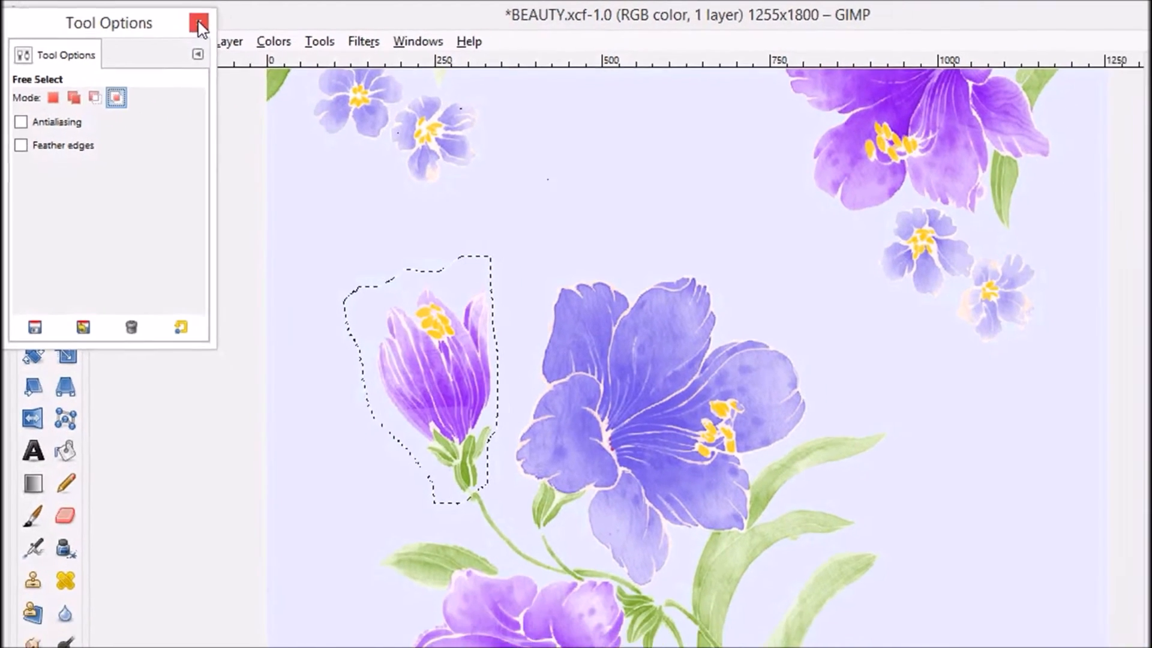
pyautogui.click(214, 25)
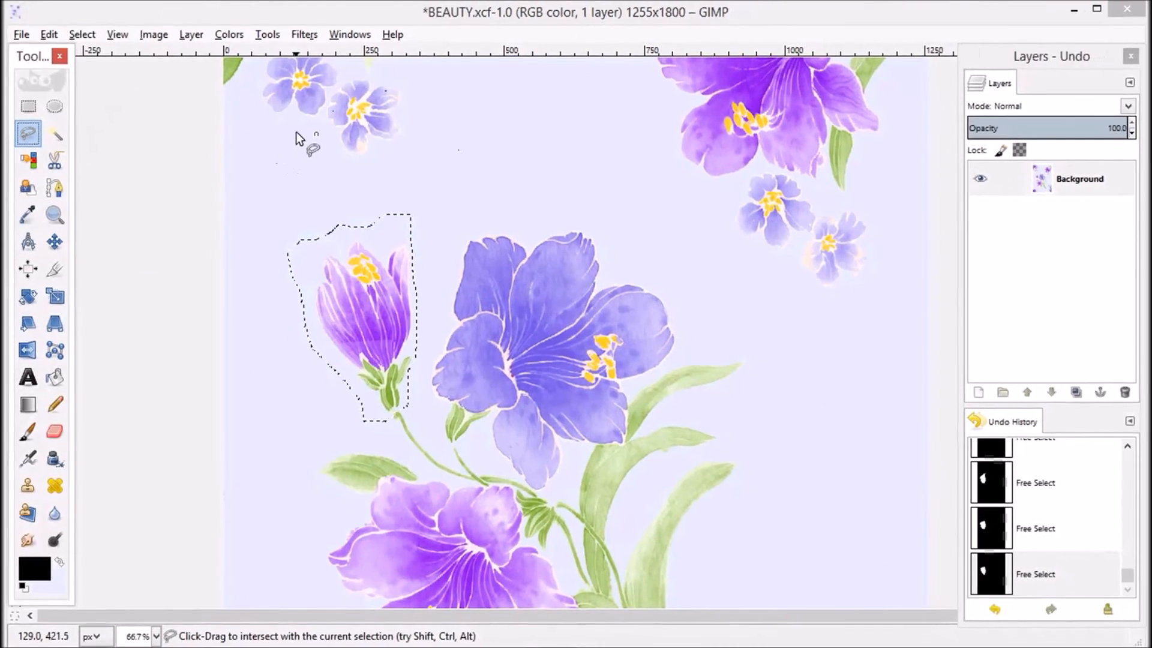
pyautogui.moveTo(296, 132)
pyautogui.mouseDown()
pyautogui.moveTo(251, 200)
pyautogui.moveTo(249, 281)
pyautogui.moveTo(270, 306)
pyautogui.mouseUp()
pyautogui.moveTo(326, 331)
pyautogui.mouseDown()
pyautogui.moveTo(365, 318)
pyautogui.moveTo(396, 285)
pyautogui.mouseUp()
pyautogui.moveTo(396, 188)
pyautogui.mouseDown()
pyautogui.moveTo(369, 148)
pyautogui.moveTo(291, 130)
pyautogui.mouseUp()
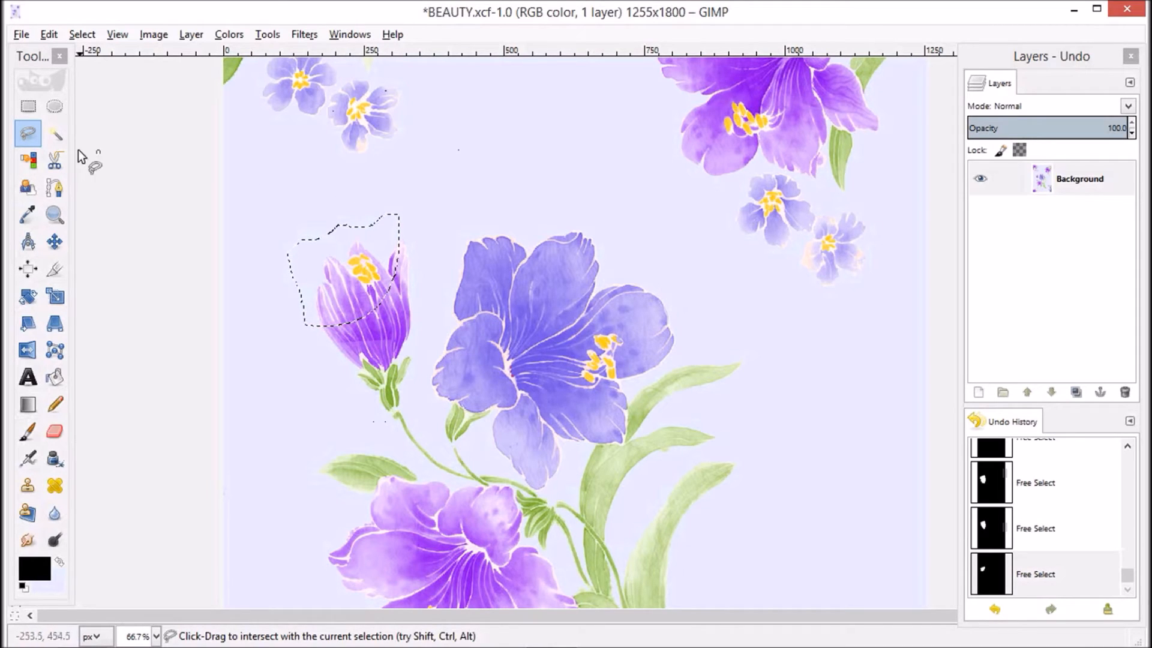
# Step: Review the Rectangle Select options, draw a tall rectangular selection around the purple bud without a fixed aspect ratio, and deselect it
pyautogui.doubleClick(28, 106)
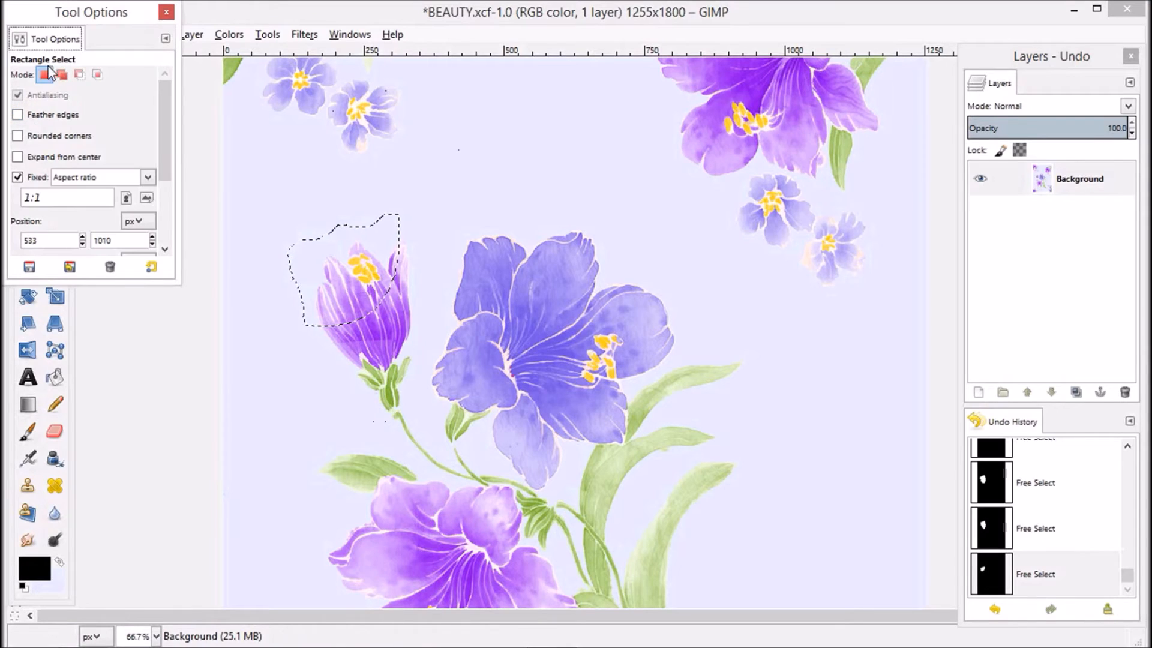
pyautogui.click(166, 12)
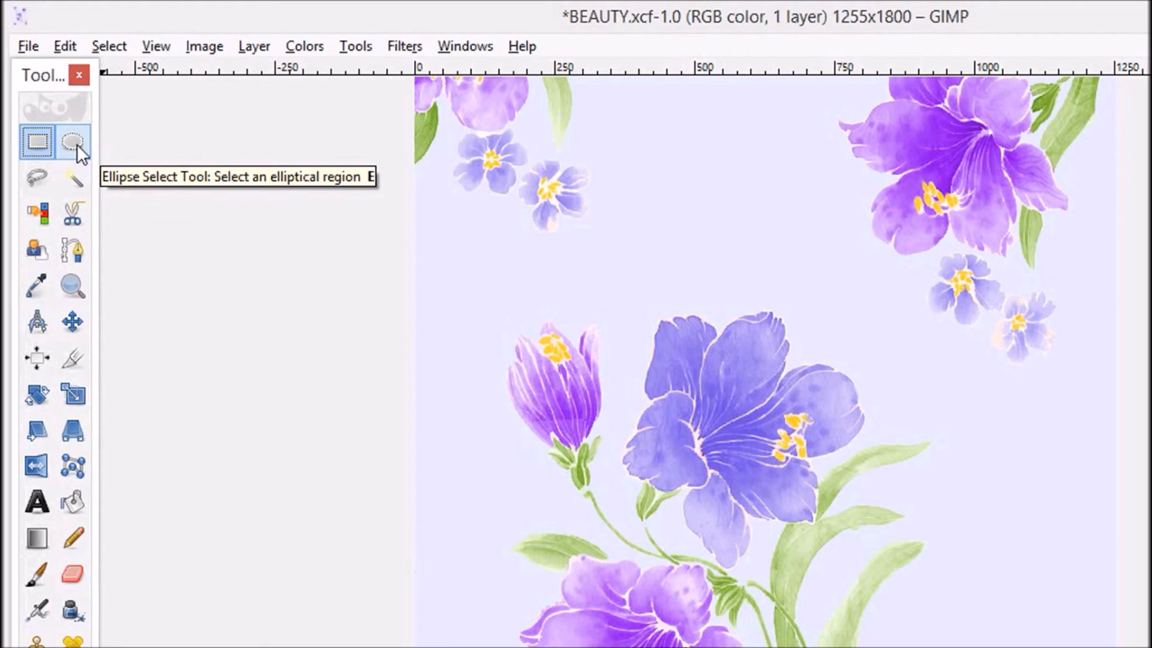
pyautogui.doubleClick(34, 142)
pyautogui.moveTo(60, 16); pyautogui.dragTo(182, 210)
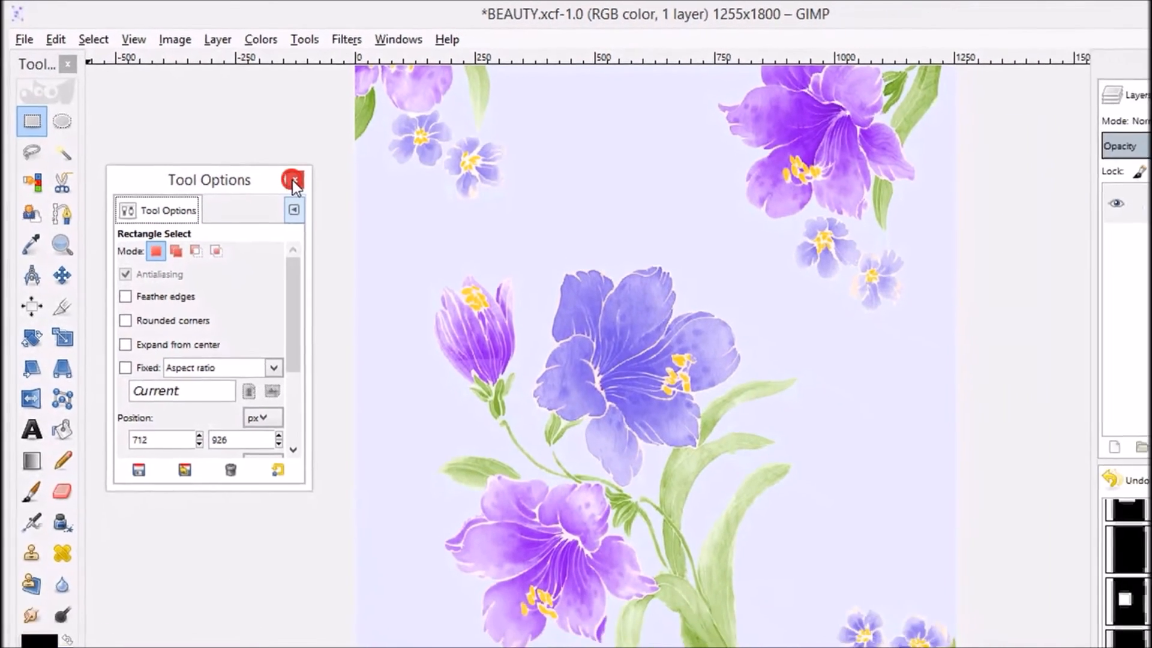
pyautogui.click(344, 210)
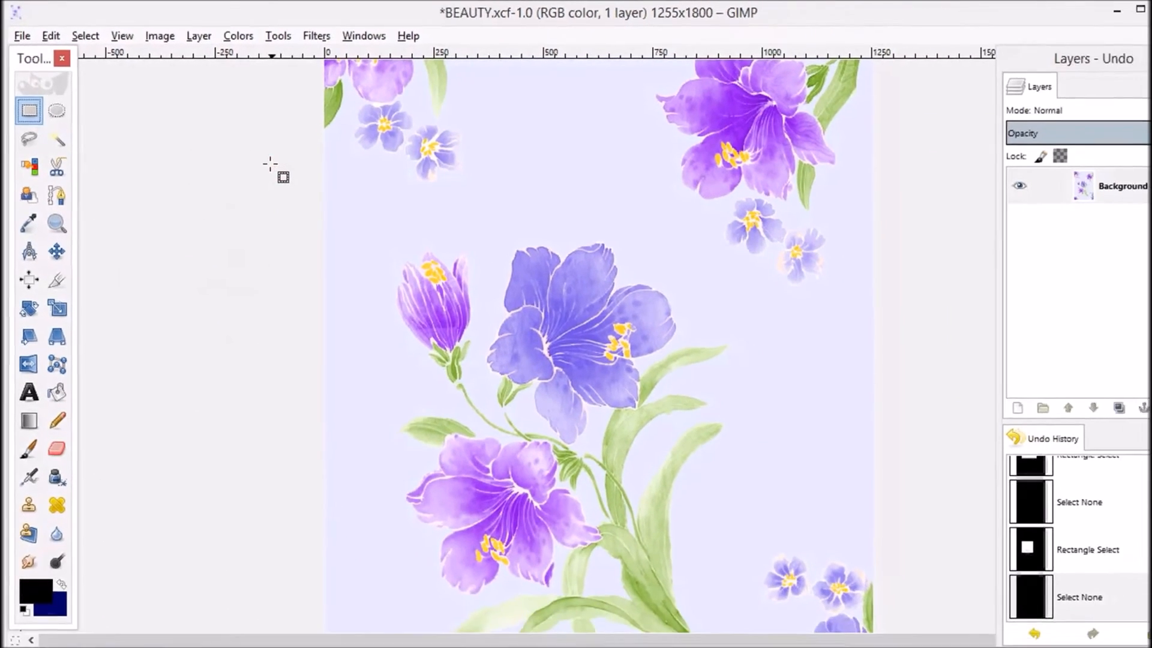
pyautogui.moveTo(385, 217); pyautogui.dragTo(483, 412)
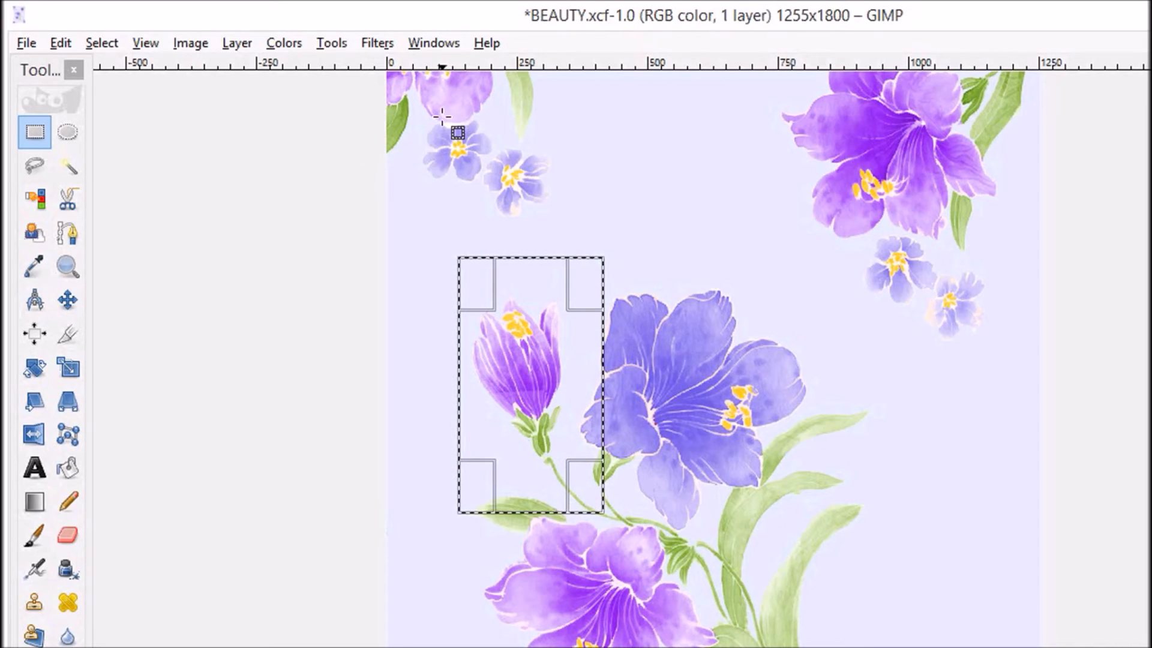
pyautogui.click(441, 193)
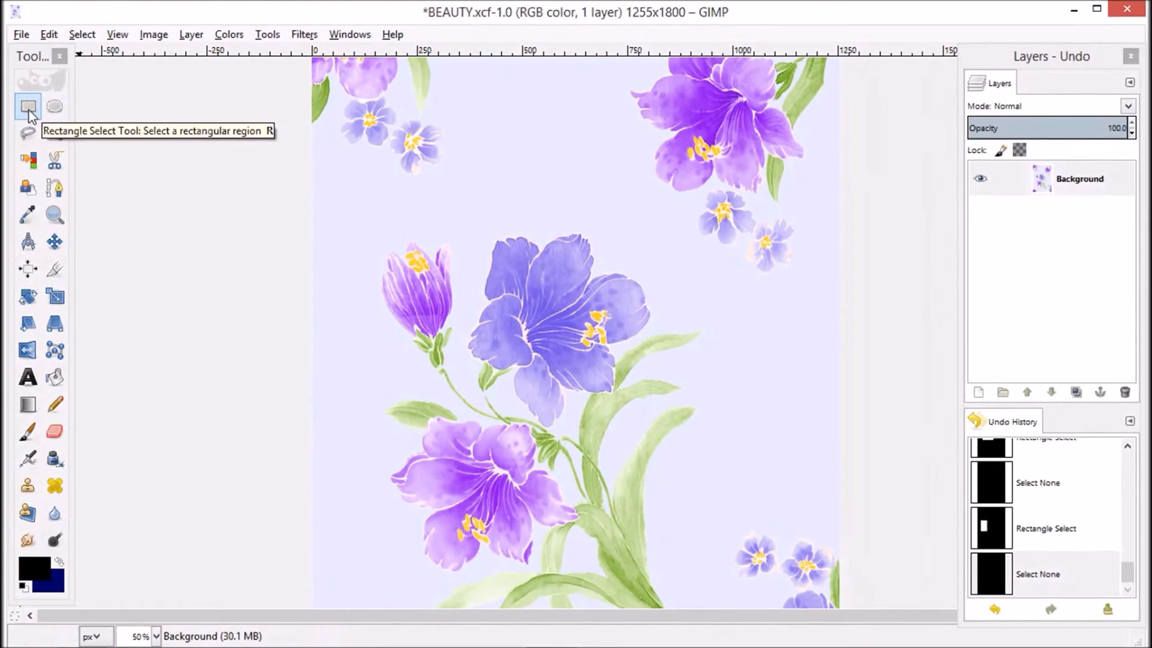
# Step: Enable the fixed aspect ratio for Rectangle Select, draw a square selection over the bud and the blue flower's left half, and deselect it
pyautogui.doubleClick(28, 110)
pyautogui.moveTo(54, 13); pyautogui.dragTo(190, 151)
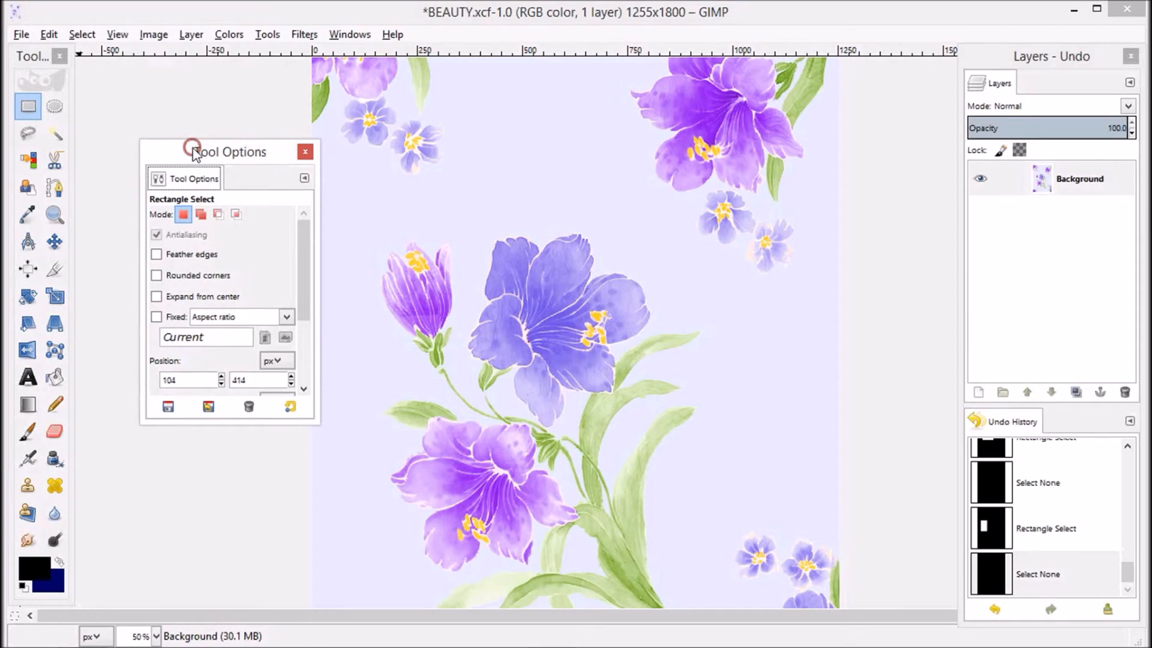
pyautogui.click(157, 318)
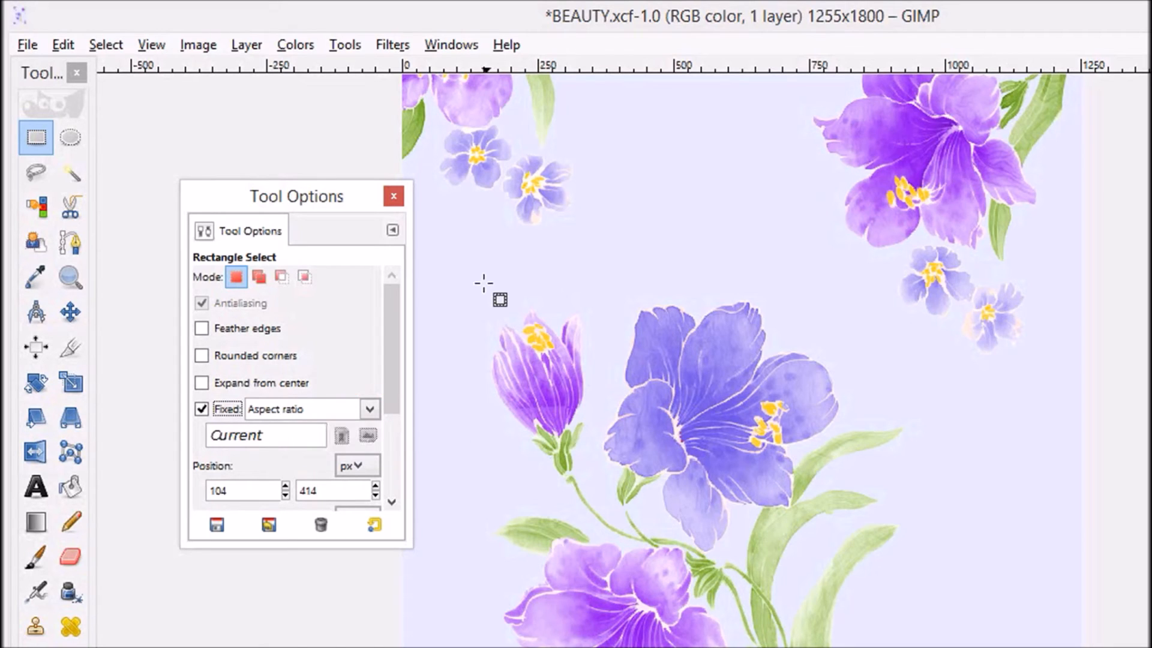
pyautogui.click(389, 193)
pyautogui.moveTo(461, 276); pyautogui.dragTo(708, 526)
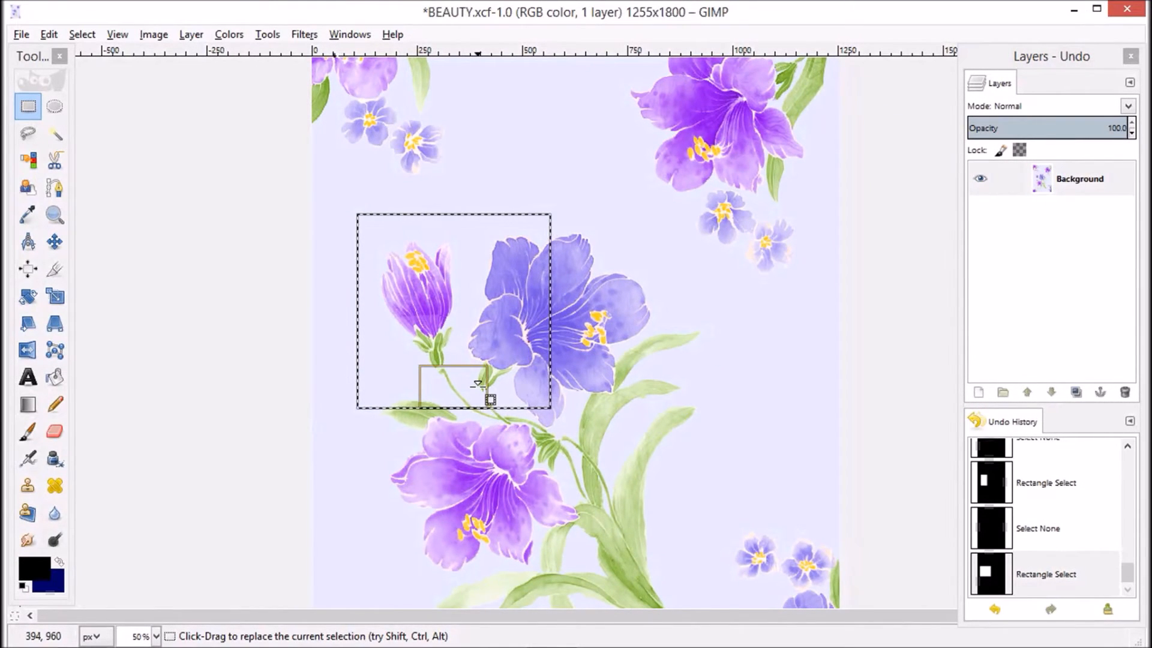
pyautogui.click(616, 207)
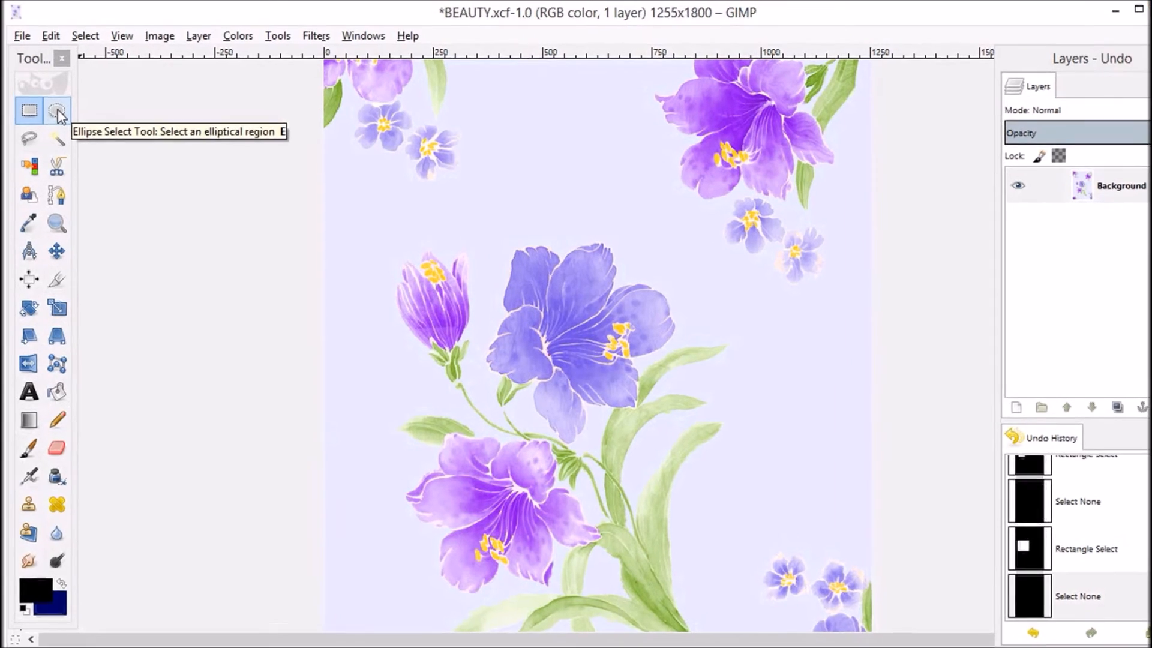
# Step: Turn off antialiasing for Ellipse Select, draw a tall elliptical selection around the purple bud, and deselect it
pyautogui.doubleClick(55, 108)
pyautogui.moveTo(69, 22); pyautogui.dragTo(192, 195)
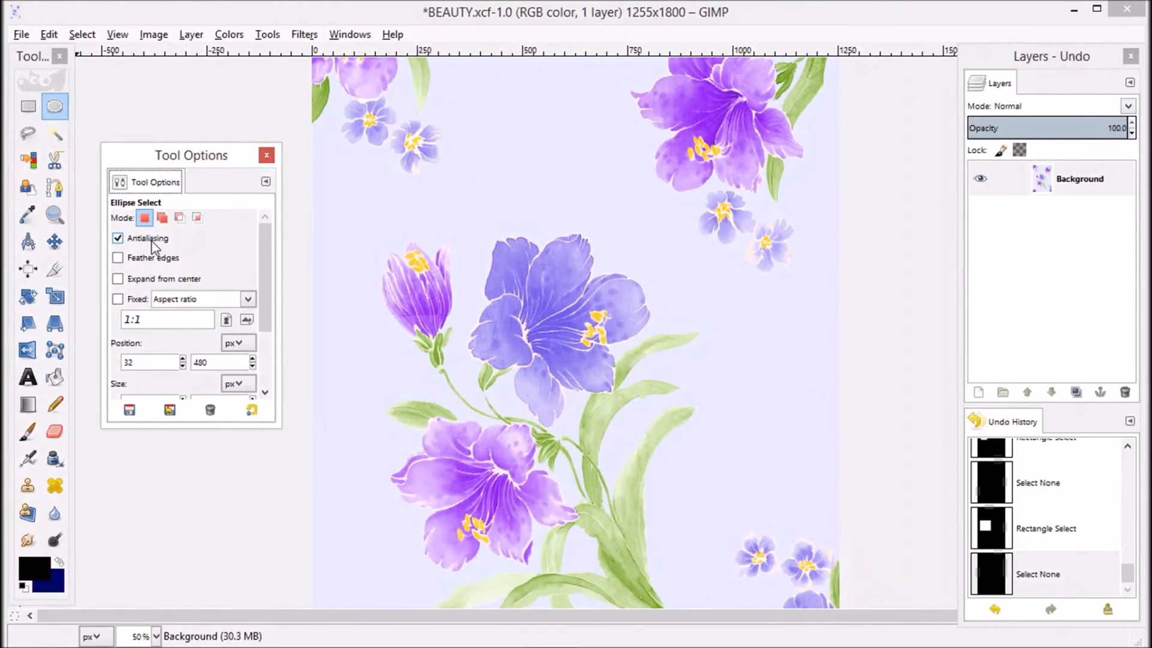
pyautogui.click(117, 239)
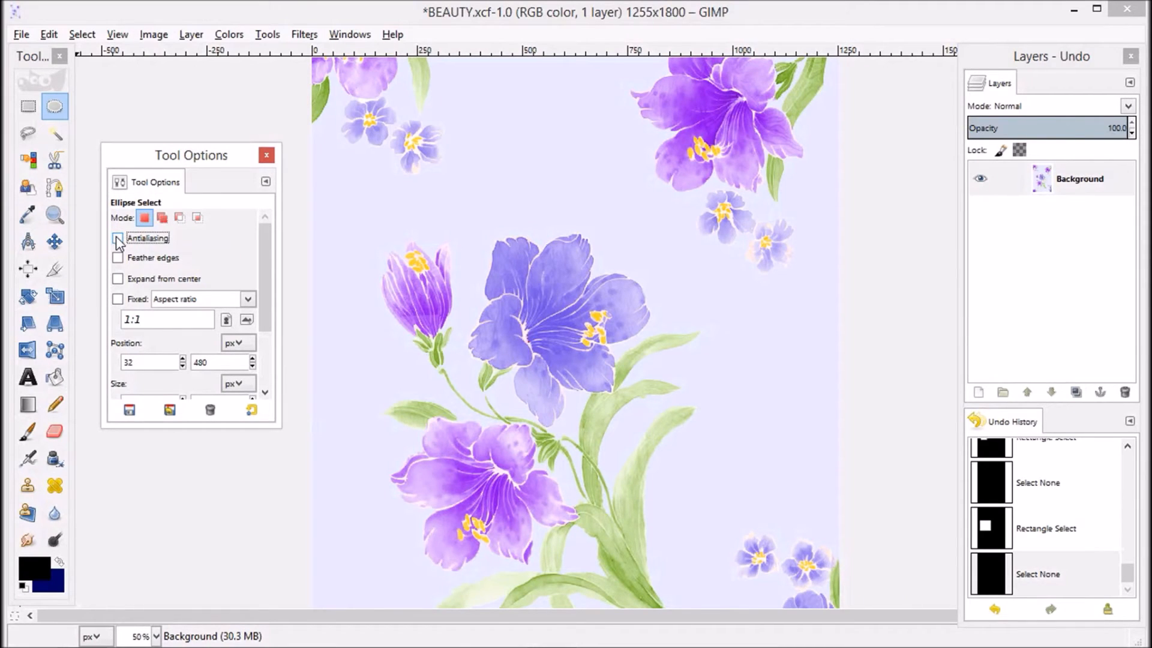
pyautogui.click(266, 156)
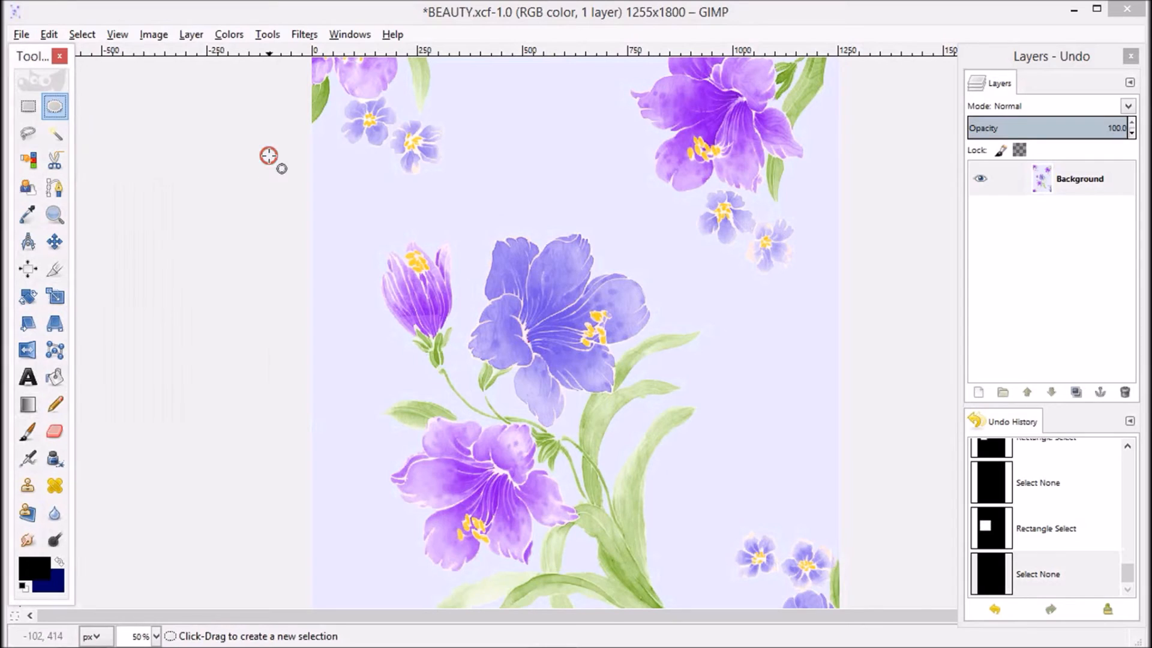
pyautogui.moveTo(370, 198); pyautogui.dragTo(474, 370)
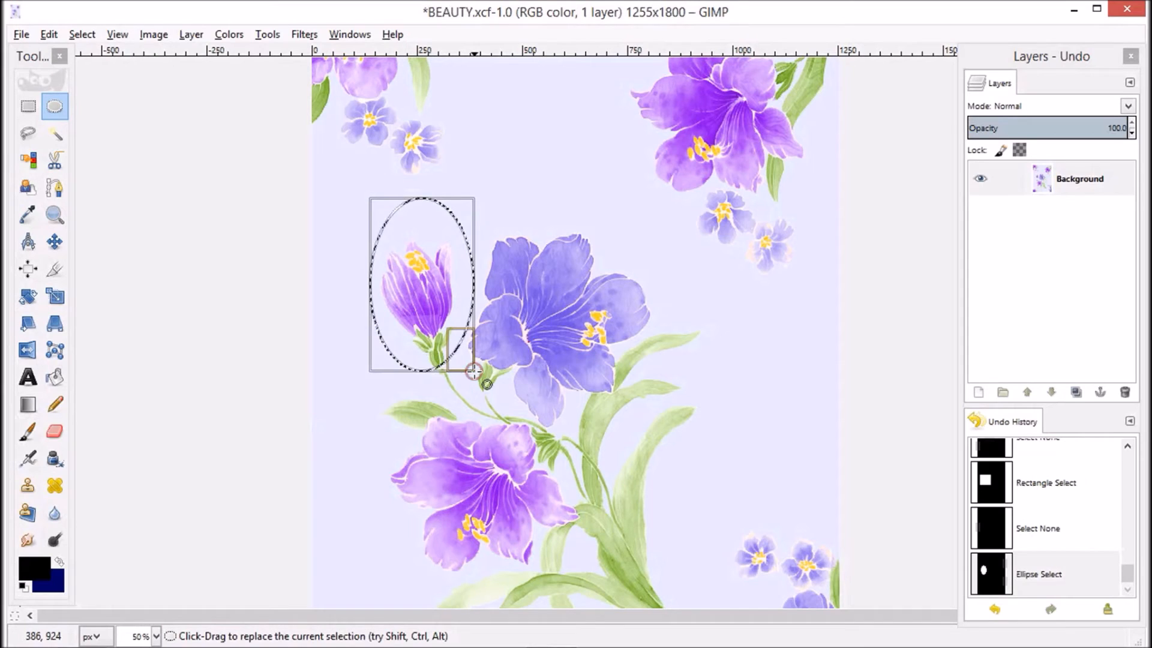
pyautogui.click(512, 255)
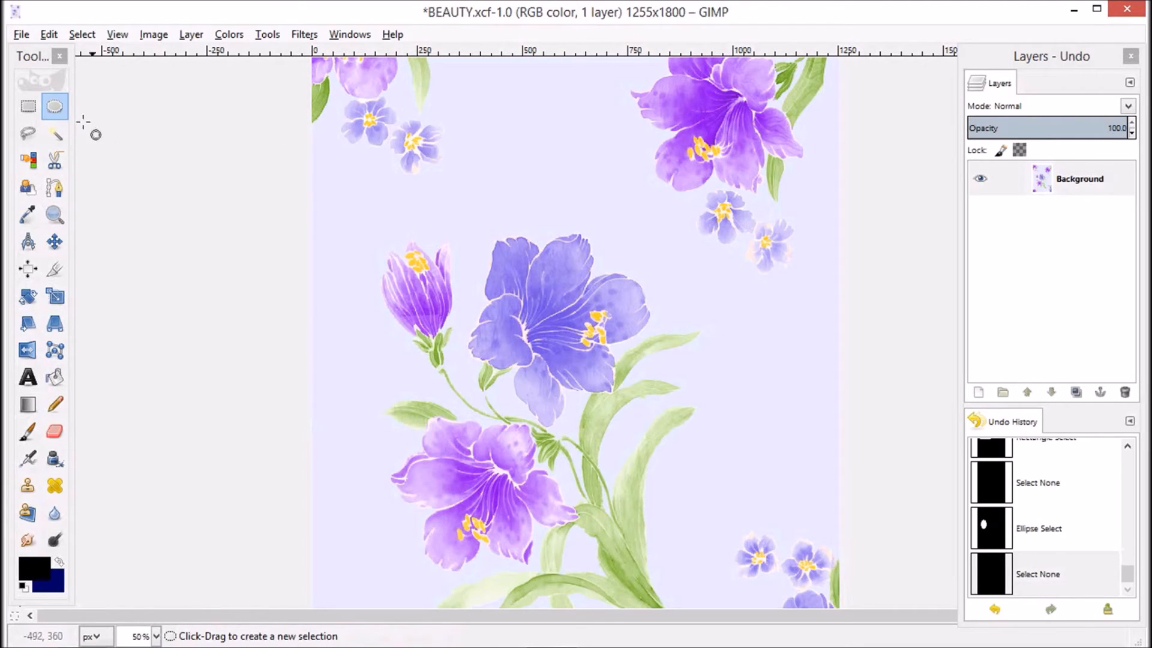
# Step: Enable the fixed aspect ratio for Ellipse Select, draw a circular selection around the purple bud, and deselect it
pyautogui.doubleClick(54, 106)
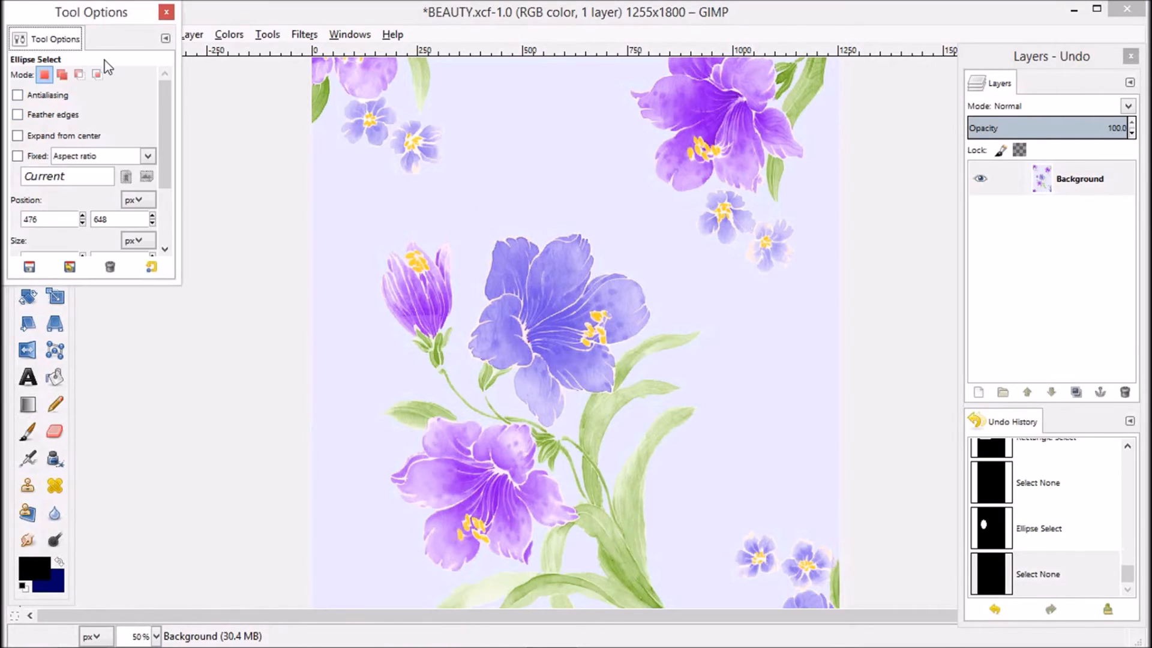
pyautogui.click(18, 157)
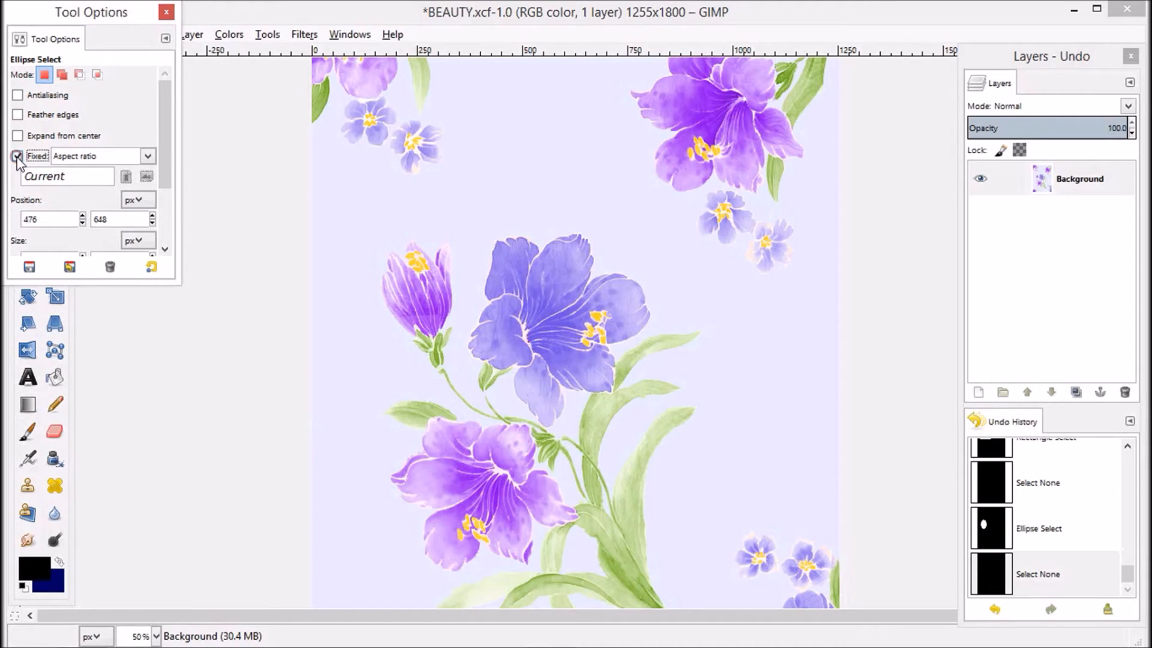
pyautogui.click(167, 12)
pyautogui.moveTo(352, 214); pyautogui.dragTo(468, 374)
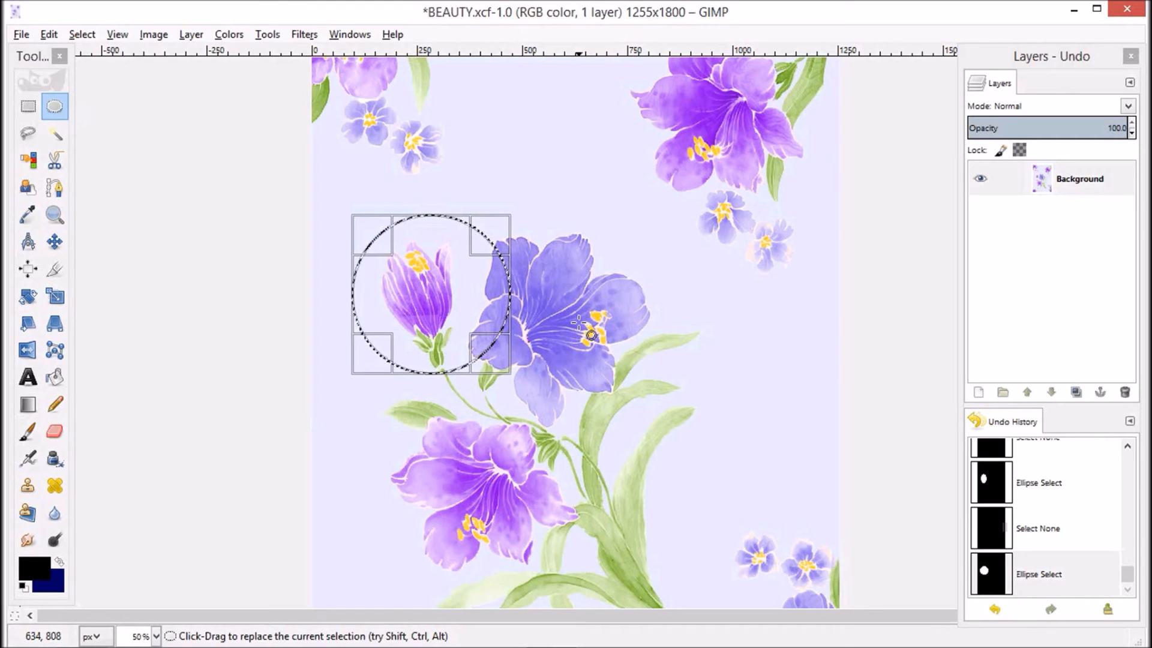
pyautogui.click(559, 284)
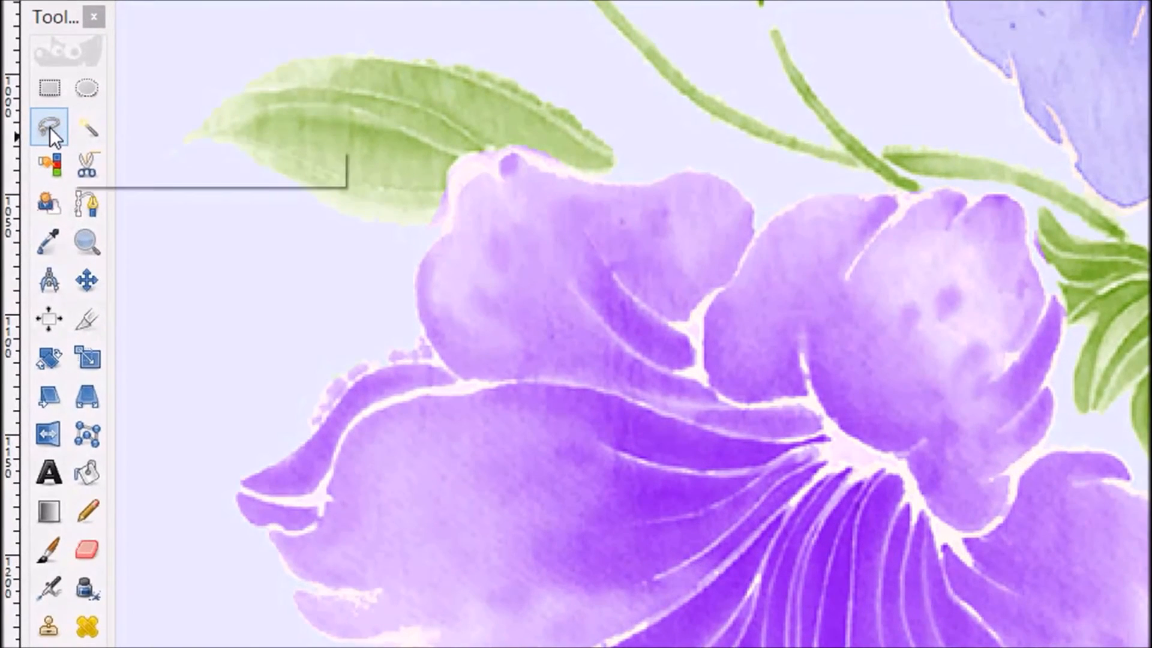
# Step: Activate Free Select in replace mode and turn off its antialiasing option
pyautogui.click(50, 128)
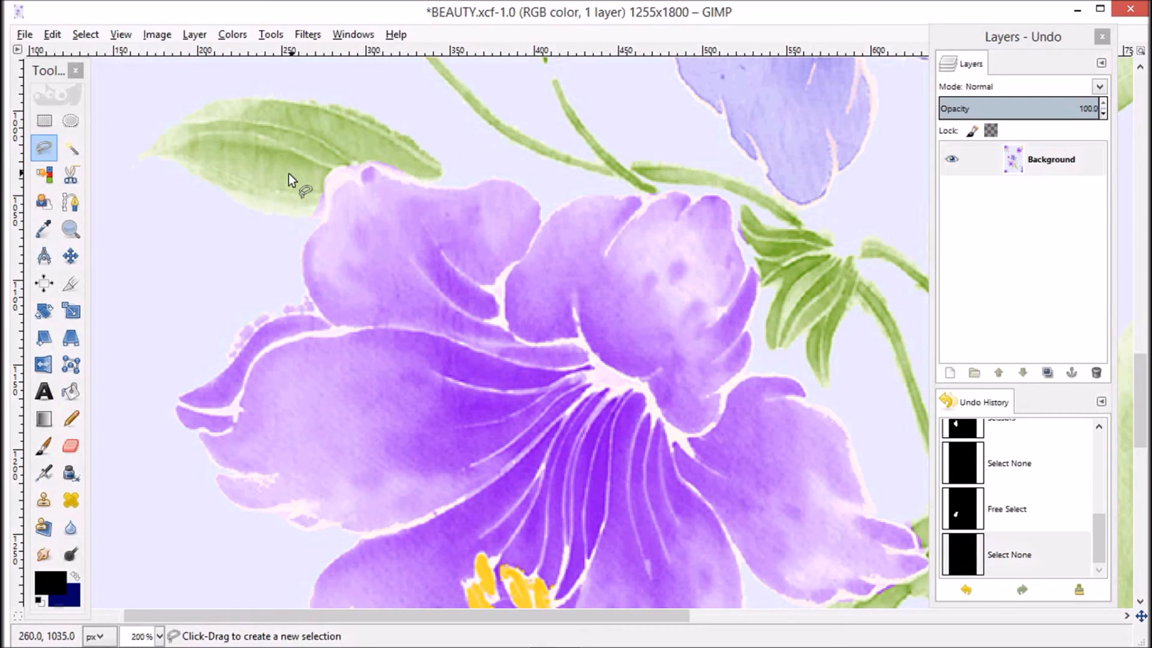
pyautogui.doubleClick(43, 150)
pyautogui.moveTo(48, 33)
pyautogui.mouseDown()
pyautogui.moveTo(82, 39)
pyautogui.moveTo(172, 135)
pyautogui.mouseUp()
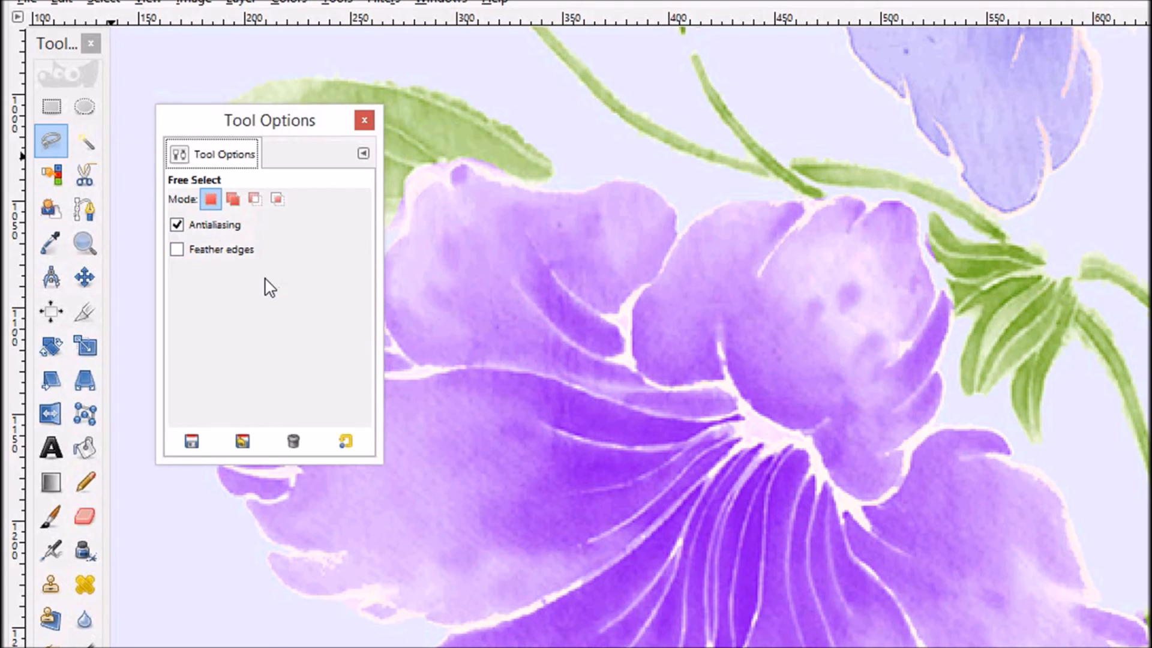
pyautogui.click(177, 224)
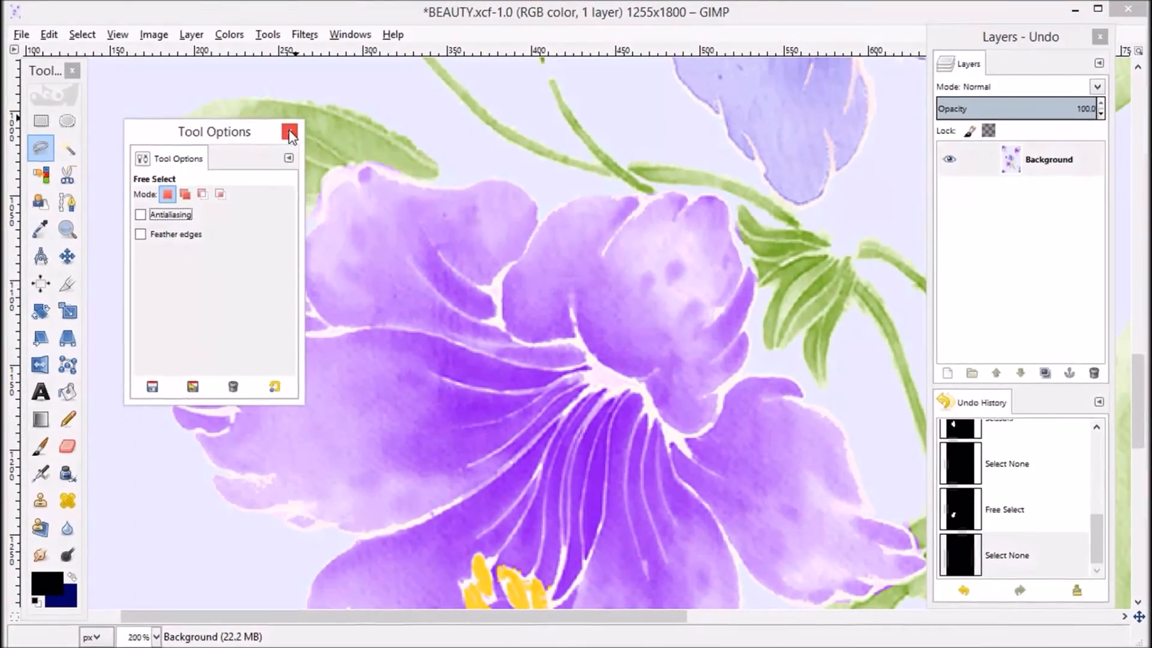
# Step: Trace a closed freehand selection around the green leaf beside the purple flower with Free Select and deselect it
pyautogui.click(318, 128)
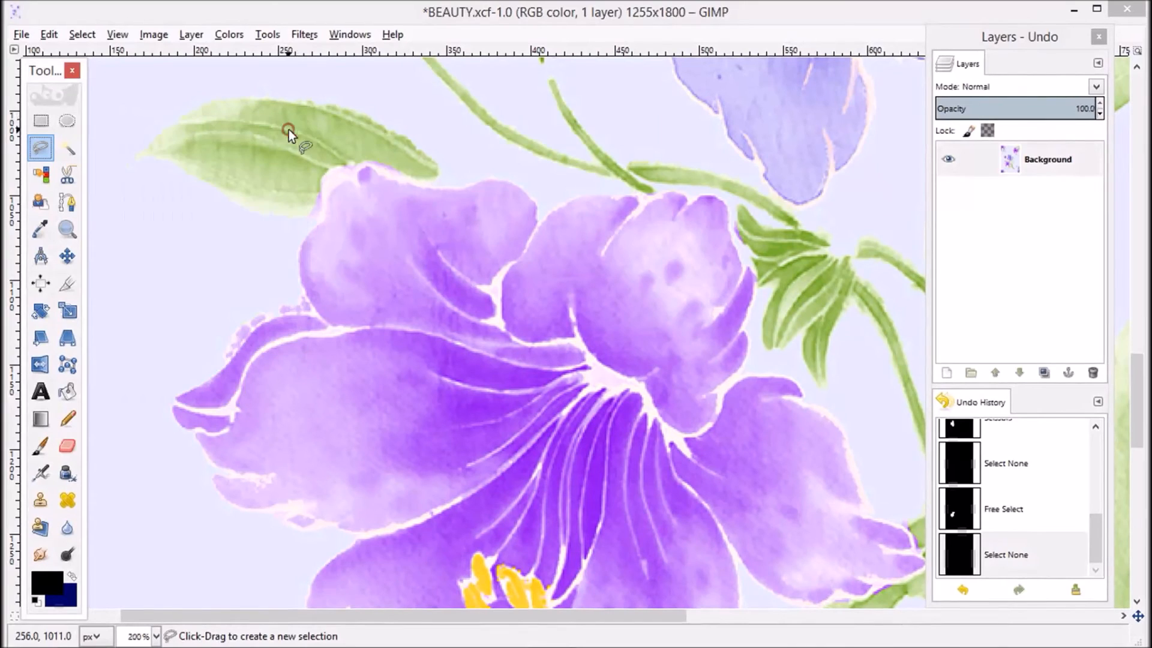
pyautogui.click(261, 95)
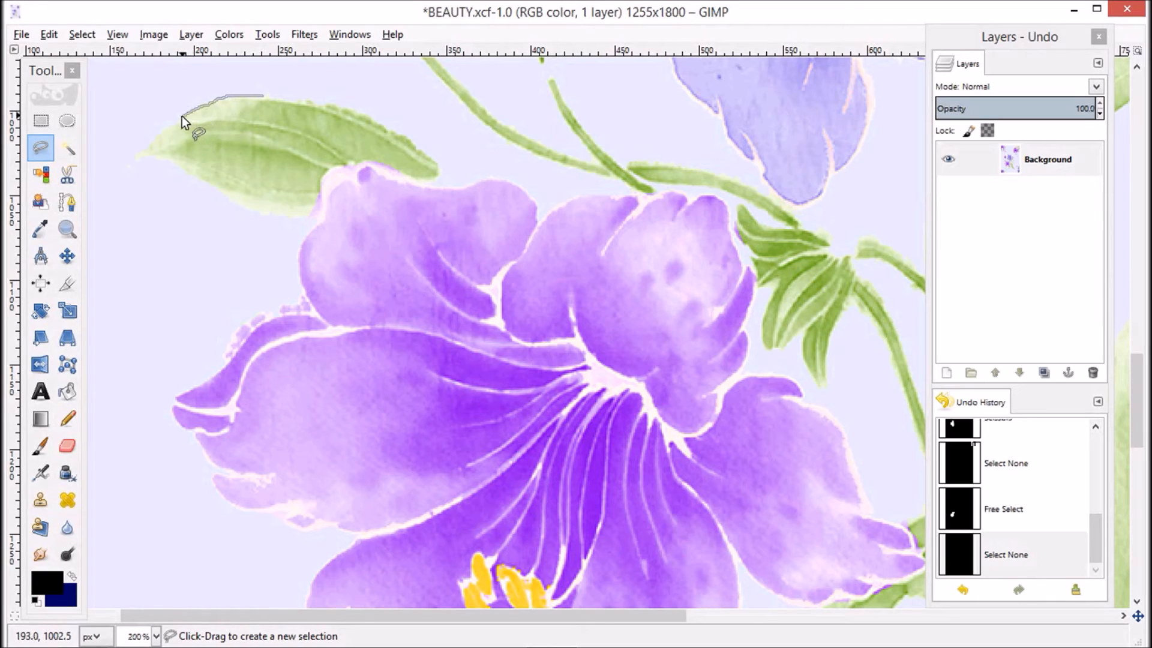
pyautogui.moveTo(165, 127)
pyautogui.mouseDown()
pyautogui.moveTo(131, 161)
pyautogui.moveTo(167, 161)
pyautogui.mouseUp()
pyautogui.moveTo(237, 200); pyautogui.dragTo(264, 210)
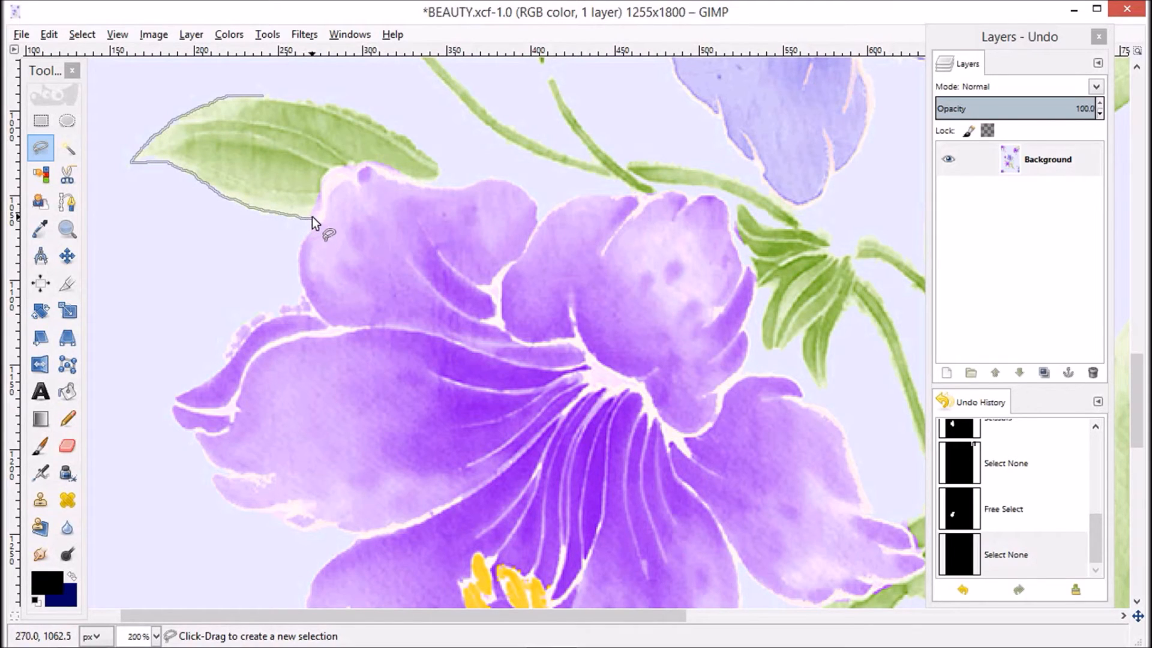
pyautogui.moveTo(320, 184)
pyautogui.mouseDown()
pyautogui.moveTo(384, 162)
pyautogui.moveTo(434, 176)
pyautogui.moveTo(440, 165)
pyautogui.moveTo(358, 112)
pyautogui.moveTo(272, 99)
pyautogui.mouseUp()
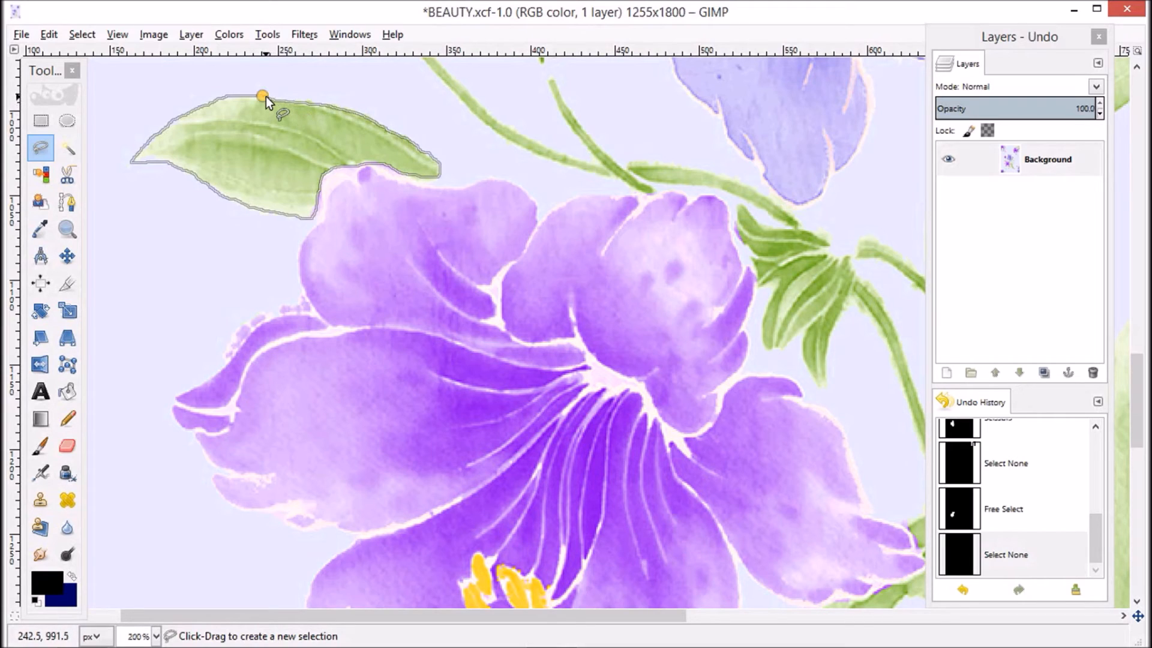
pyautogui.moveTo(265, 96); pyautogui.dragTo(265, 96)
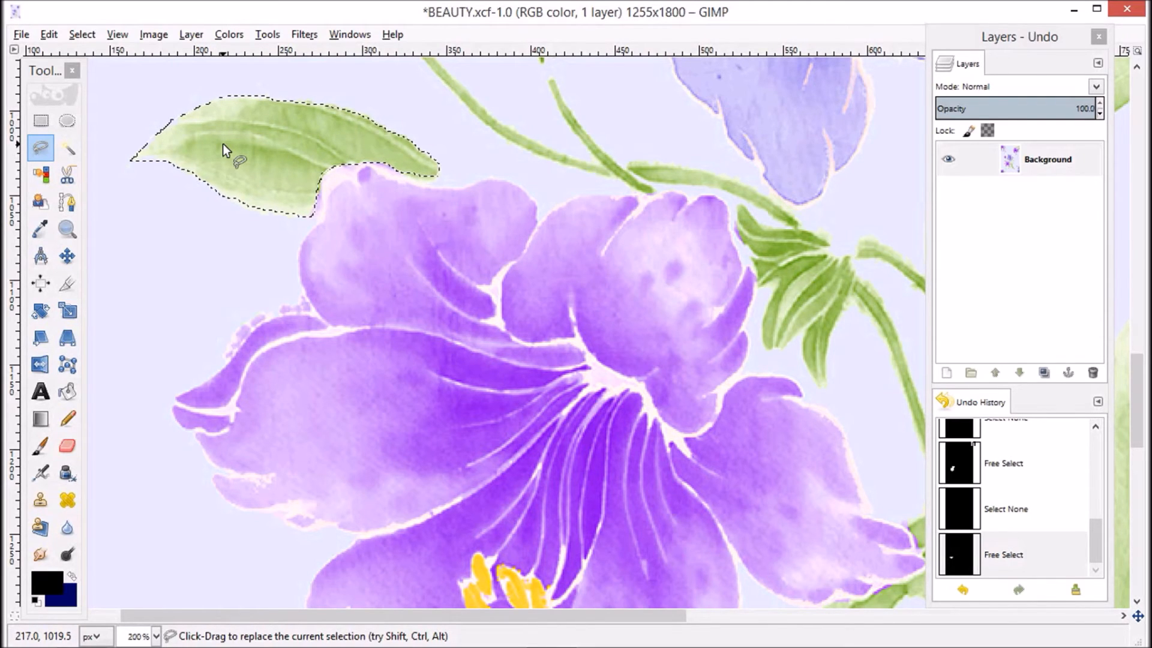
pyautogui.press('shift')
pyautogui.press('ctrl')
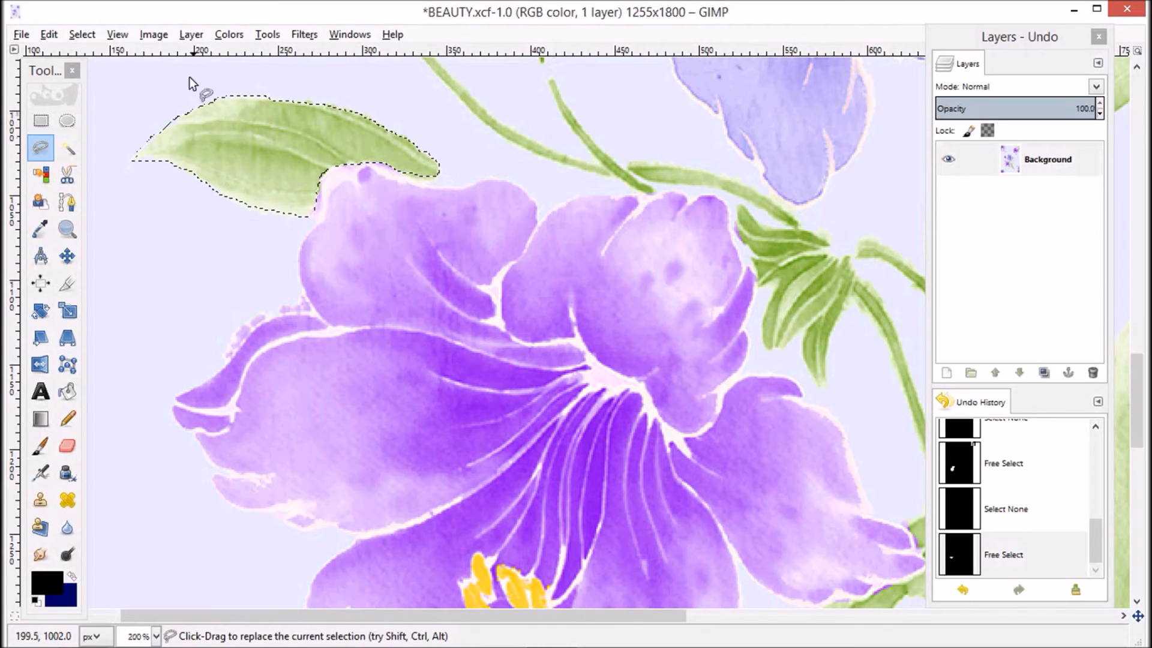
pyautogui.click(83, 34)
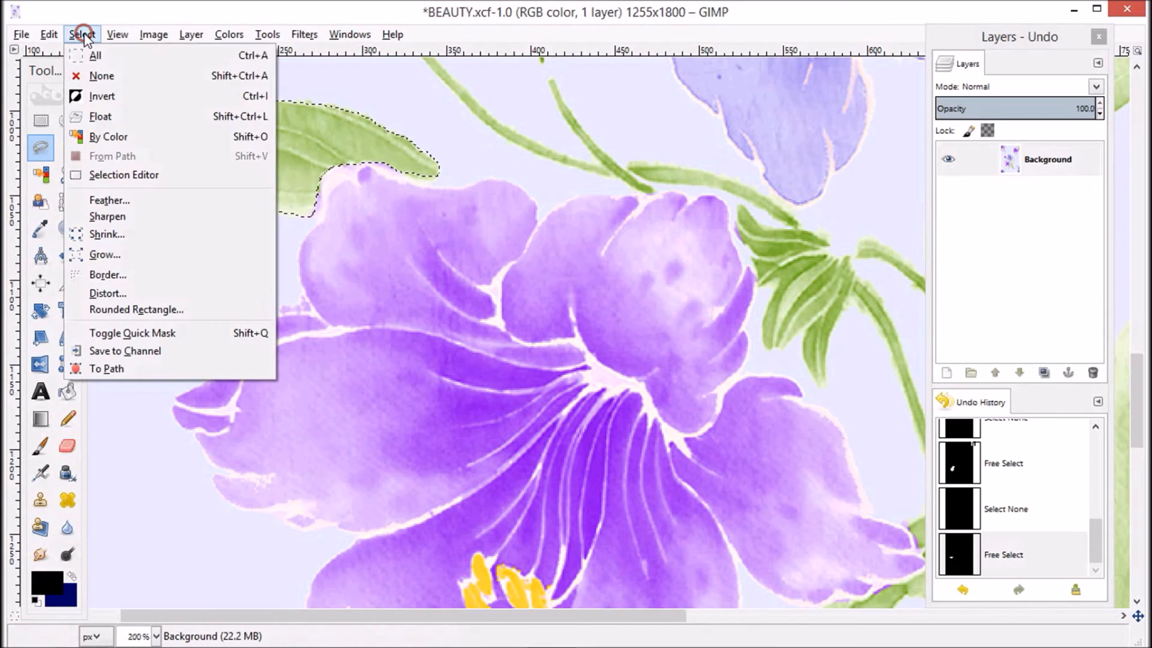
pyautogui.click(95, 75)
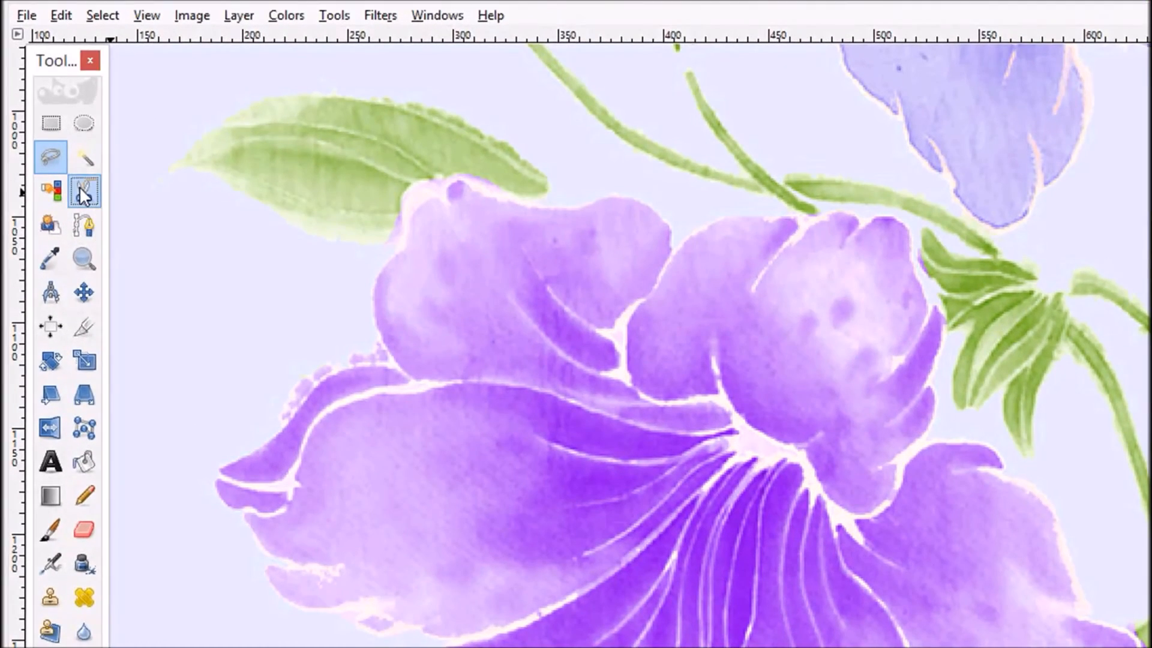
# Step: Activate Scissors Select in replace mode and turn off its antialiasing option
pyautogui.doubleClick(80, 190)
pyautogui.moveTo(85, 44); pyautogui.dragTo(207, 219)
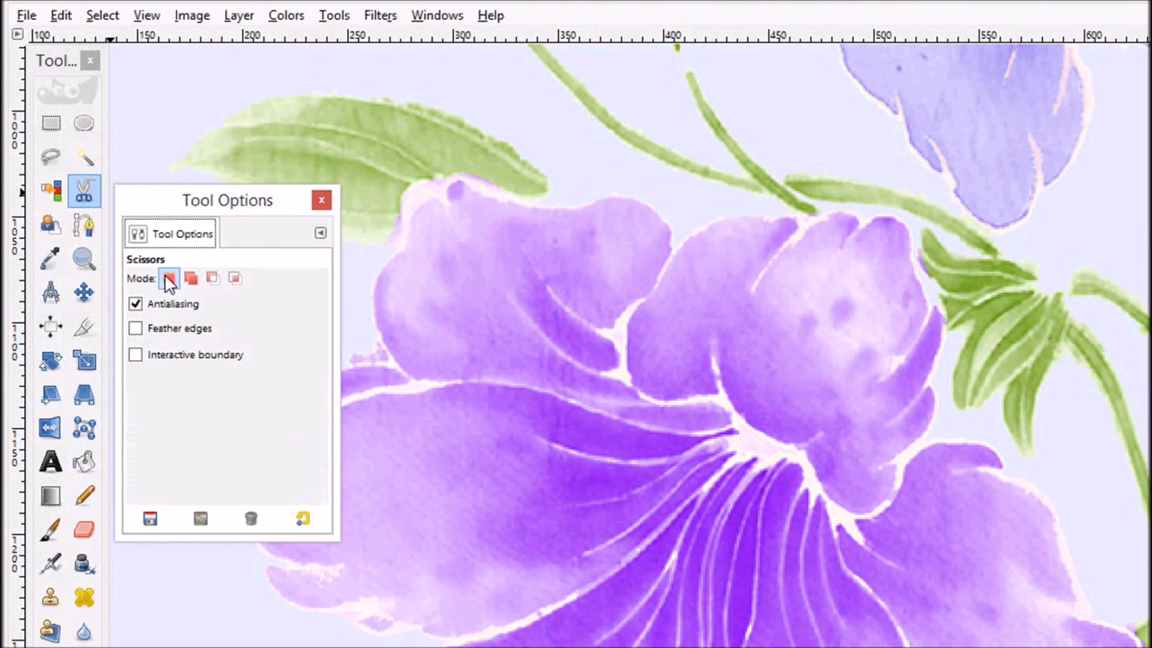
pyautogui.click(135, 304)
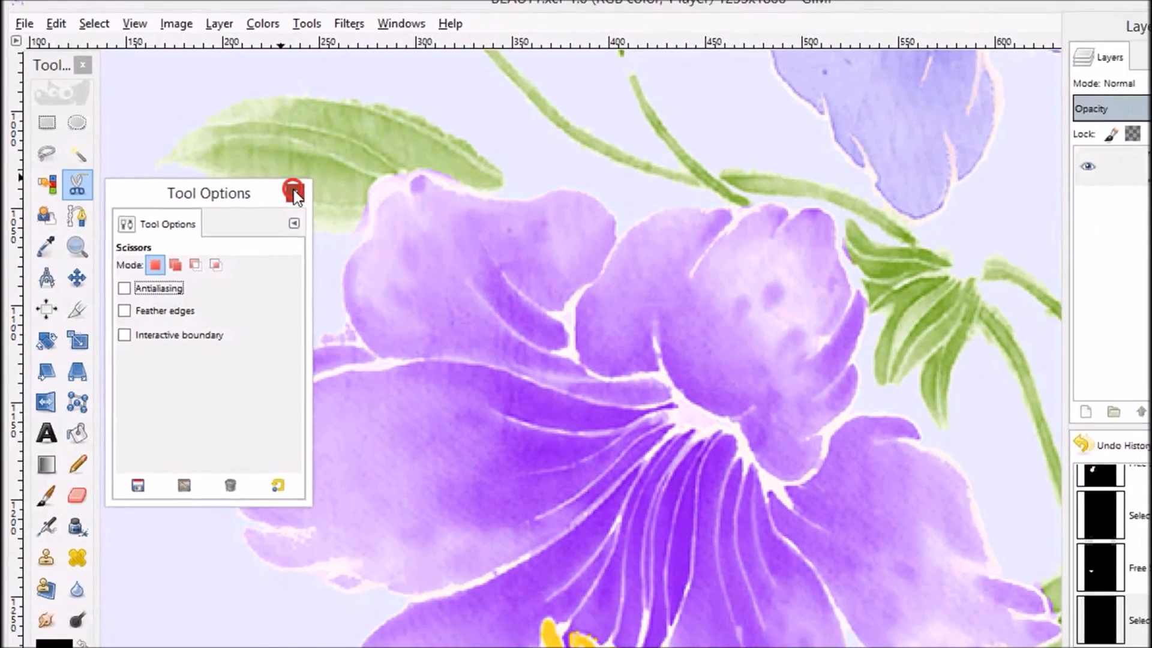
pyautogui.click(293, 189)
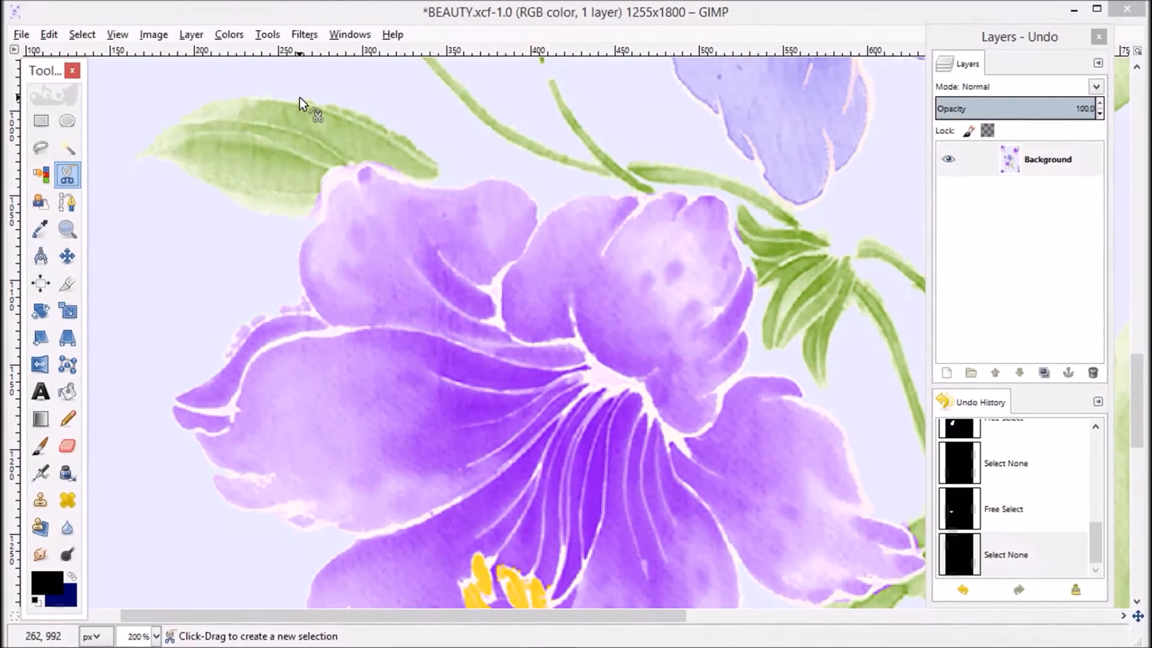
# Step: Place Scissors points along the green leaf's upper-left edge, around its pointed tip and along its lower edge
pyautogui.click(274, 98)
pyautogui.click(243, 97)
pyautogui.click(218, 97)
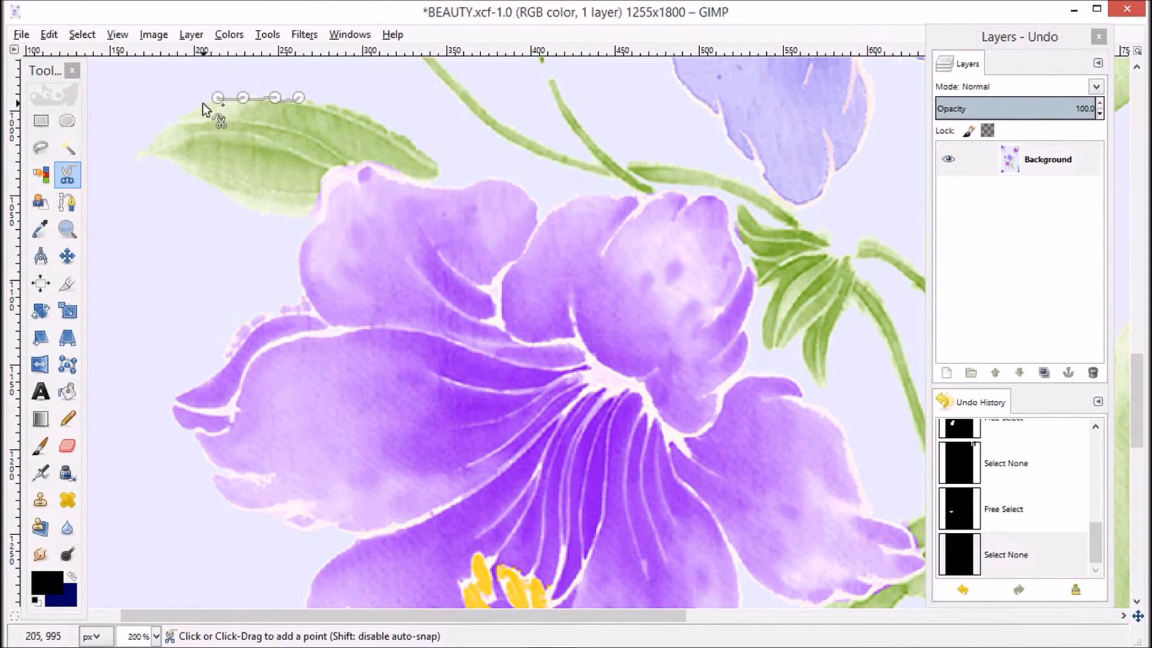
pyautogui.click(174, 121)
pyautogui.click(144, 152)
pyautogui.click(132, 161)
pyautogui.moveTo(144, 160); pyautogui.dragTo(160, 160)
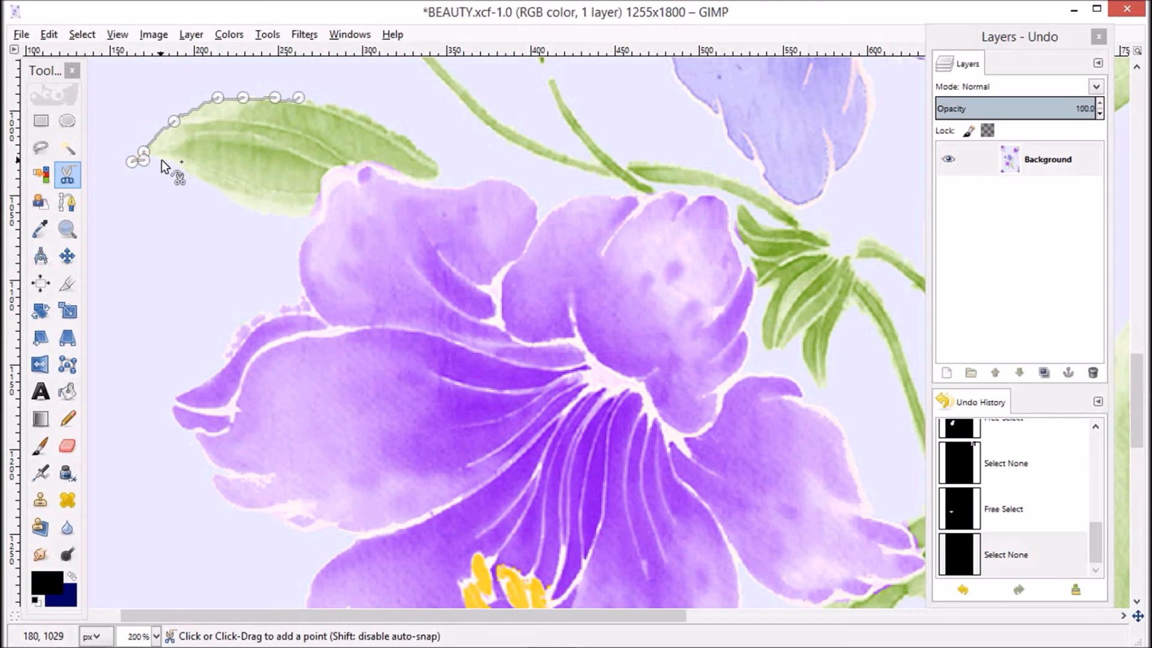
pyautogui.click(207, 186)
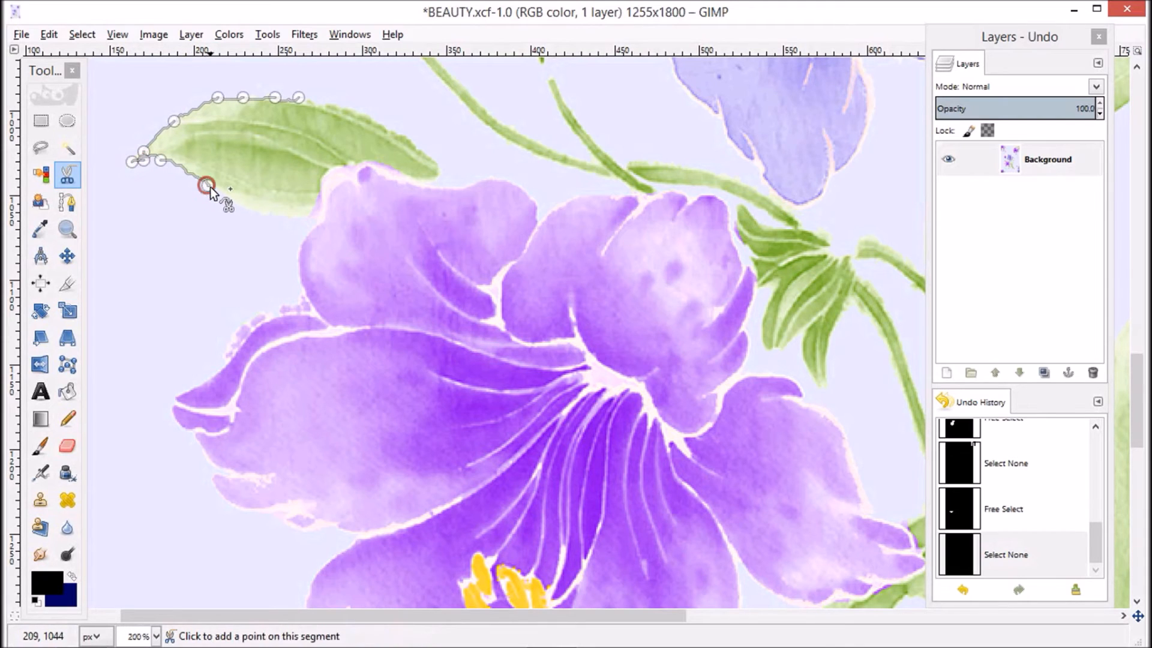
pyautogui.click(231, 201)
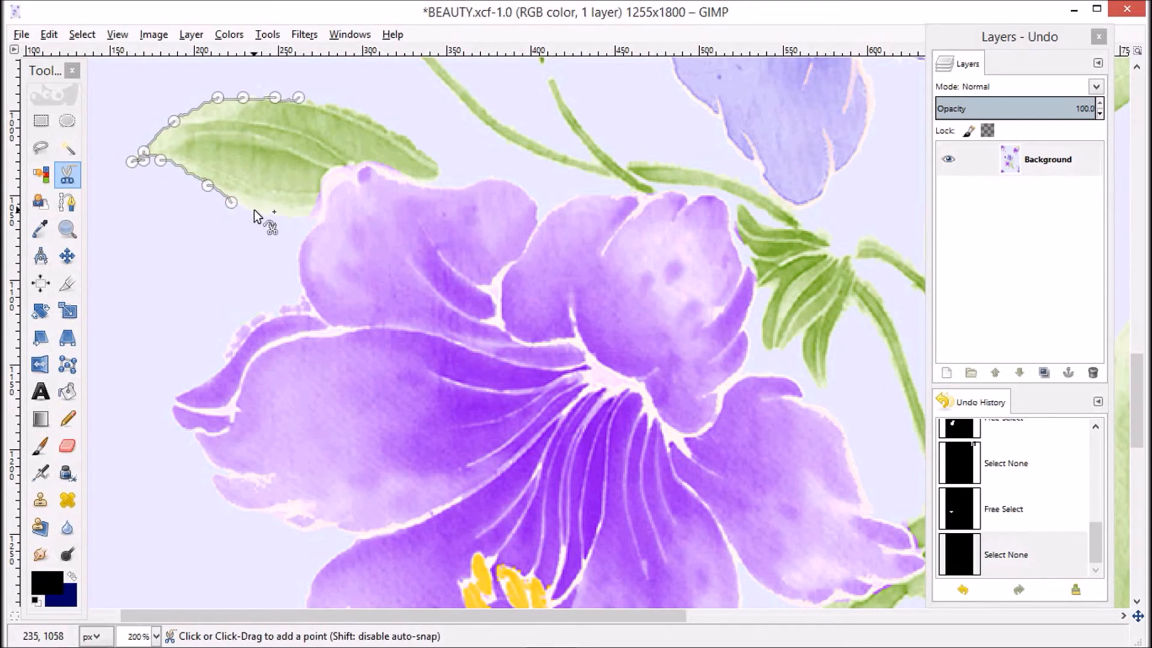
pyautogui.click(255, 209)
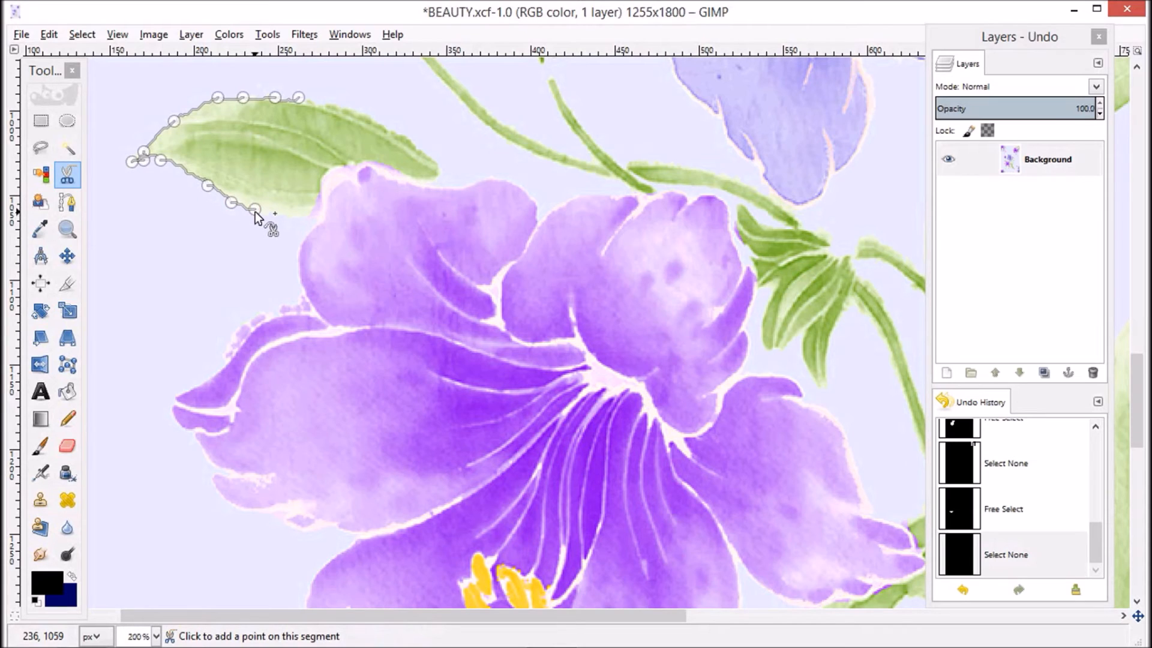
pyautogui.click(261, 243)
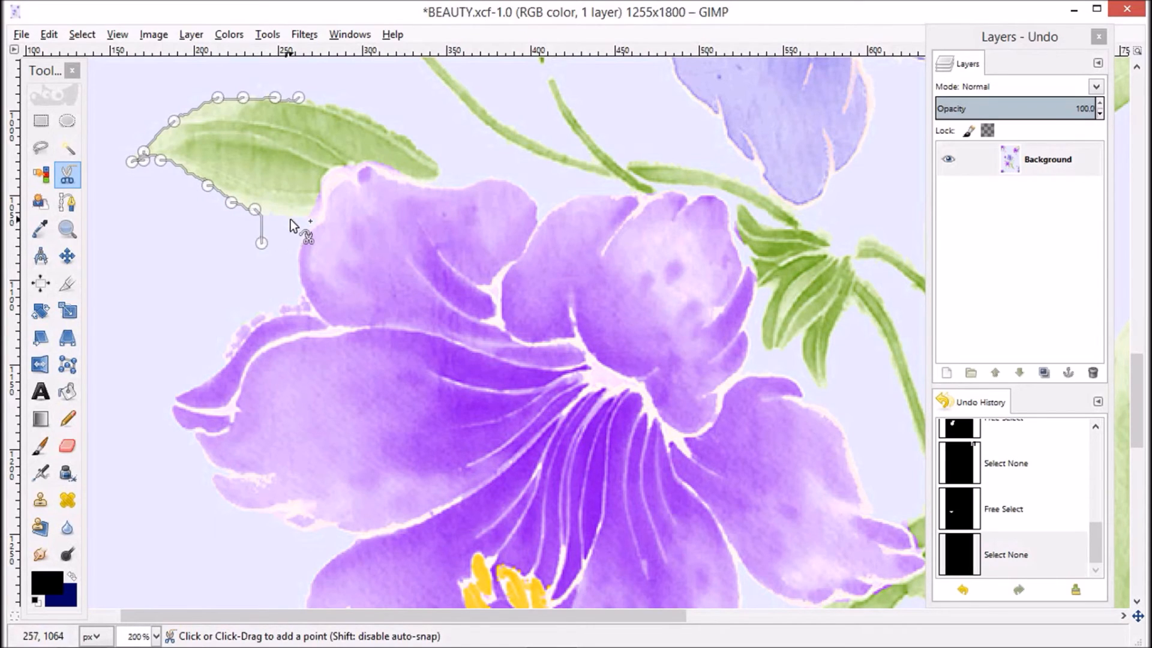
# Step: Continue the Scissors outline along the border between the leaf and the purple flower, around the leaf's right end
pyautogui.click(308, 216)
pyautogui.click(312, 206)
pyautogui.click(319, 190)
pyautogui.click(333, 167)
pyautogui.click(347, 167)
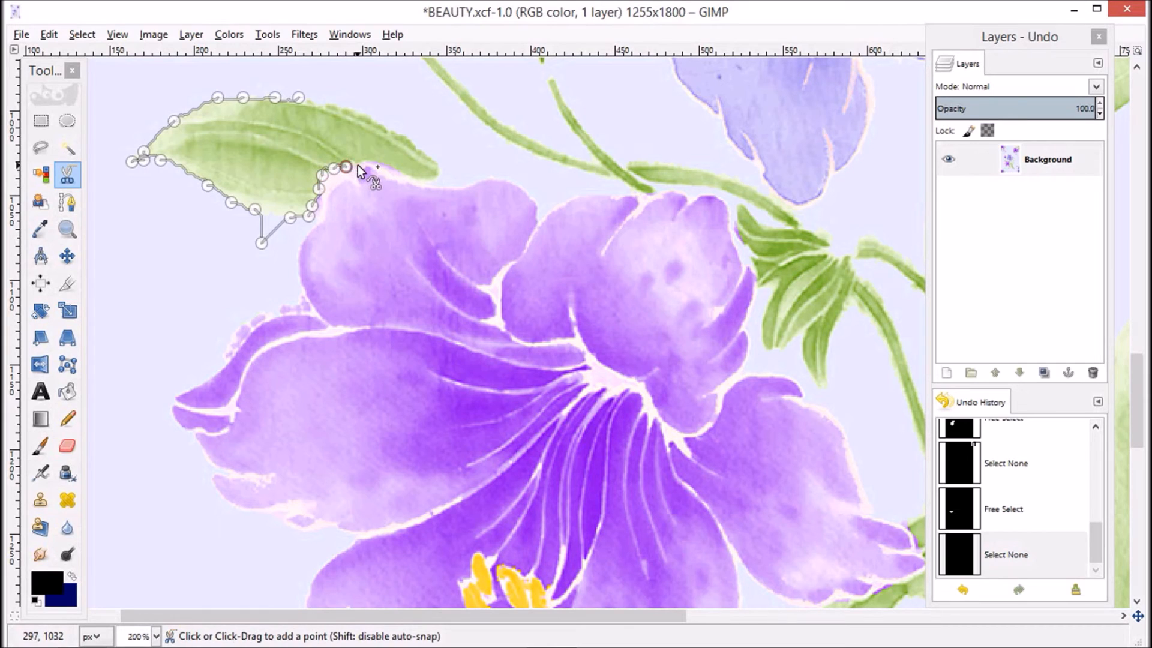
pyautogui.click(373, 162)
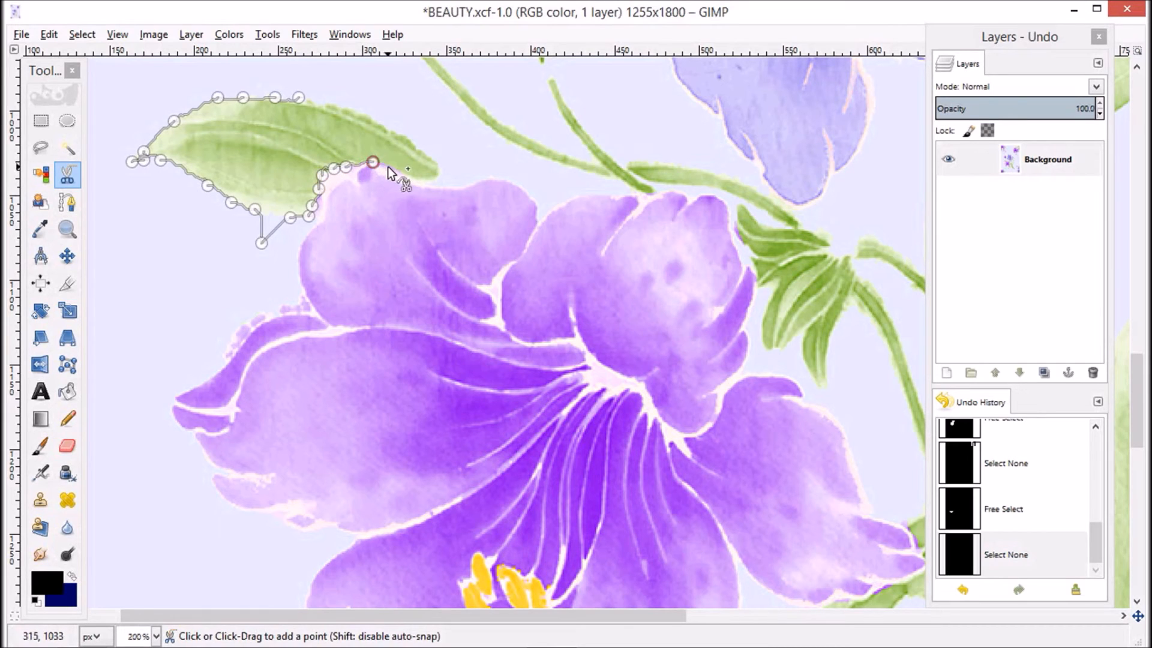
pyautogui.click(422, 178)
pyautogui.click(440, 170)
pyautogui.click(433, 161)
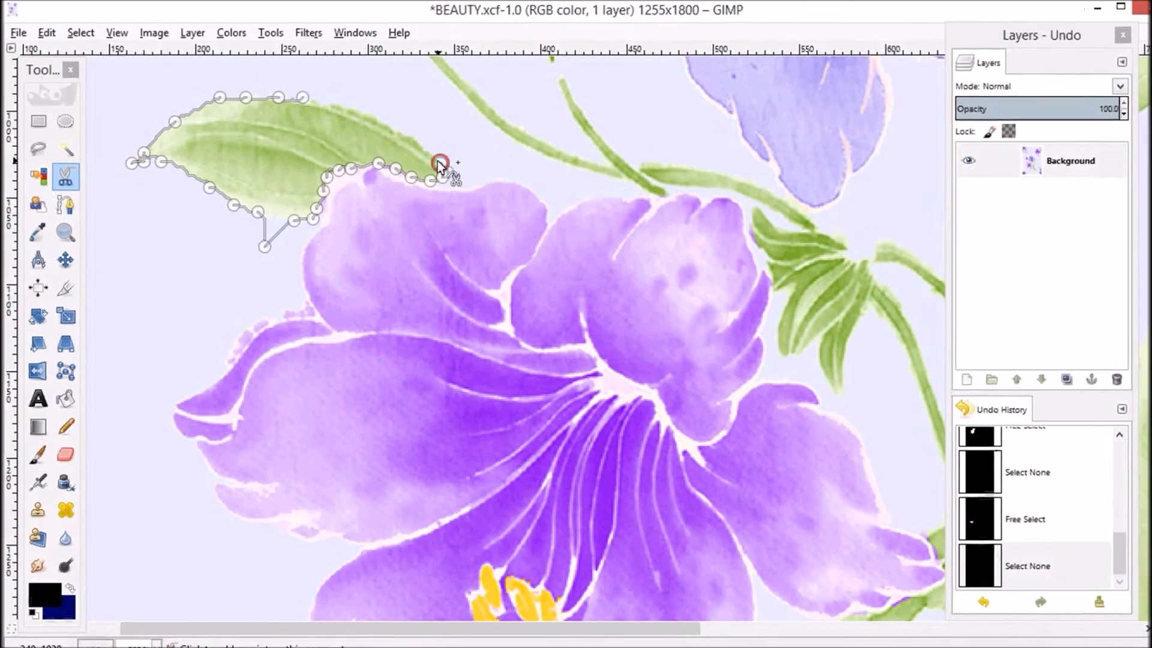
# Step: Close the Scissors outline along the leaf's upper-right edge and move the stray point below the leaf onto its edge
pyautogui.click(419, 152)
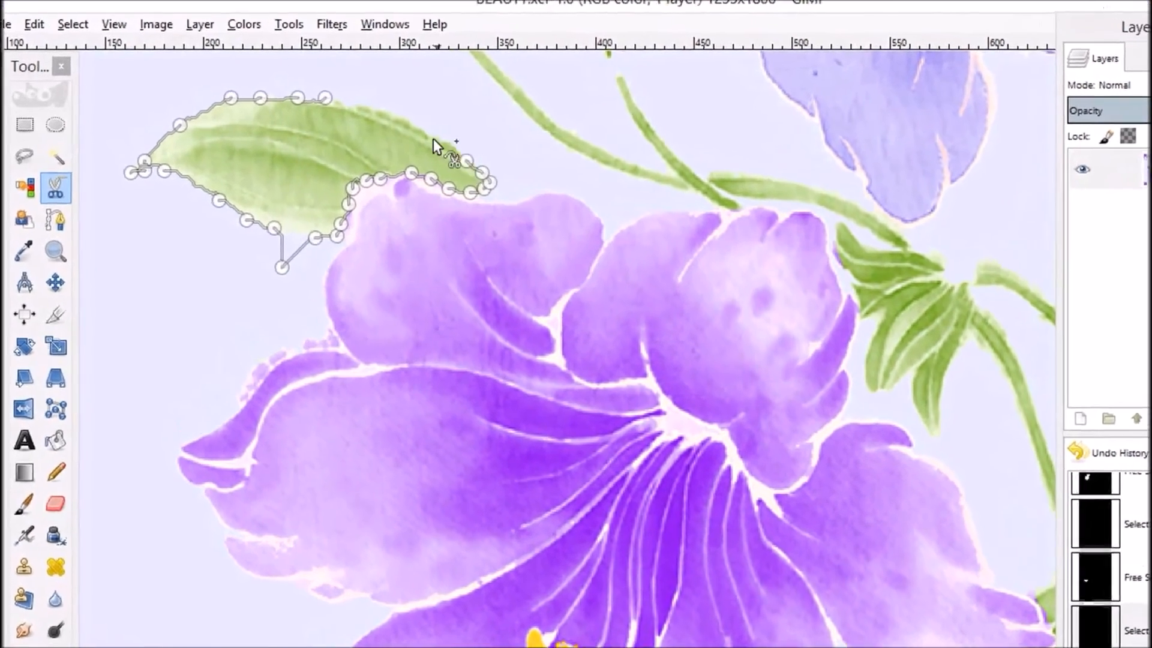
pyautogui.click(430, 137)
pyautogui.click(409, 125)
pyautogui.click(387, 116)
pyautogui.click(584, 127)
pyautogui.click(555, 121)
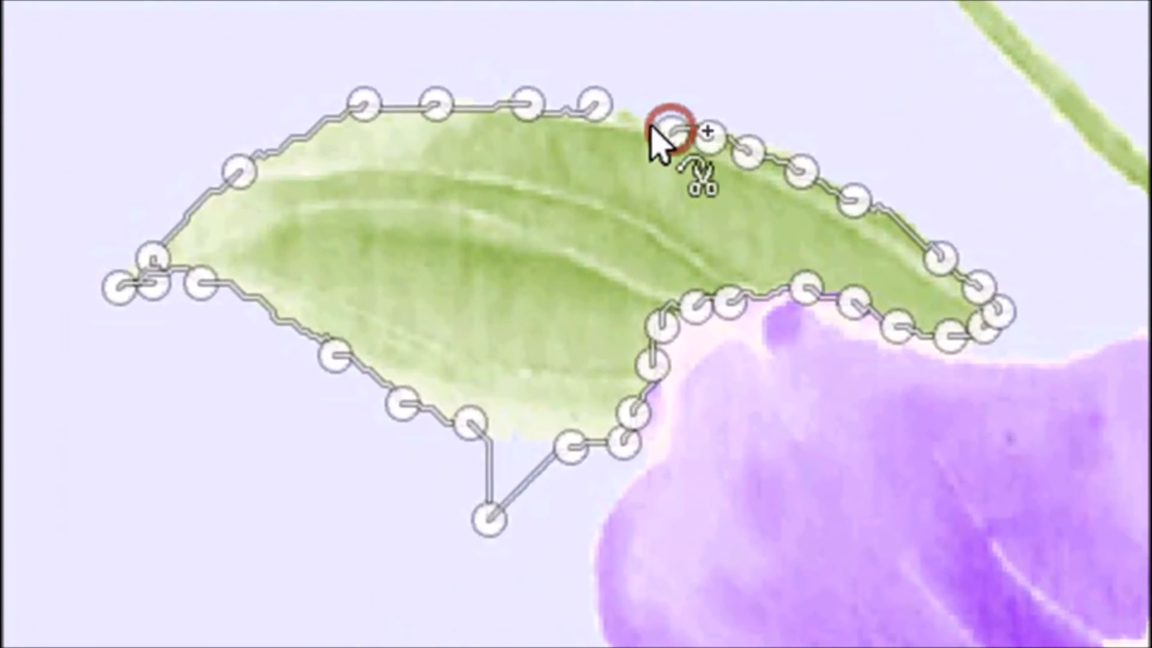
pyautogui.click(525, 110)
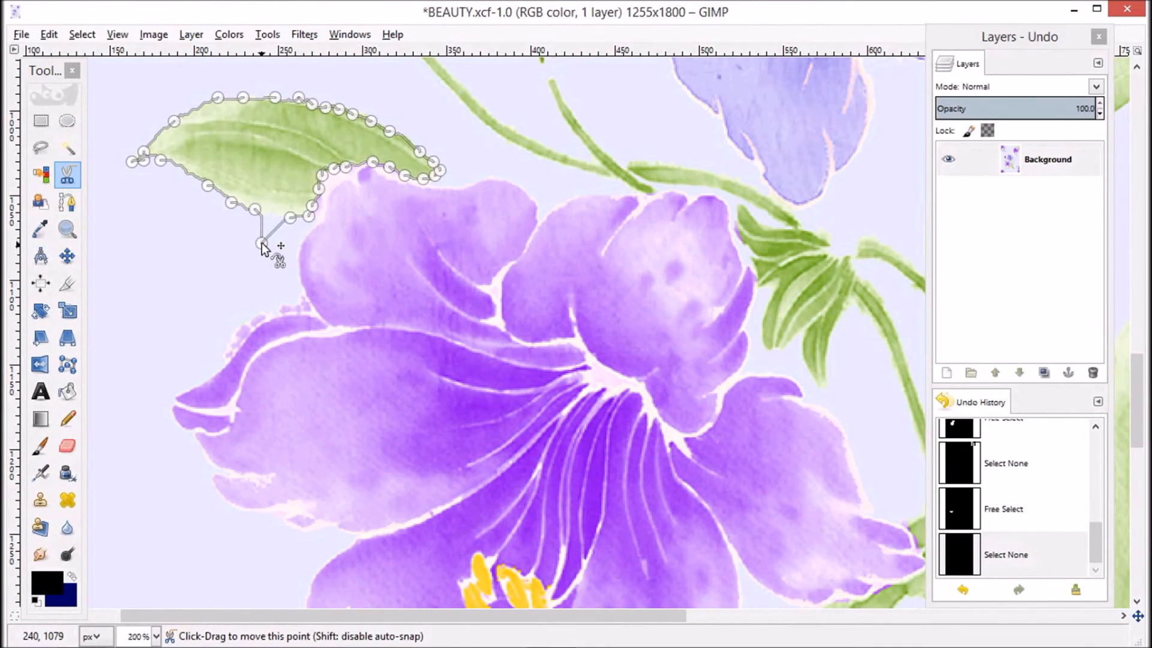
pyautogui.moveTo(261, 243); pyautogui.dragTo(265, 235)
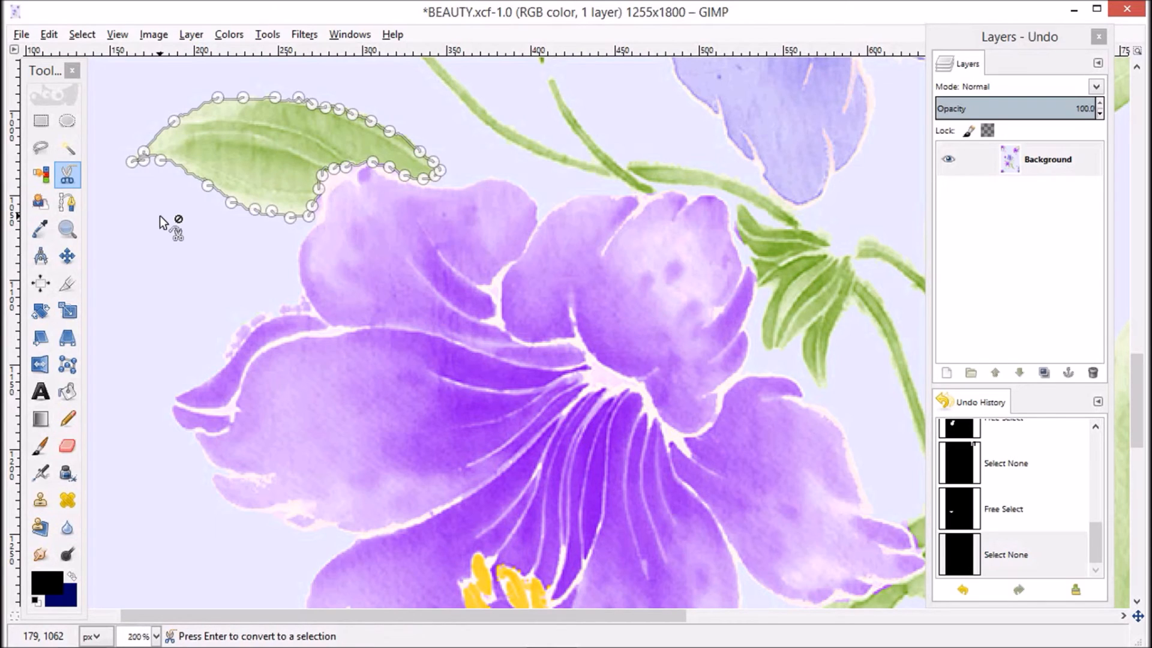
# Step: Convert the closed Scissors outline around the leaf into a selection and deselect it
pyautogui.press('Return')
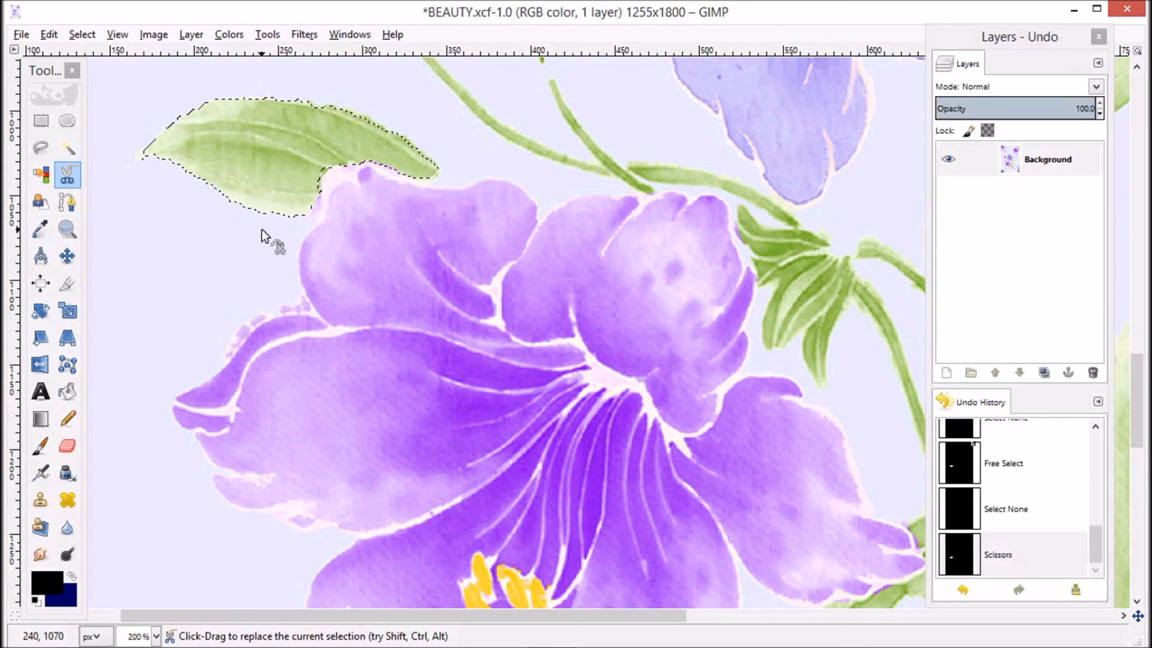
pyautogui.click(82, 34)
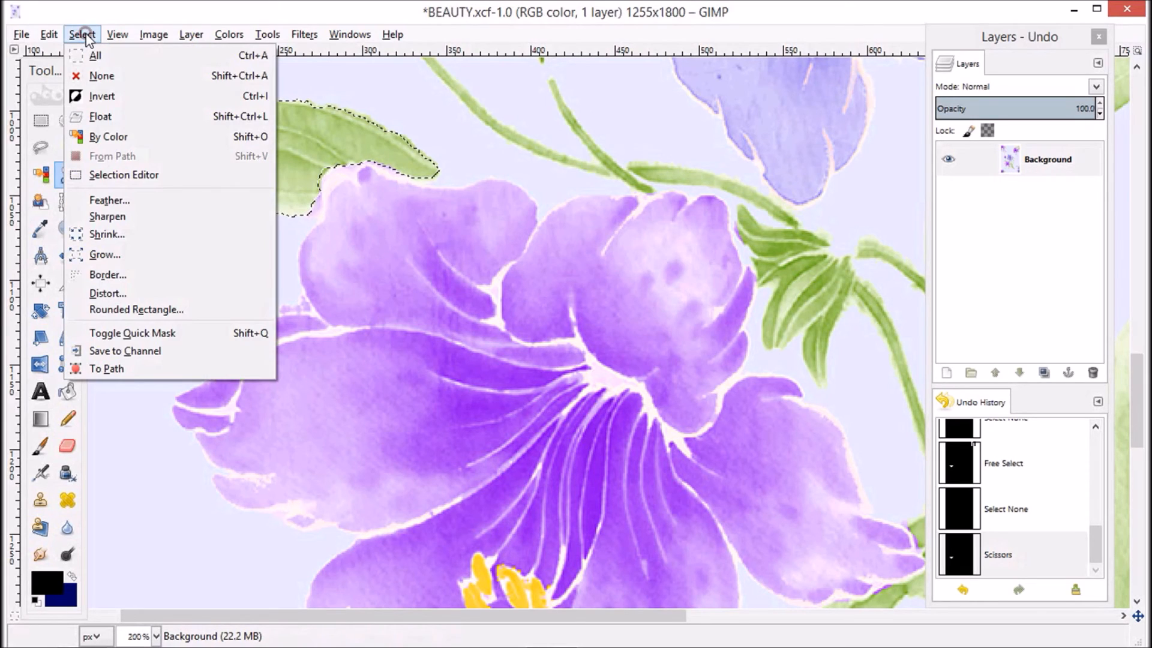
pyautogui.click(96, 76)
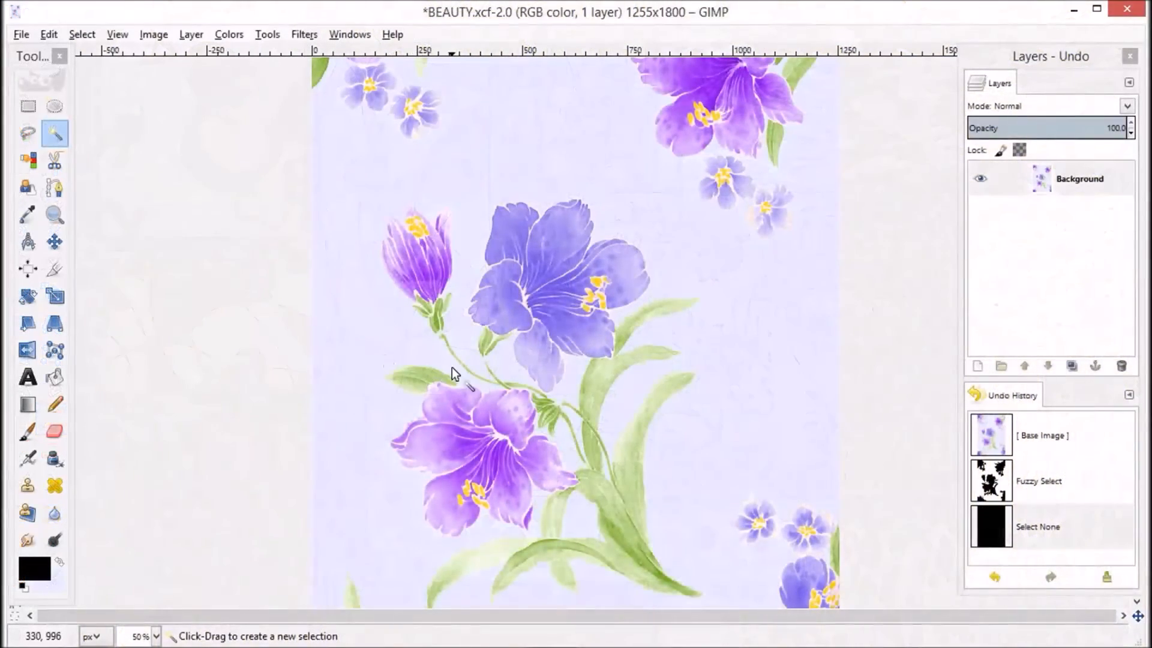
# Step: Activate Fuzzy Select in replace mode and turn off its antialiasing option
pyautogui.keyDown('ctrl'); pyautogui.scroll(2, 625, 398); pyautogui.keyUp('ctrl')
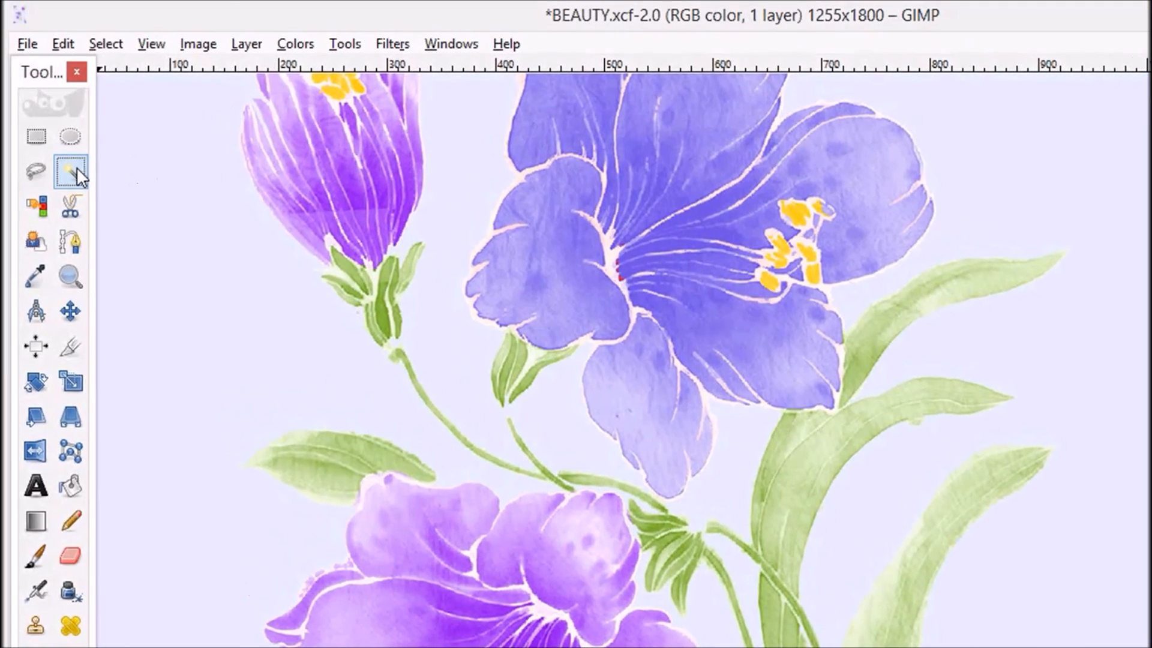
pyautogui.doubleClick(72, 169)
pyautogui.moveTo(46, 27); pyautogui.dragTo(169, 216)
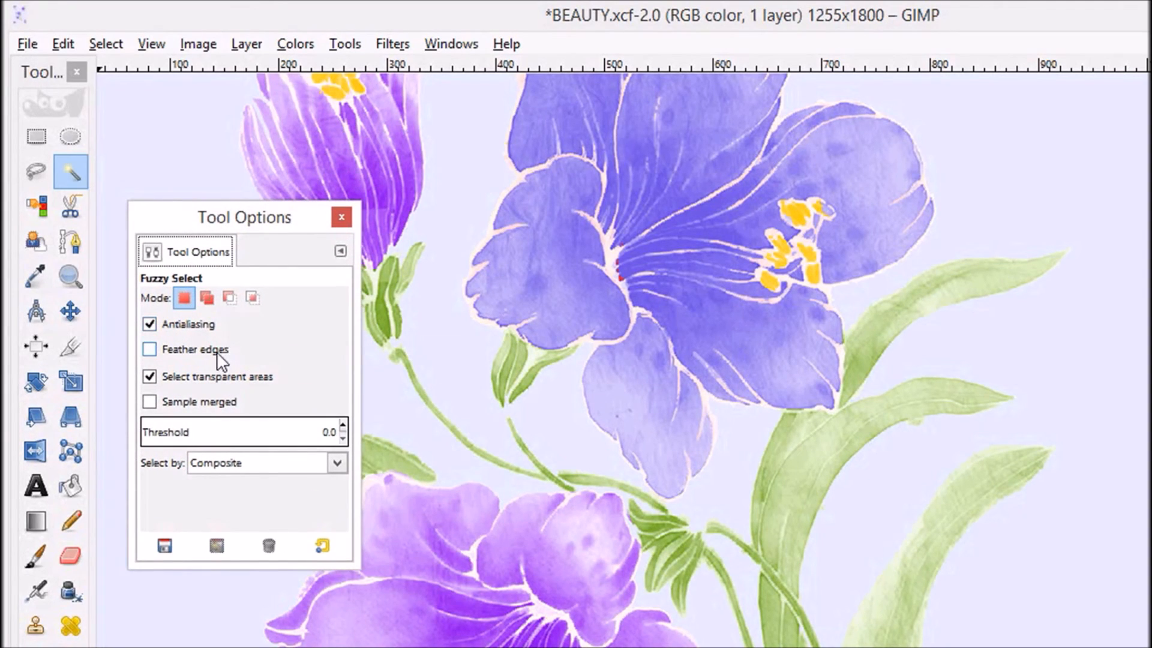
pyautogui.click(148, 324)
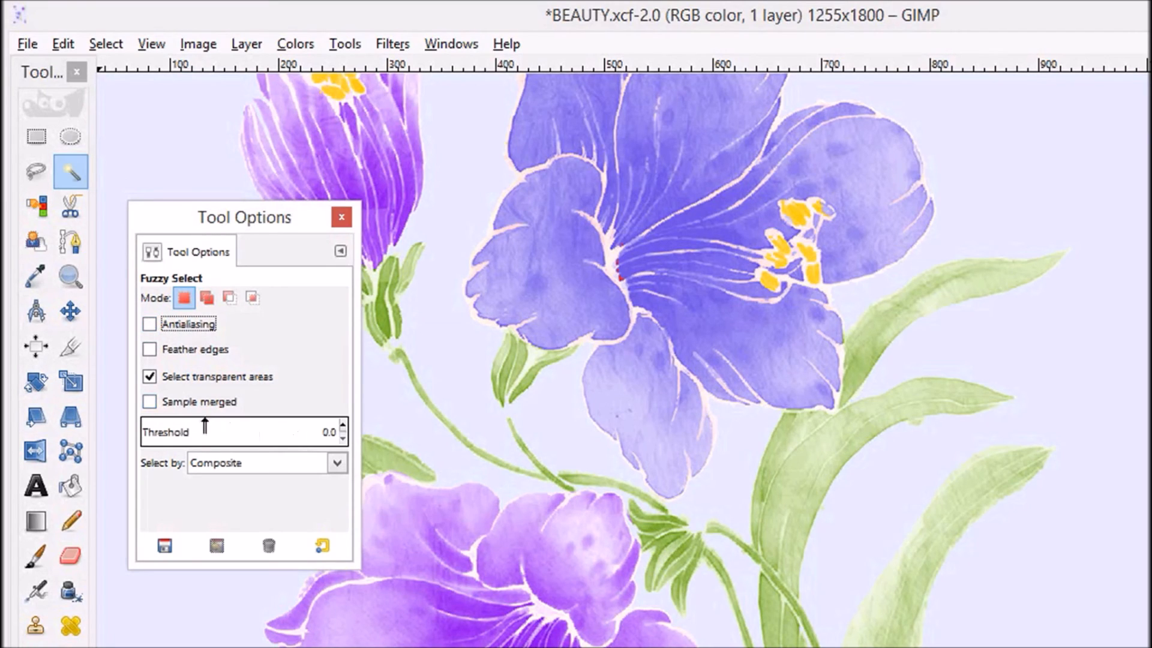
pyautogui.click(342, 217)
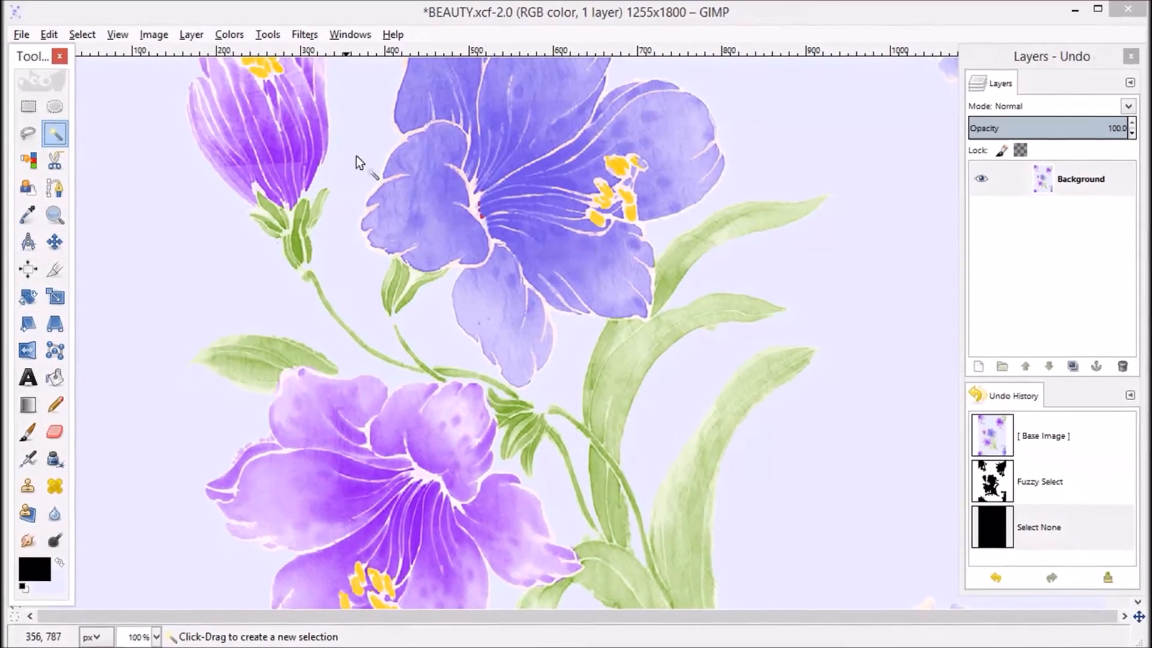
# Step: Select the pale lavender background with Fuzzy Select and inspect the selection edges around the leaf and stem
pyautogui.click(816, 136)
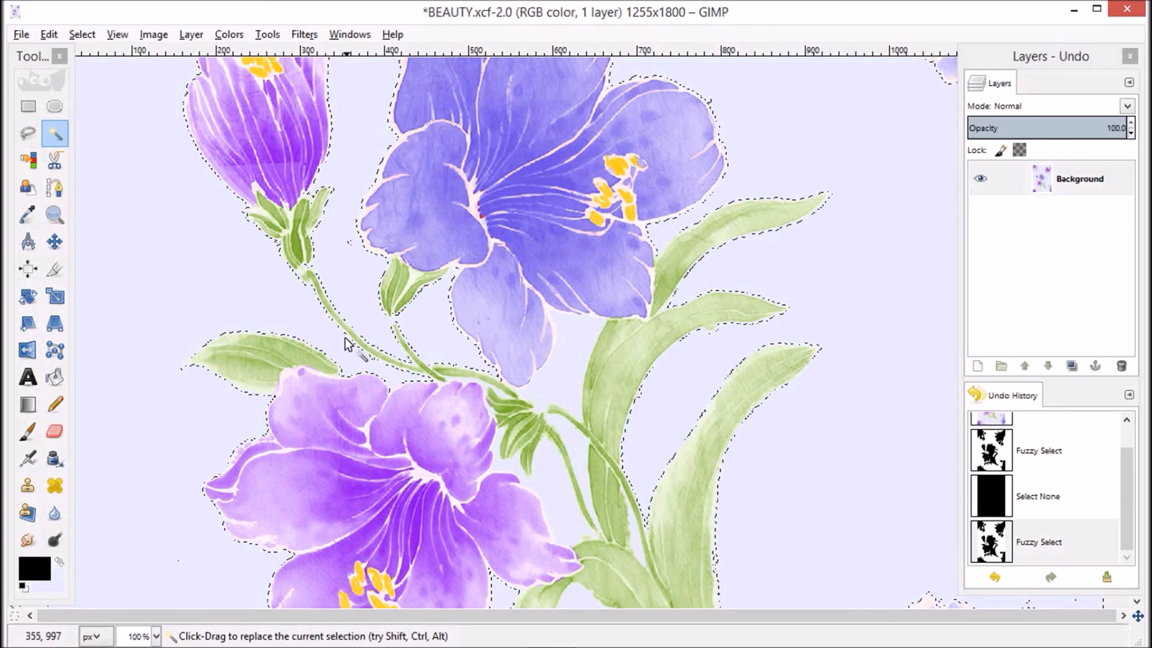
pyautogui.keyDown('ctrl'); pyautogui.scroll(4, 369, 351); pyautogui.keyUp('ctrl')
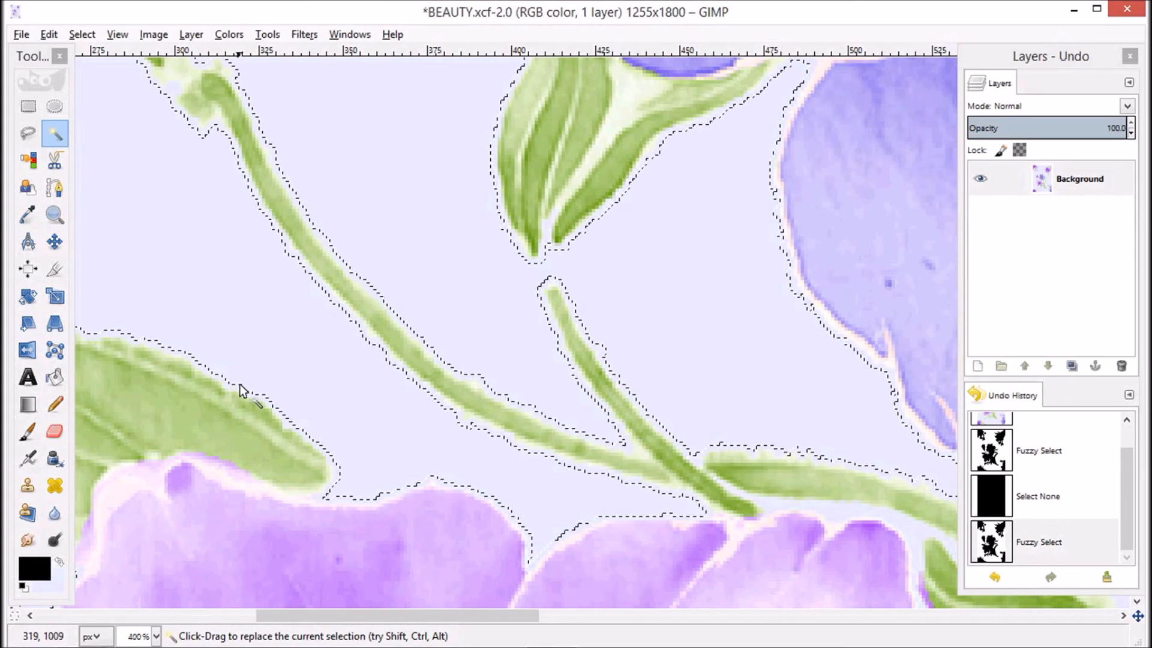
pyautogui.scroll(4, 232, 396)
pyautogui.scroll(-1, 232, 396)
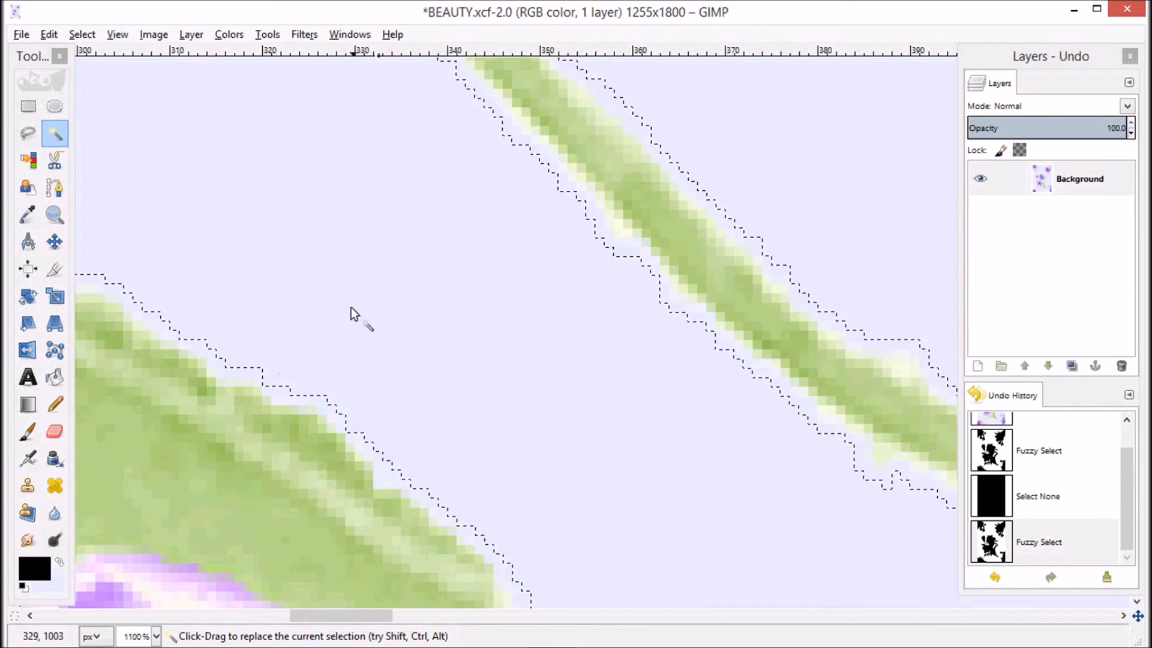
# Step: Raise the Fuzzy Select threshold to 29.4 in the tool's options
pyautogui.doubleClick(60, 136)
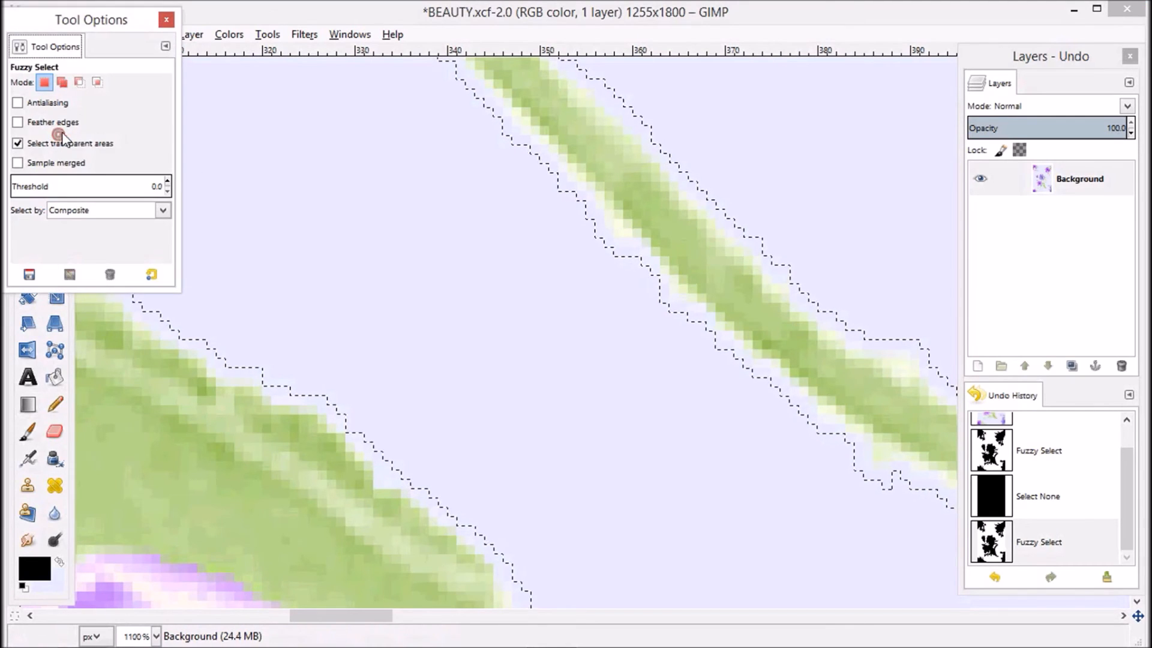
pyautogui.moveTo(57, 24); pyautogui.dragTo(426, 155)
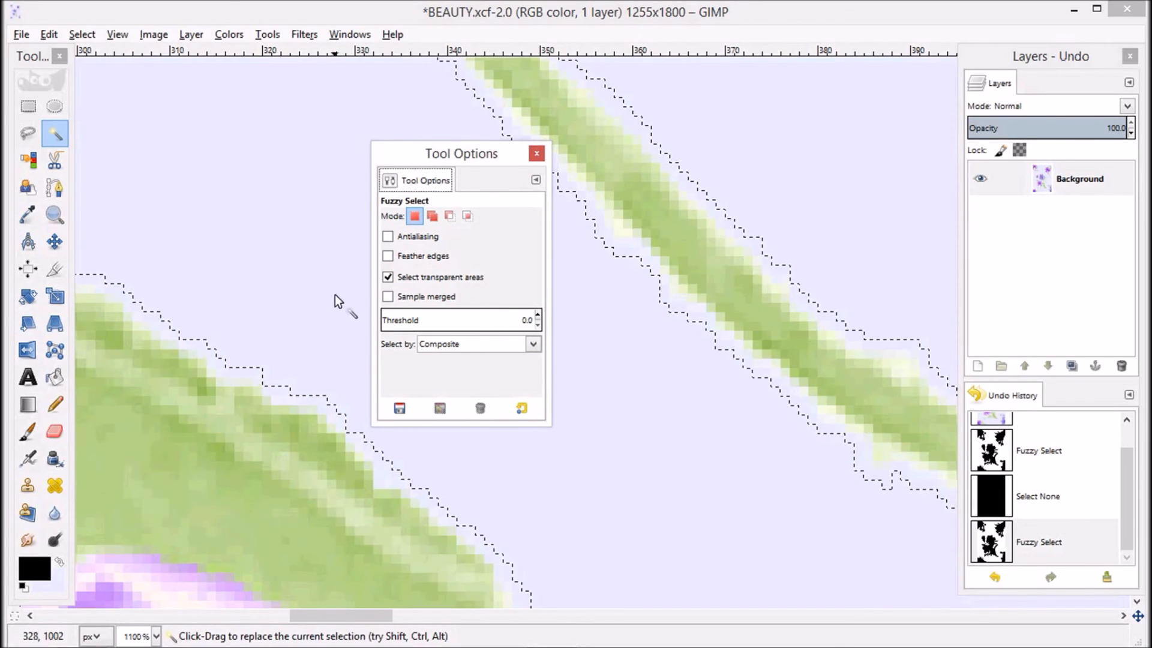
pyautogui.click(383, 318)
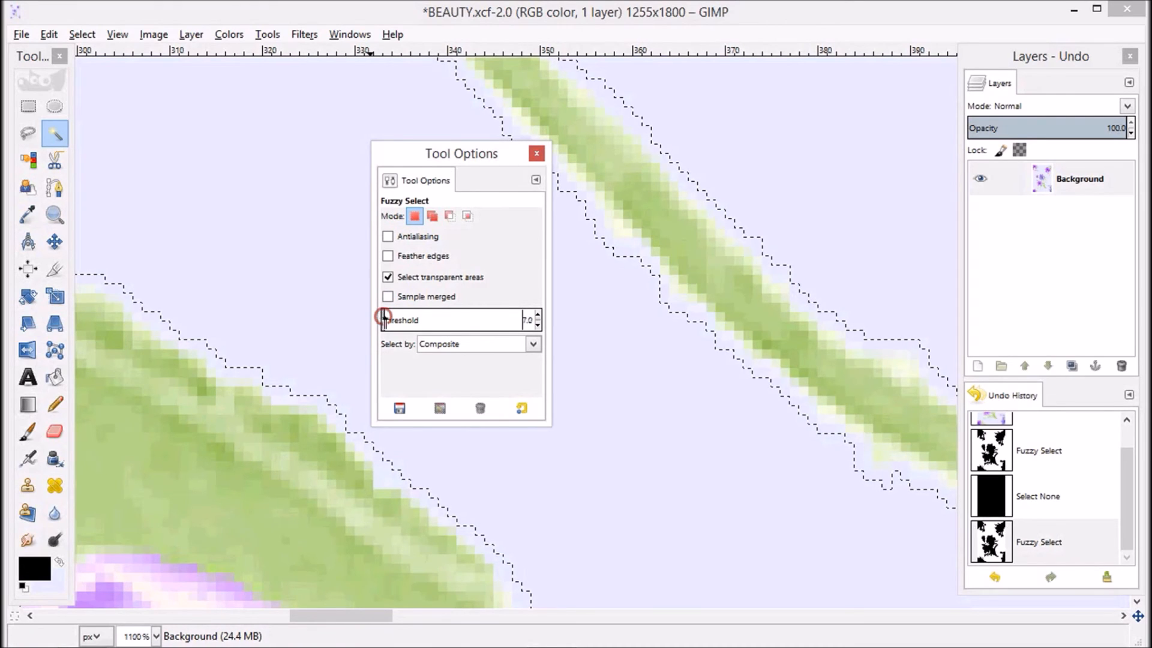
pyautogui.moveTo(383, 317); pyautogui.dragTo(397, 318)
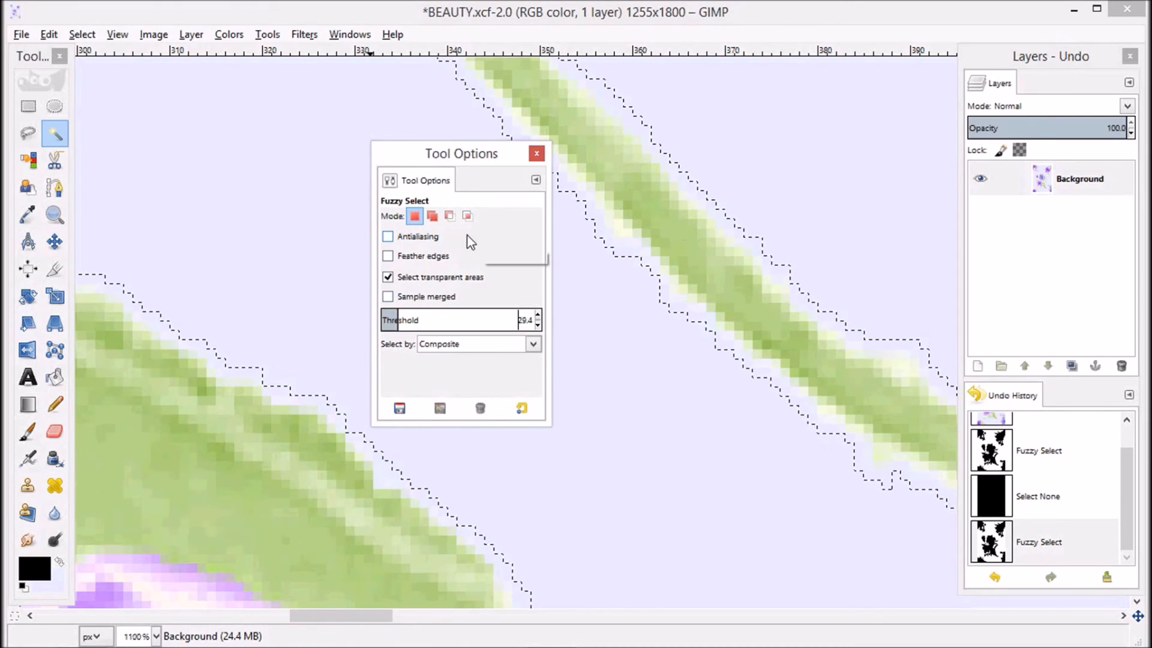
pyautogui.click(536, 153)
# Step: Clear the selection, reselect the lavender background with Fuzzy Select and inspect its edges around the stems, leaf and purple flower
pyautogui.click(82, 34)
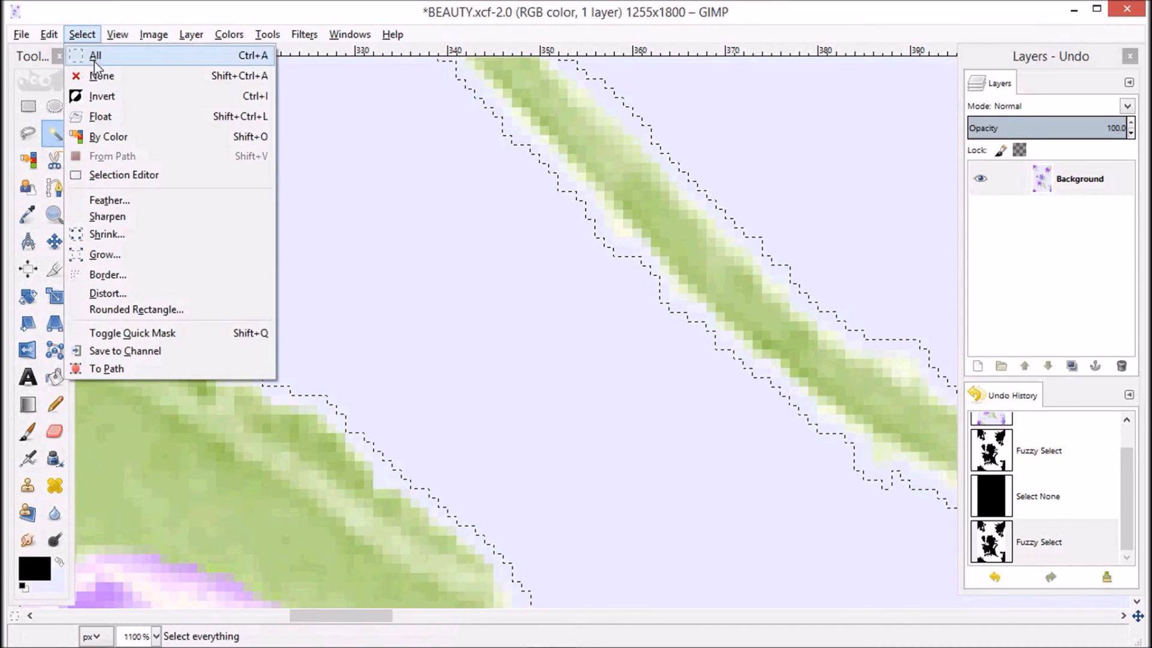
pyautogui.click(96, 73)
pyautogui.click(277, 231)
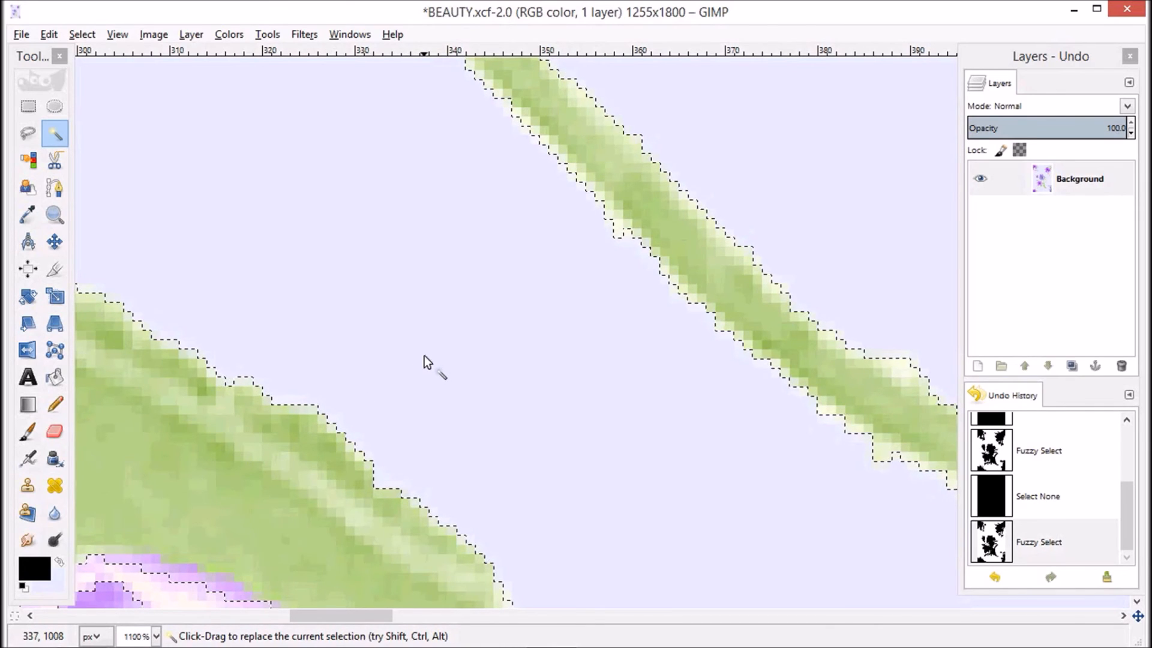
pyautogui.keyDown('ctrl'); pyautogui.scroll(-5, 423, 355); pyautogui.keyUp('ctrl')
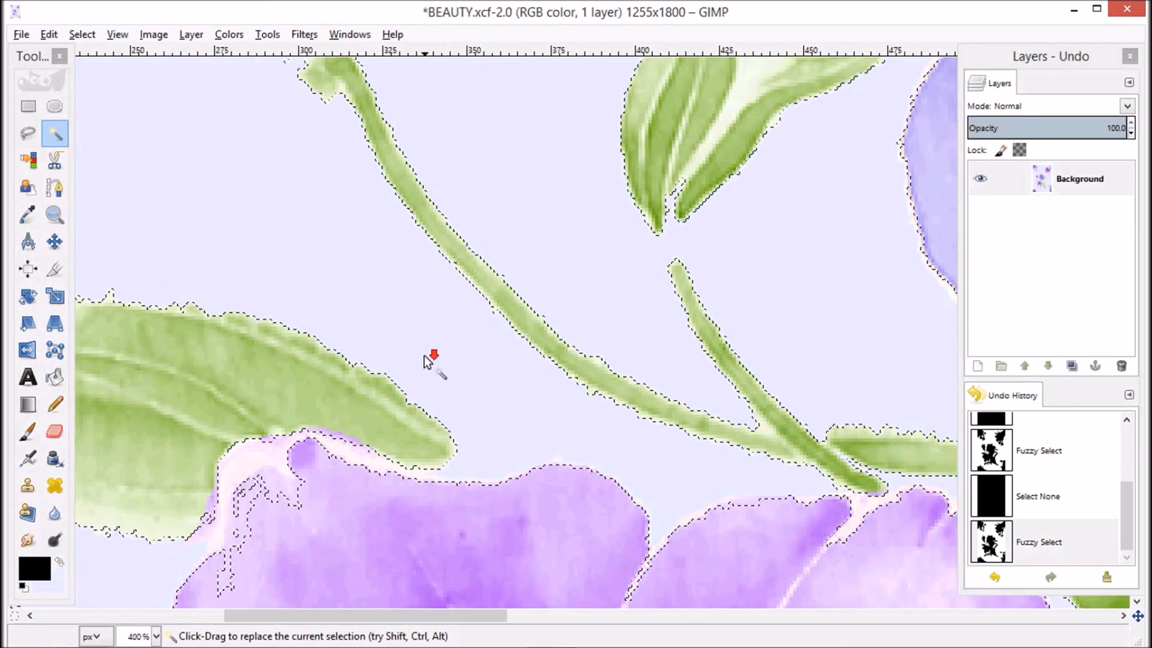
pyautogui.keyDown('ctrl'); pyautogui.scroll(-3, 423, 355); pyautogui.keyUp('ctrl')
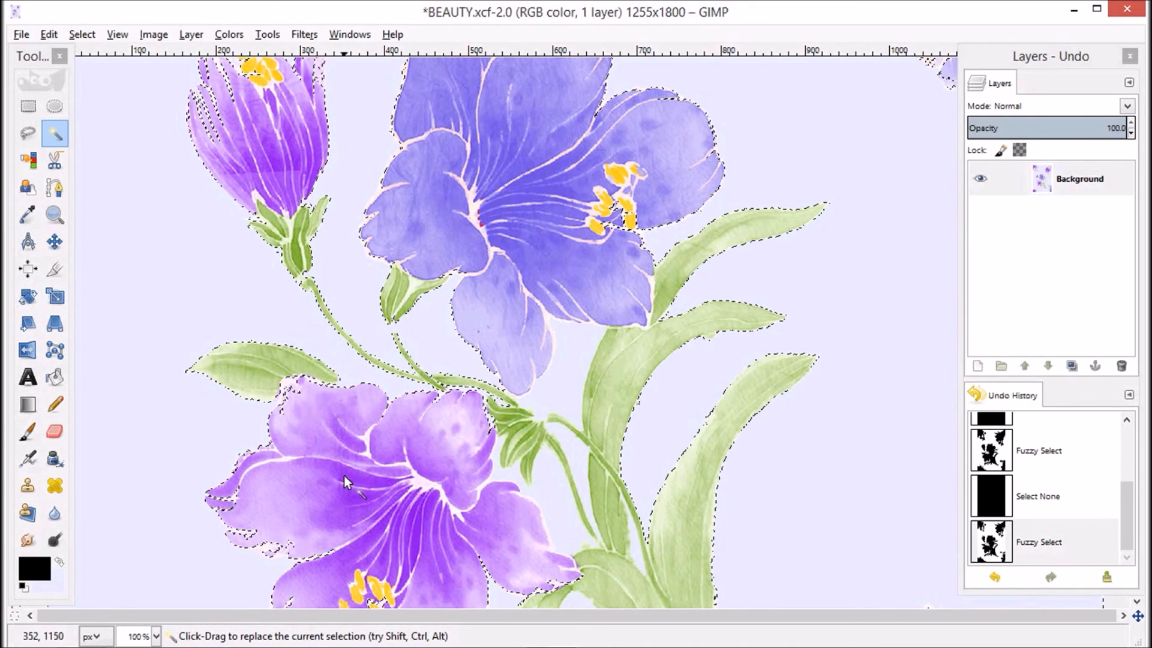
pyautogui.scroll(3, 225, 575)
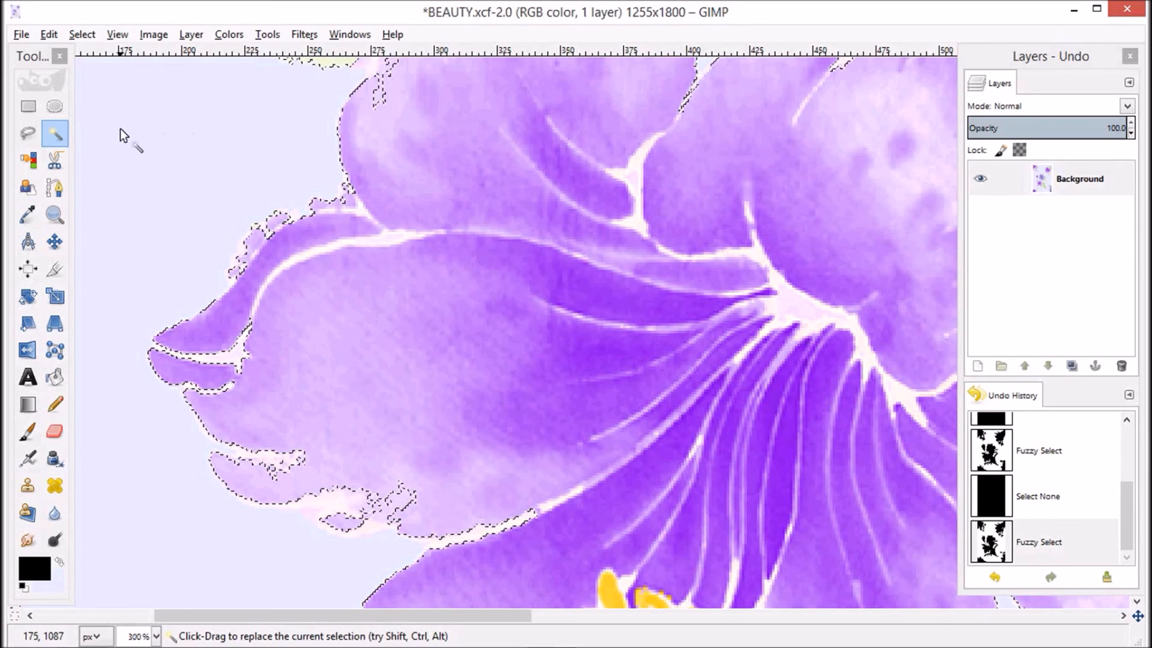
# Step: Deselect everything and lower the Fuzzy Select threshold to 9.8
pyautogui.click(82, 34)
pyautogui.click(100, 71)
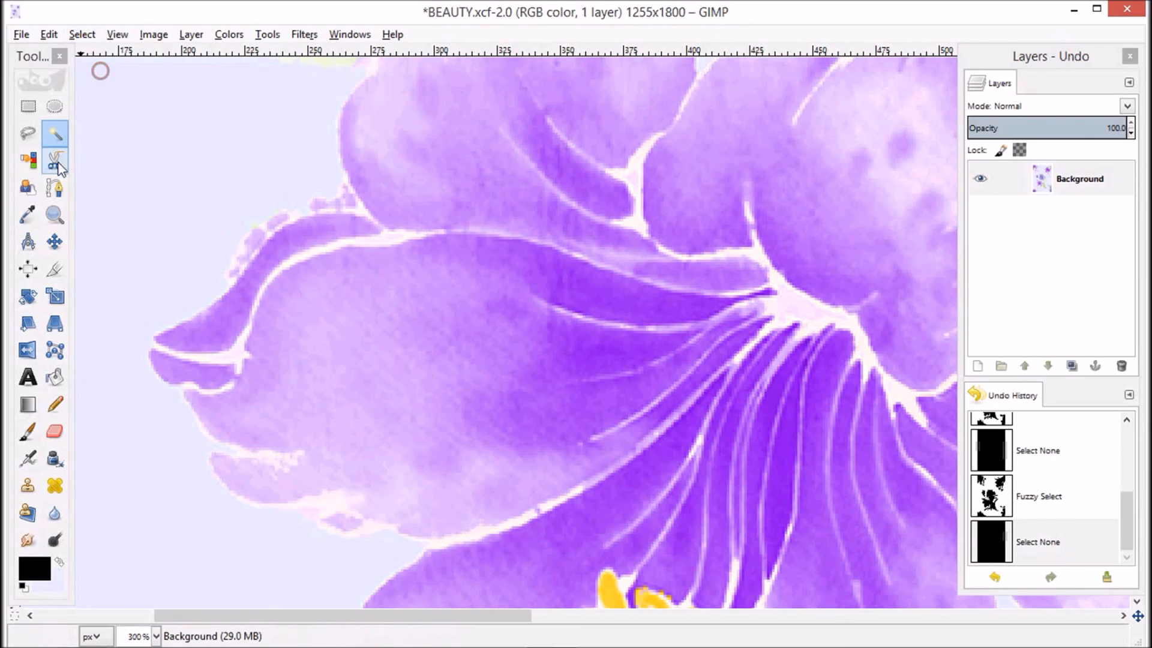
pyautogui.doubleClick(53, 133)
pyautogui.moveTo(44, 20); pyautogui.dragTo(175, 97)
pyautogui.click(158, 259)
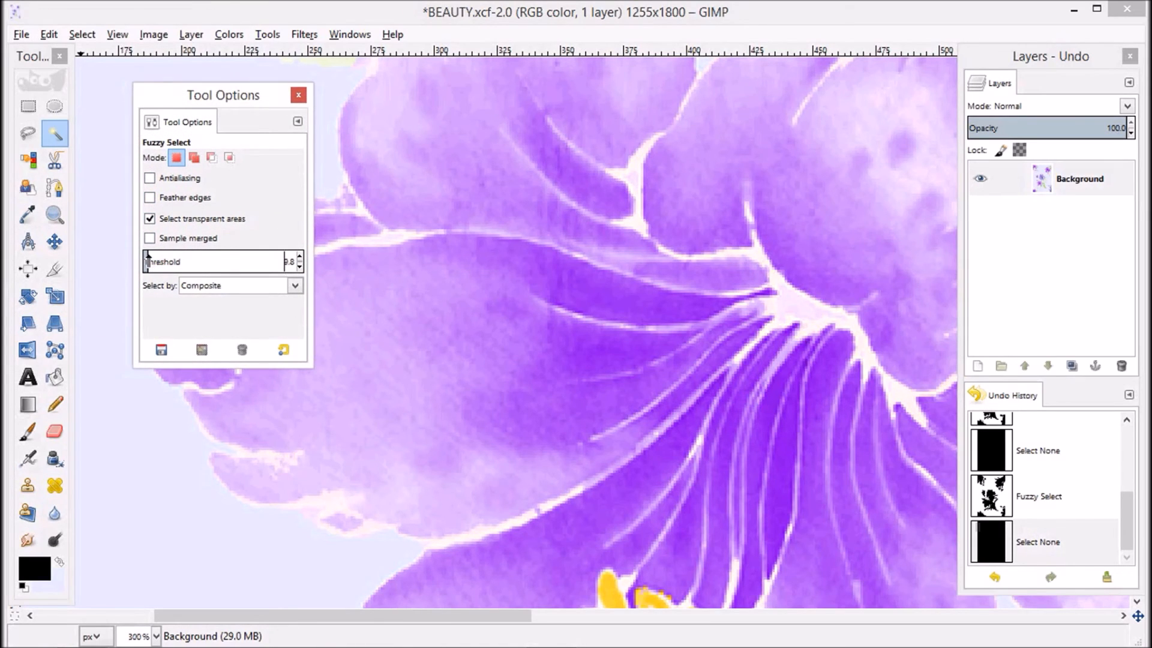
pyautogui.click(295, 92)
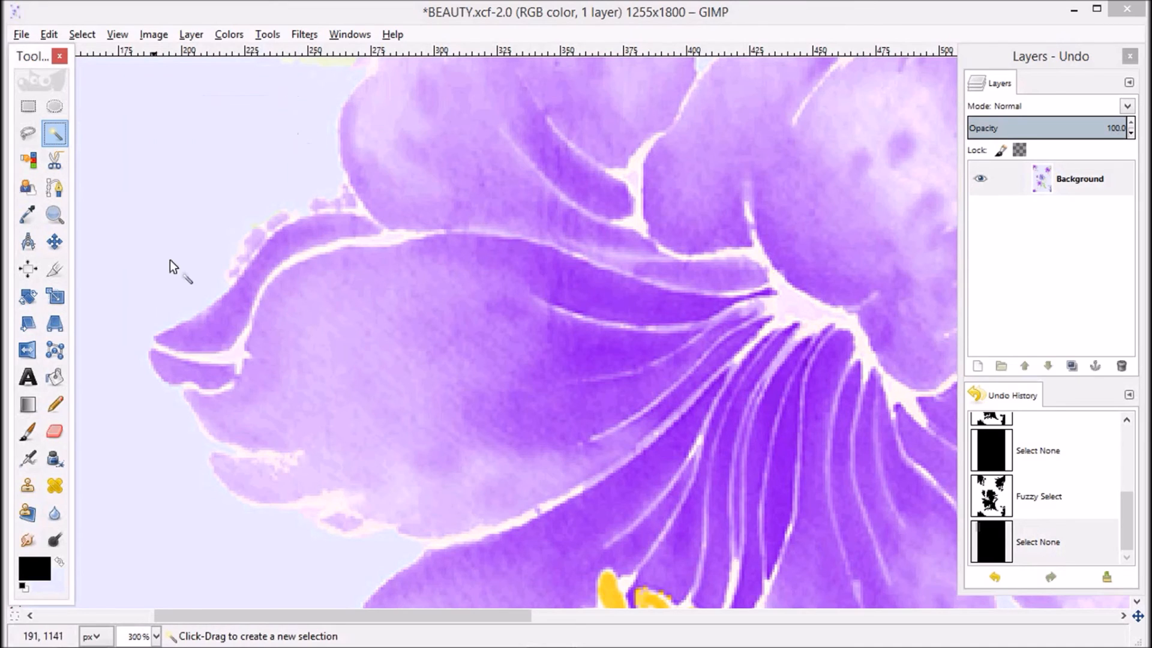
# Step: Select the lavender background beside the purple flower with Fuzzy Select and temporarily switch the tool to intersect mode
pyautogui.click(117, 340)
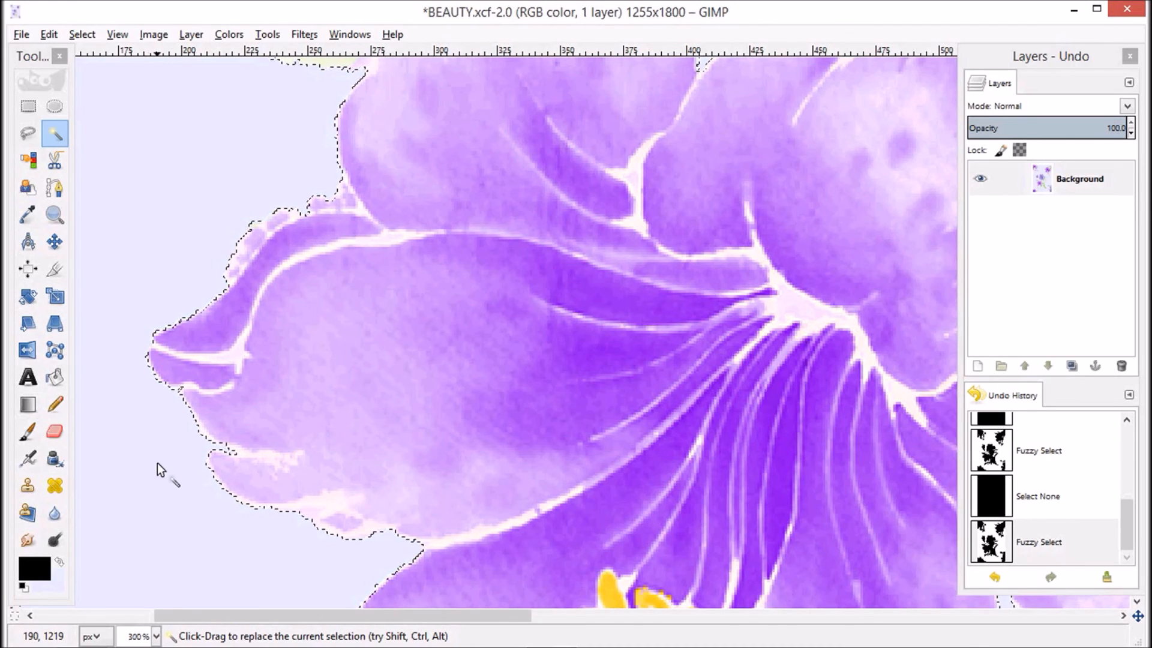
pyautogui.hotkey('ctrl', 'shift')
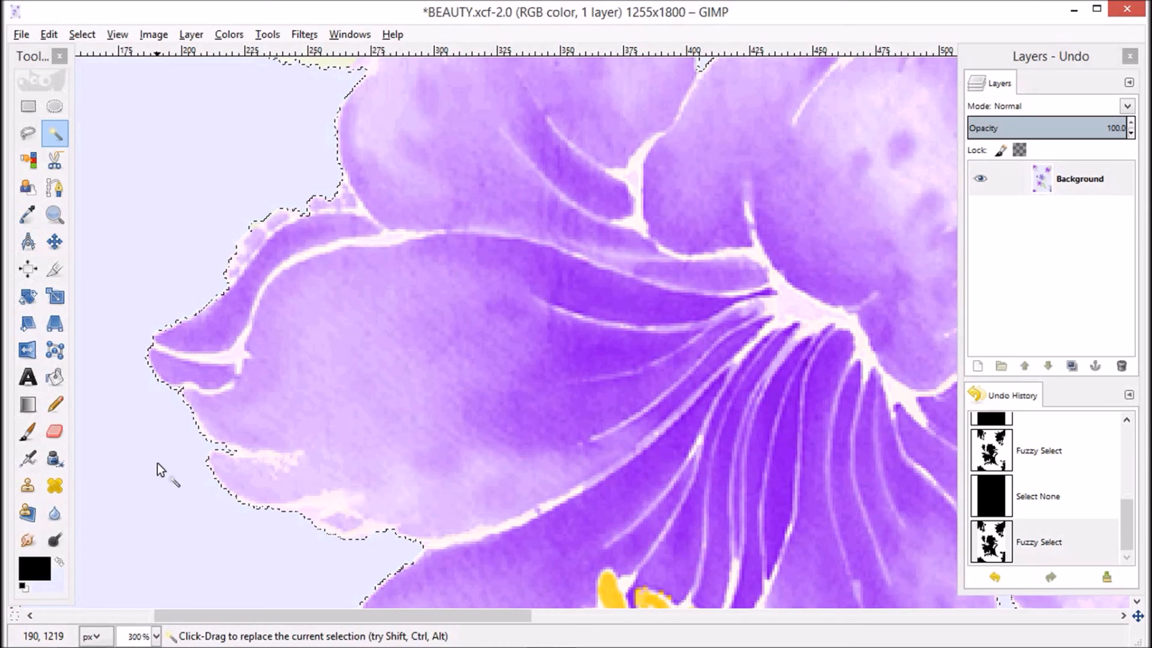
pyautogui.hotkey('ctrl', 'shift')
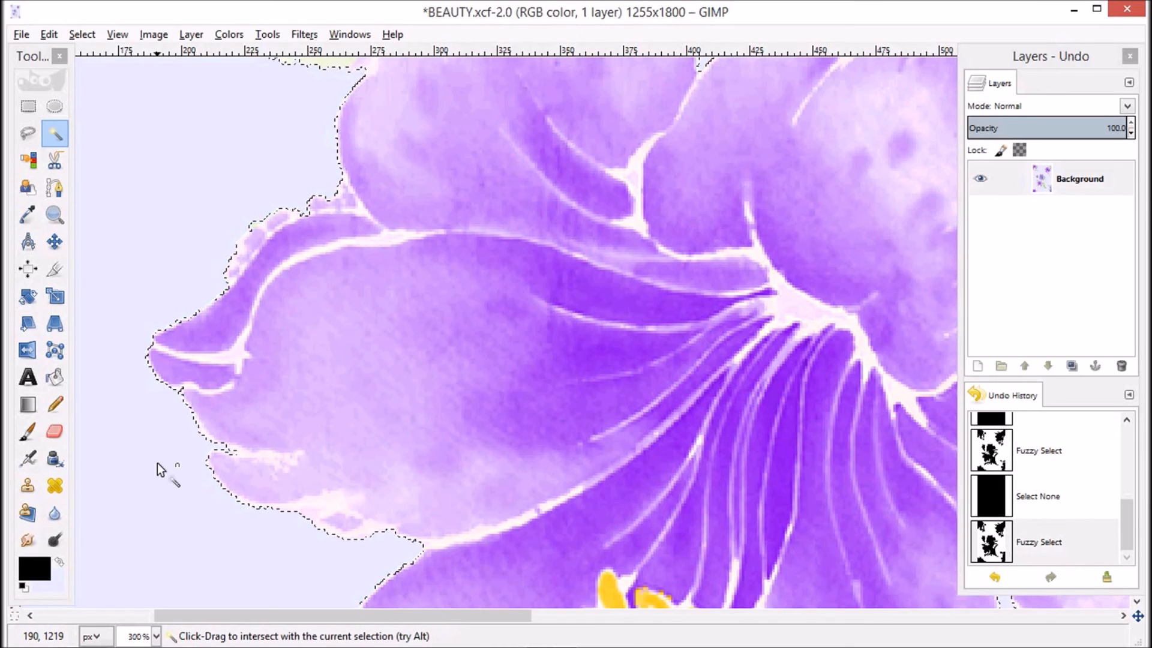
pyautogui.hotkey('ctrl', 'shift')
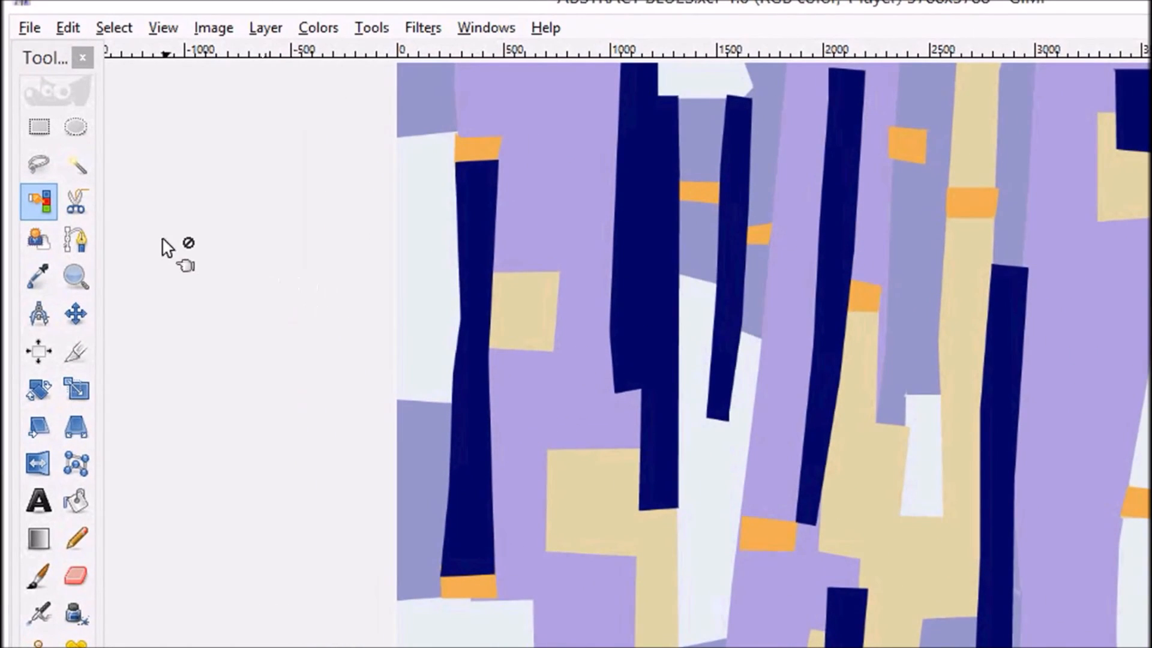
# Step: Turn off antialiasing and feathered edges for Select by Color and select all navy stripes in ABSTRACT BLUES.xcf
pyautogui.doubleClick(41, 197)
pyautogui.moveTo(84, 48); pyautogui.dragTo(245, 222)
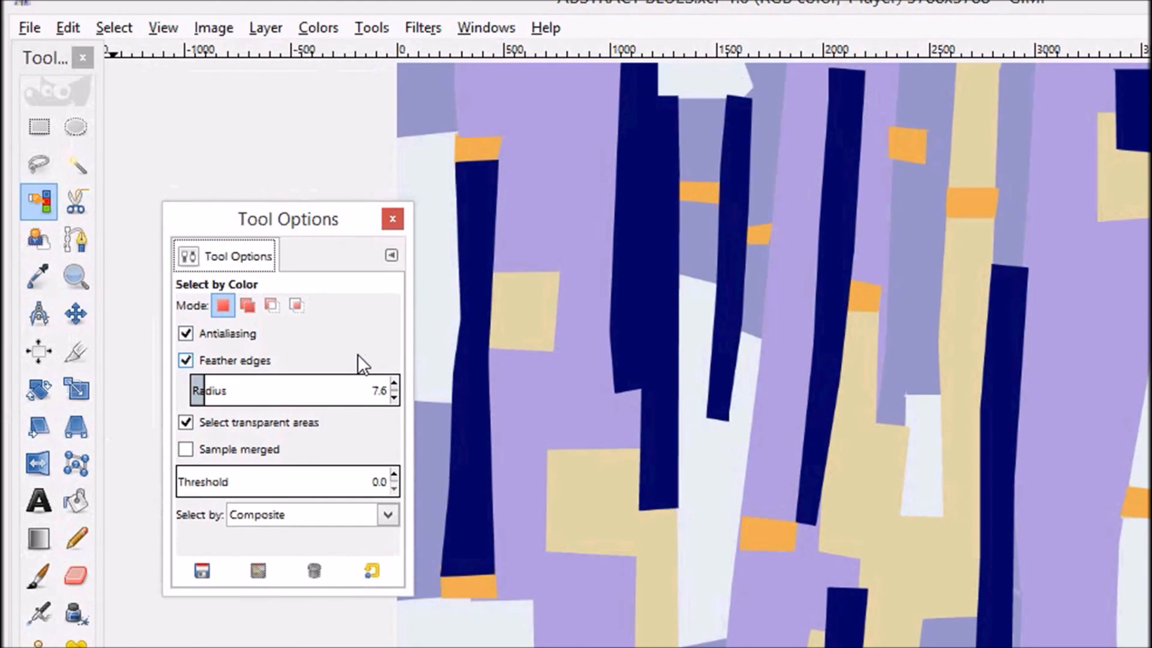
pyautogui.click(185, 332)
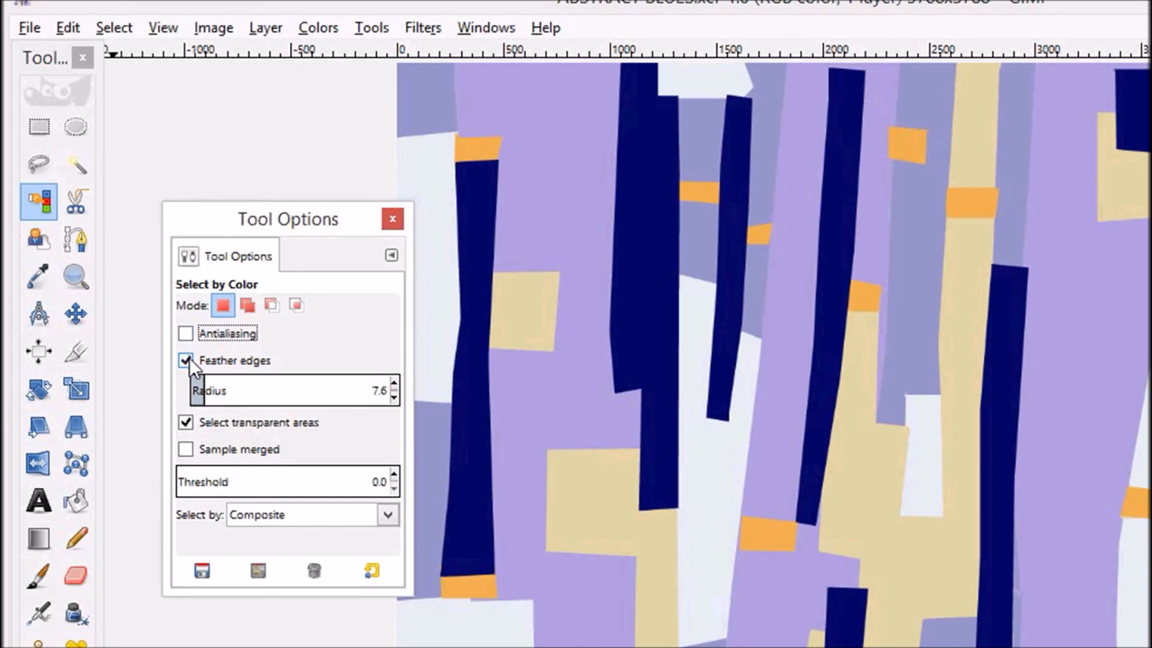
pyautogui.click(189, 359)
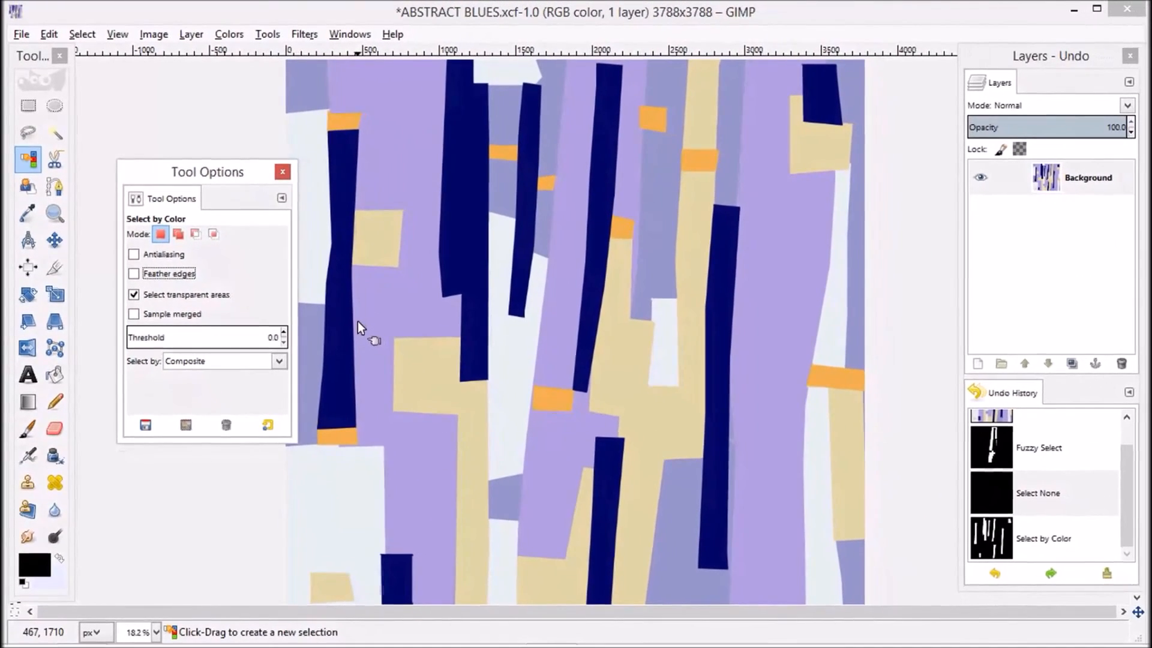
pyautogui.click(283, 172)
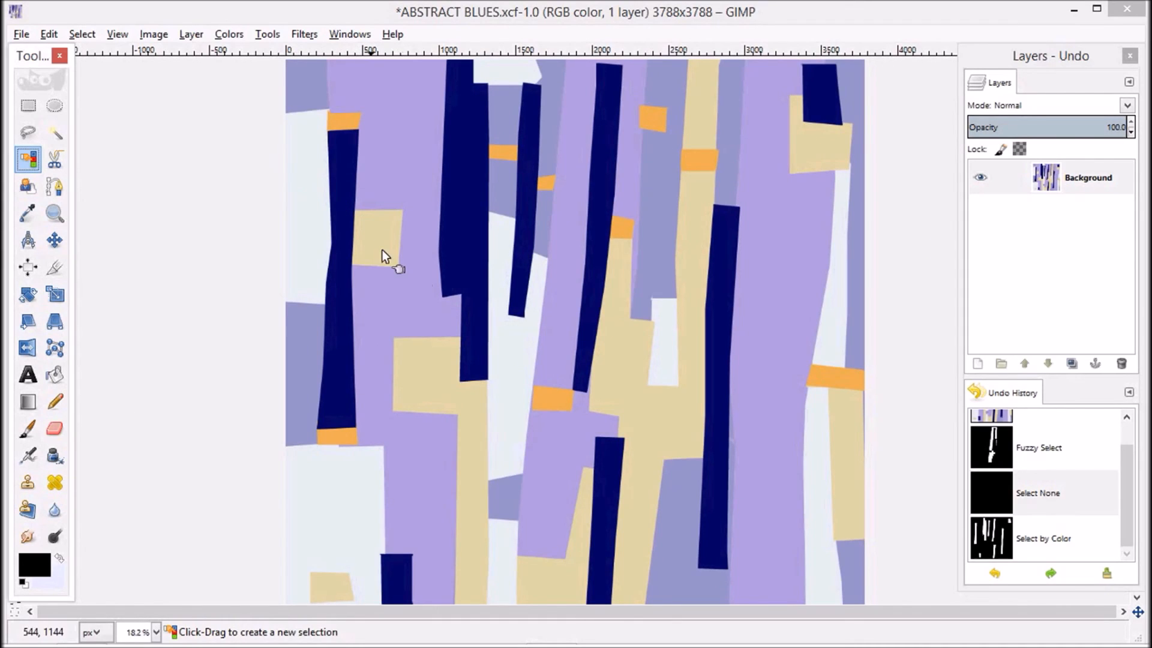
pyautogui.click(472, 248)
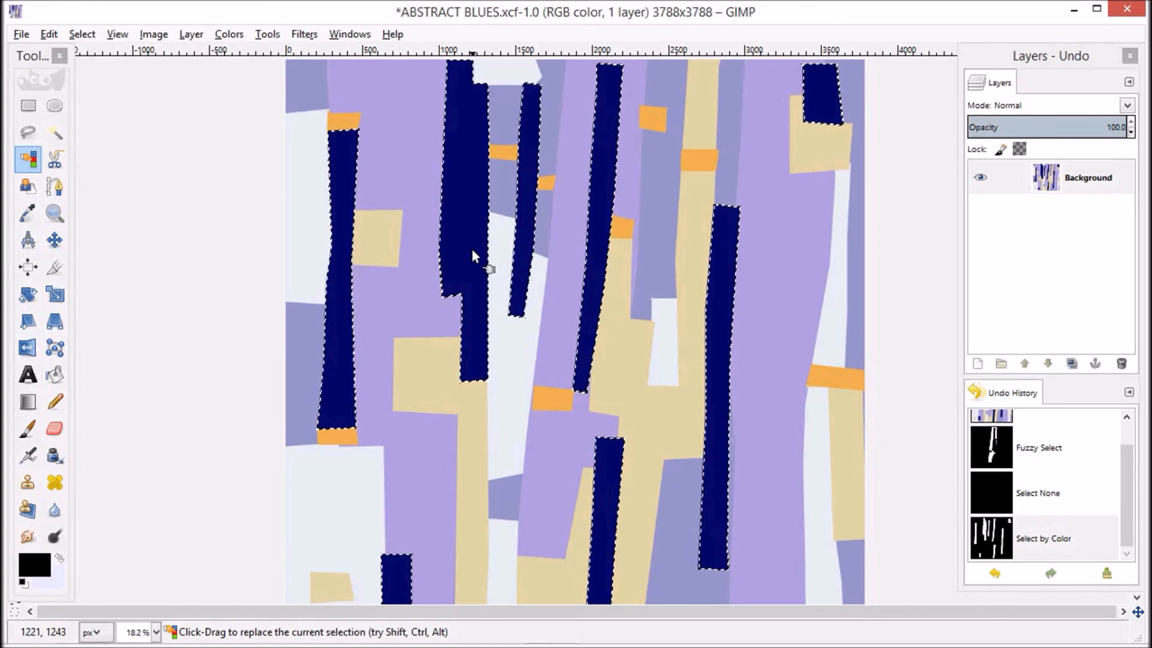
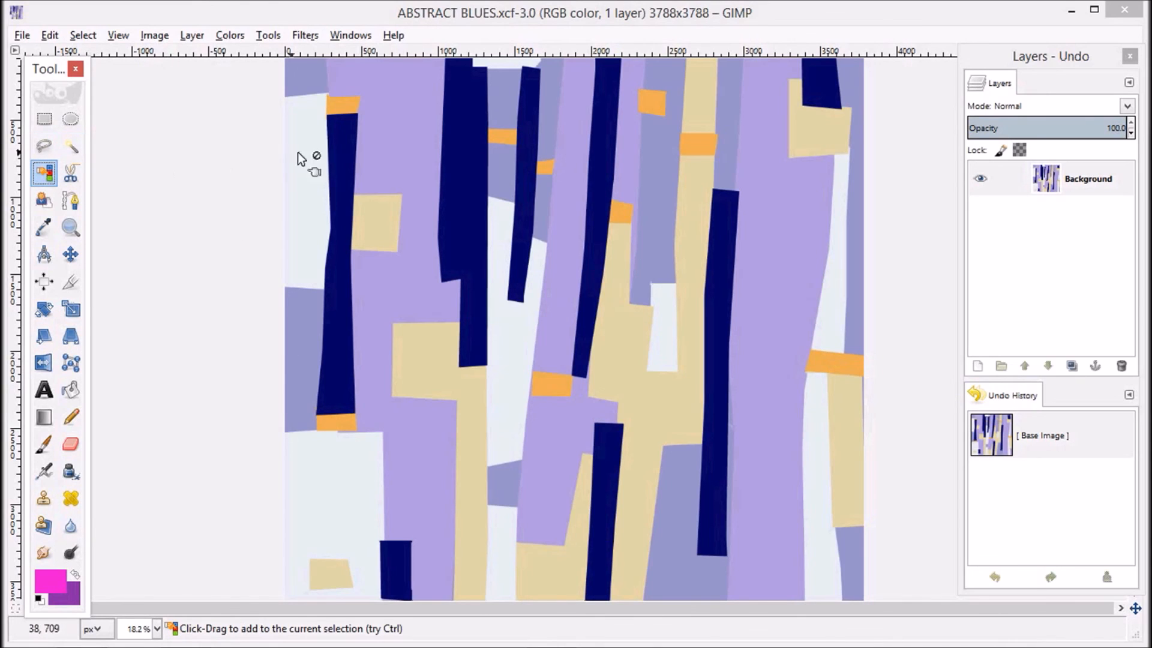
# Step: Select all navy stripes by color and fill them with the magenta foreground color
pyautogui.click(464, 208)
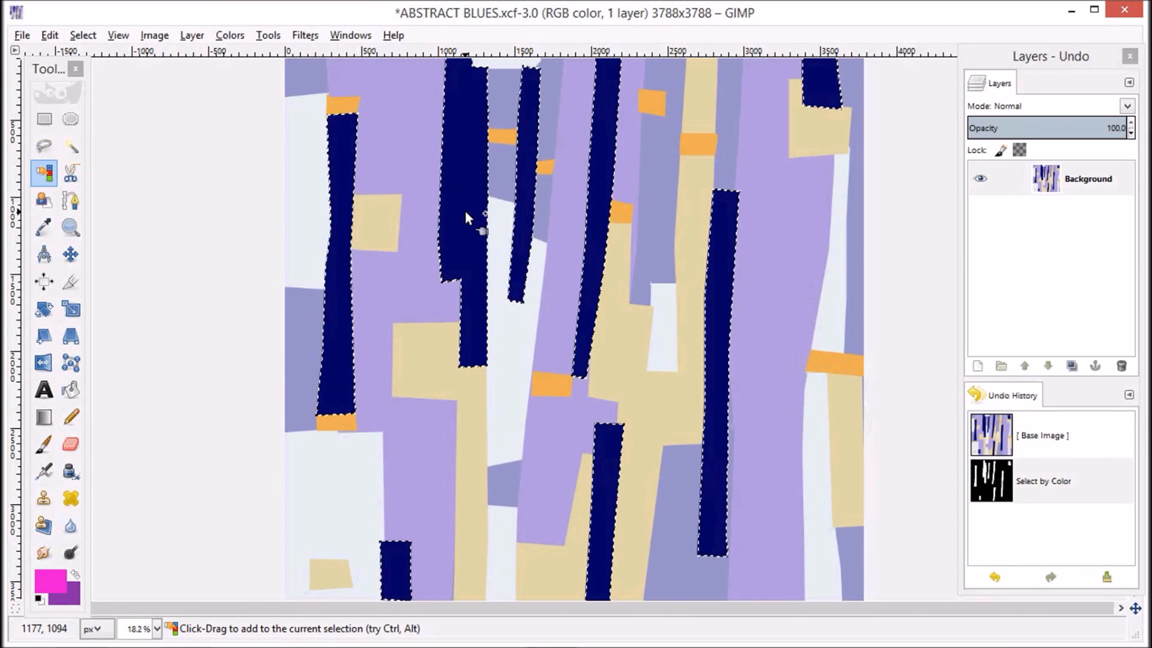
pyautogui.click(51, 582)
pyautogui.moveTo(52, 581); pyautogui.dragTo(392, 385)
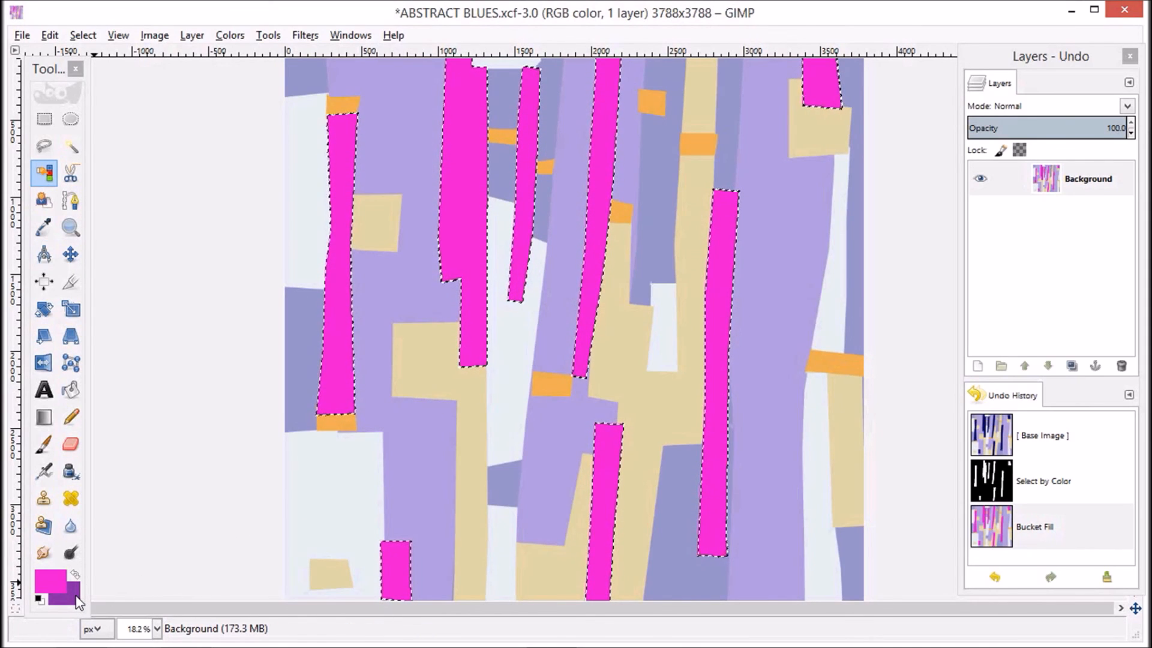
# Step: Fill the selected stripes with the purple background color and deselect them
pyautogui.moveTo(77, 601); pyautogui.dragTo(444, 329)
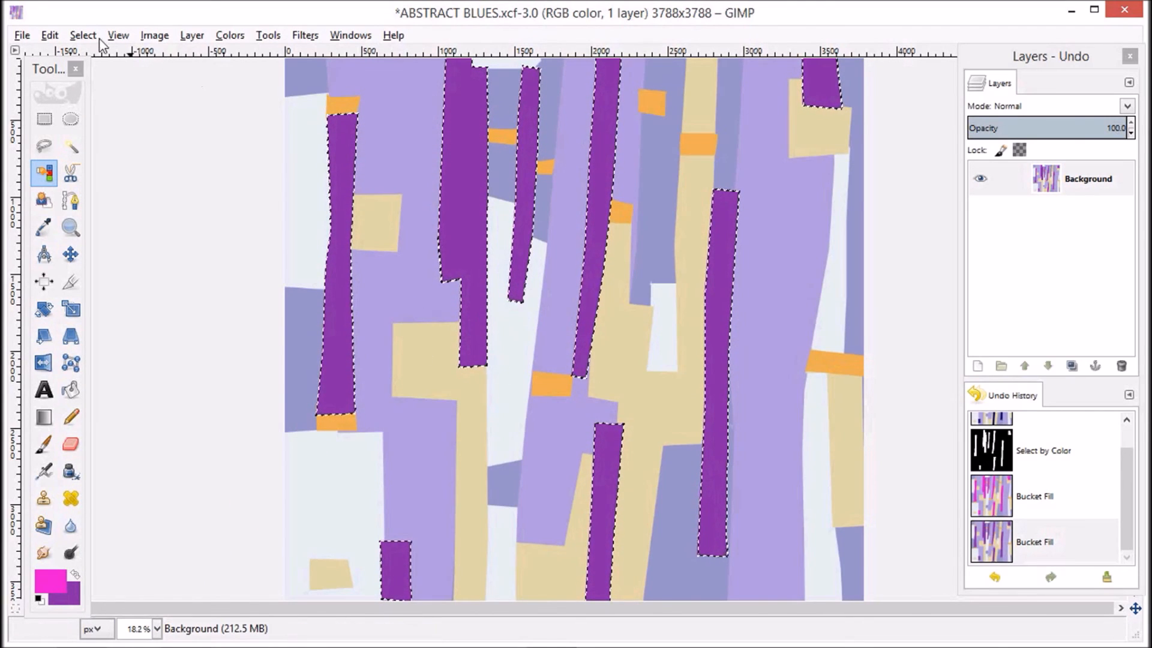
pyautogui.click(84, 36)
pyautogui.click(103, 76)
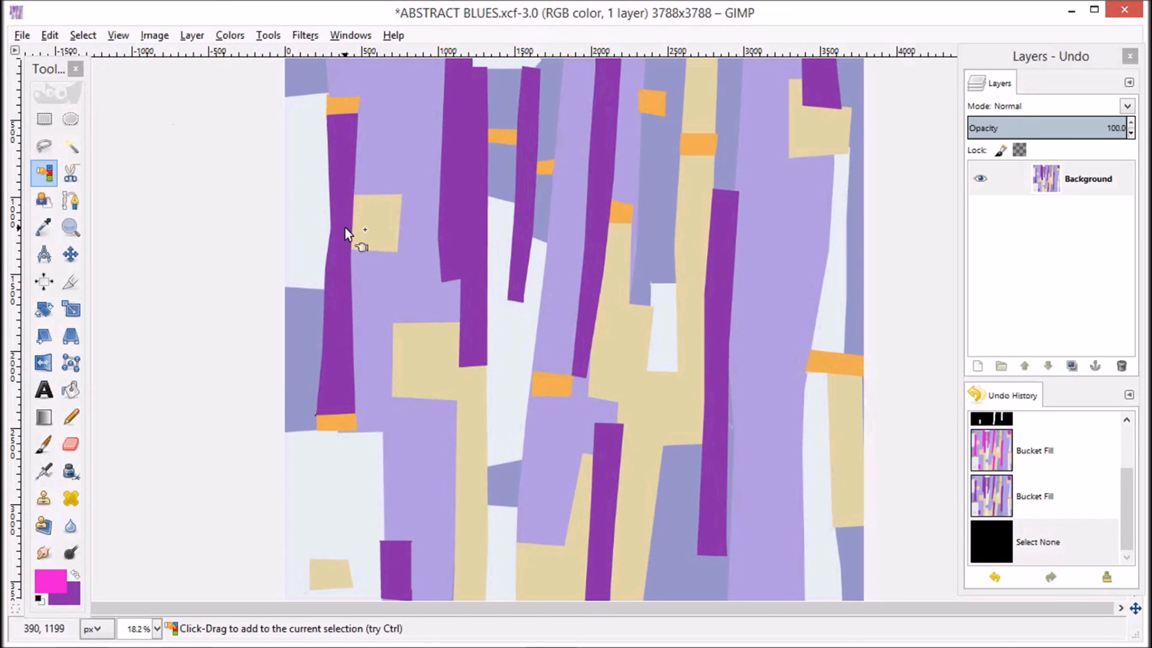